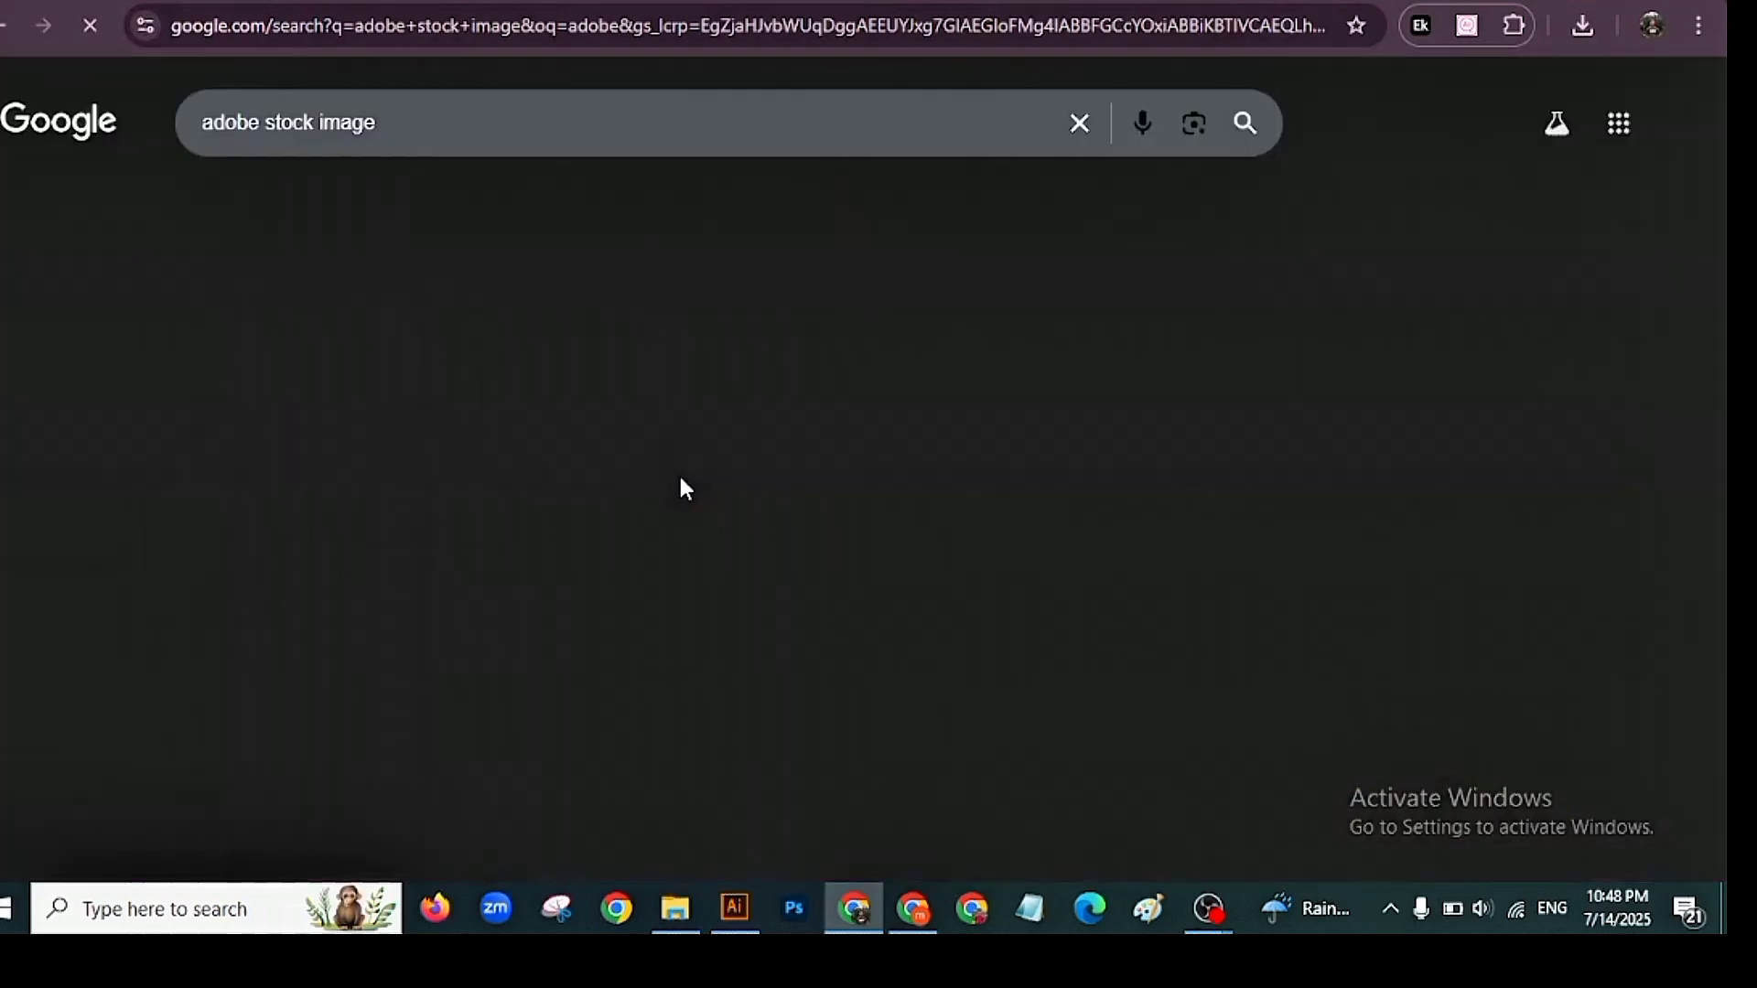
# Open the Adobe Stock site from the Google results and go to its Silhouettes category.
pyautogui.click(322, 365)
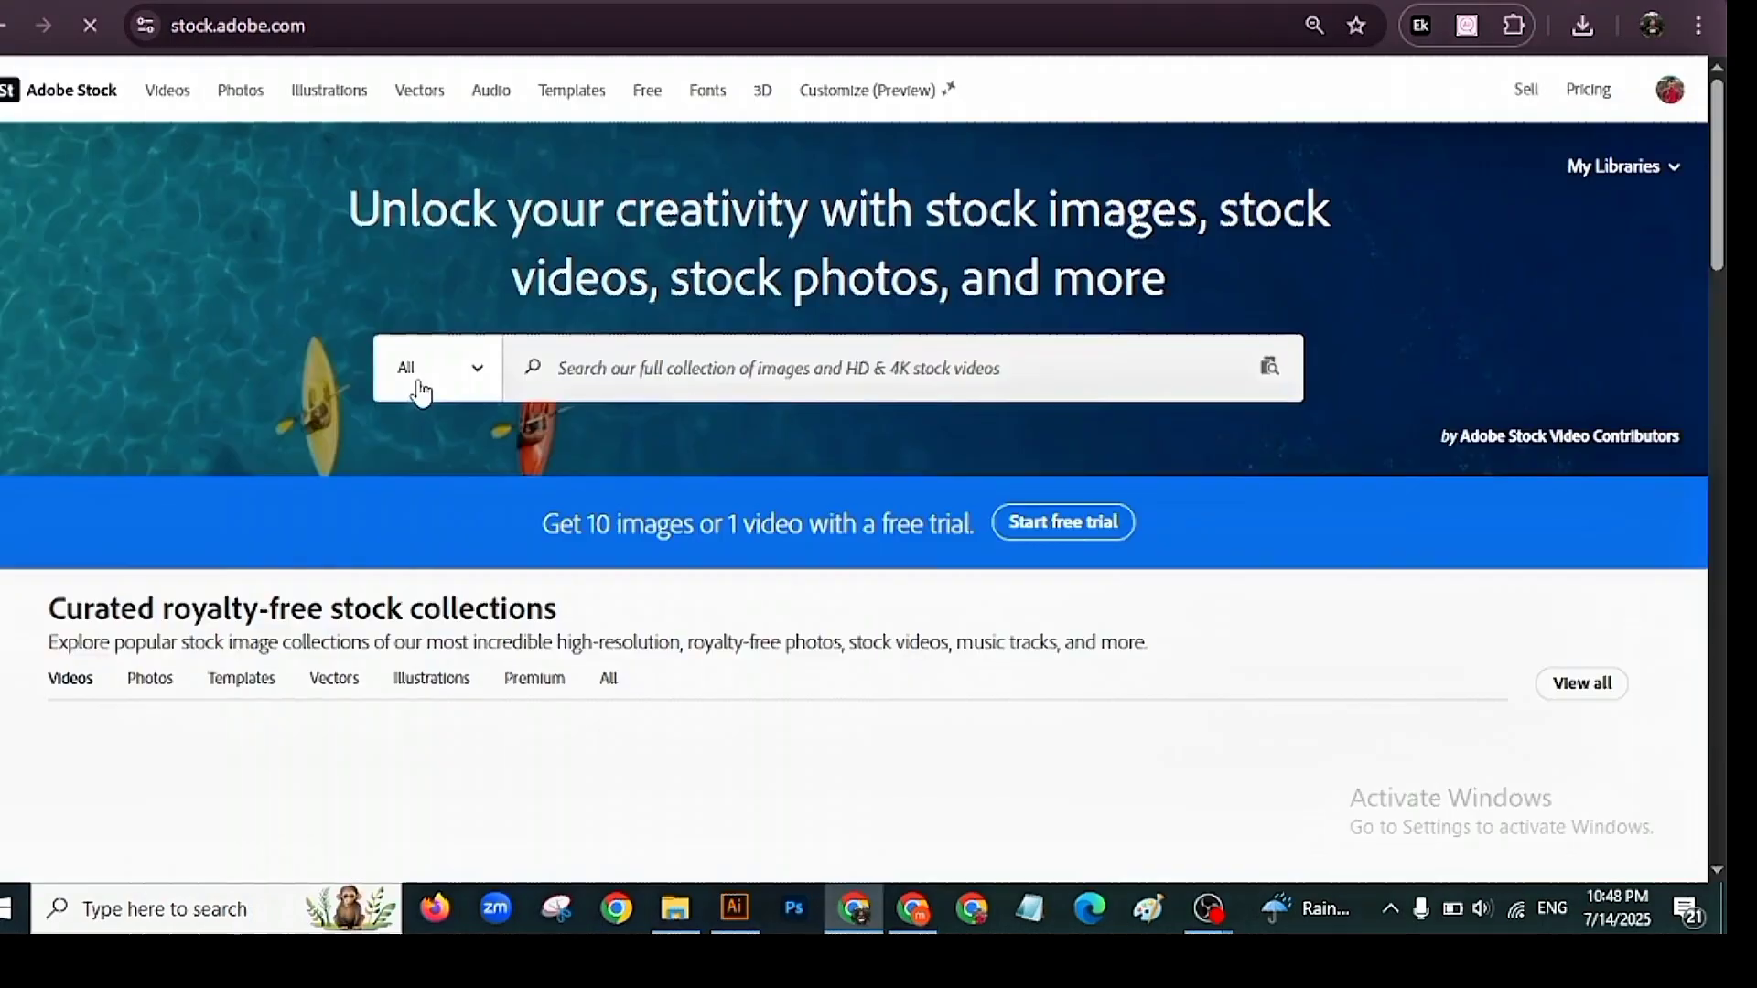
pyautogui.scroll(-5, 628, 380)
pyautogui.scroll(-20, 629, 395)
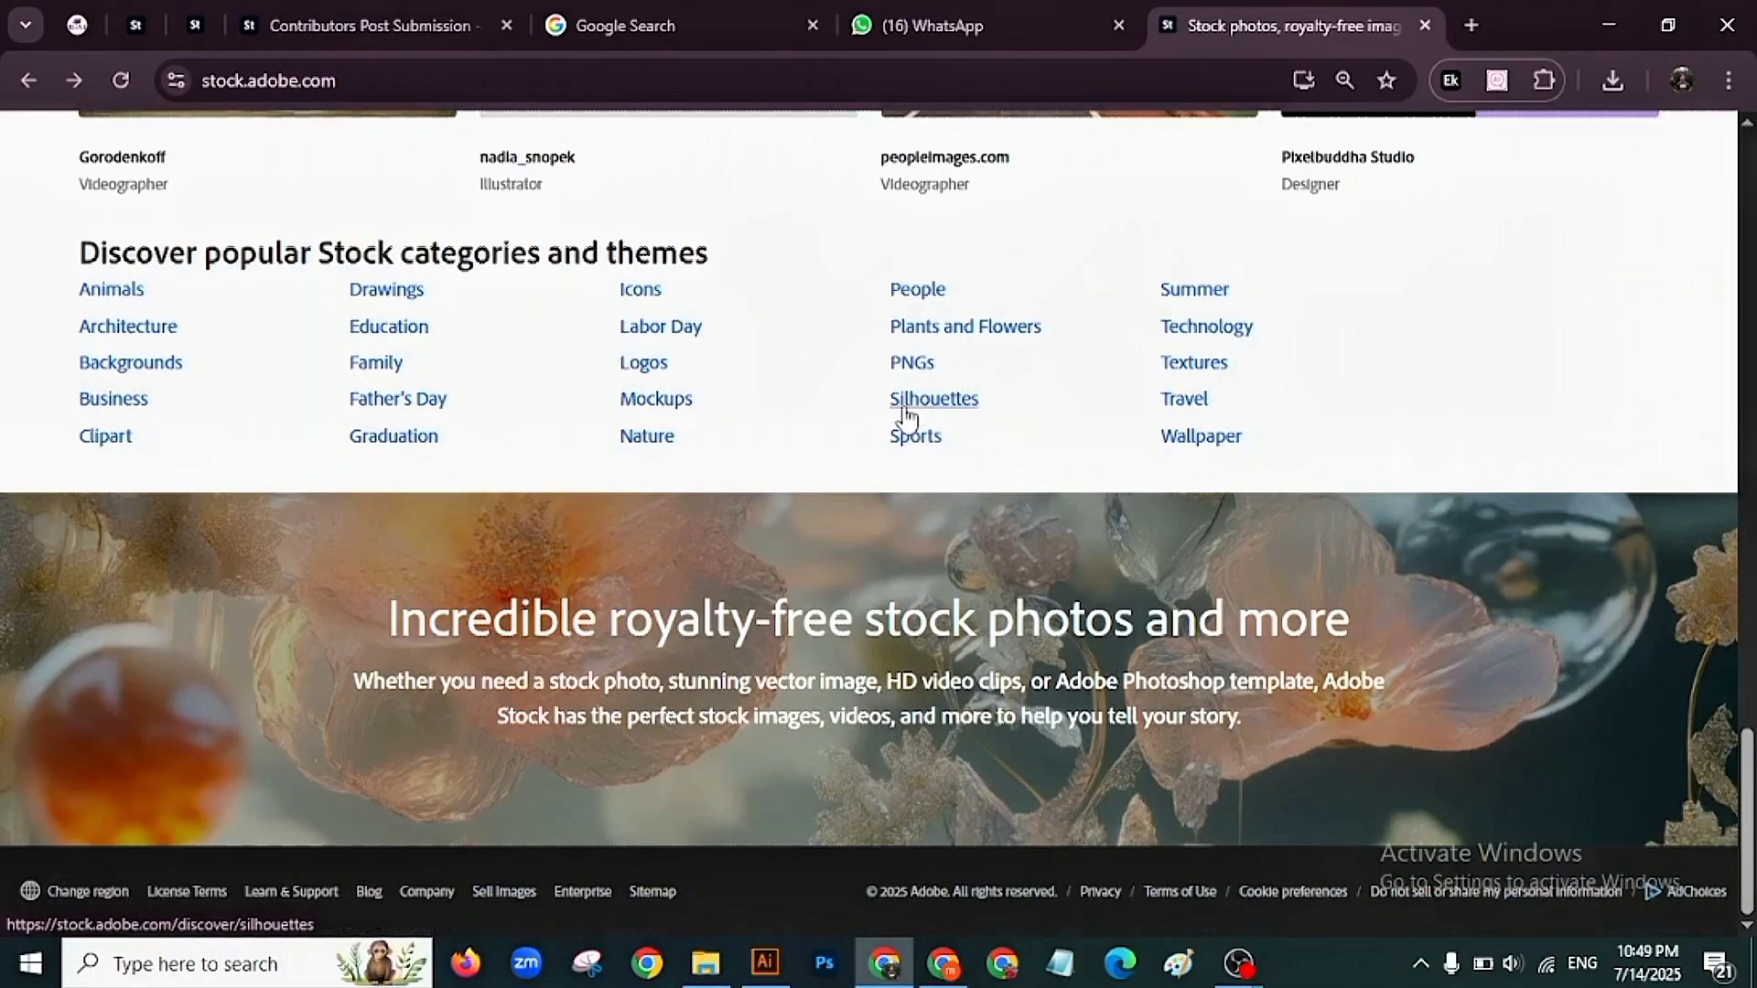
pyautogui.click(872, 346)
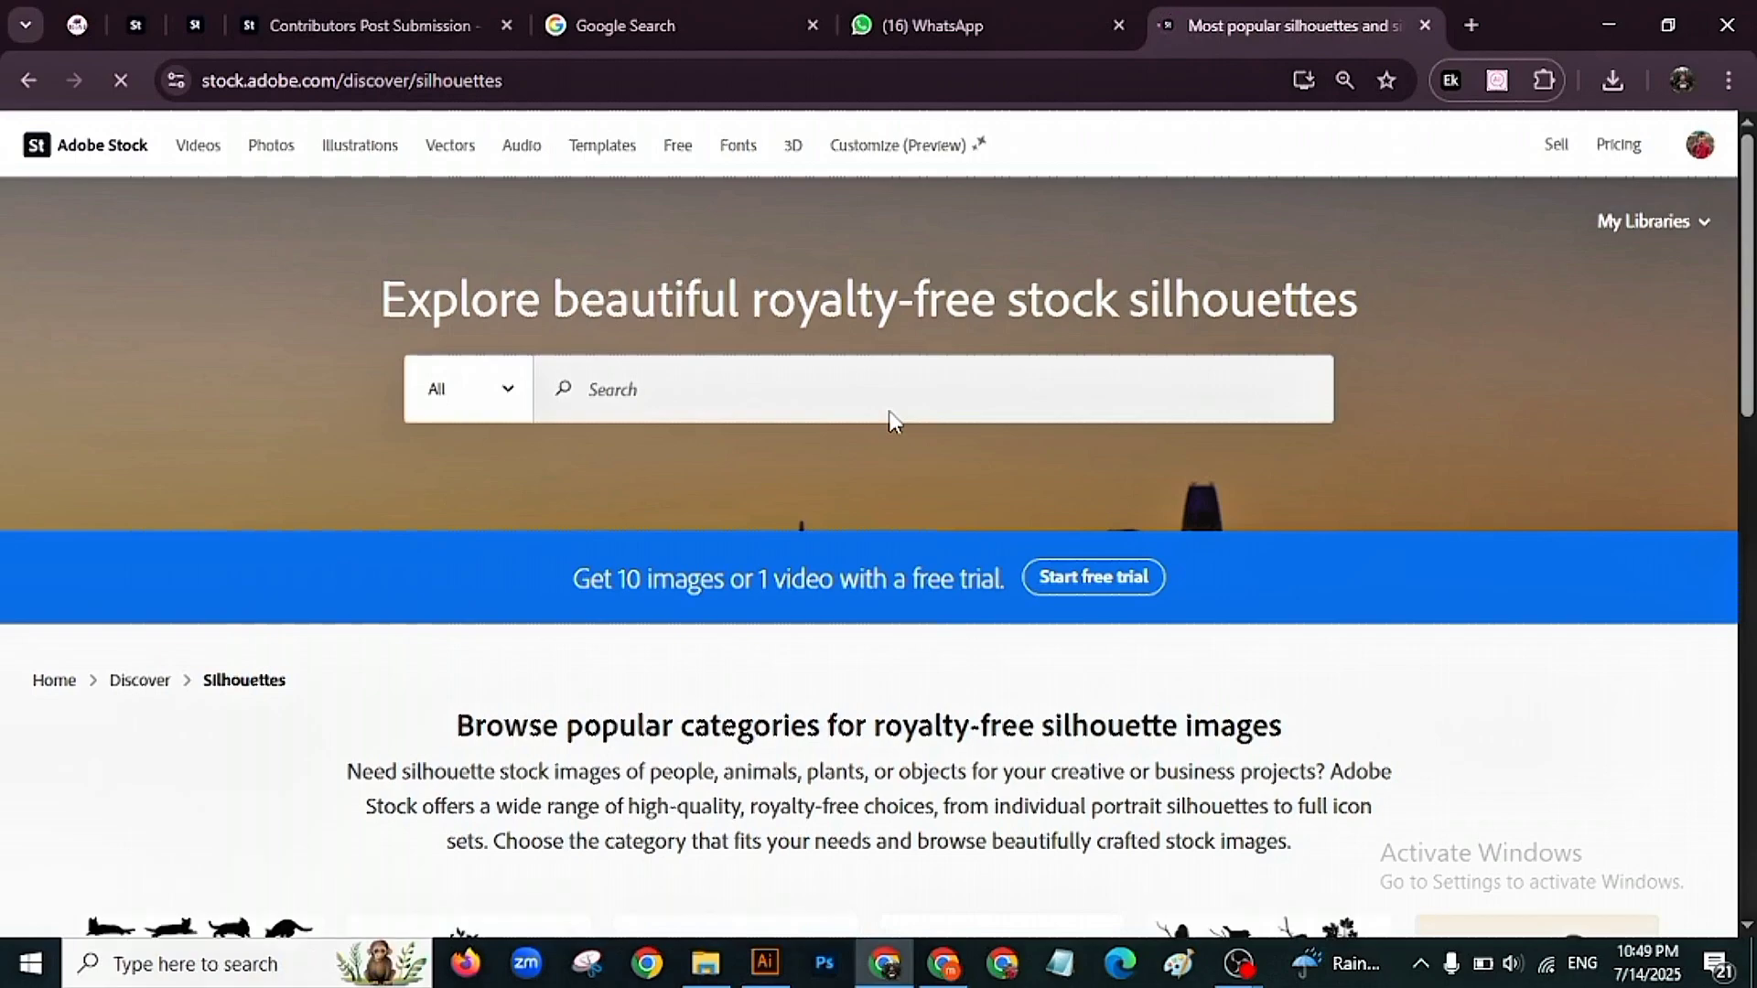
# Browse the silhouette categories and open the Dragon Silhouette collection.
pyautogui.scroll(-5, 892, 419)
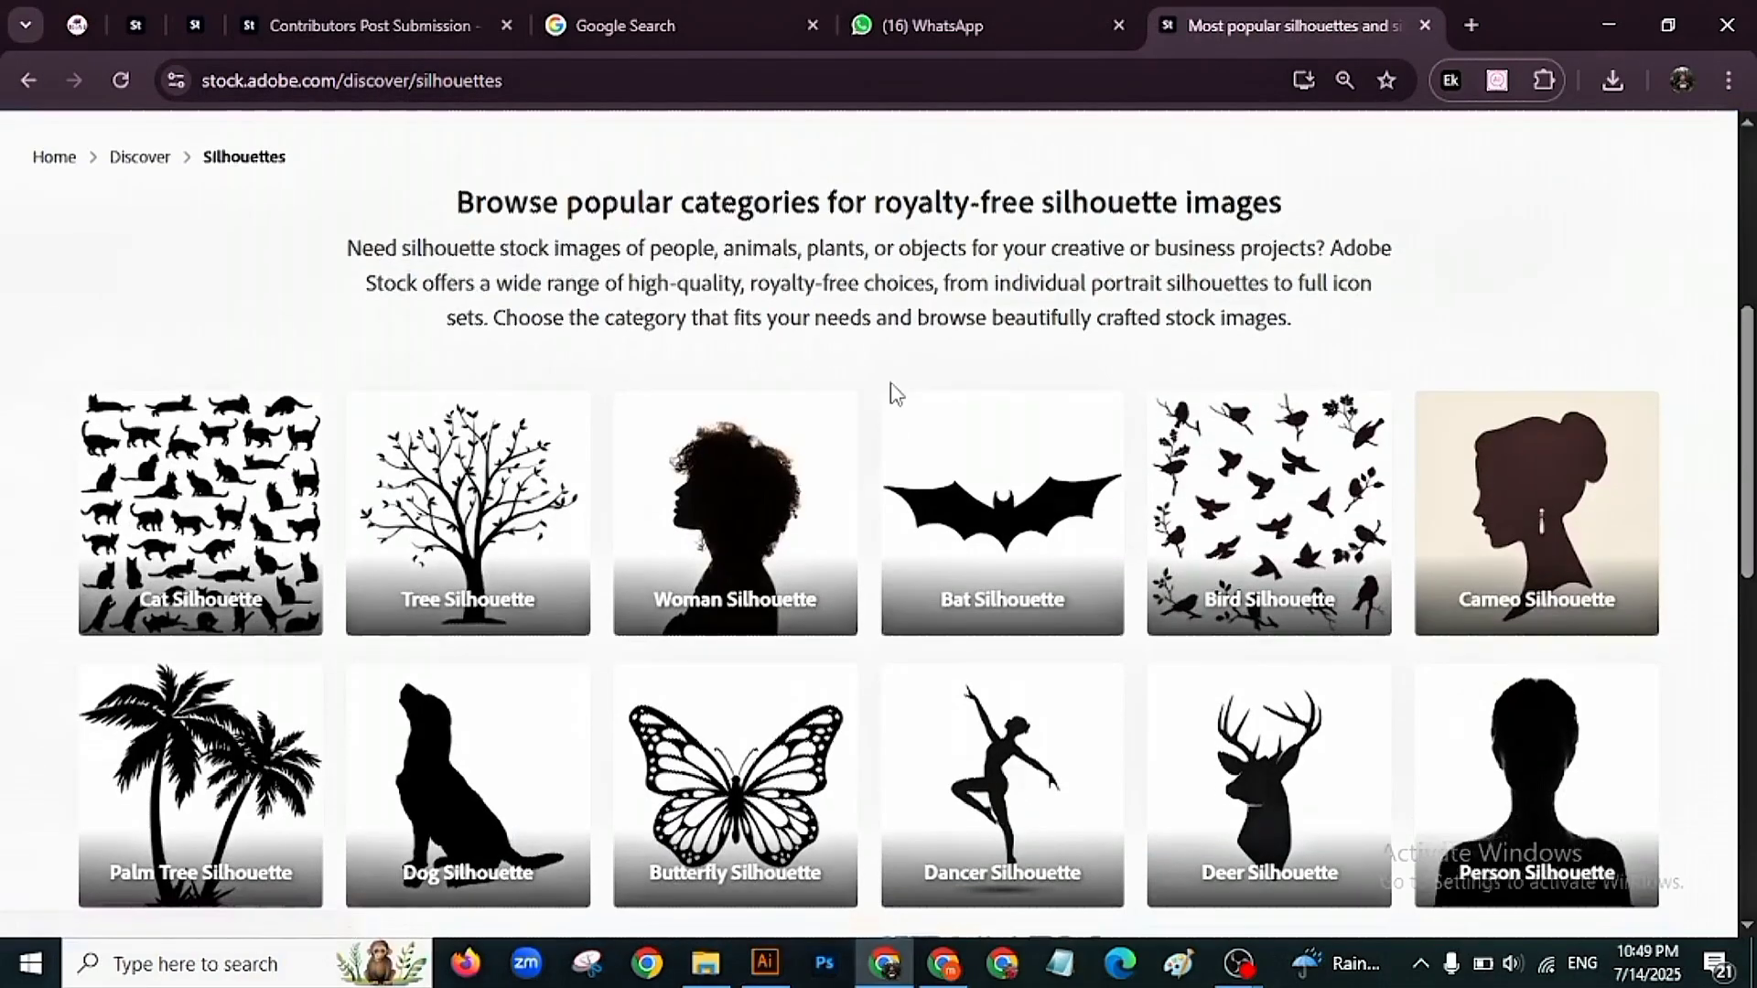
pyautogui.scroll(-4, 895, 395)
pyautogui.scroll(-3, 895, 395)
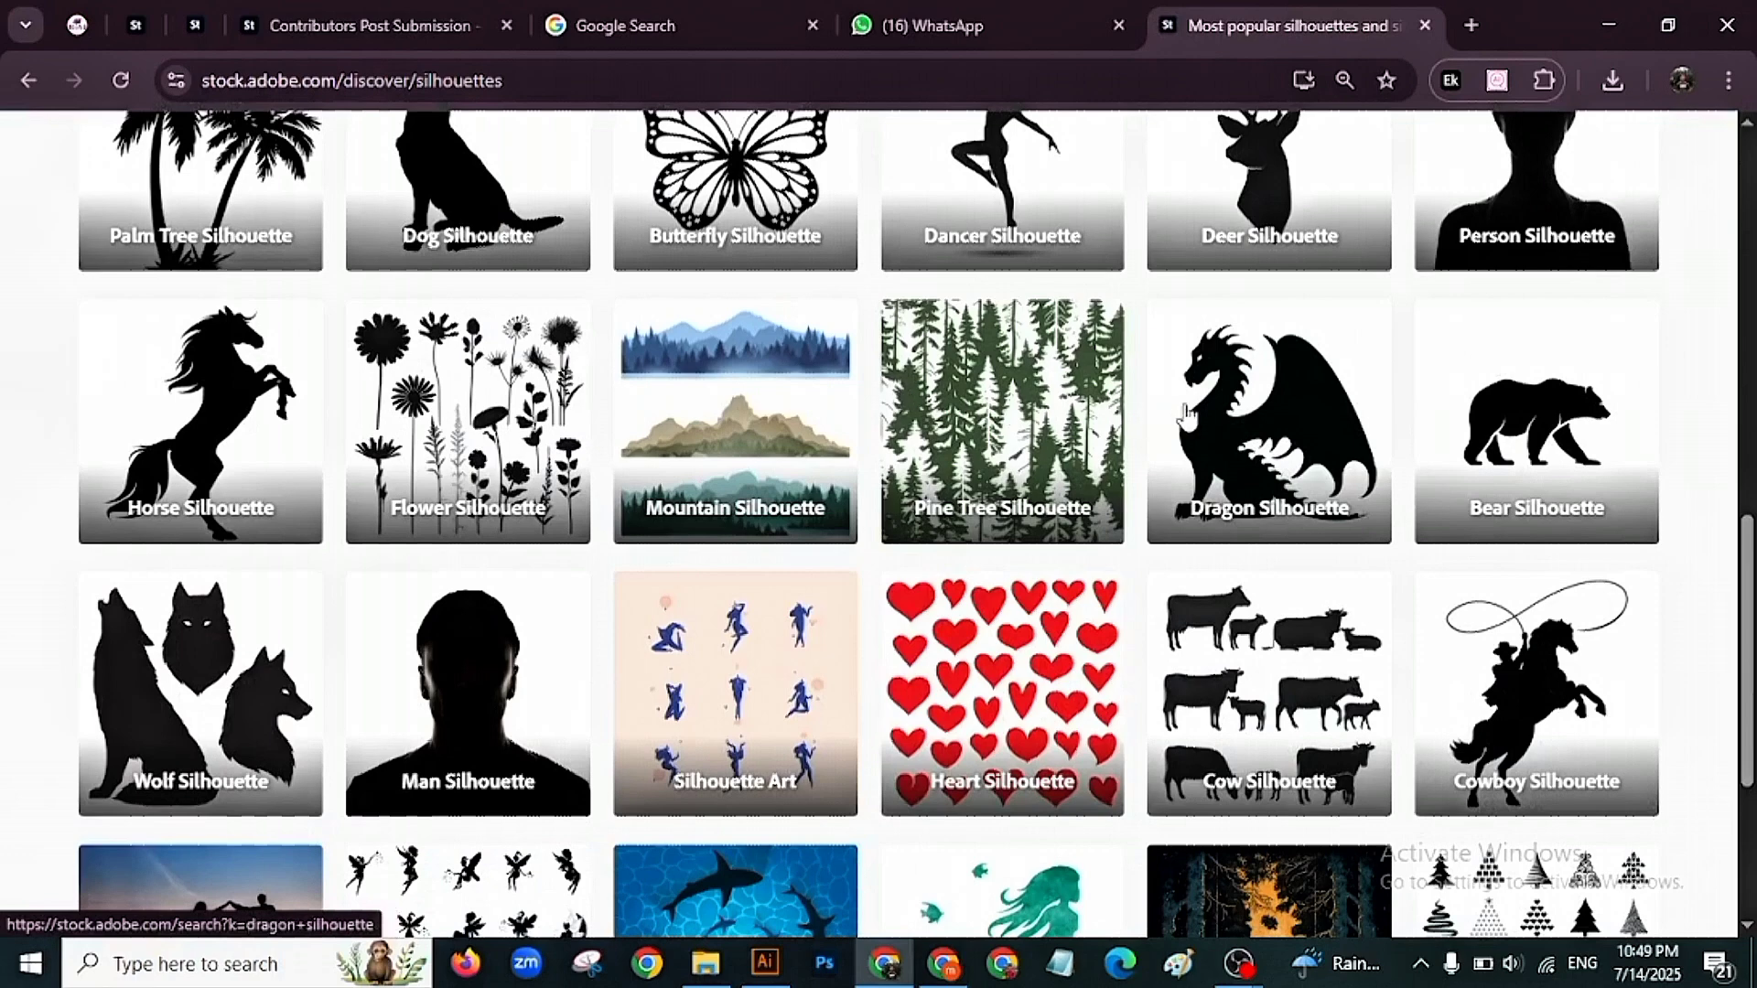
pyautogui.click(1203, 426)
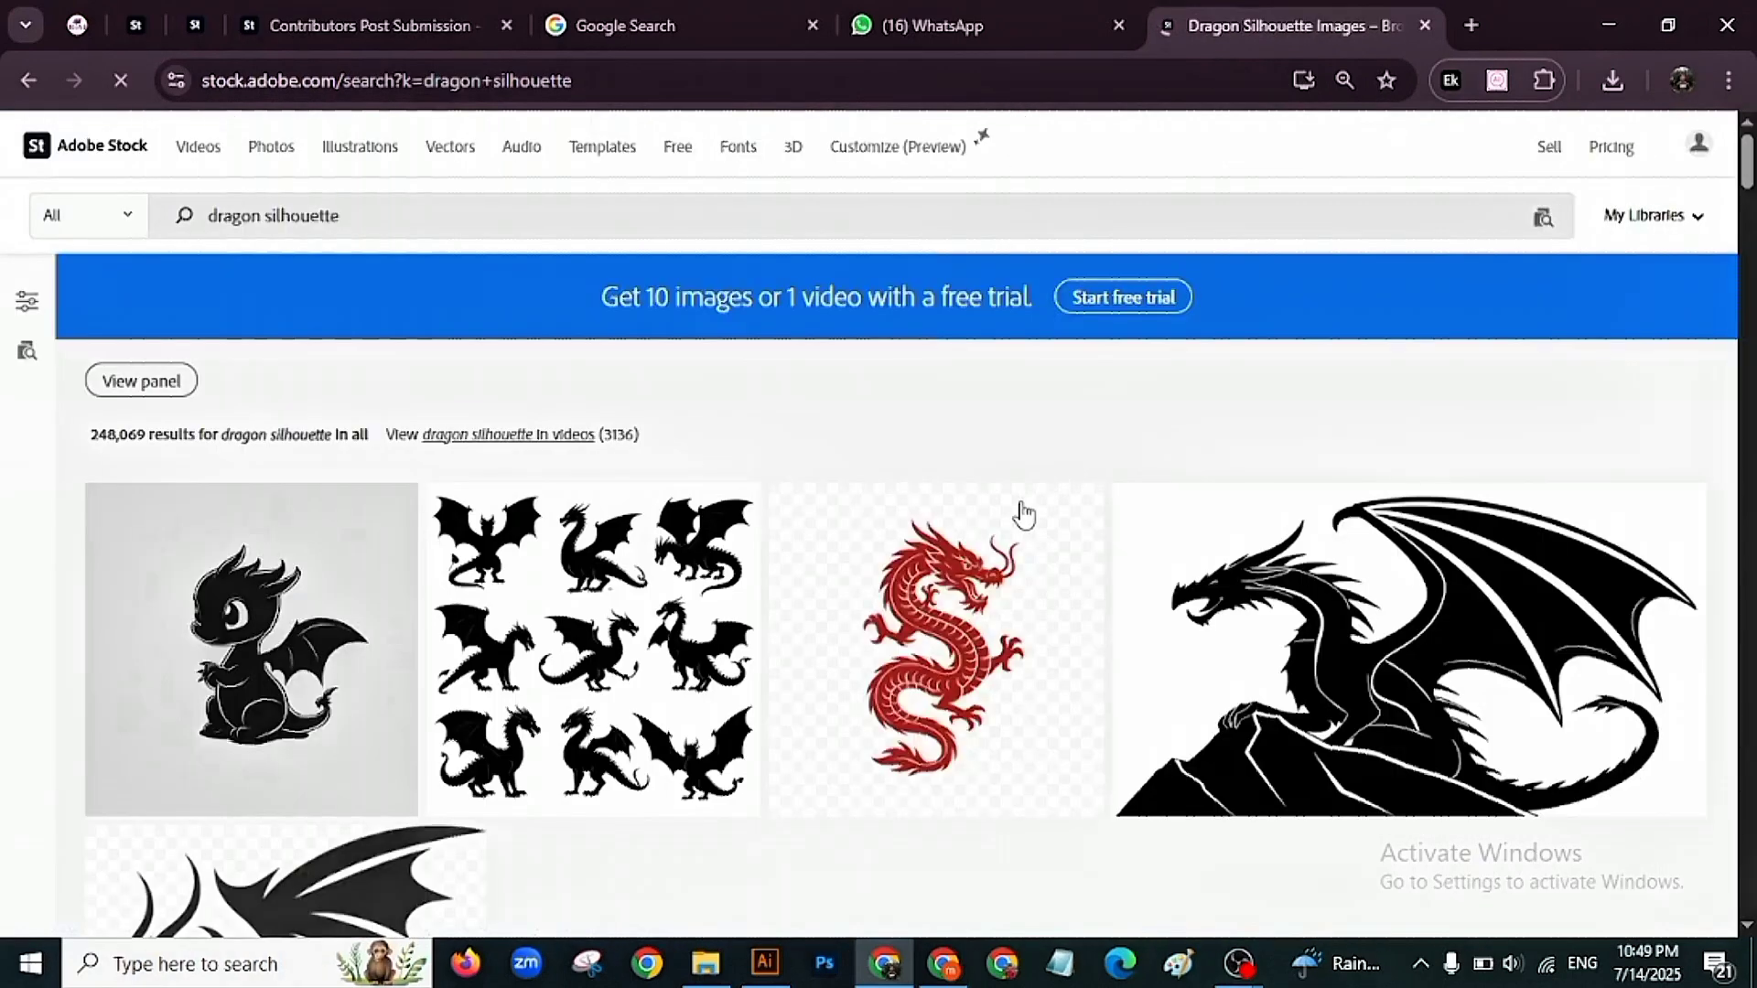
# Look through the dragon silhouette results and open the details of the black dragon with raised claws and a curled tail.
pyautogui.scroll(-5, 1022, 515)
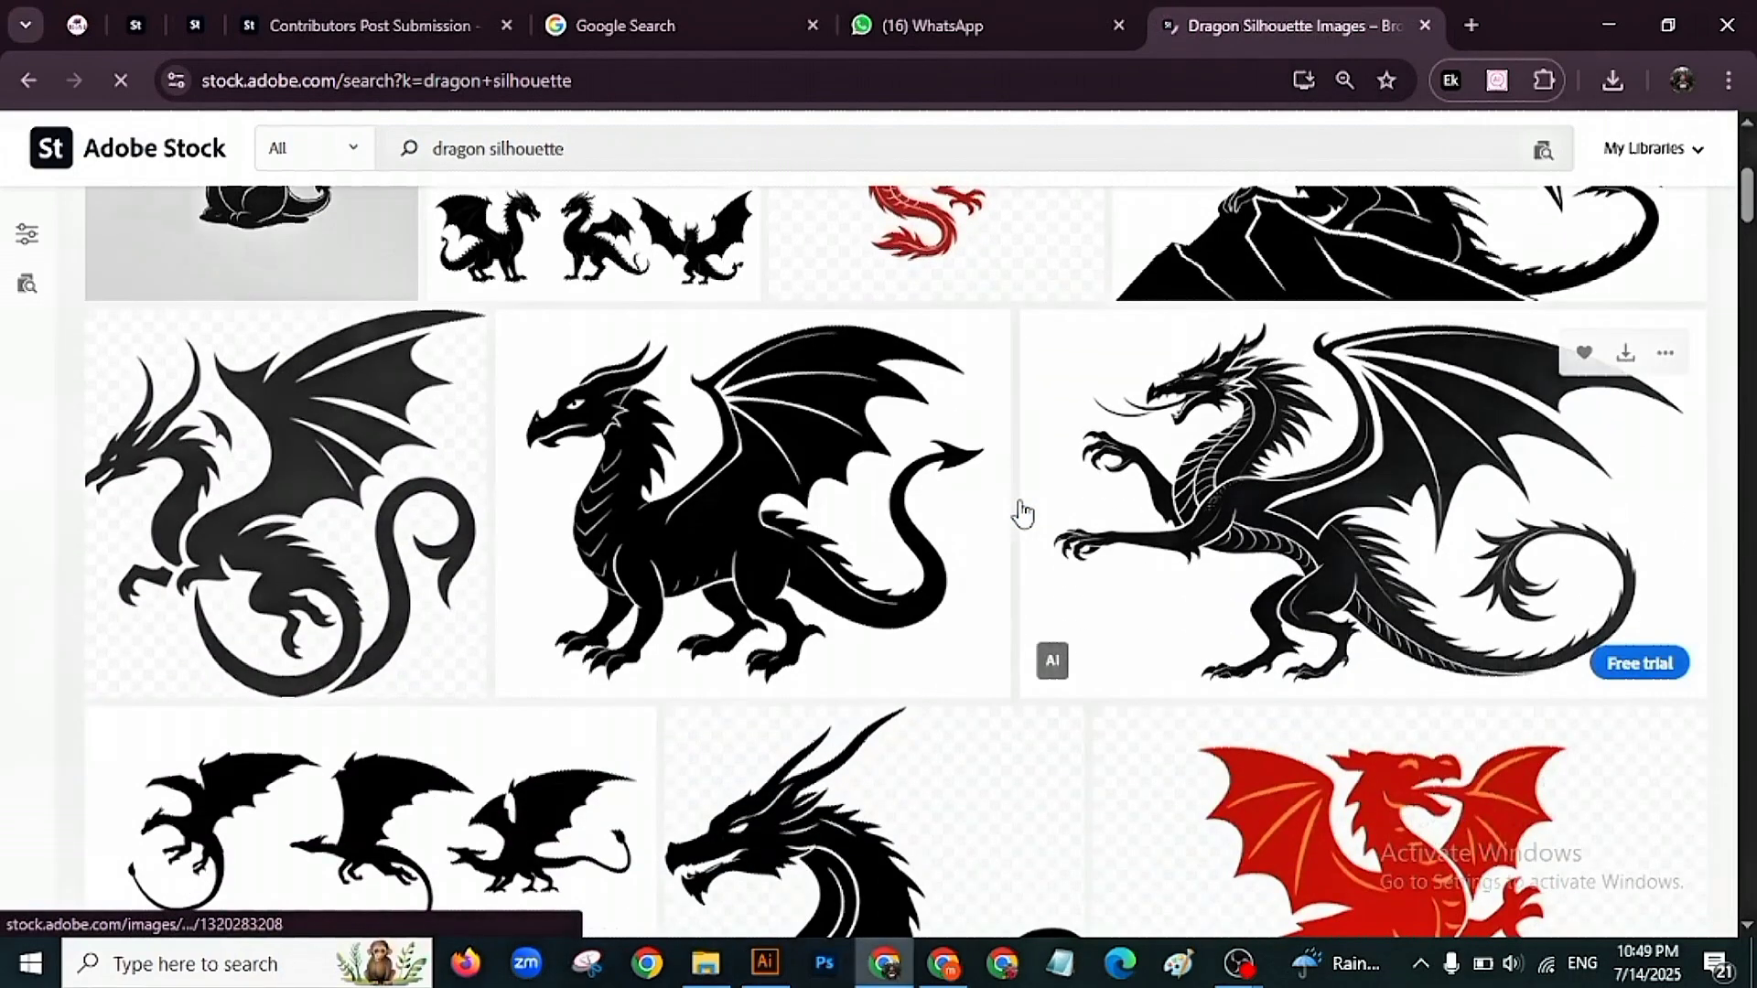
pyautogui.scroll(-1, 1022, 514)
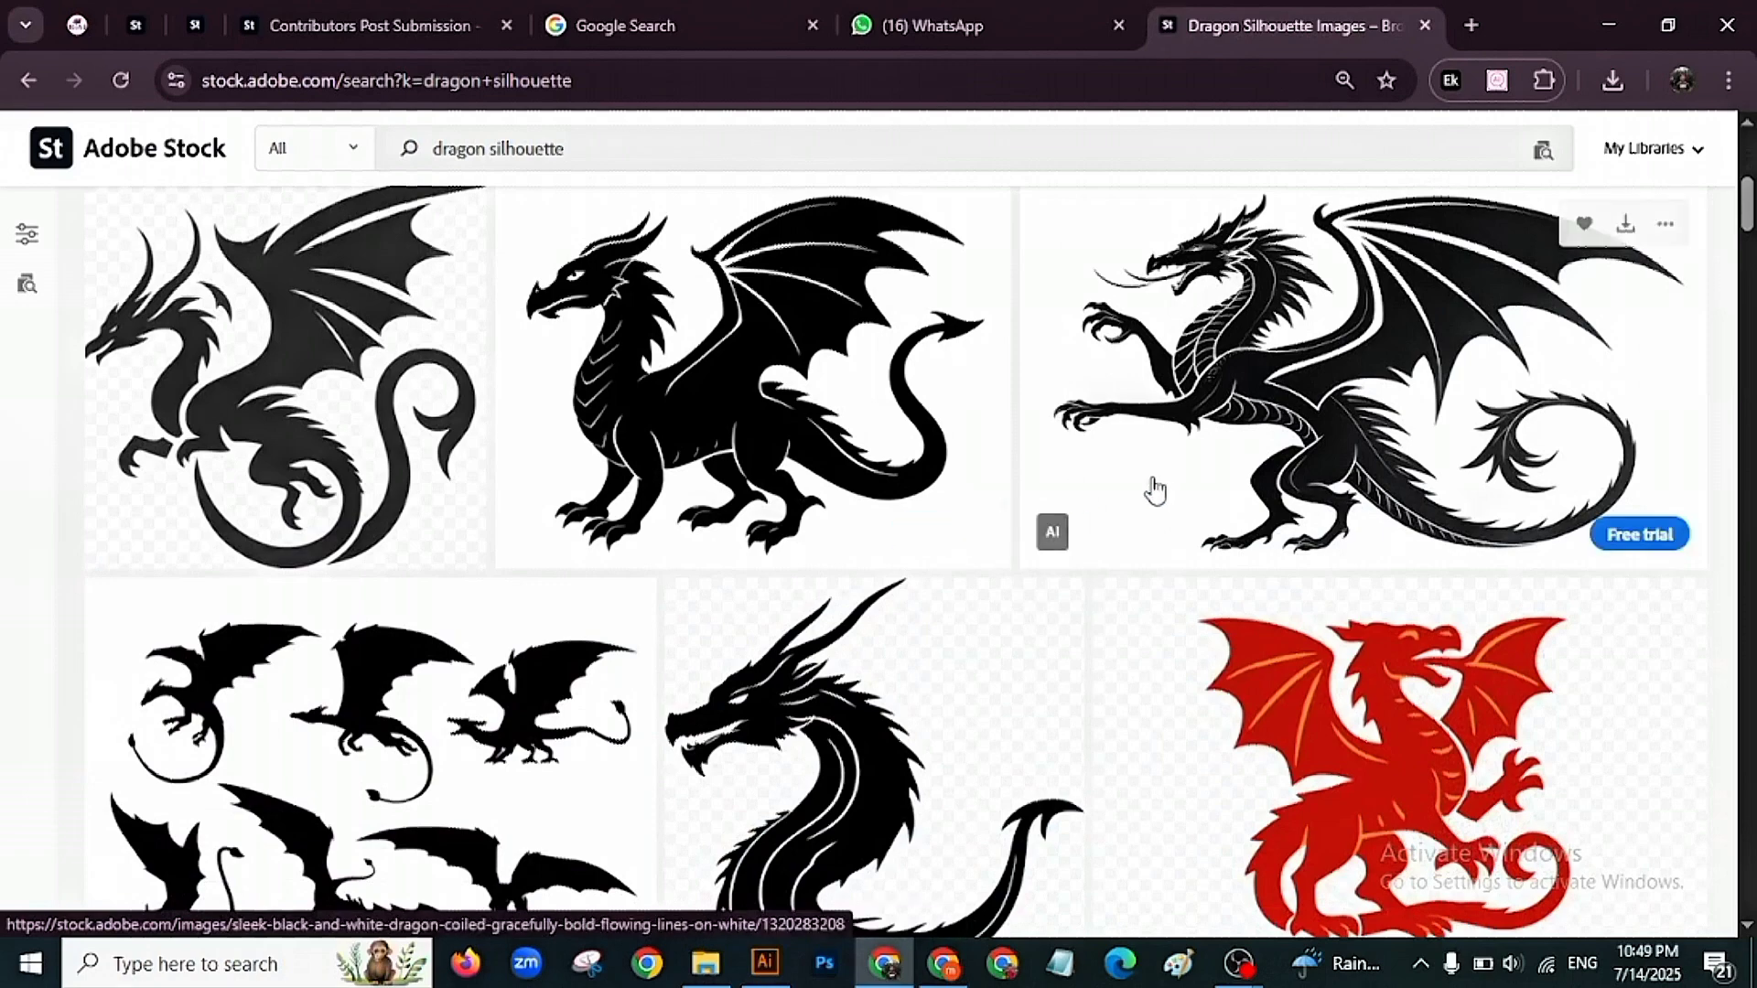
pyautogui.scroll(-1, 1150, 491)
pyautogui.scroll(1, 1482, 340)
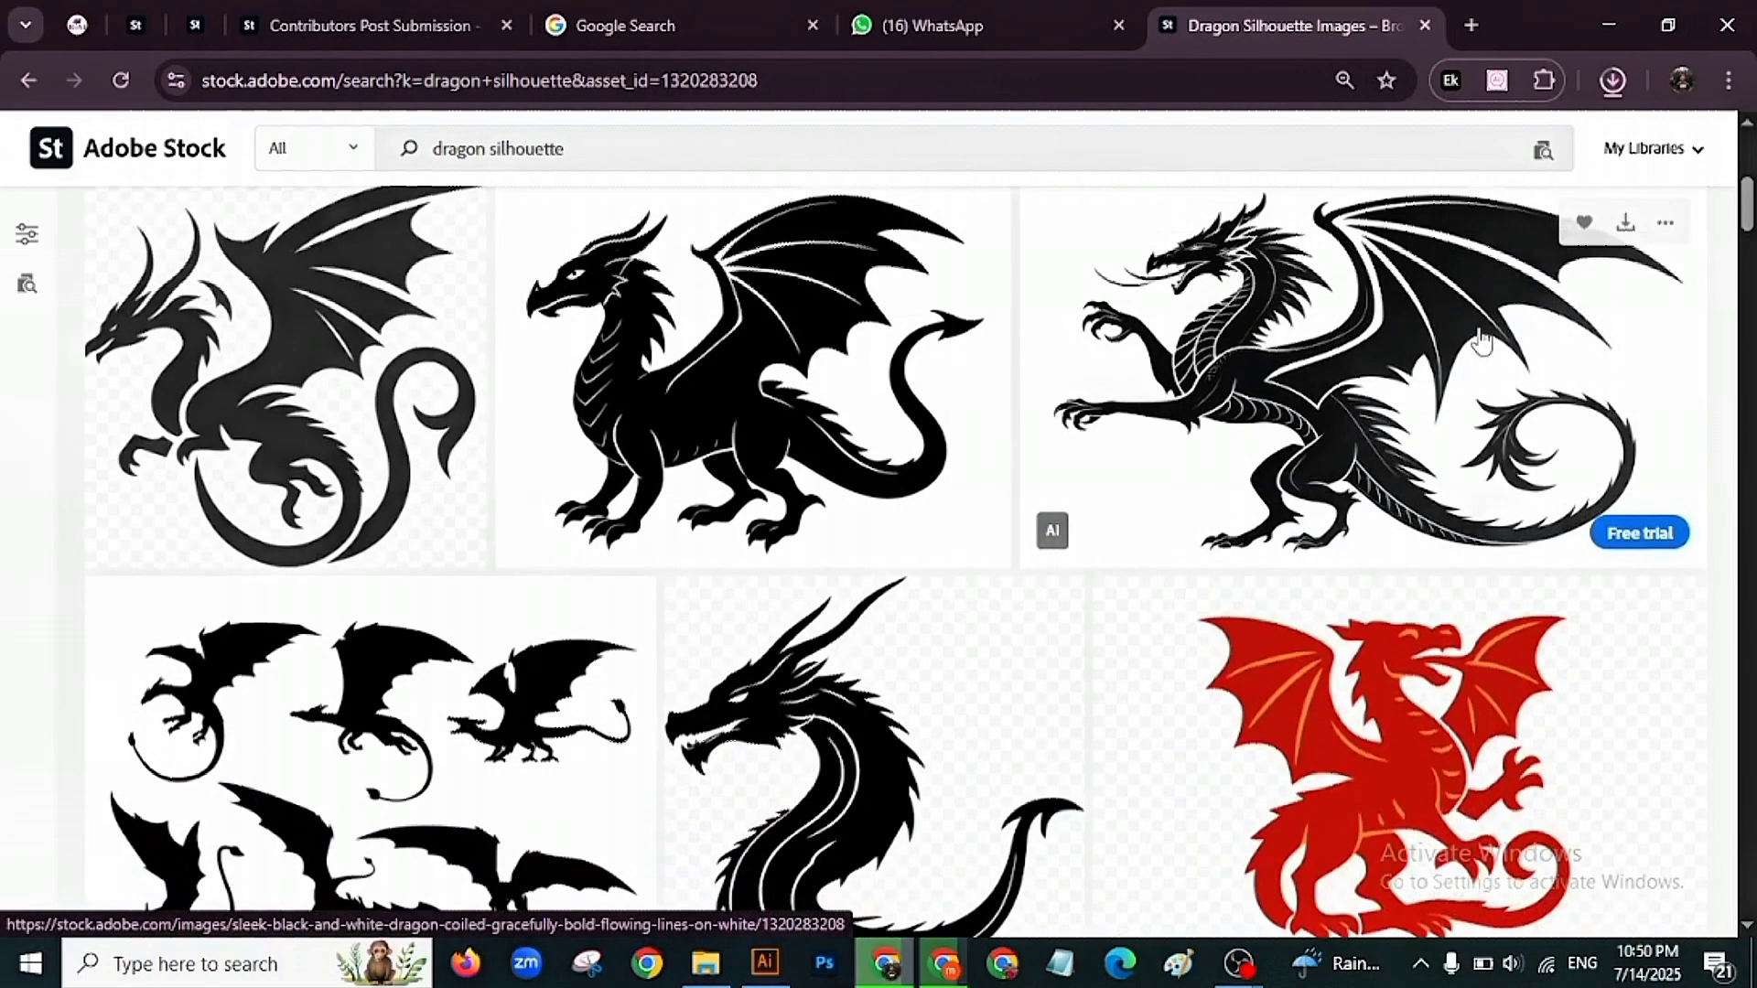
pyautogui.click(1480, 342)
pyautogui.scroll(-2, 1263, 396)
pyautogui.scroll(-3, 1259, 395)
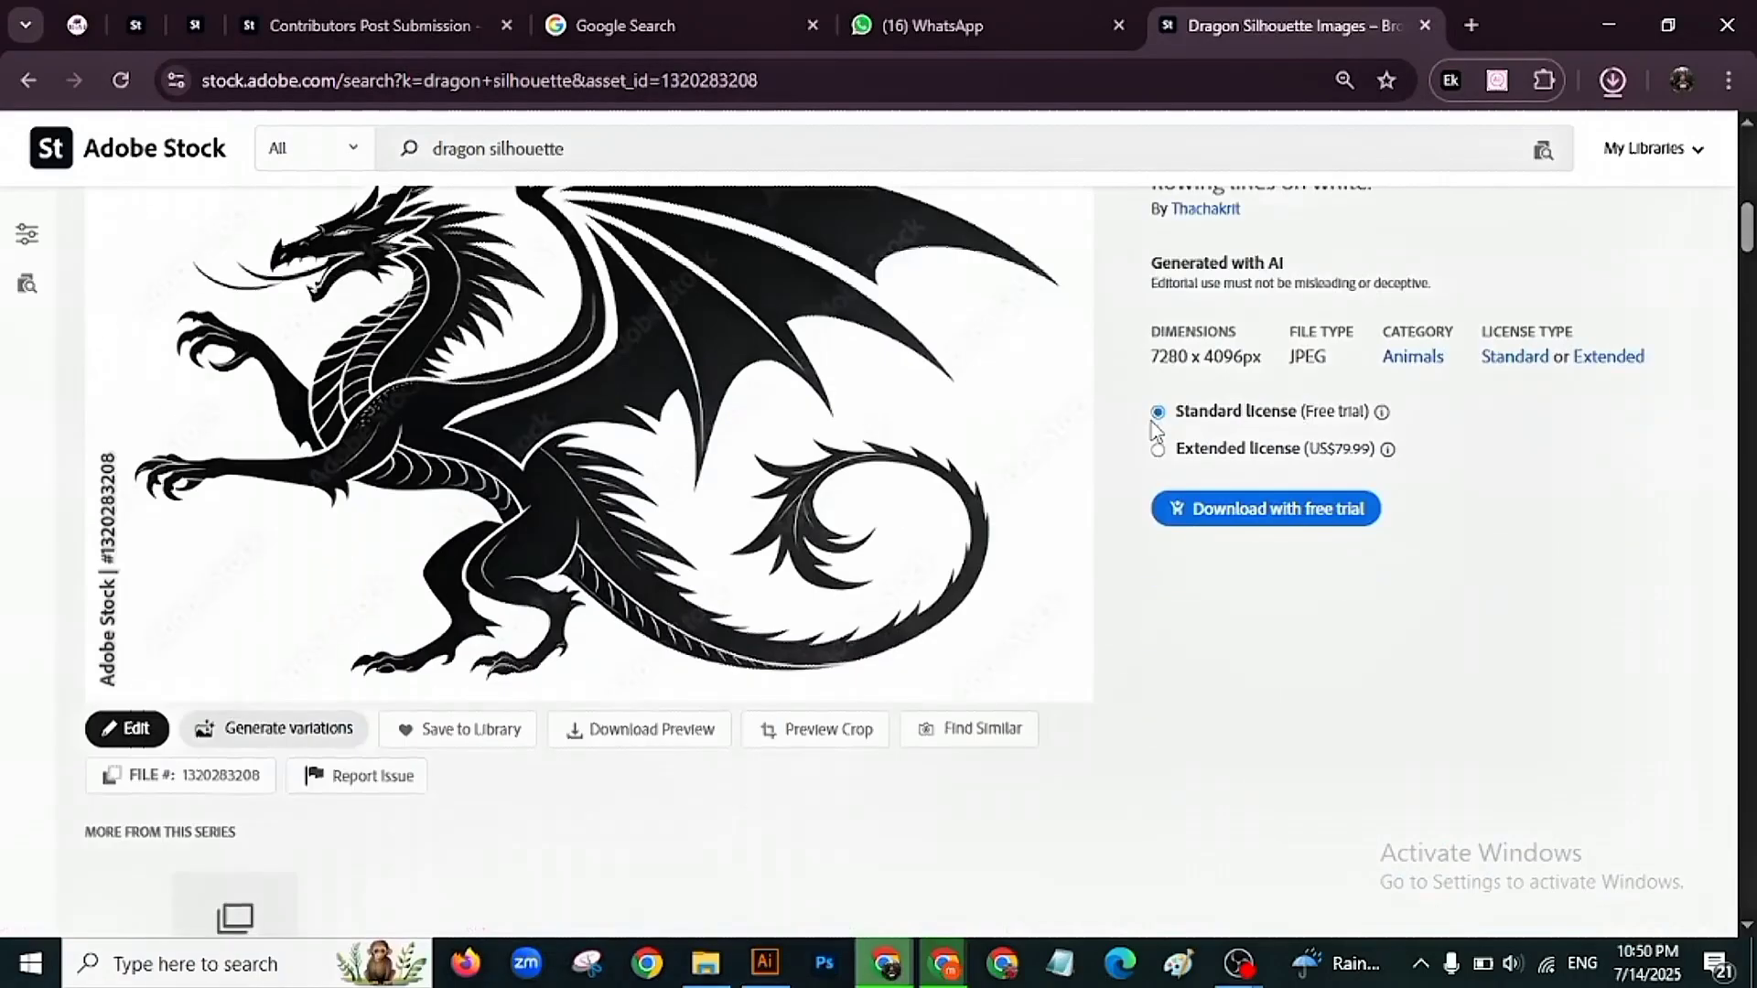
# Upload the dragon preview image to the csvpro.robitechnology.com Image to Prompt tool and copy the generated prompt.
pyautogui.scroll(2, 573, 458)
pyautogui.moveTo(574, 457); pyautogui.dragTo(1016, 577)
pyautogui.click(1068, 657)
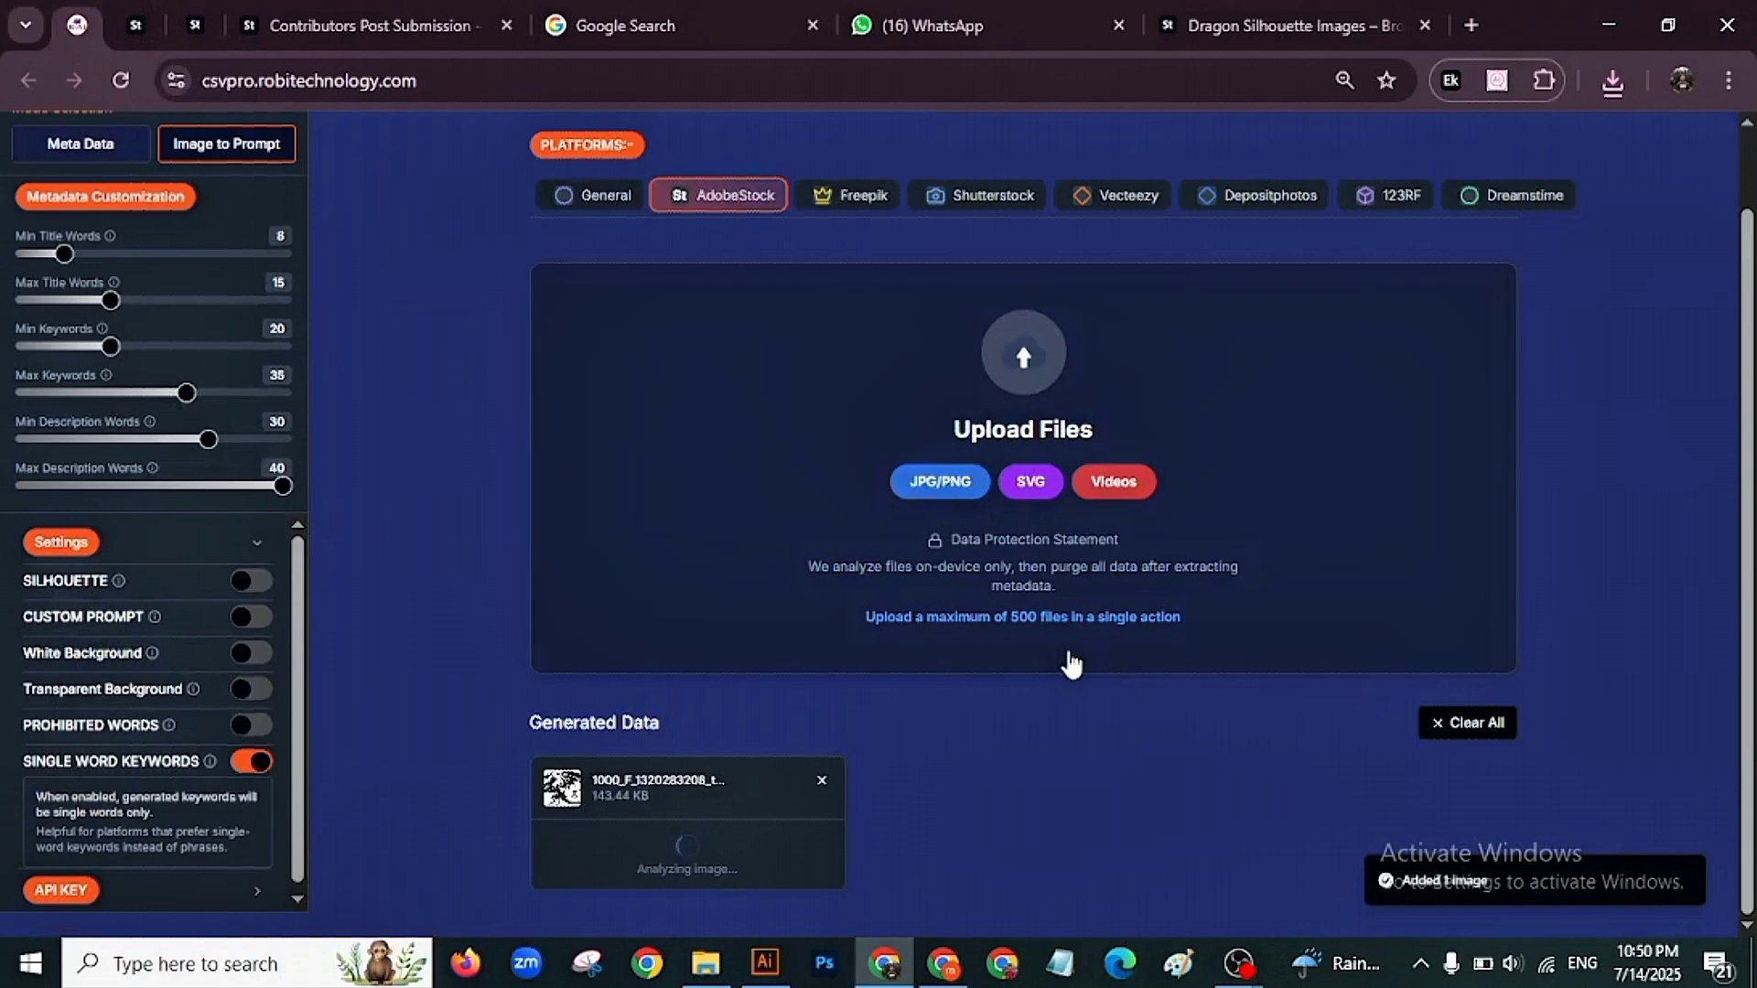
pyautogui.scroll(-4, 1080, 594)
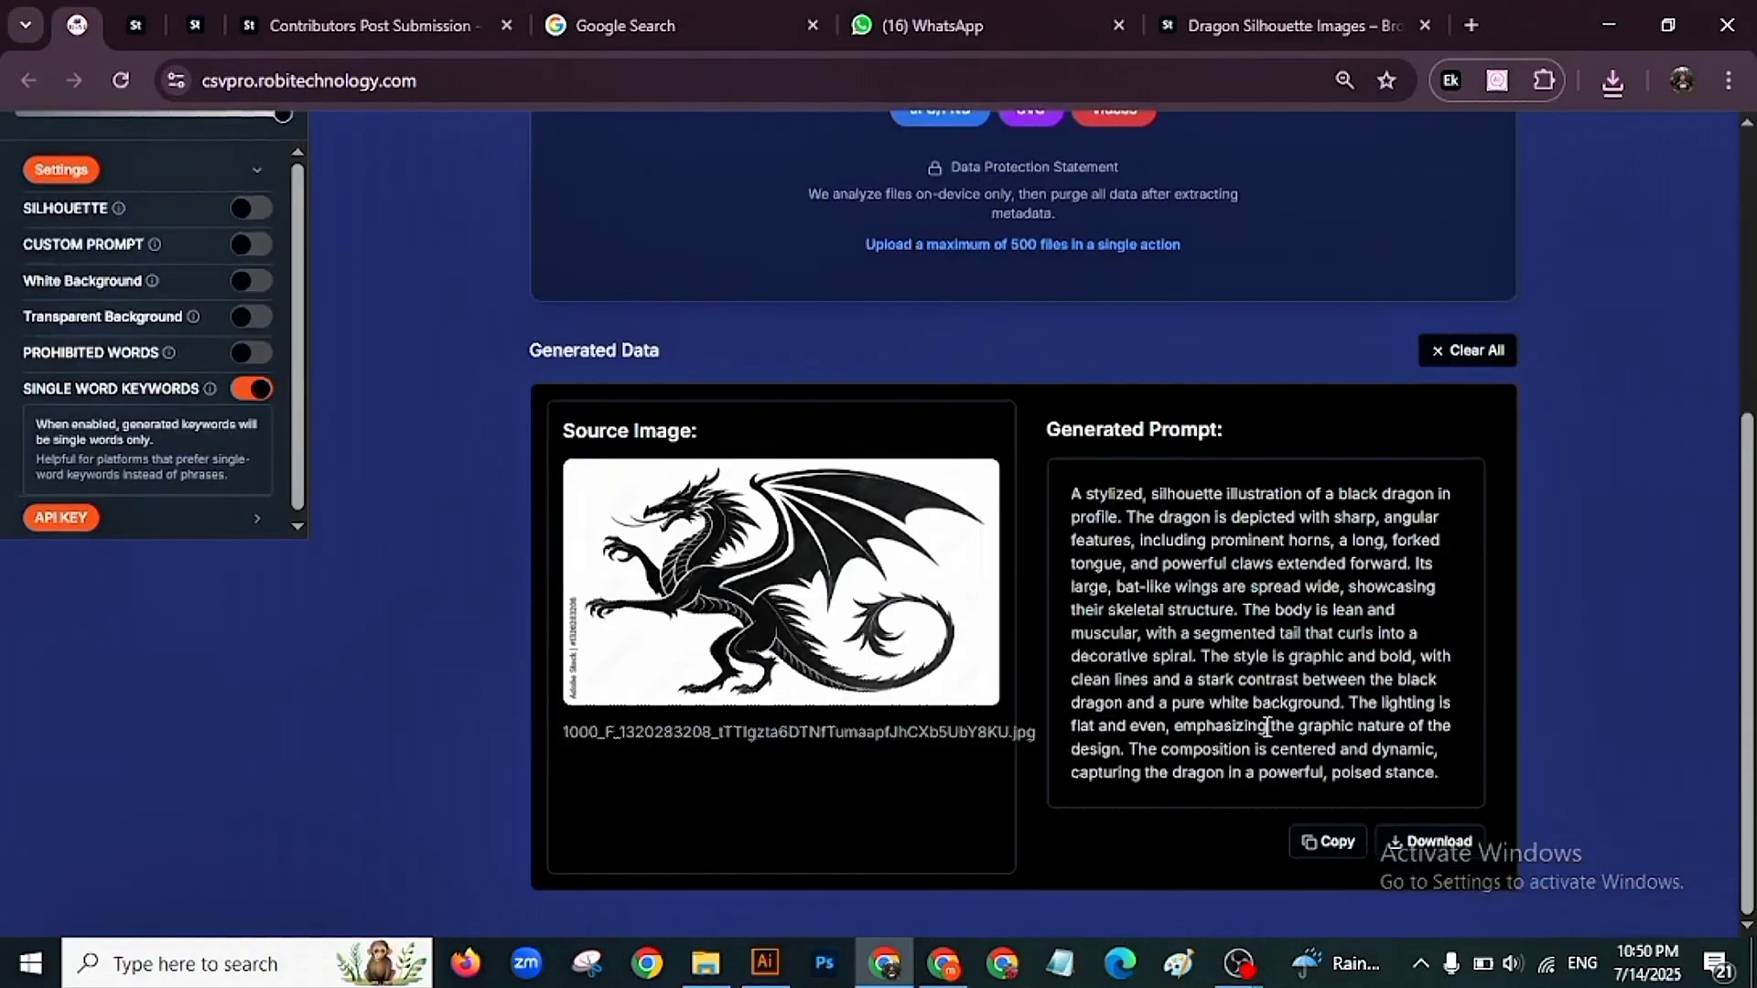
pyautogui.click(1322, 843)
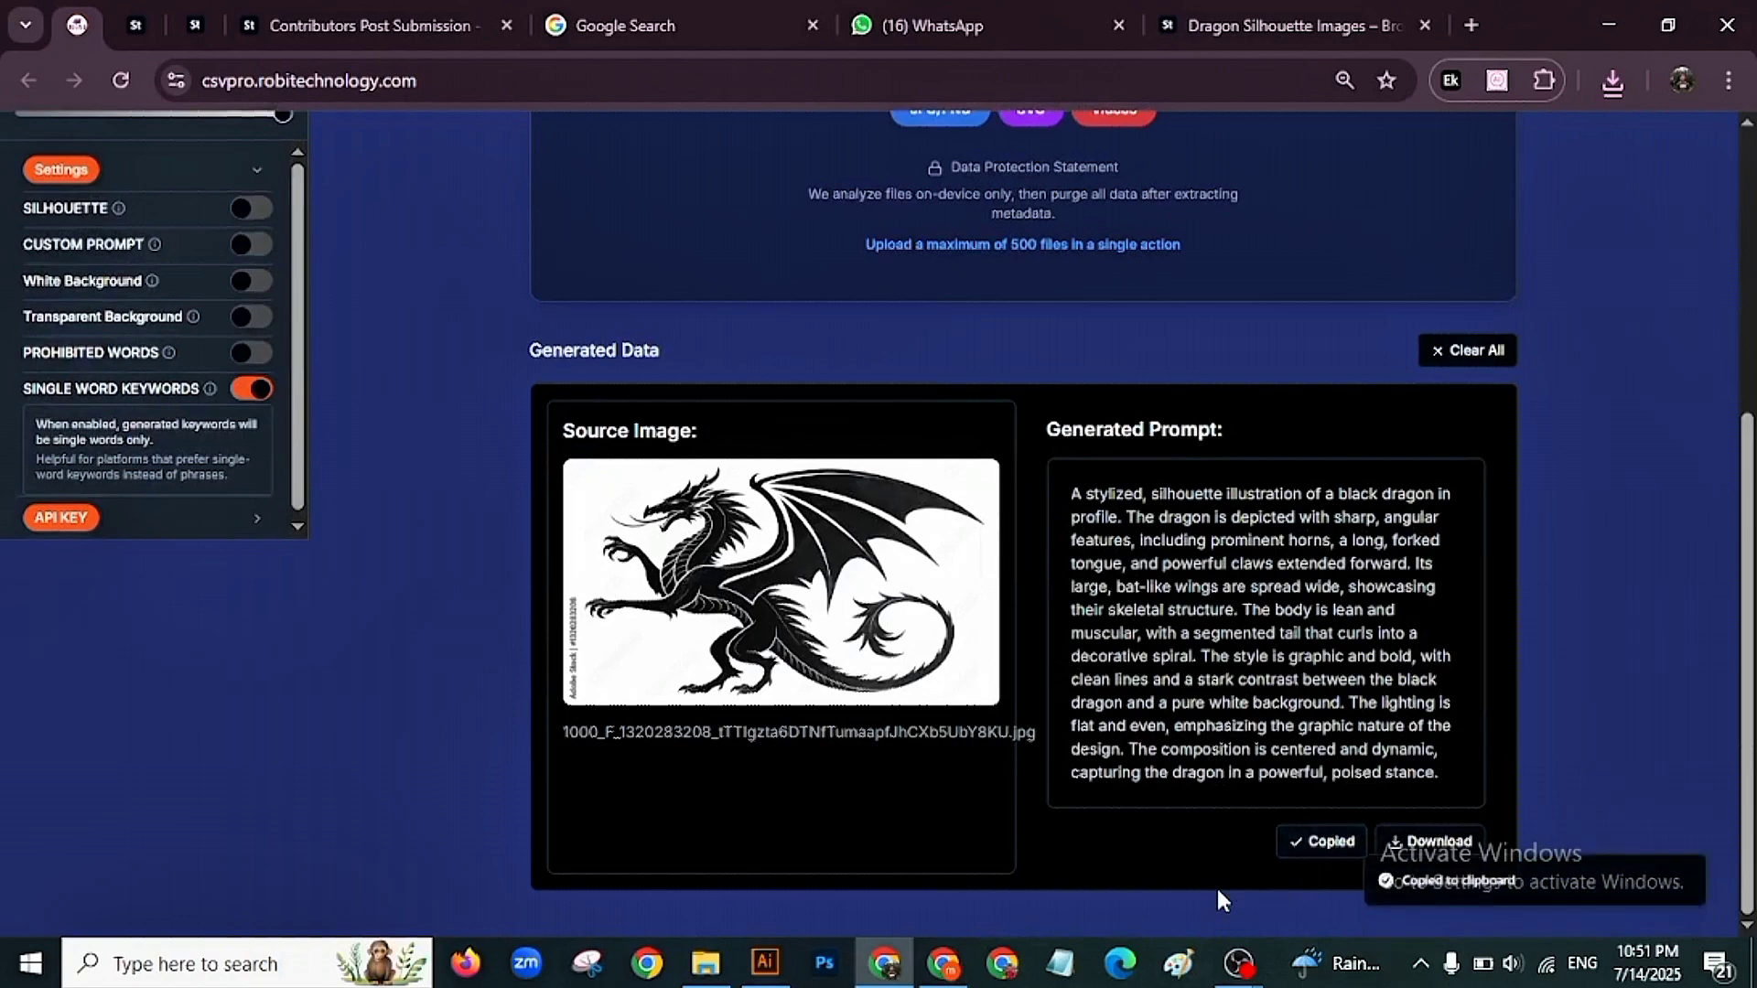
# Switch to Ideogram and replace the medical icons prompt with the copied dragon silhouette prompt.
pyautogui.click(943, 962)
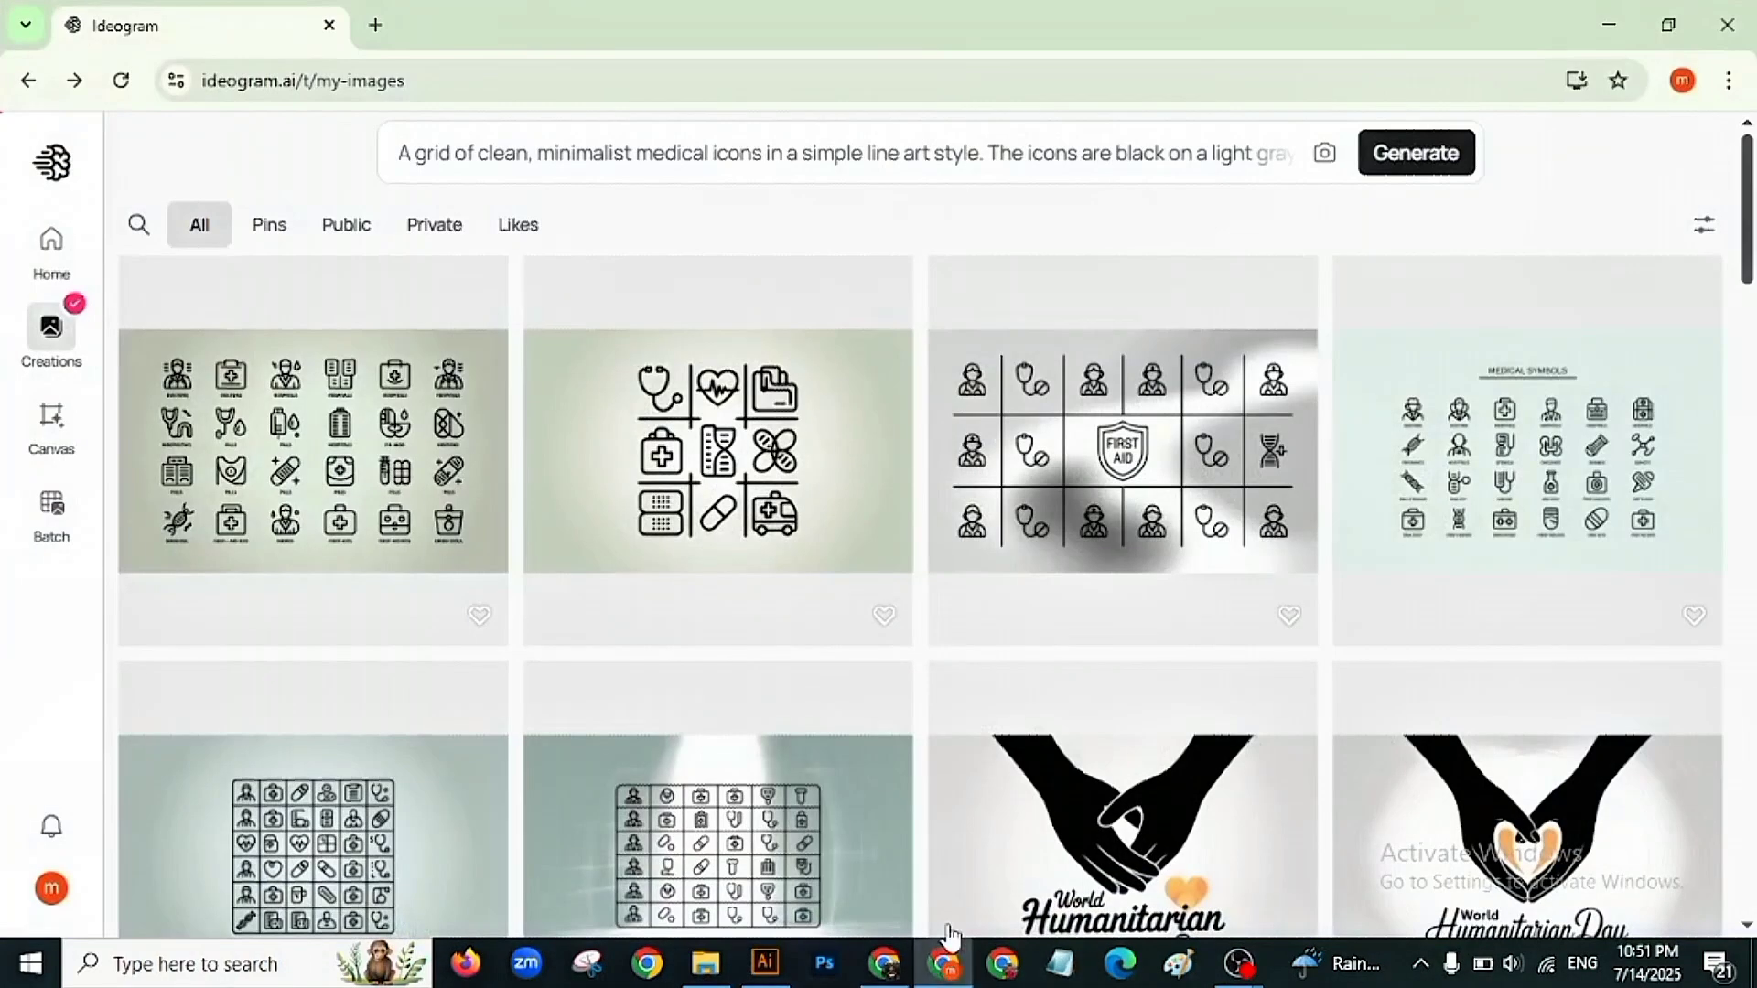
pyautogui.click(627, 152)
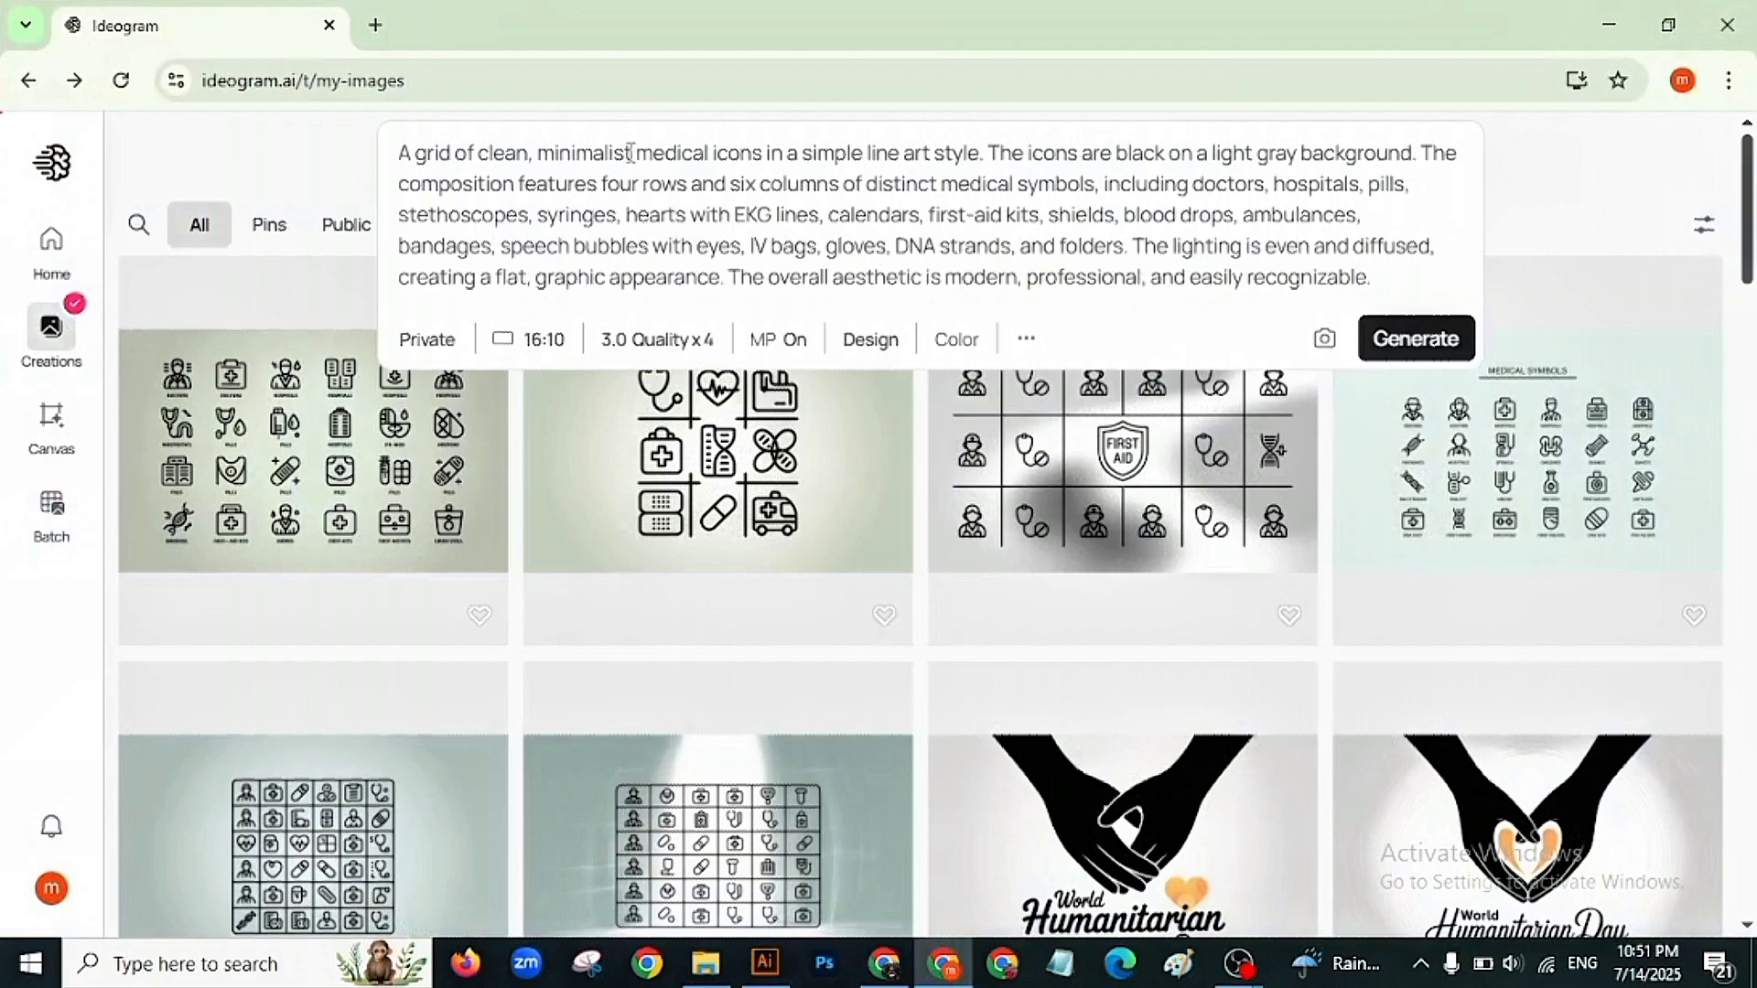
pyautogui.hotkey('ctrl', 'a')
pyautogui.hotkey('ctrl', 'v')
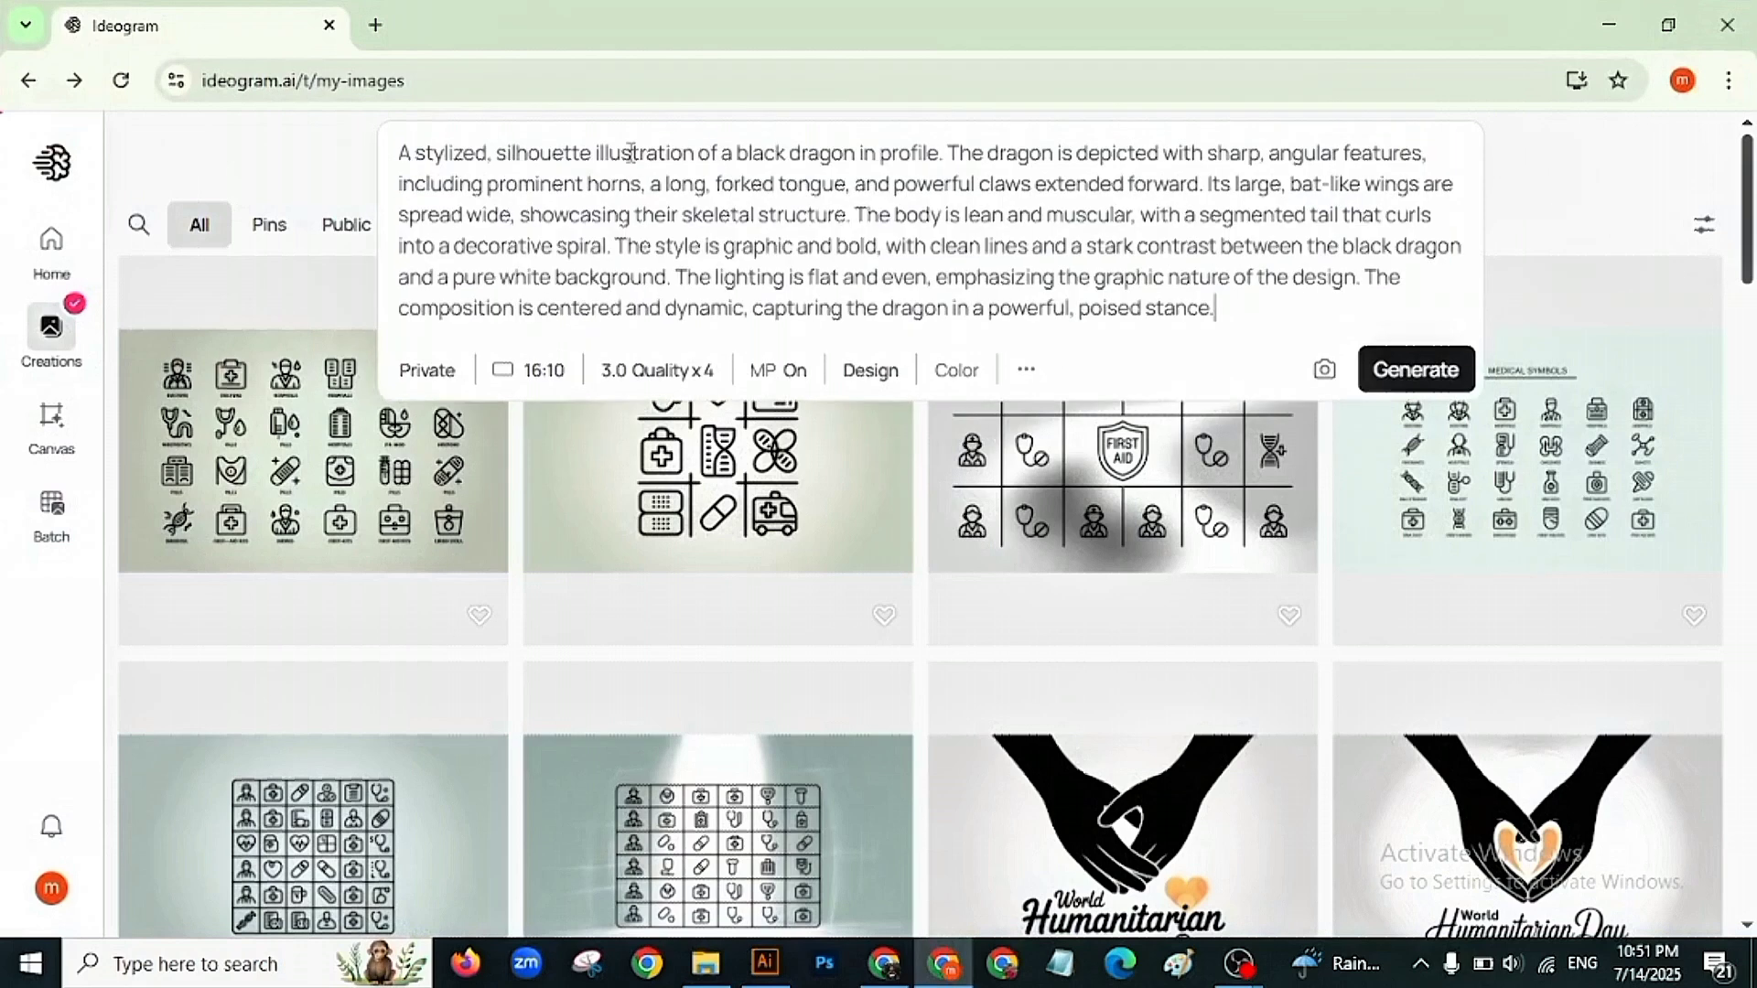
# Set the aspect ratio of the image generation to landscape 4:3.
pyautogui.click(563, 379)
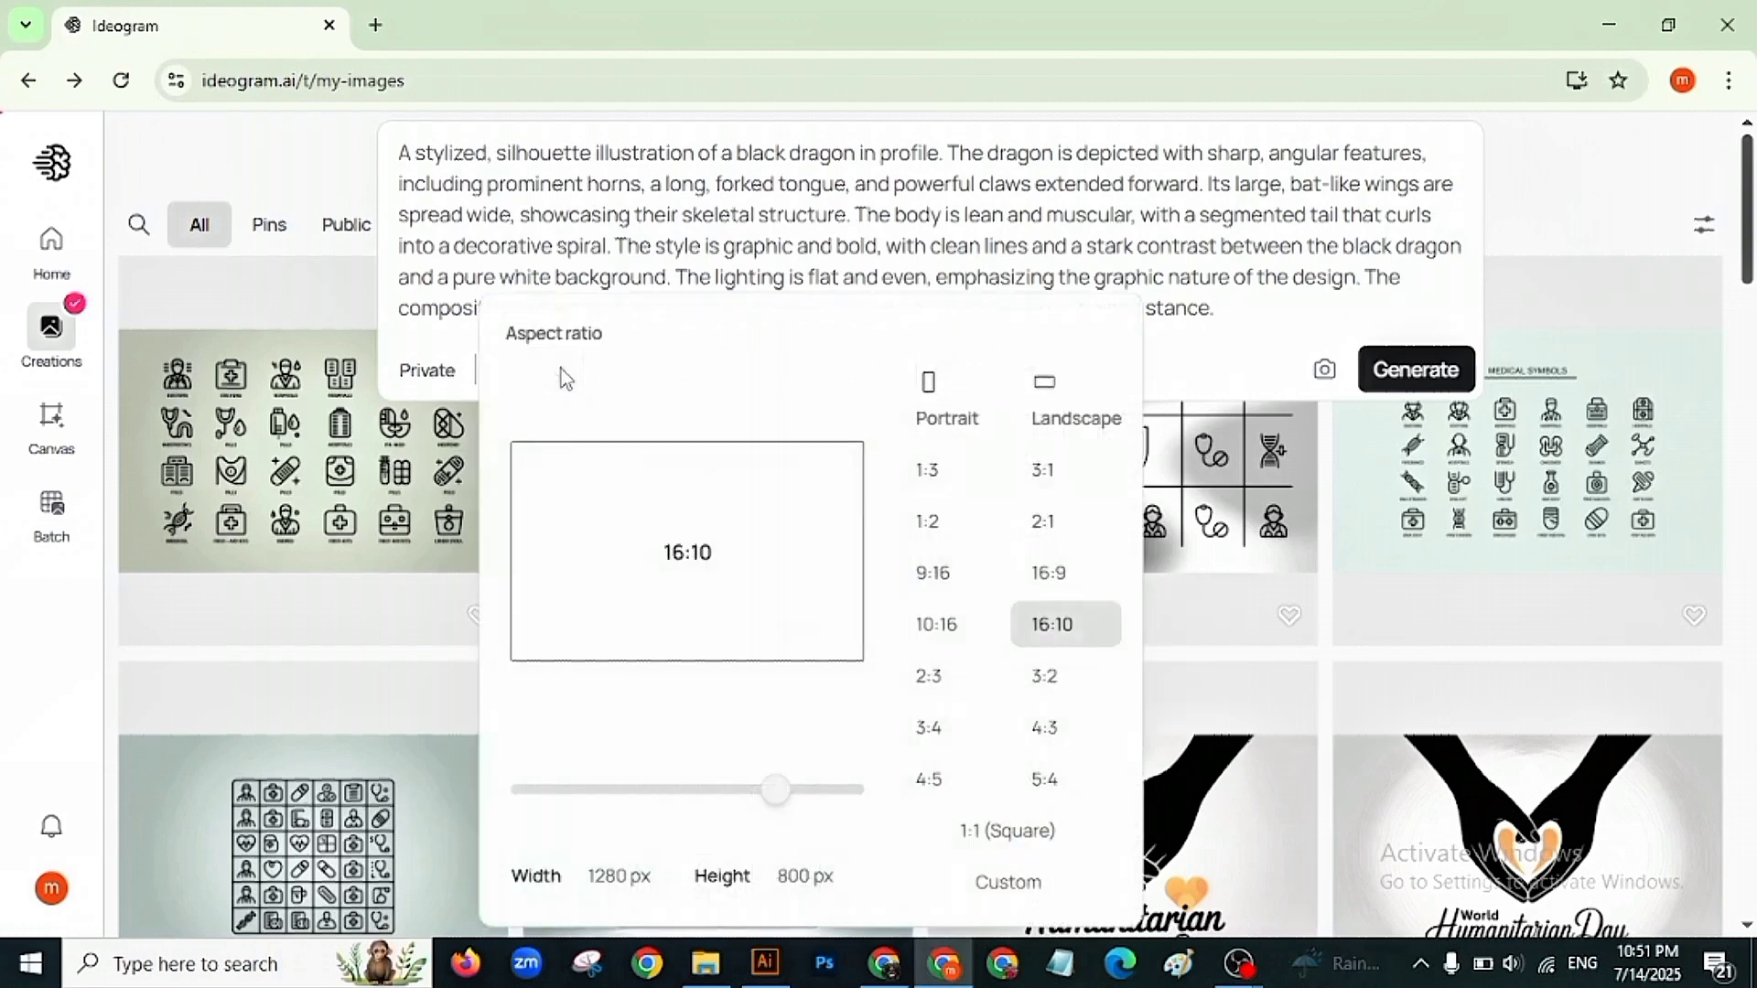
pyautogui.click(1054, 732)
pyautogui.click(1272, 279)
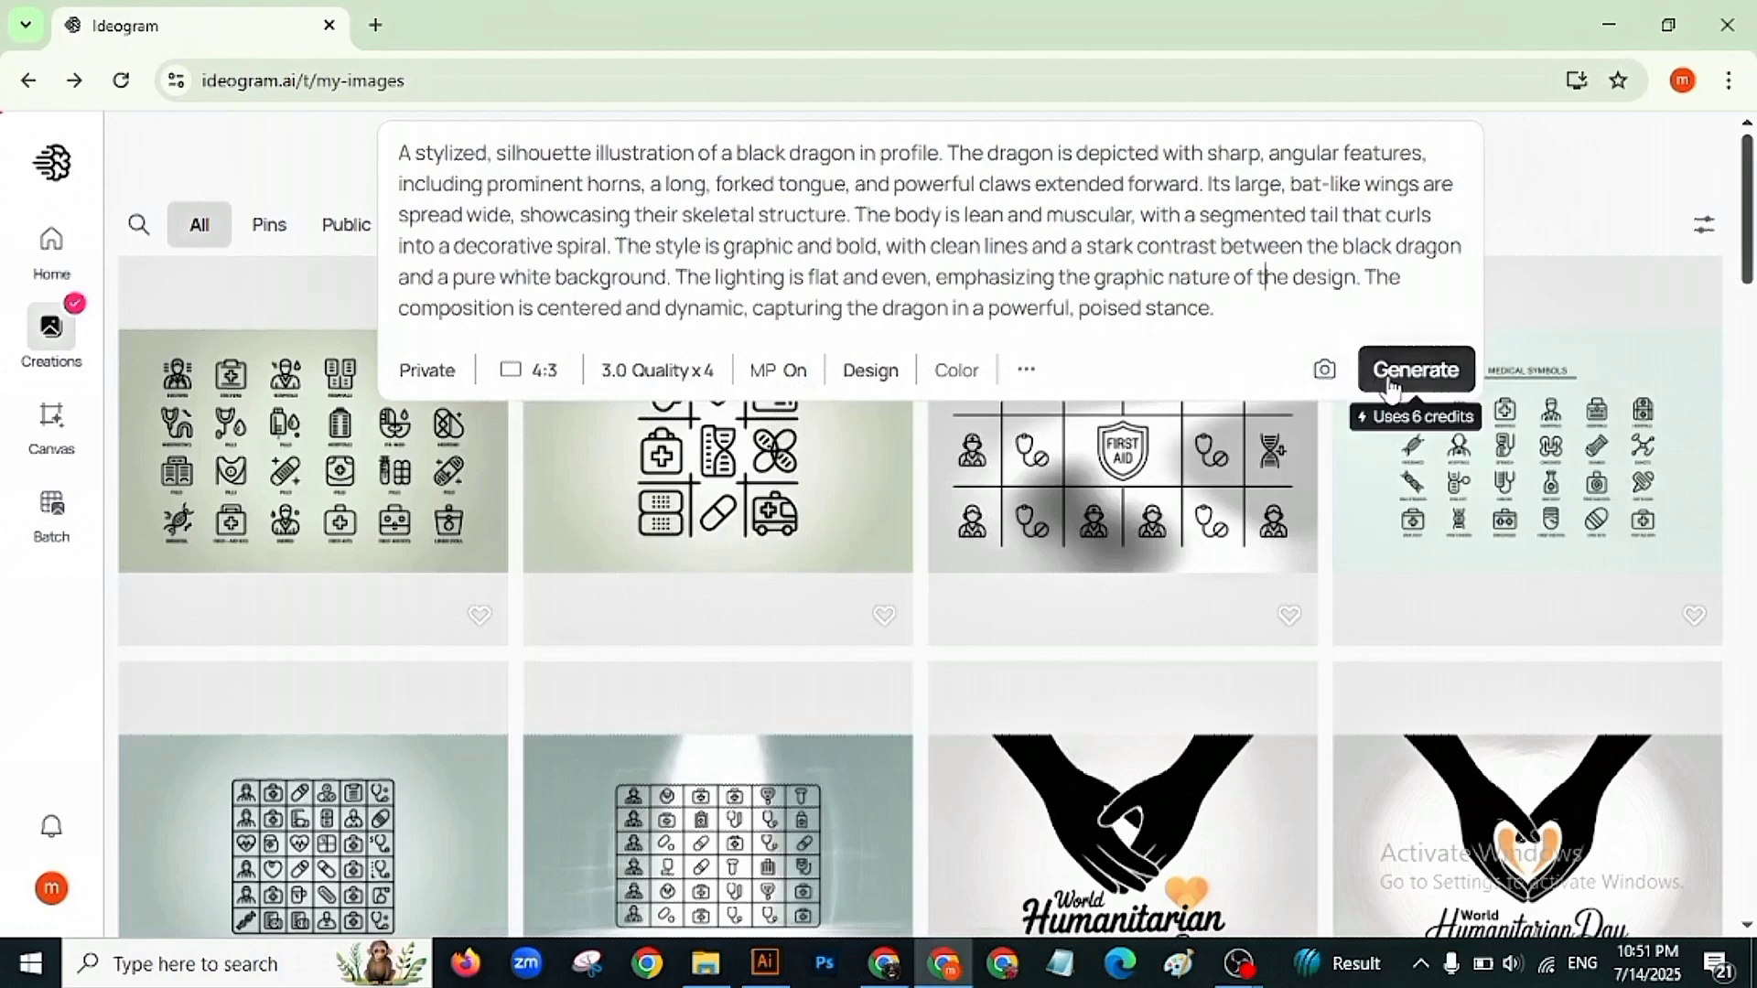
# Set the number of images to 2 and generate the dragon silhouettes.
pyautogui.click(645, 371)
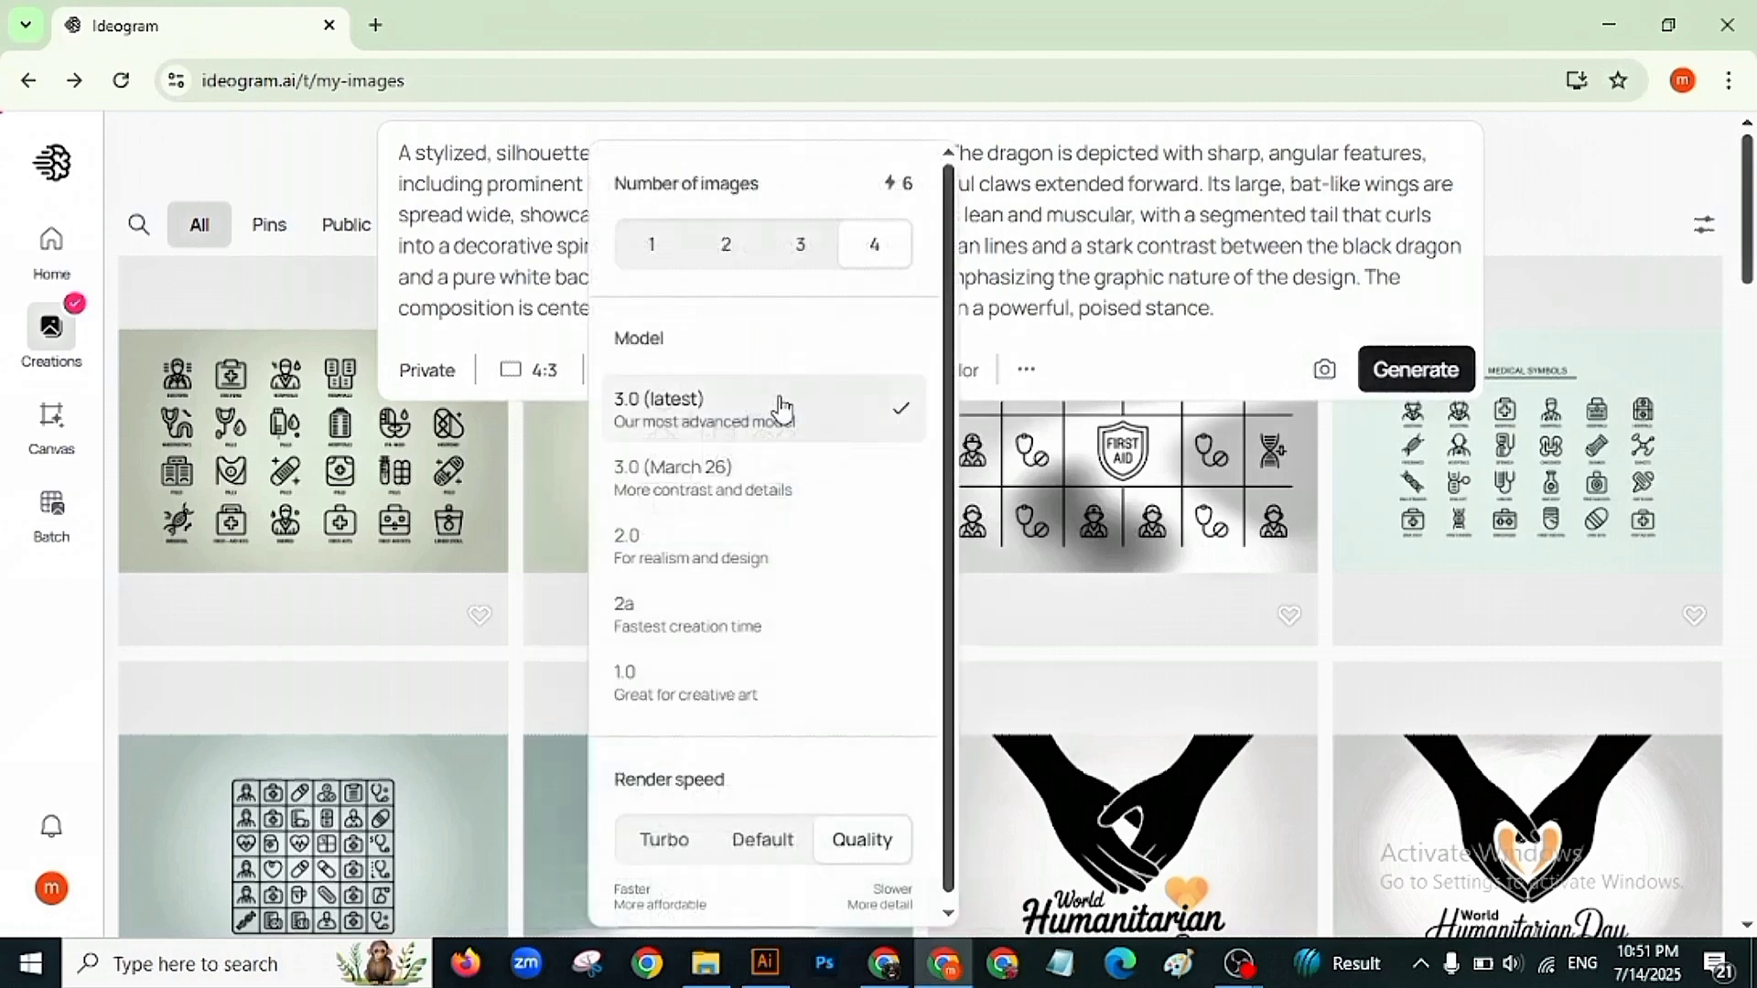
pyautogui.click(727, 246)
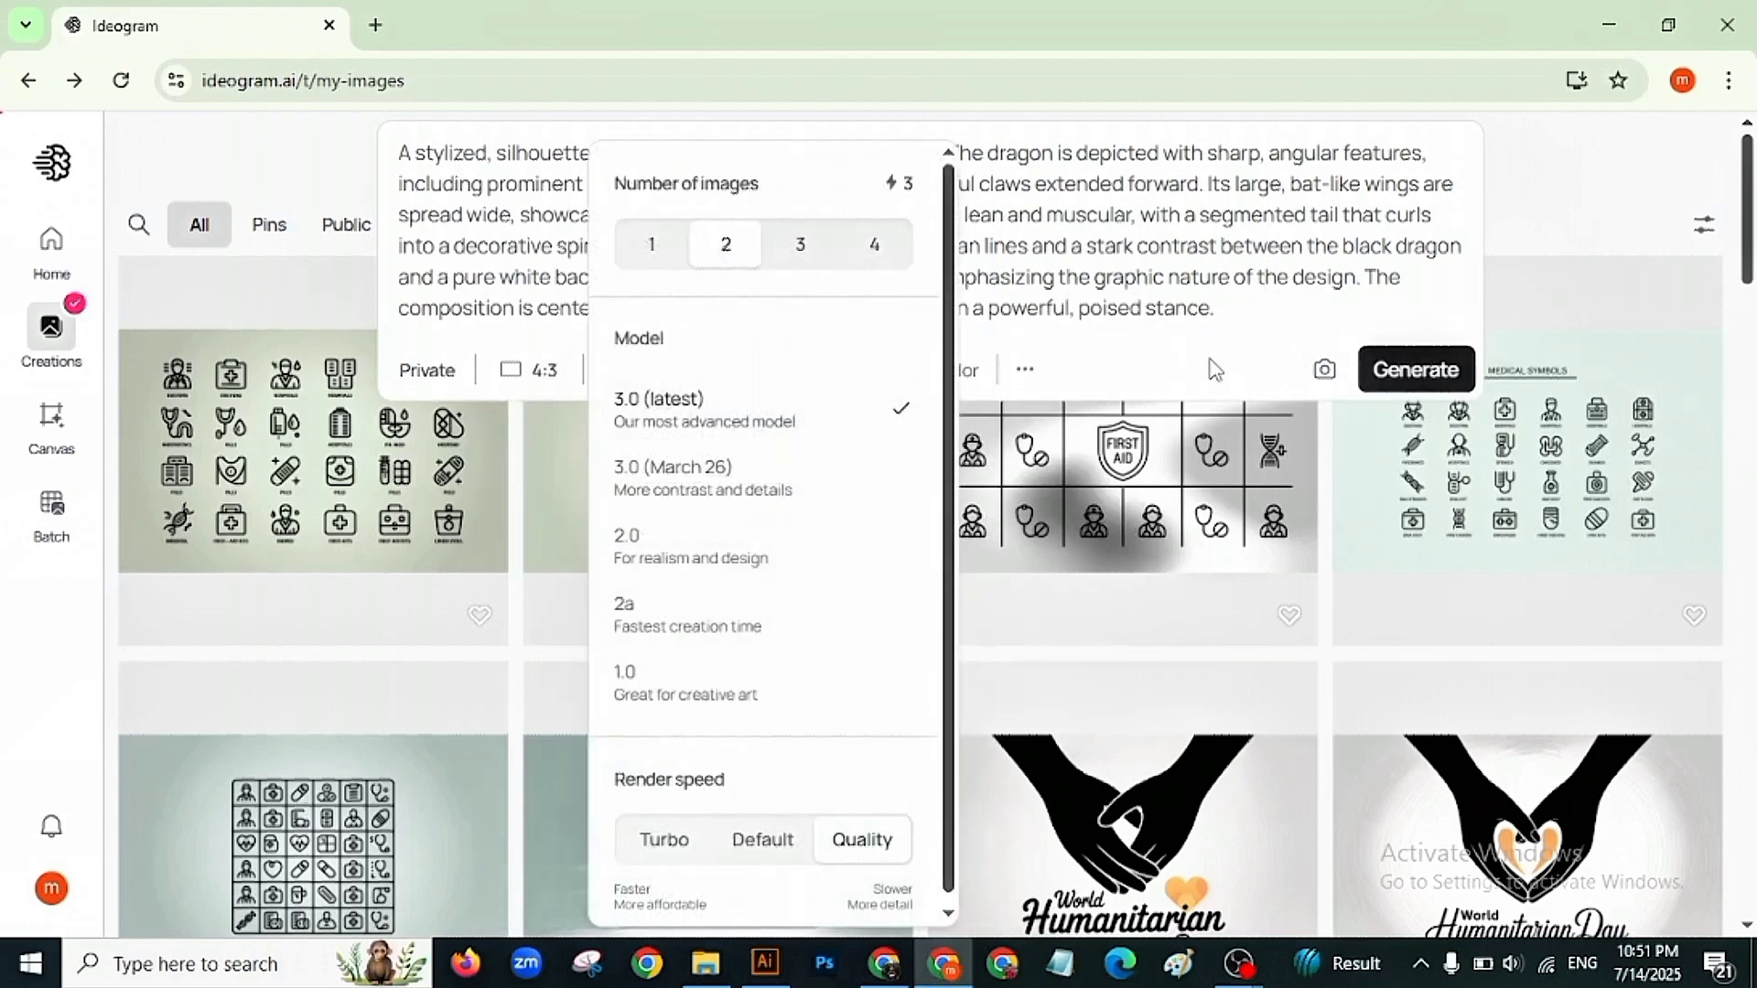
pyautogui.click(1400, 366)
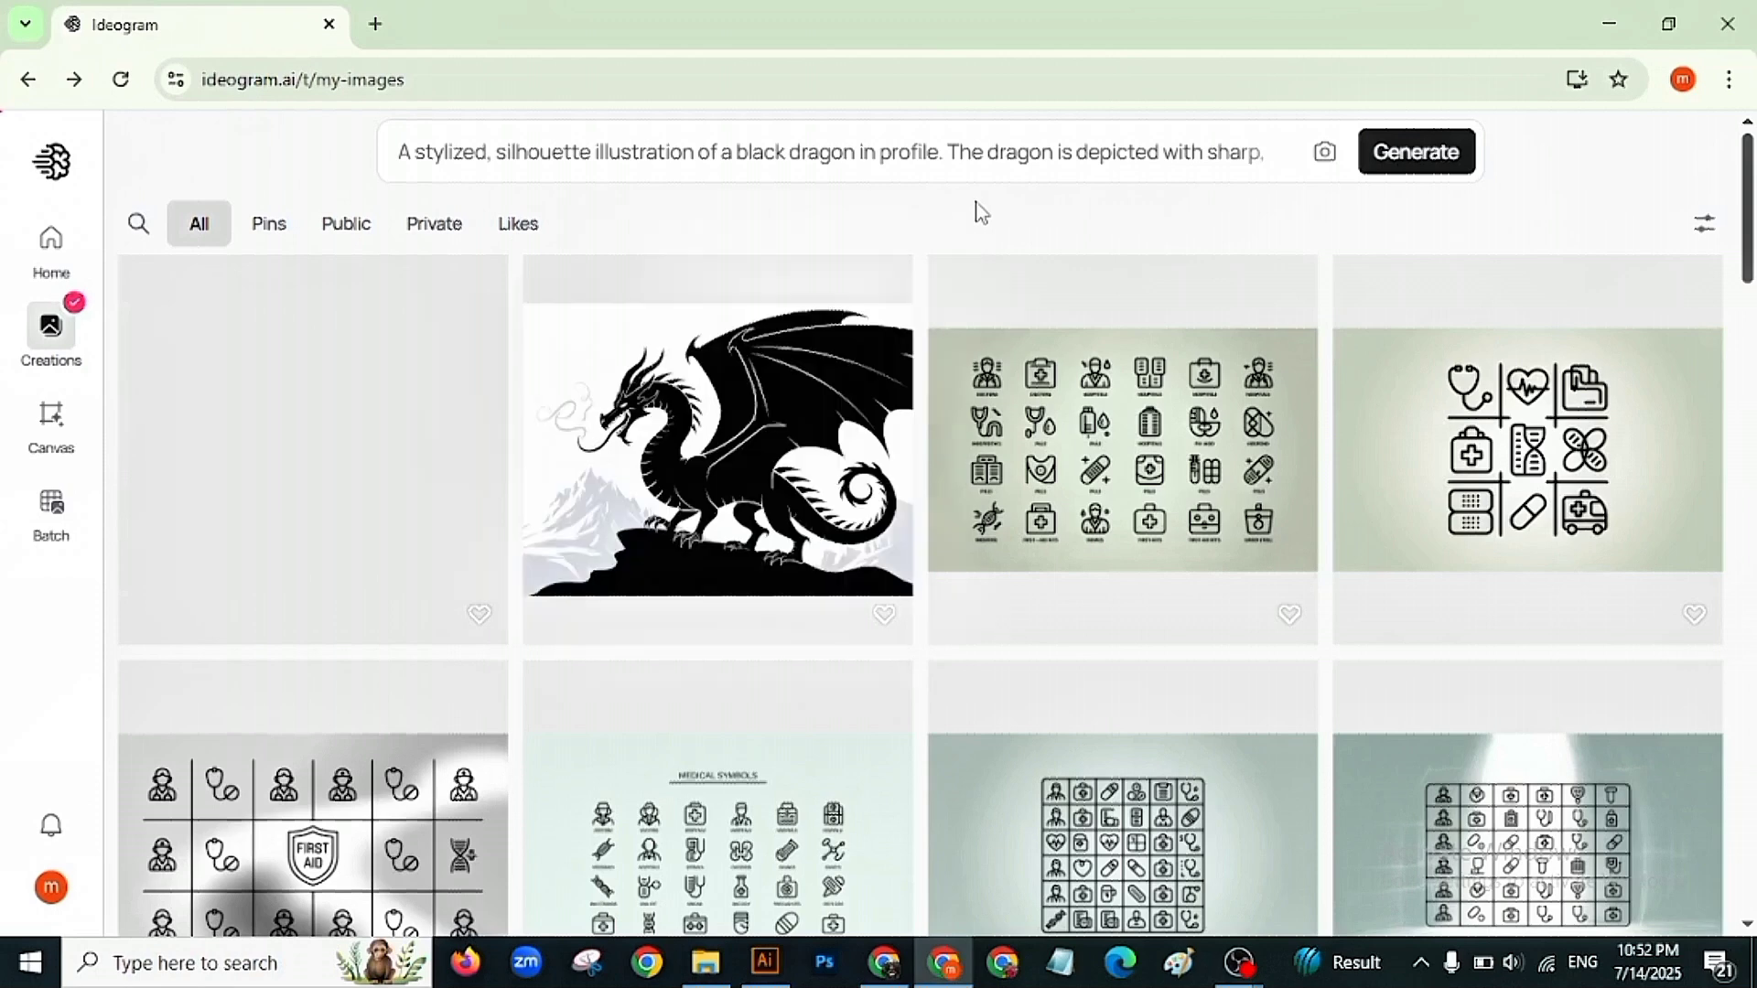
# Open the generated dragon image with the white background and rocky ledge, and download it.
pyautogui.click(417, 465)
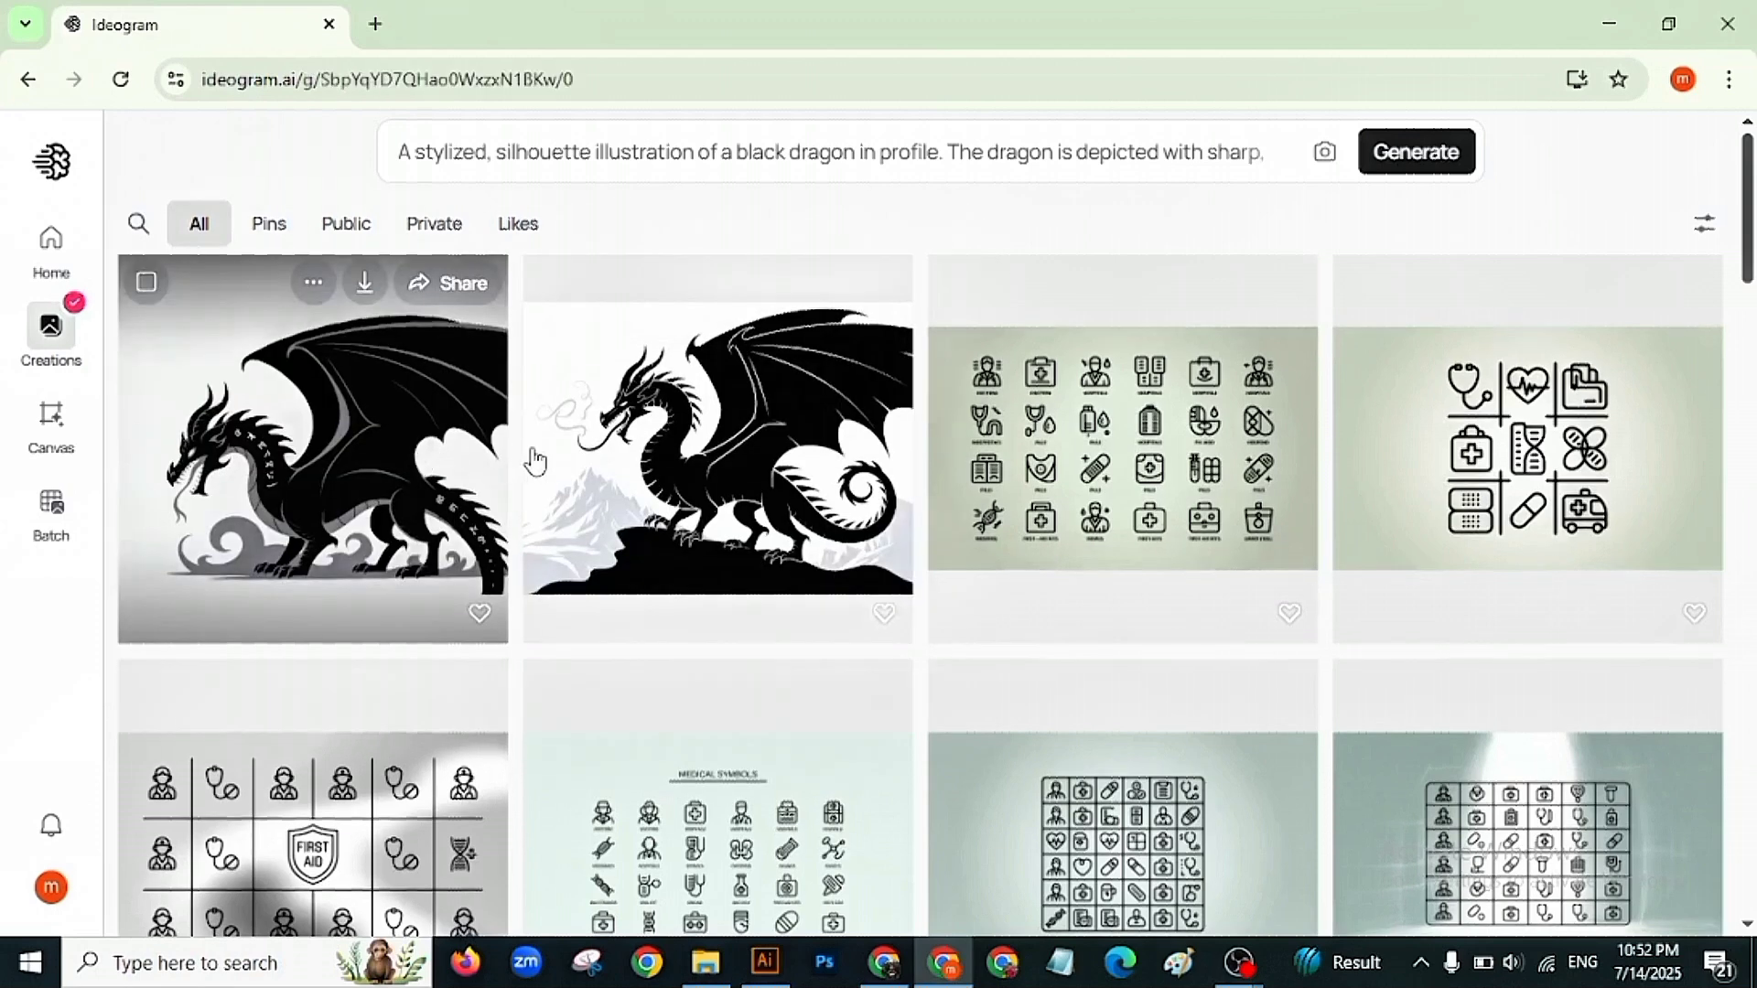
pyautogui.press('Right')
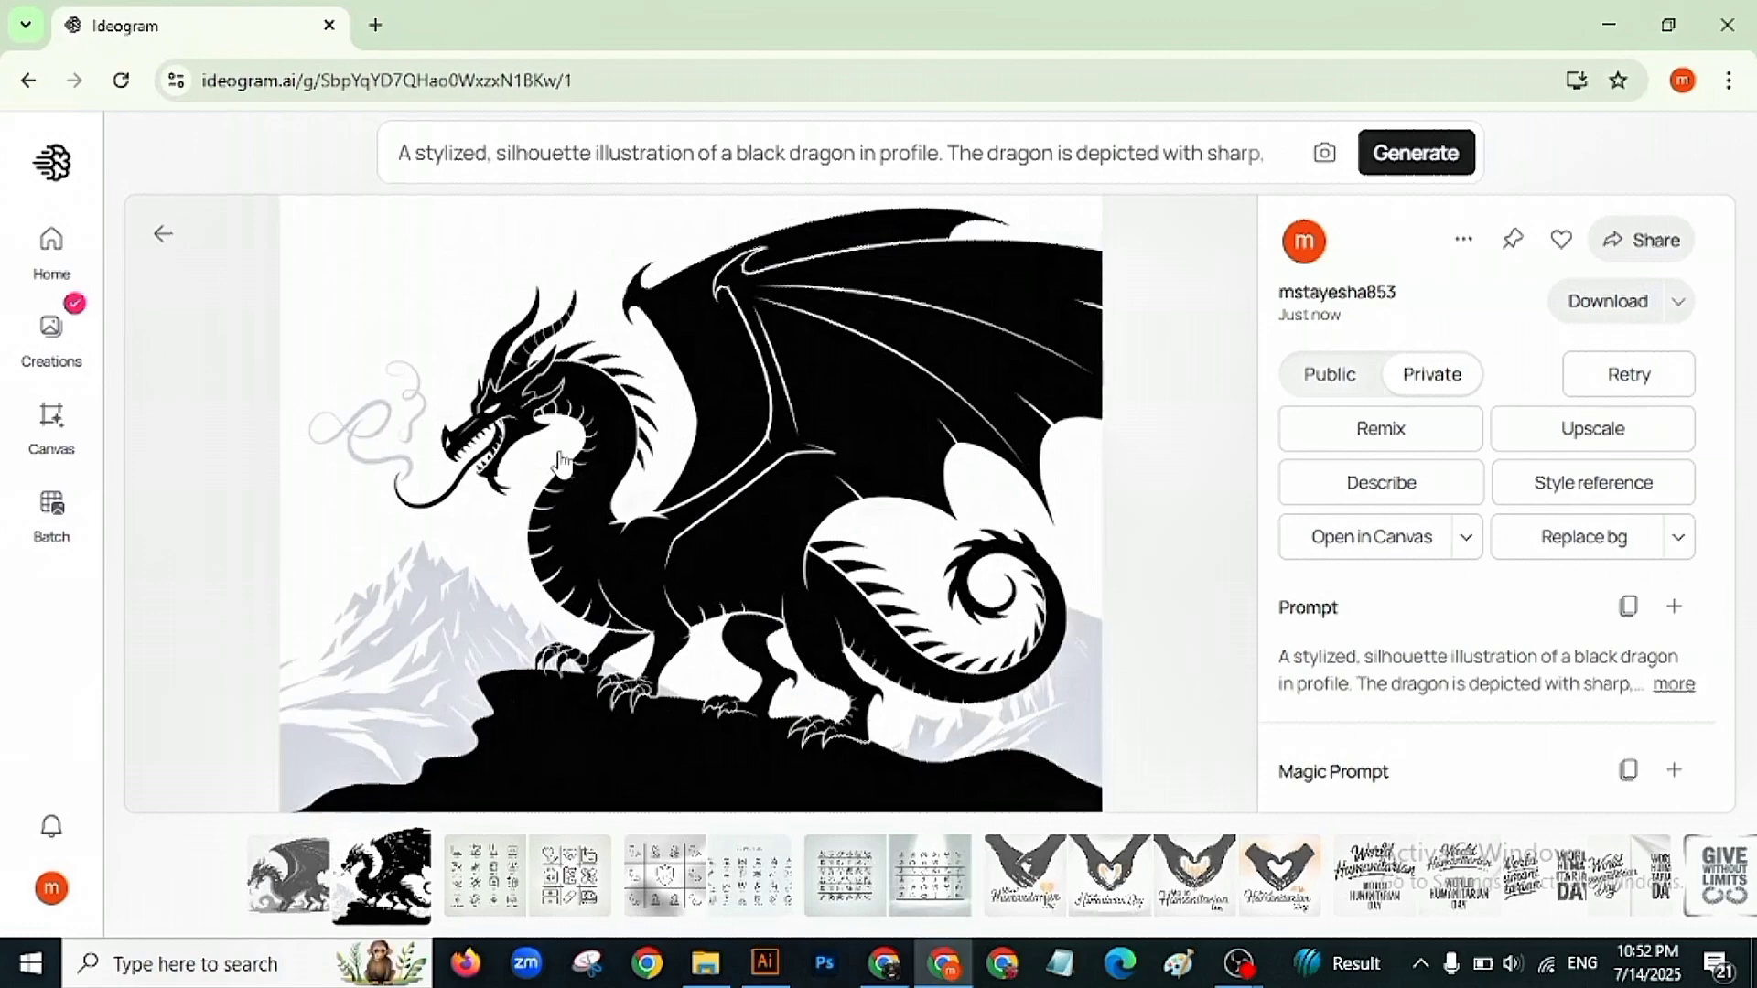
pyautogui.click(1587, 311)
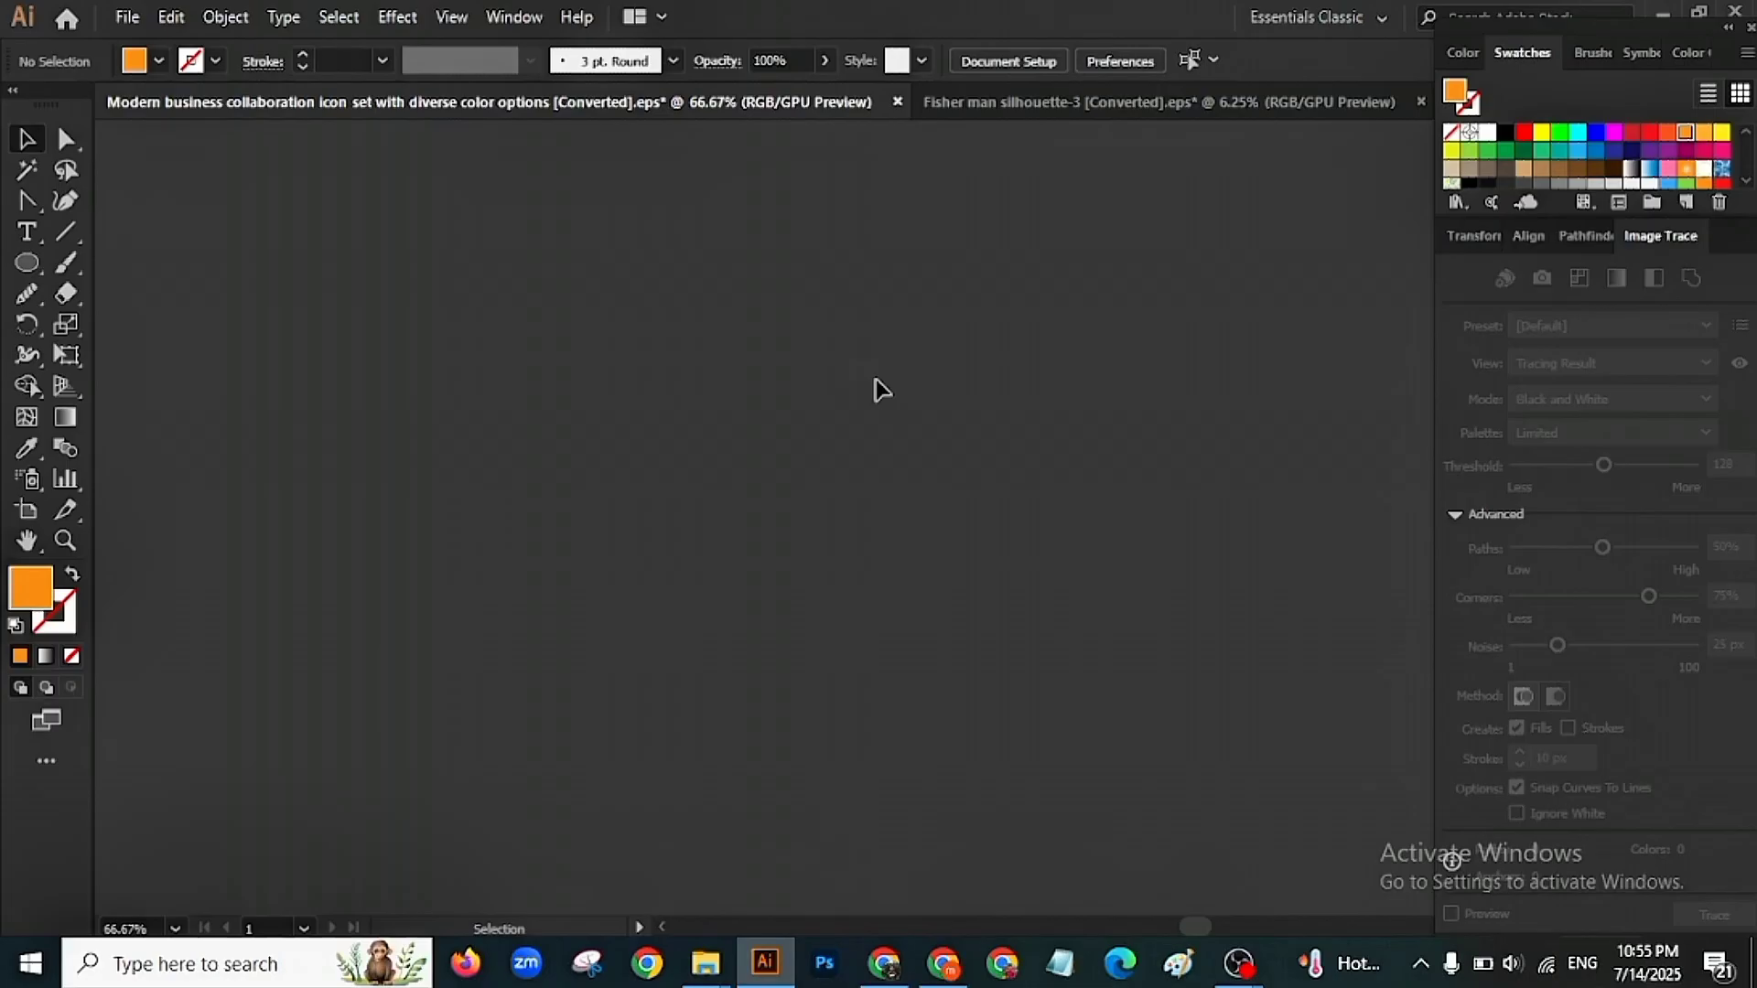
# In Illustrator, create a new document named Dragon Silhouette, 4000 px wide and 2663 px high.
pyautogui.hotkey('ctrl', 'n')
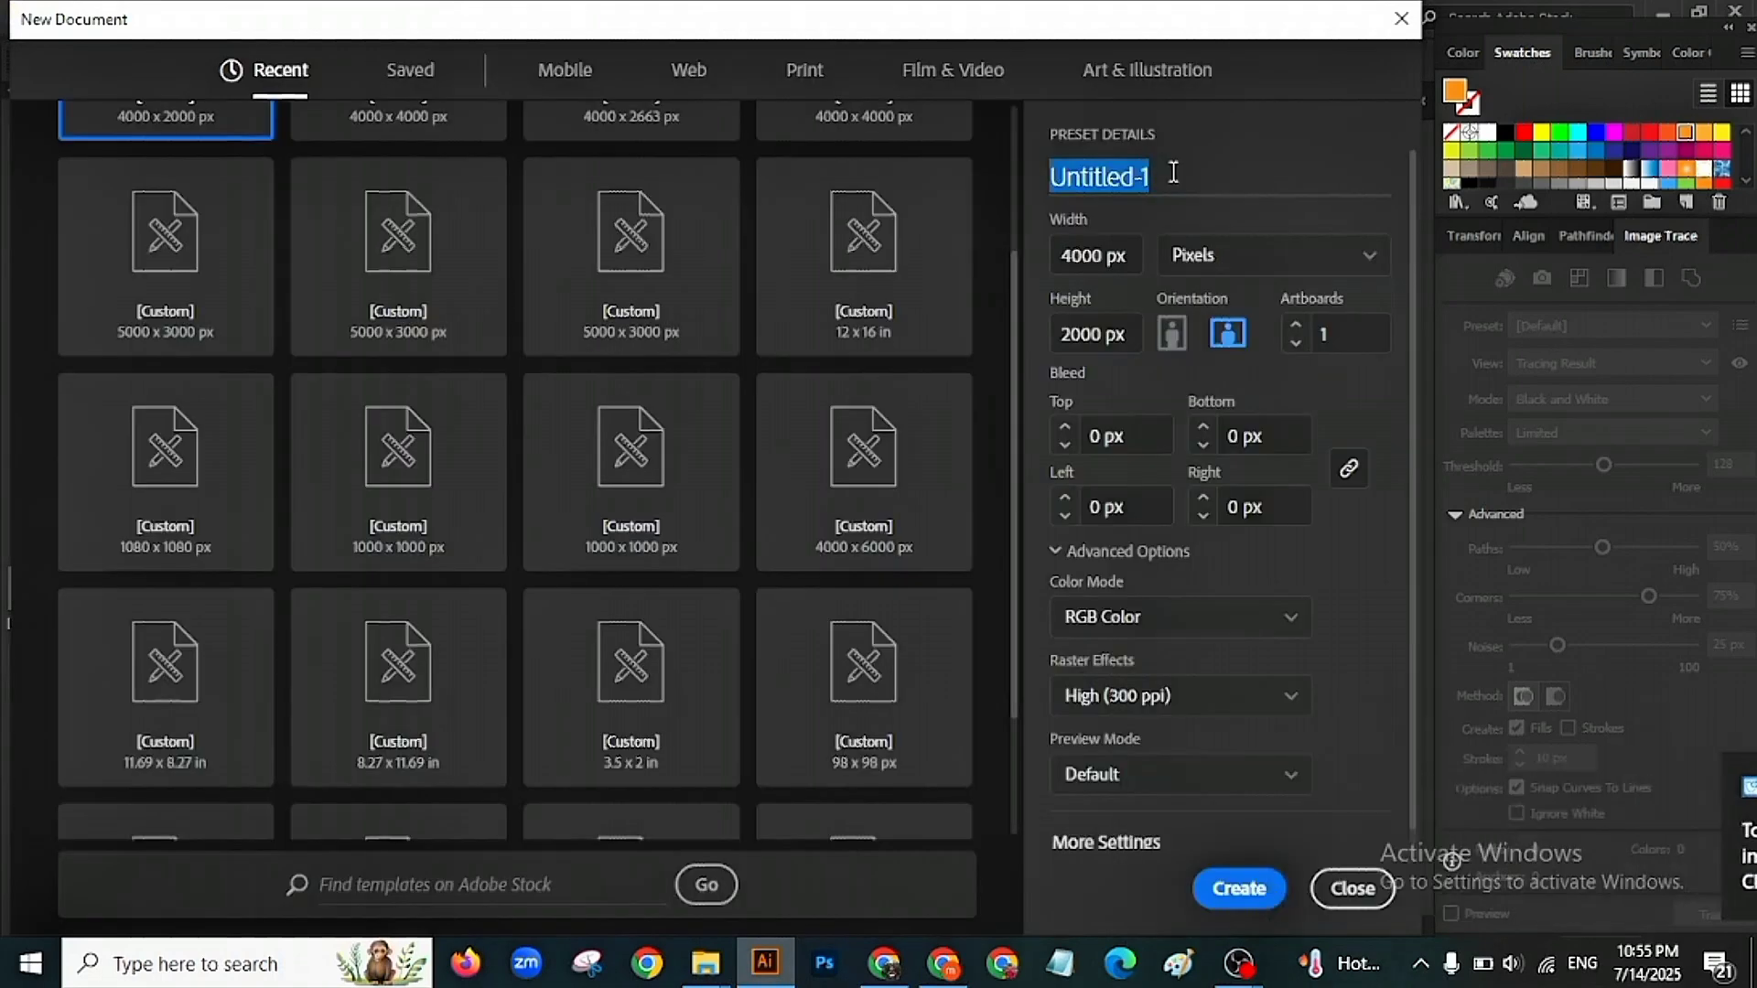
pyautogui.write('Dragon')
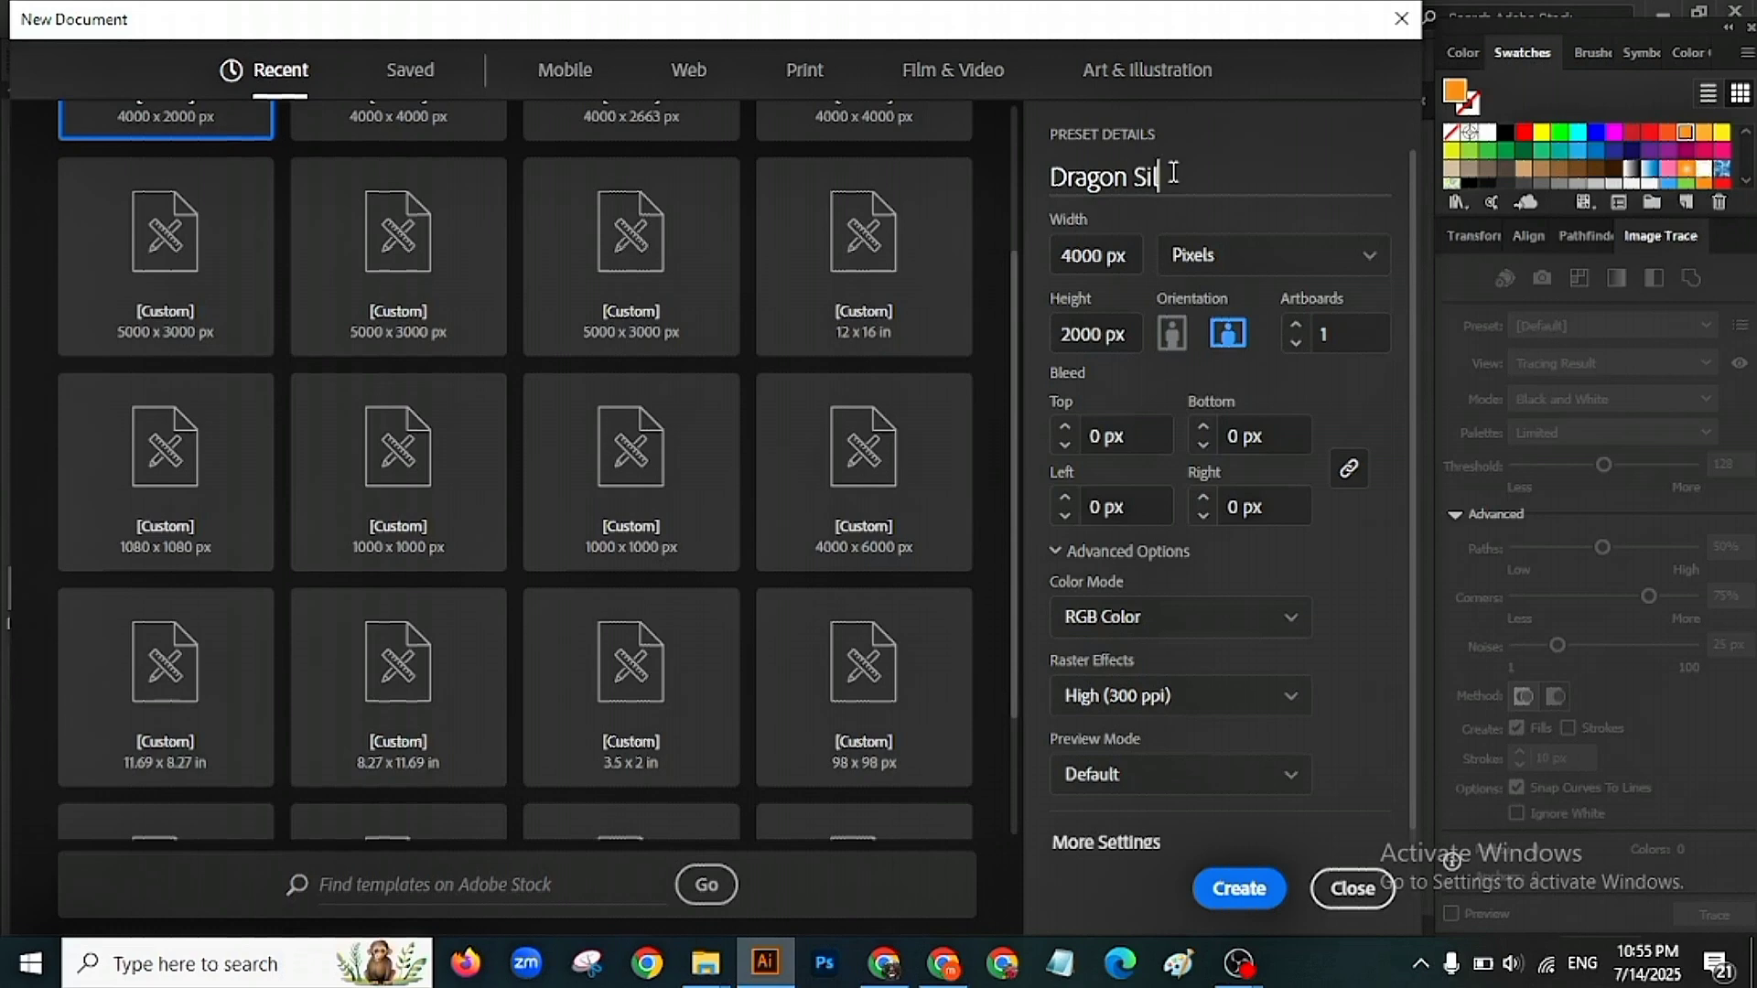
pyautogui.write('Silhouette')
pyautogui.press('Tab')
pyautogui.write('5000')
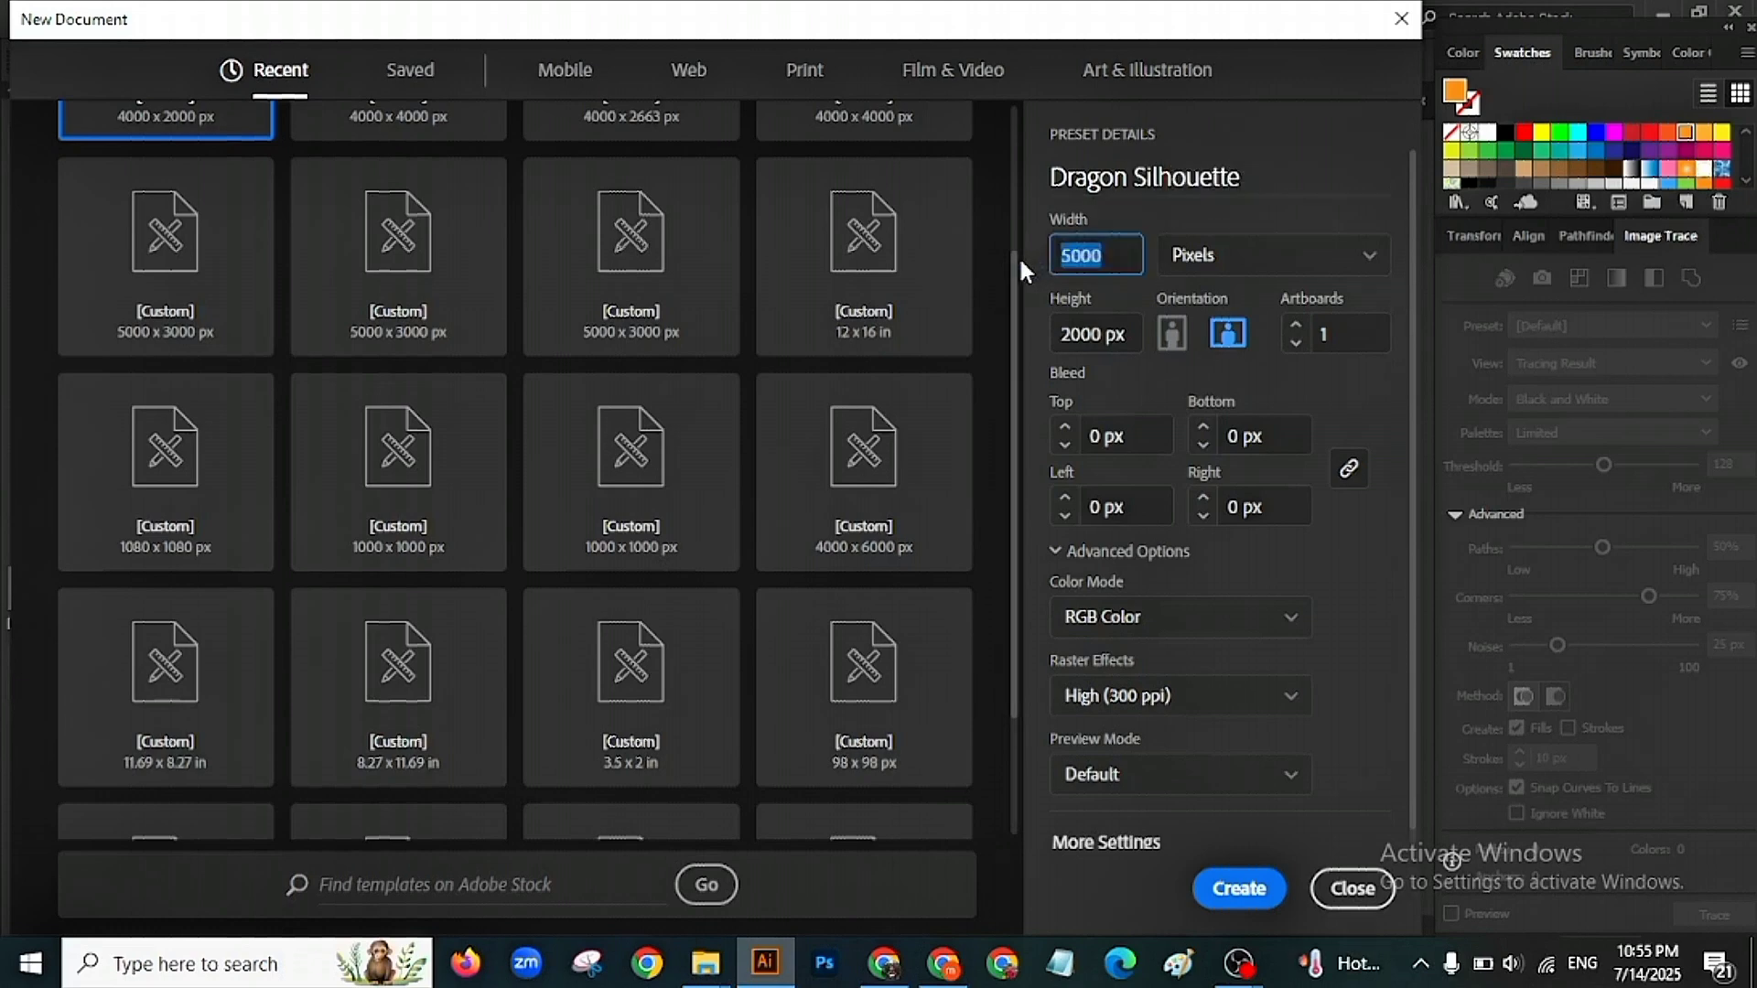
pyautogui.write('4000')
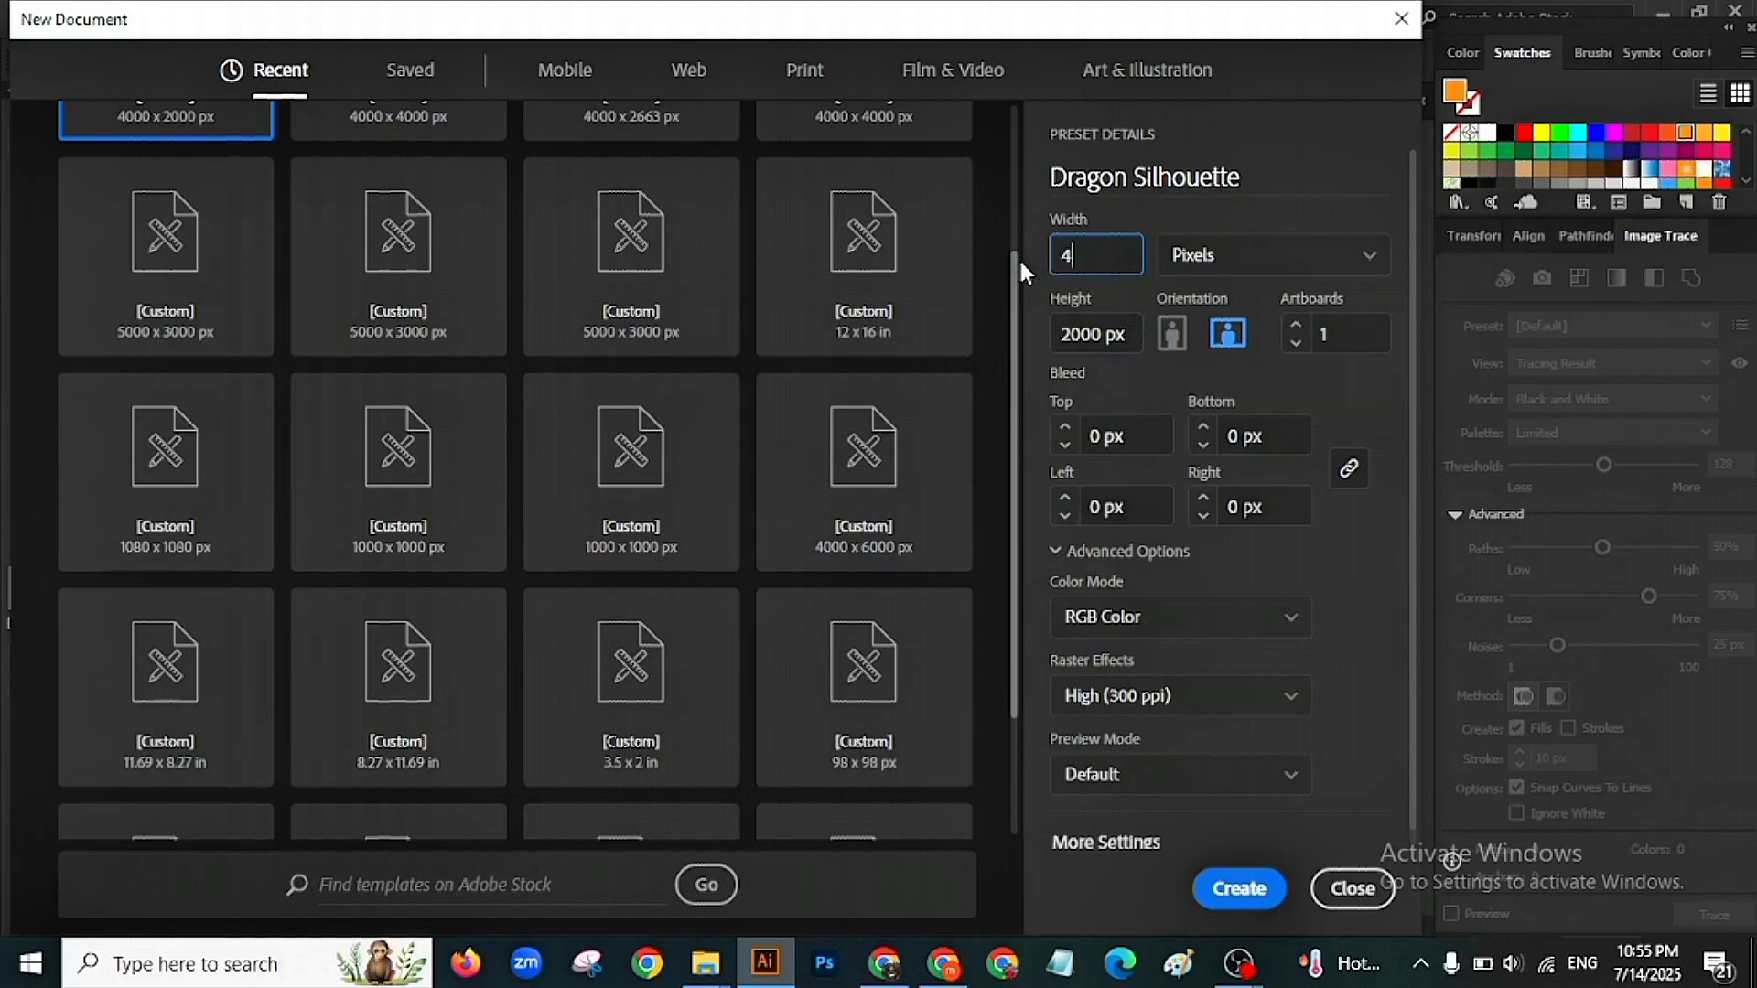
pyautogui.click(1133, 332)
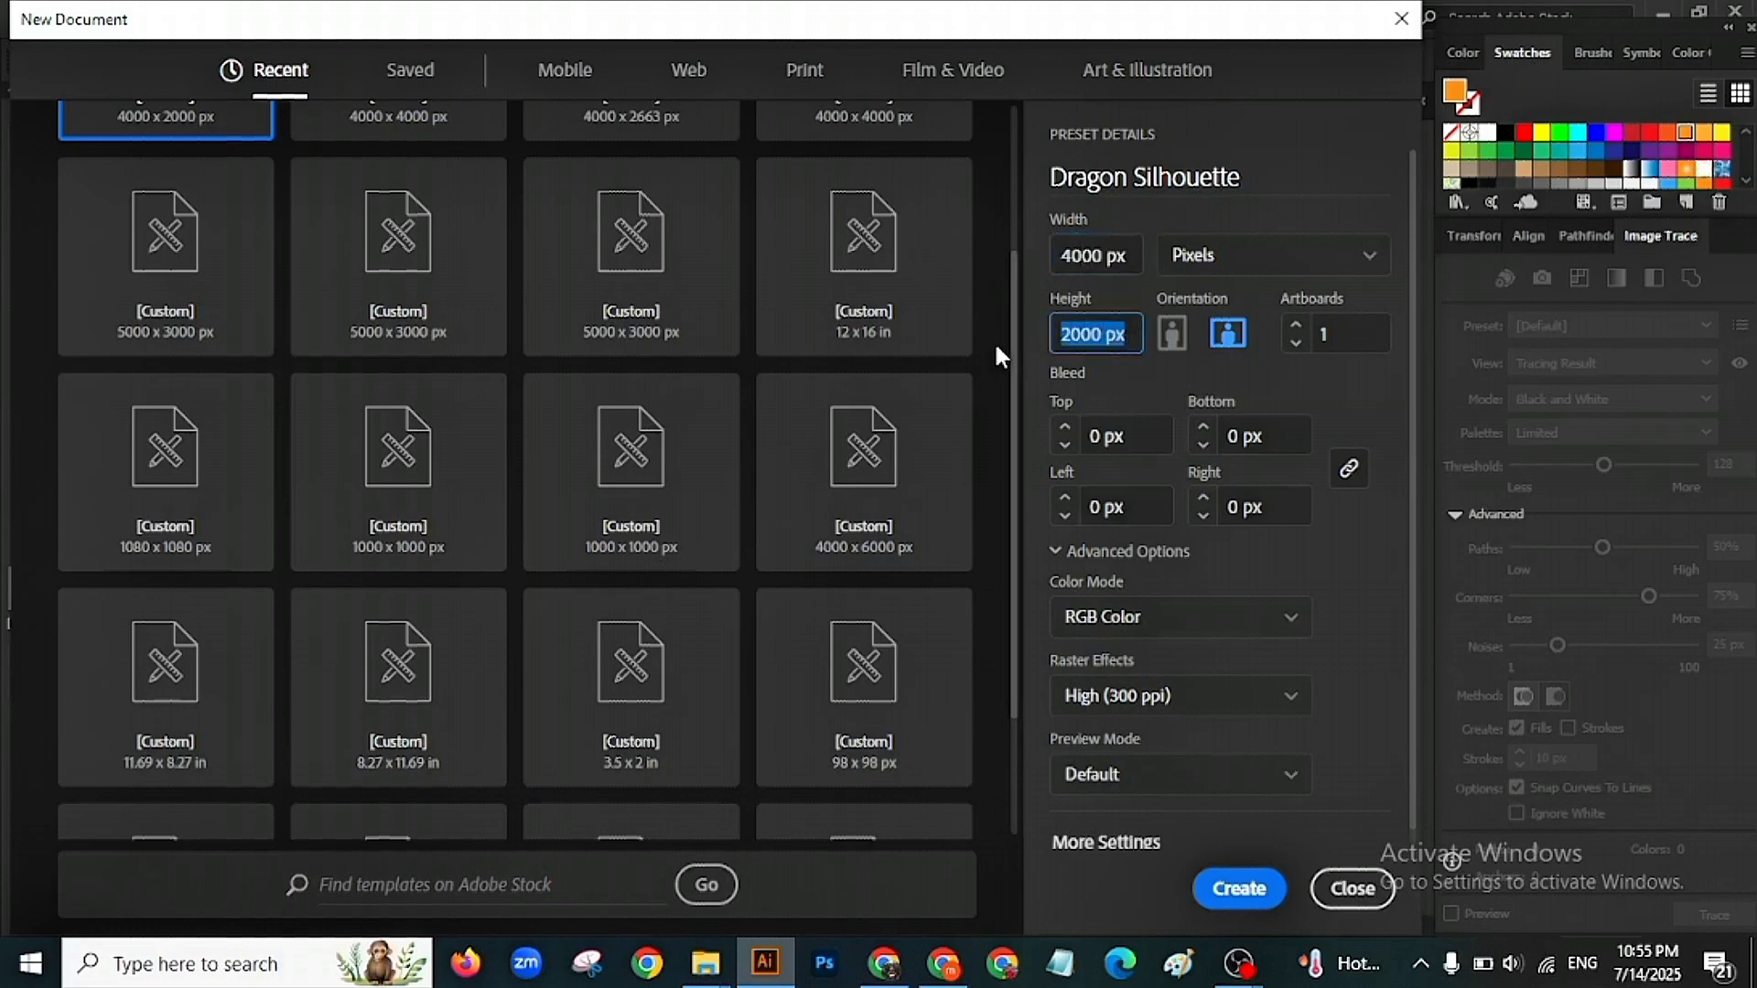
pyautogui.write('2663')
pyautogui.click(1314, 595)
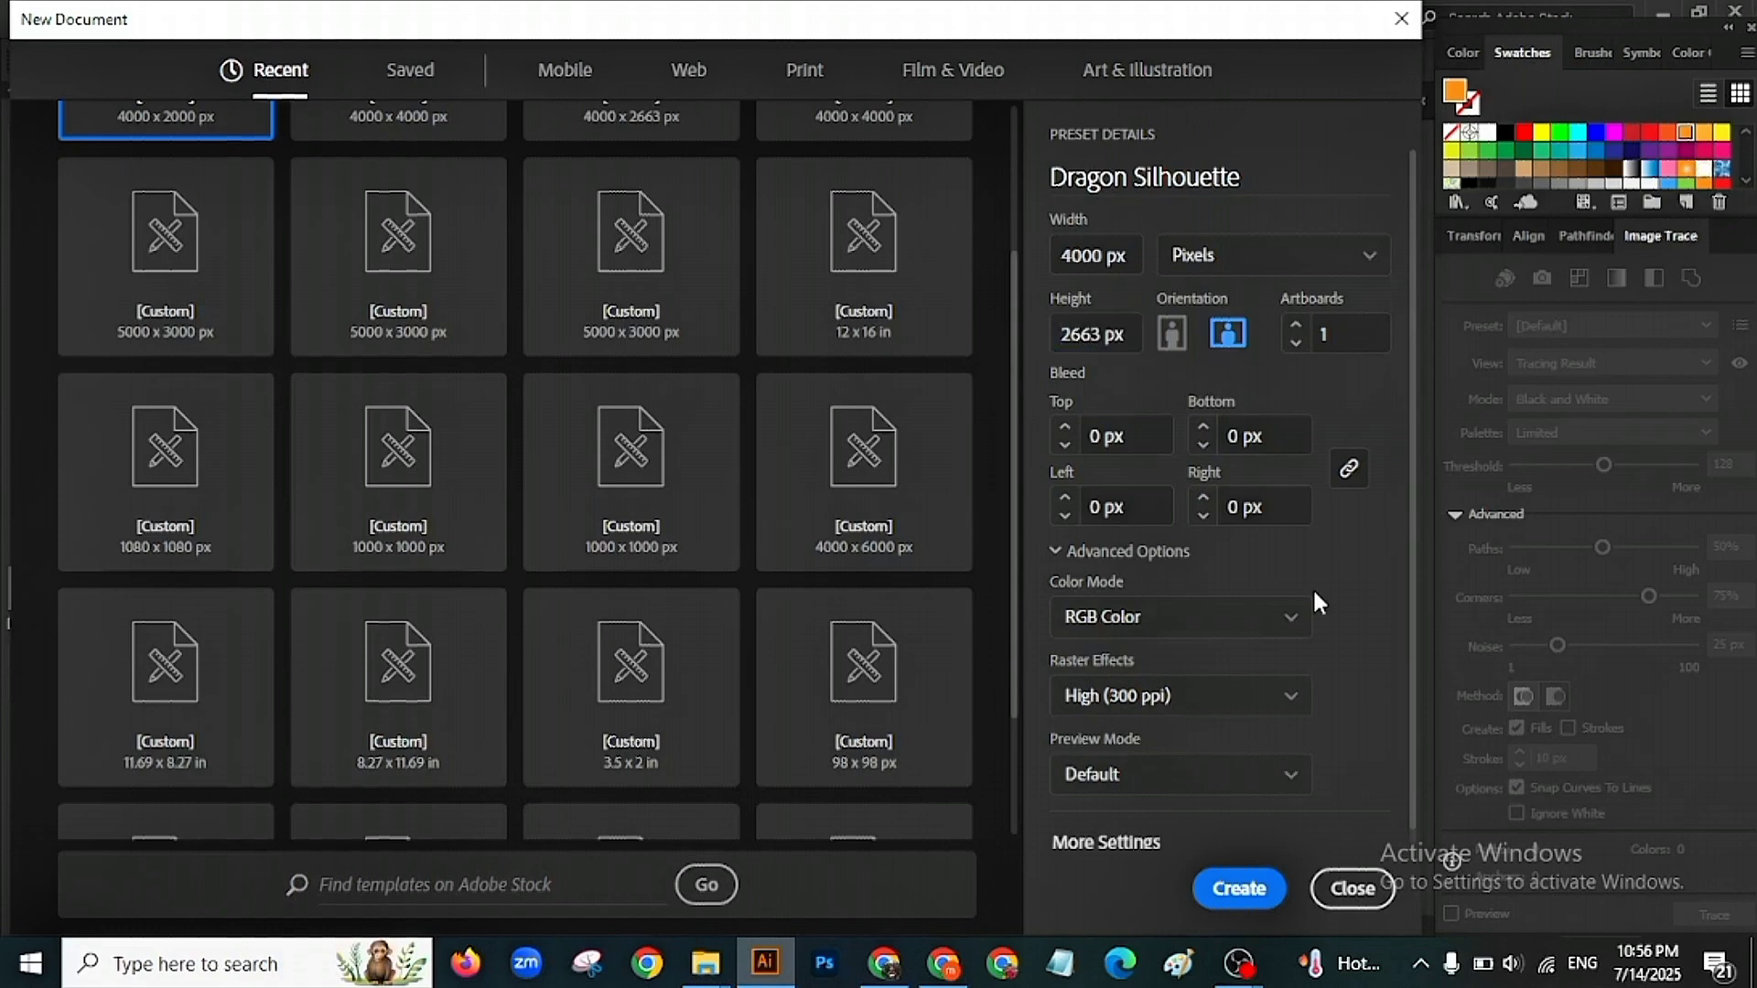
pyautogui.click(1239, 888)
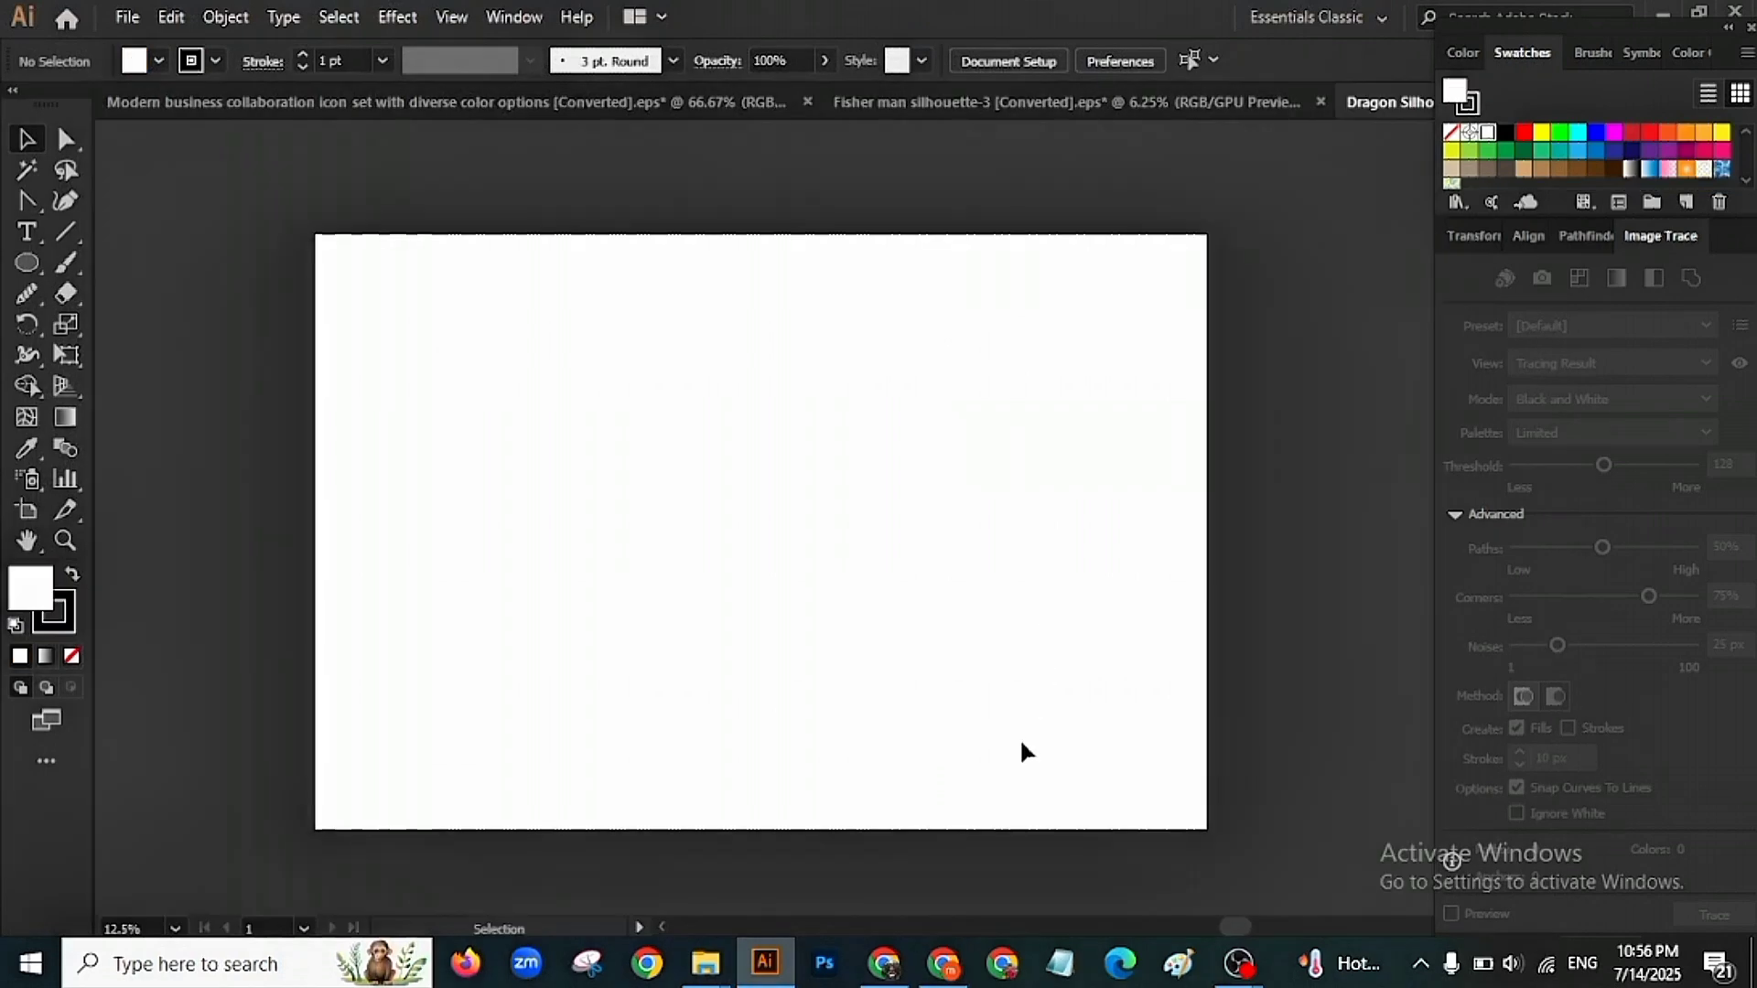
# Place the downloaded dragon image from the Downloads folder onto the artboard.
pyautogui.moveTo(706, 963)
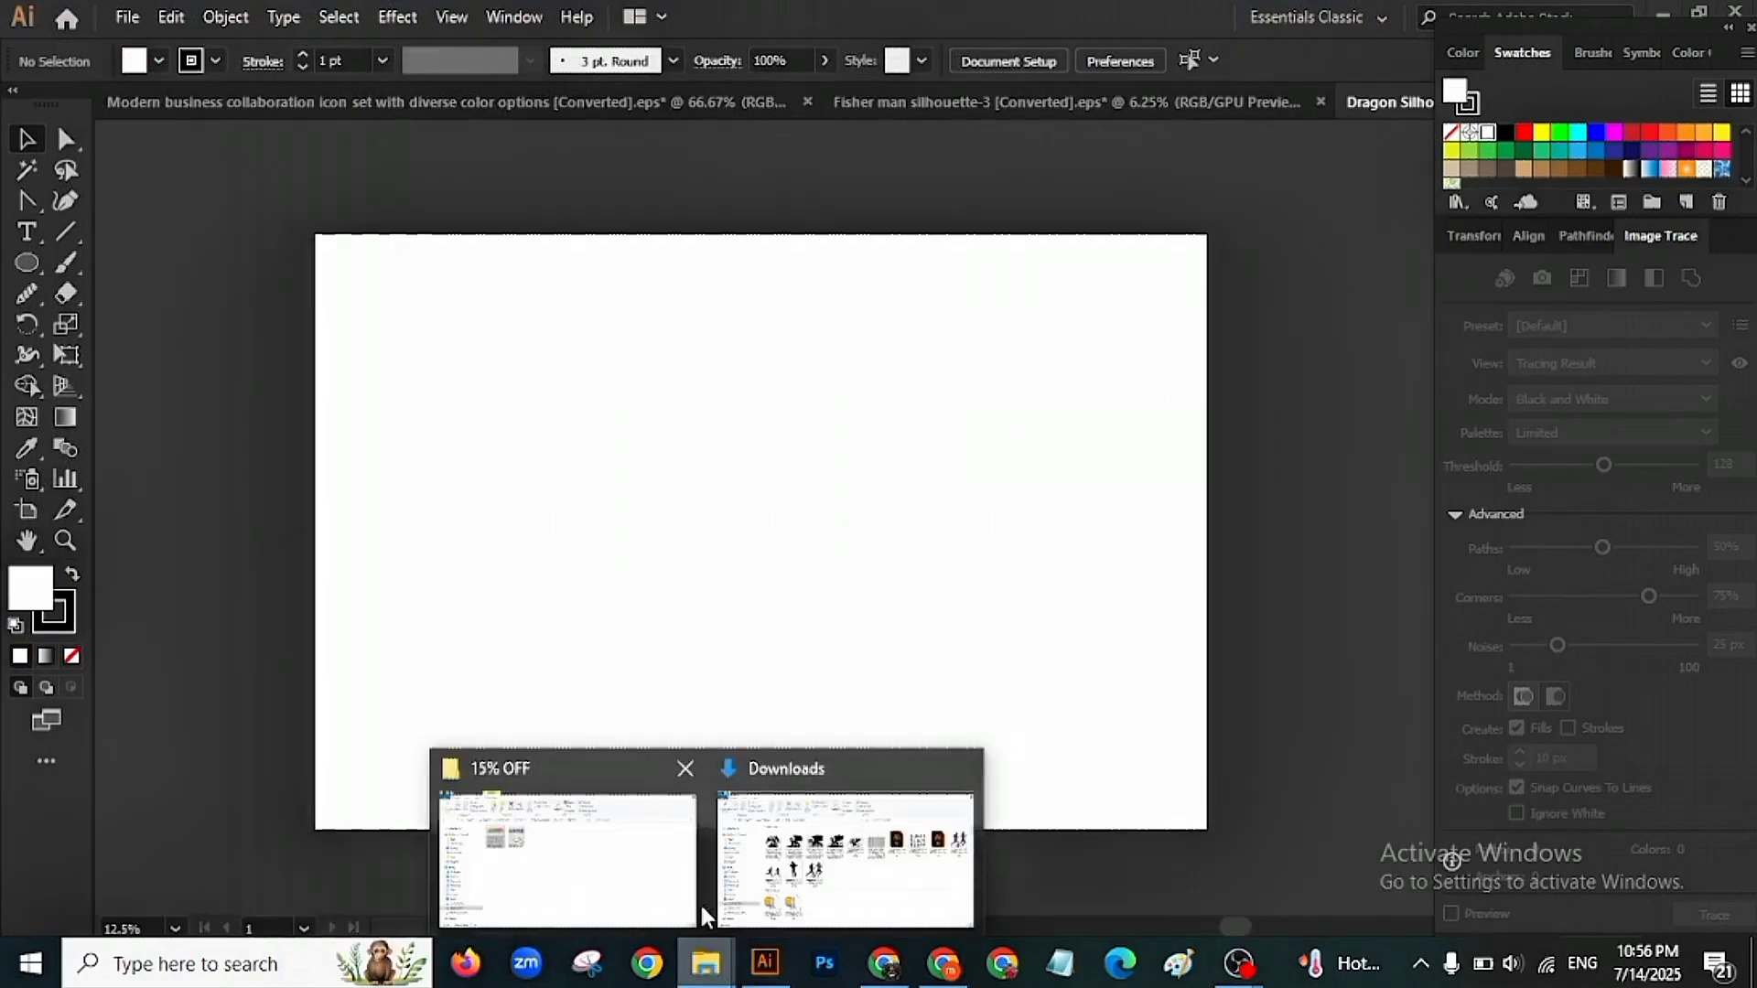
pyautogui.click(844, 860)
pyautogui.moveTo(789, 363); pyautogui.dragTo(709, 549)
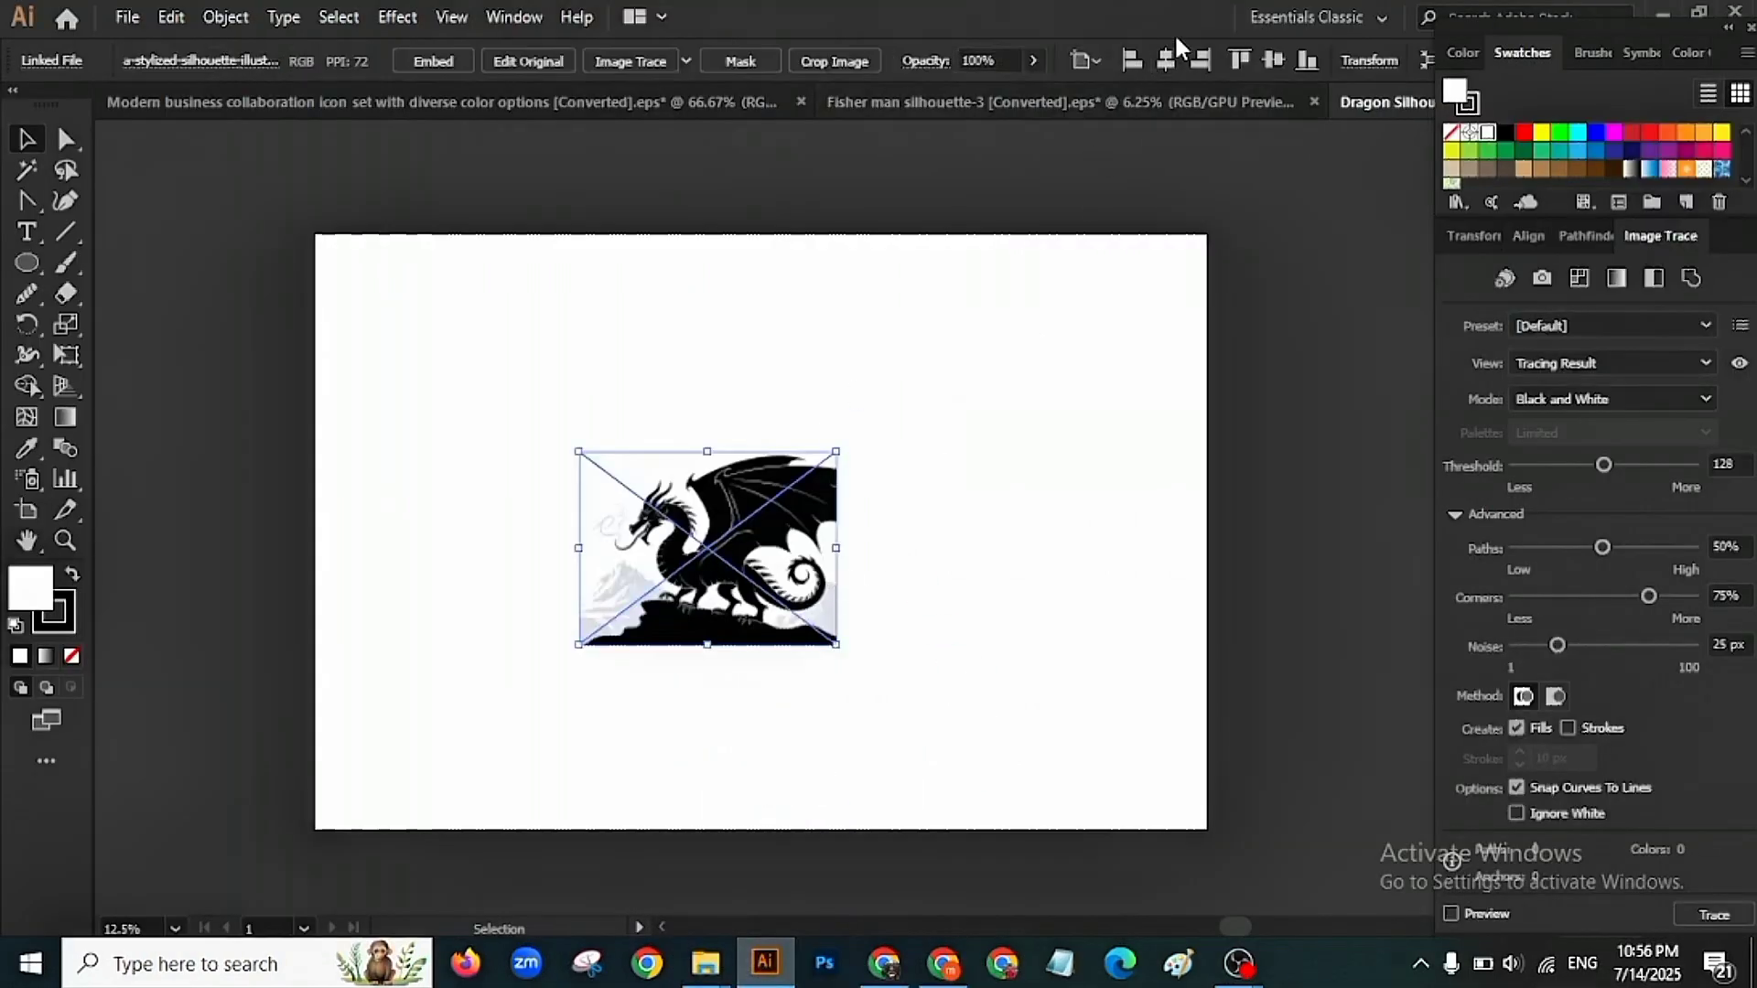
# Center the dragon image horizontally and vertically on the artboard and enlarge it proportionally to nearly the artboard's full height.
pyautogui.click(1165, 59)
pyautogui.click(1273, 60)
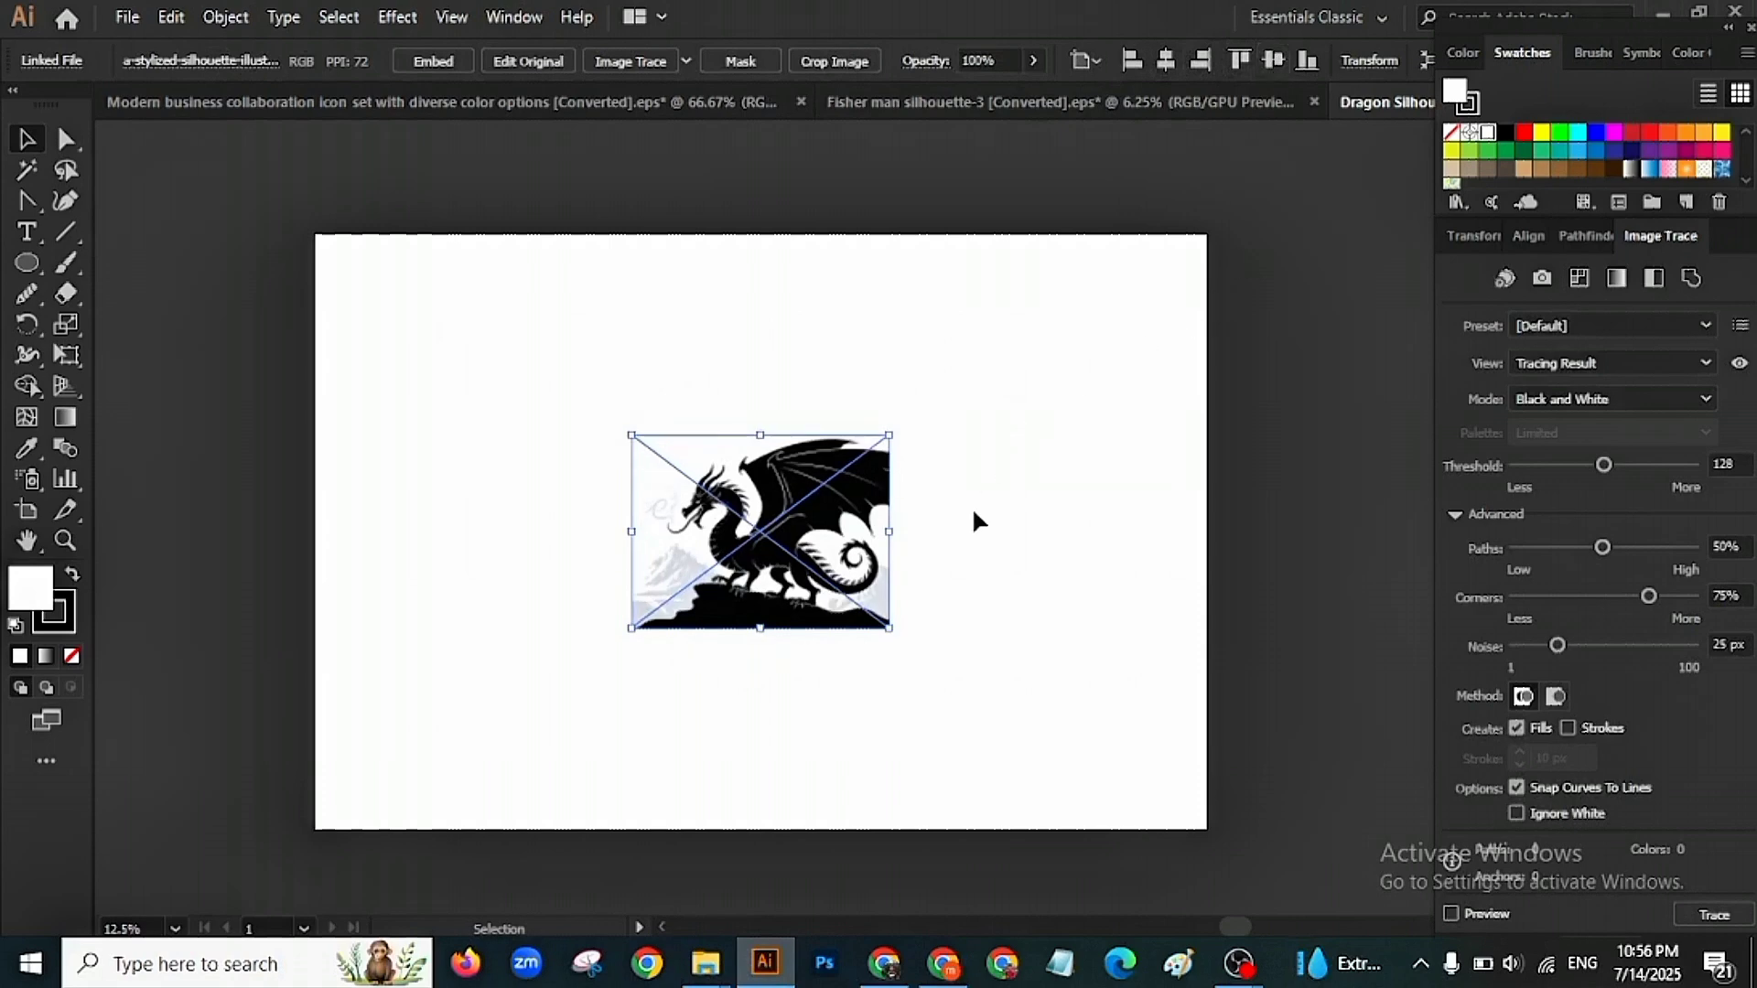
pyautogui.moveTo(890, 536); pyautogui.dragTo(1142, 575)
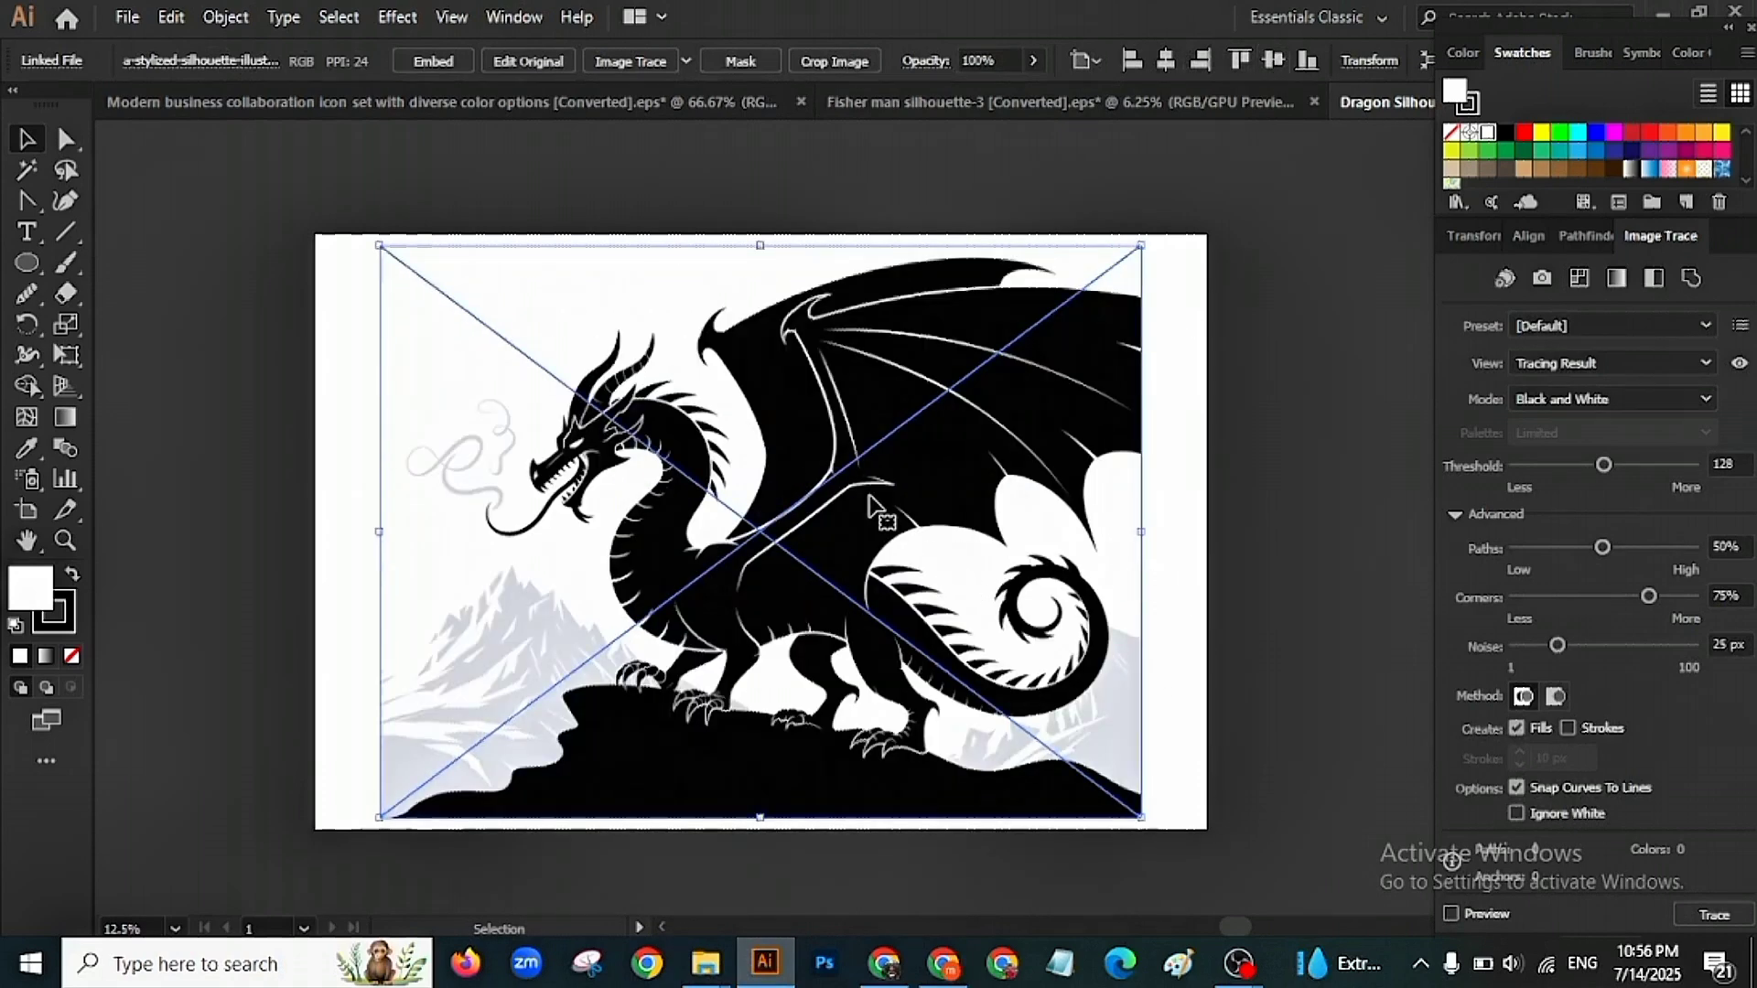
# Embed the placed dragon image and trace it with the Sketched Art preset.
pyautogui.click(438, 60)
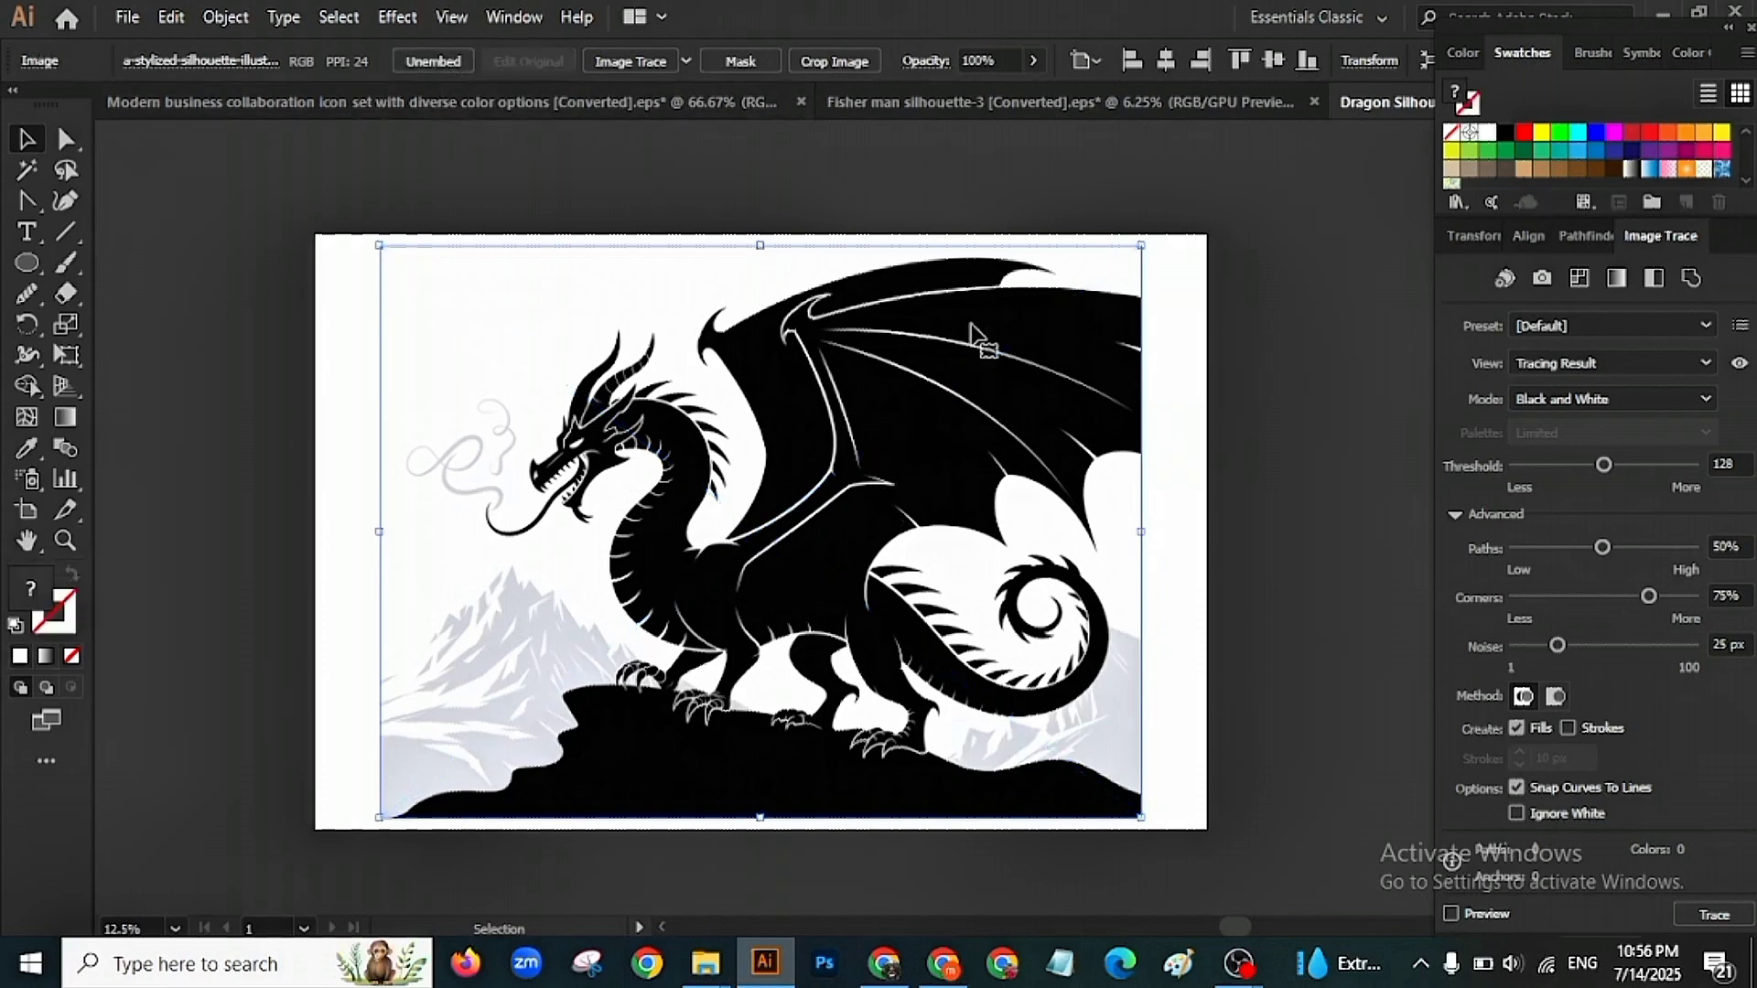
pyautogui.click(687, 62)
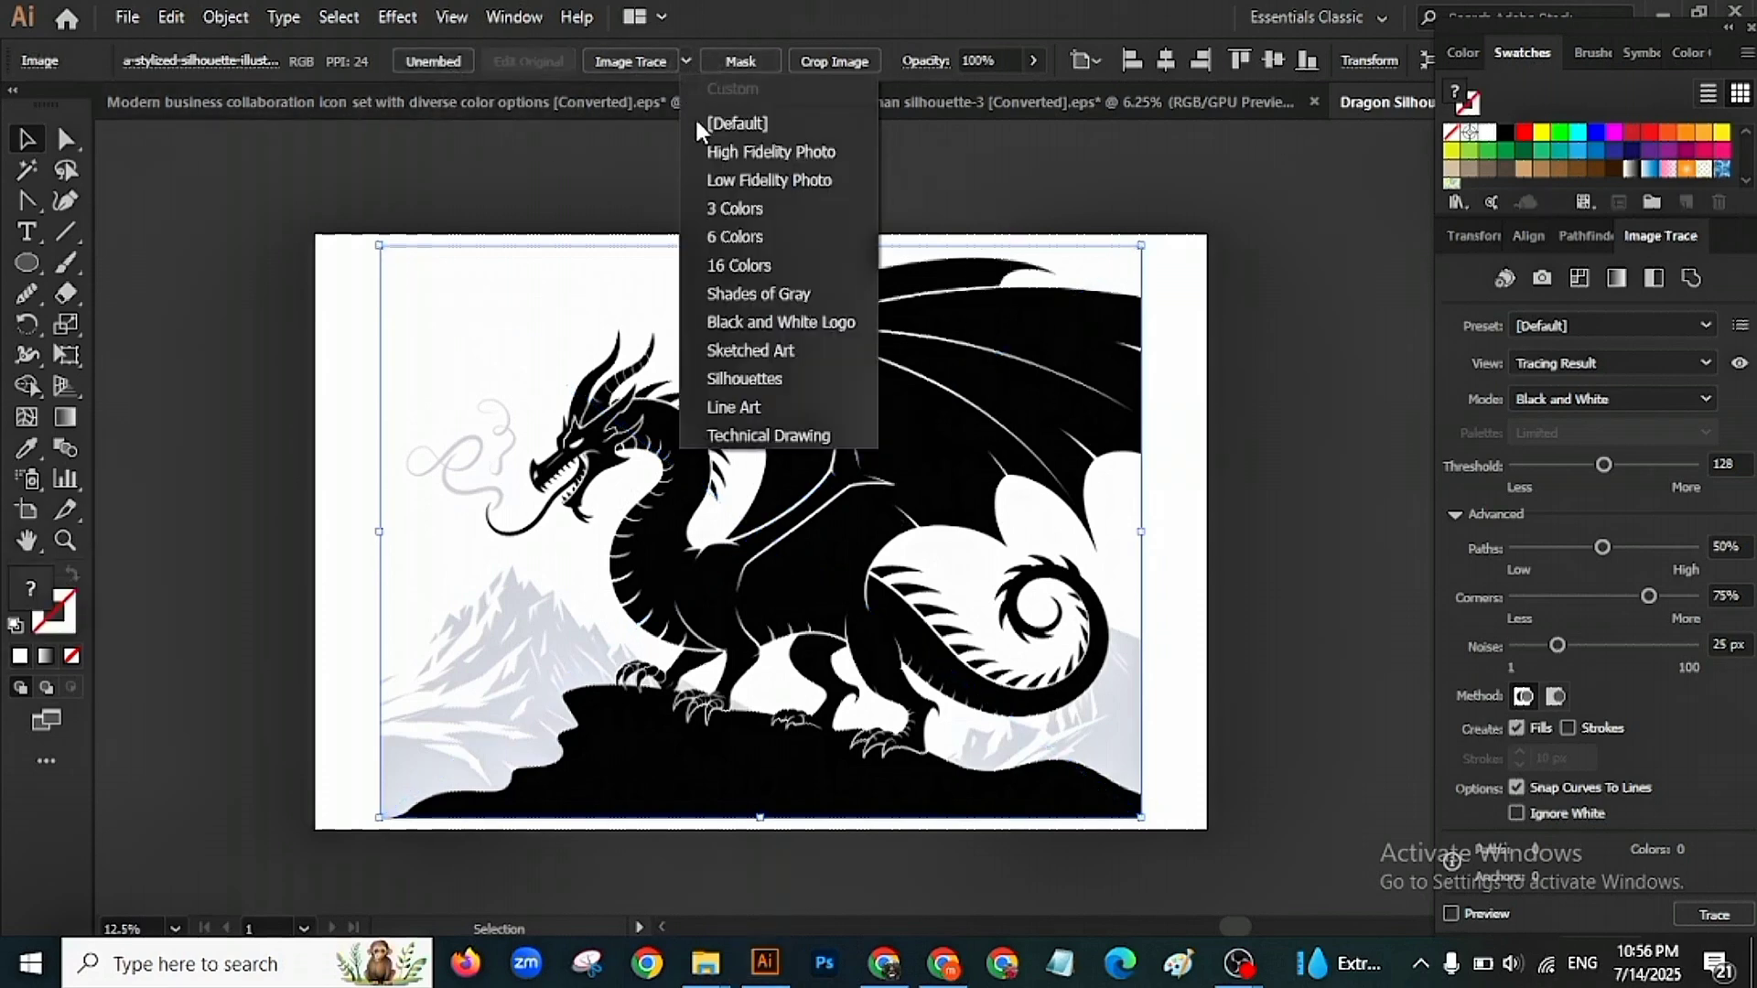
pyautogui.click(748, 352)
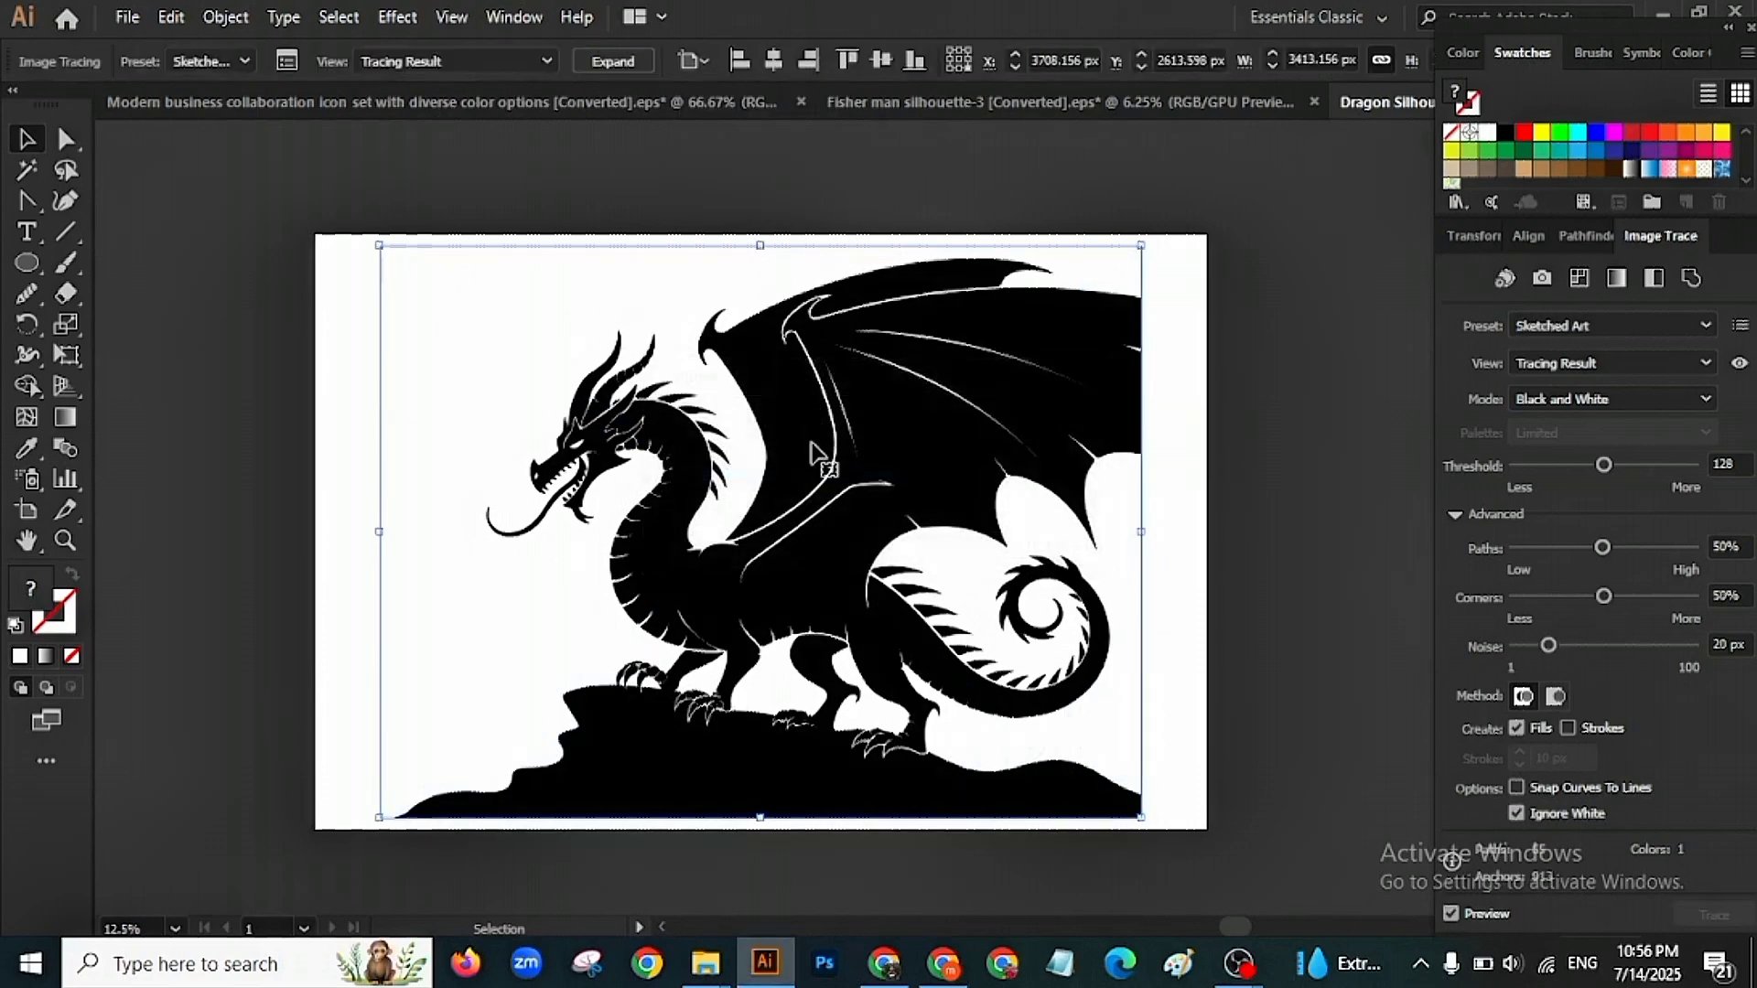
# Expand the dragon tracing into vector paths and ungroup it into separate shapes.
pyautogui.click(630, 62)
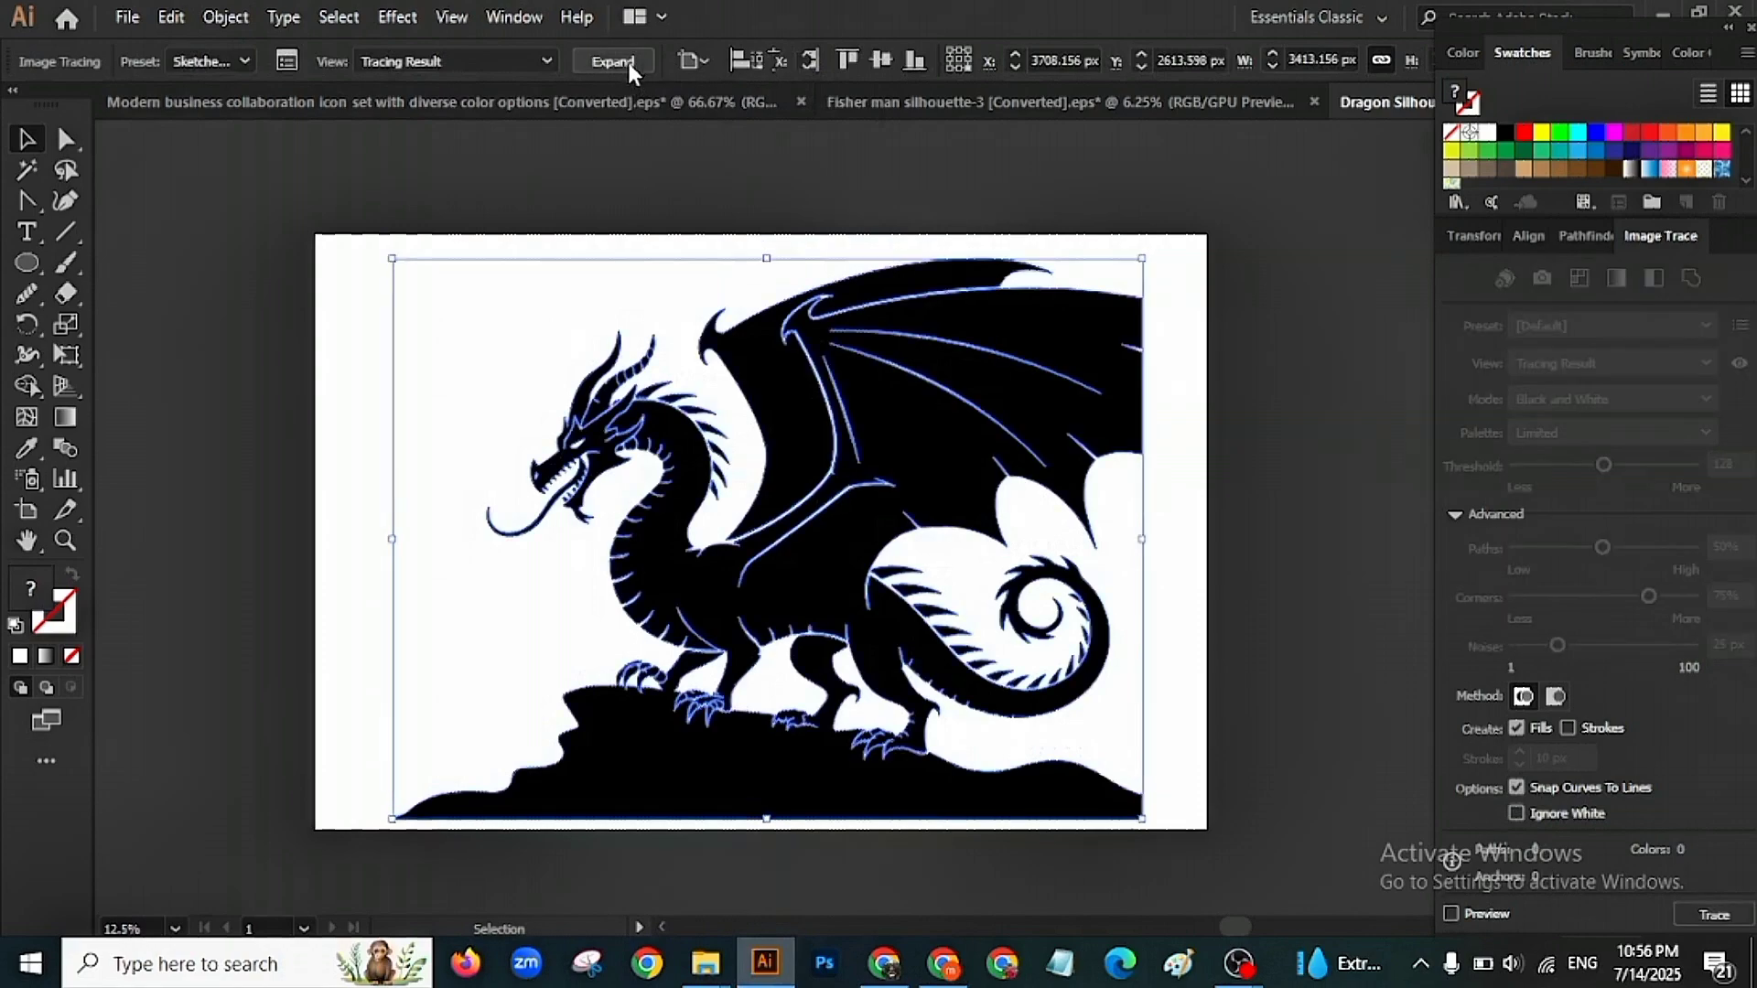
pyautogui.rightClick(756, 274)
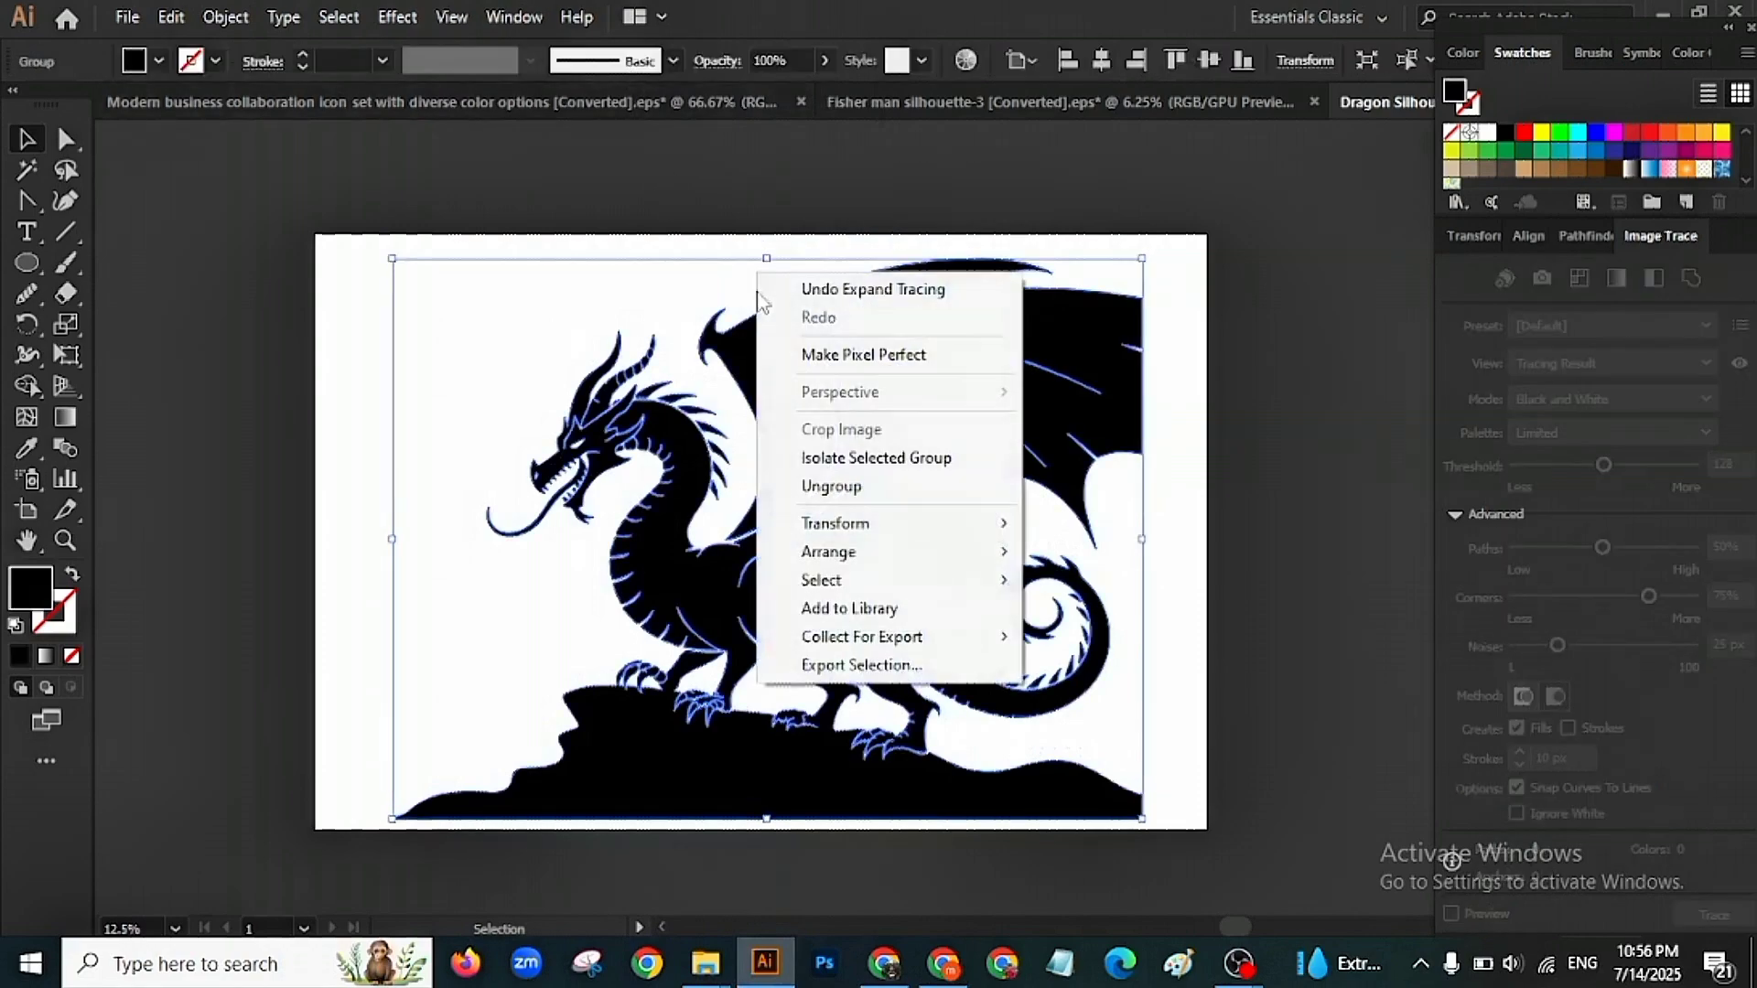
pyautogui.click(791, 483)
pyautogui.click(377, 502)
# Examine the dragon's feet along the rocky ledge to find where the legs merge with the rock.
pyautogui.scroll(3, 732, 787)
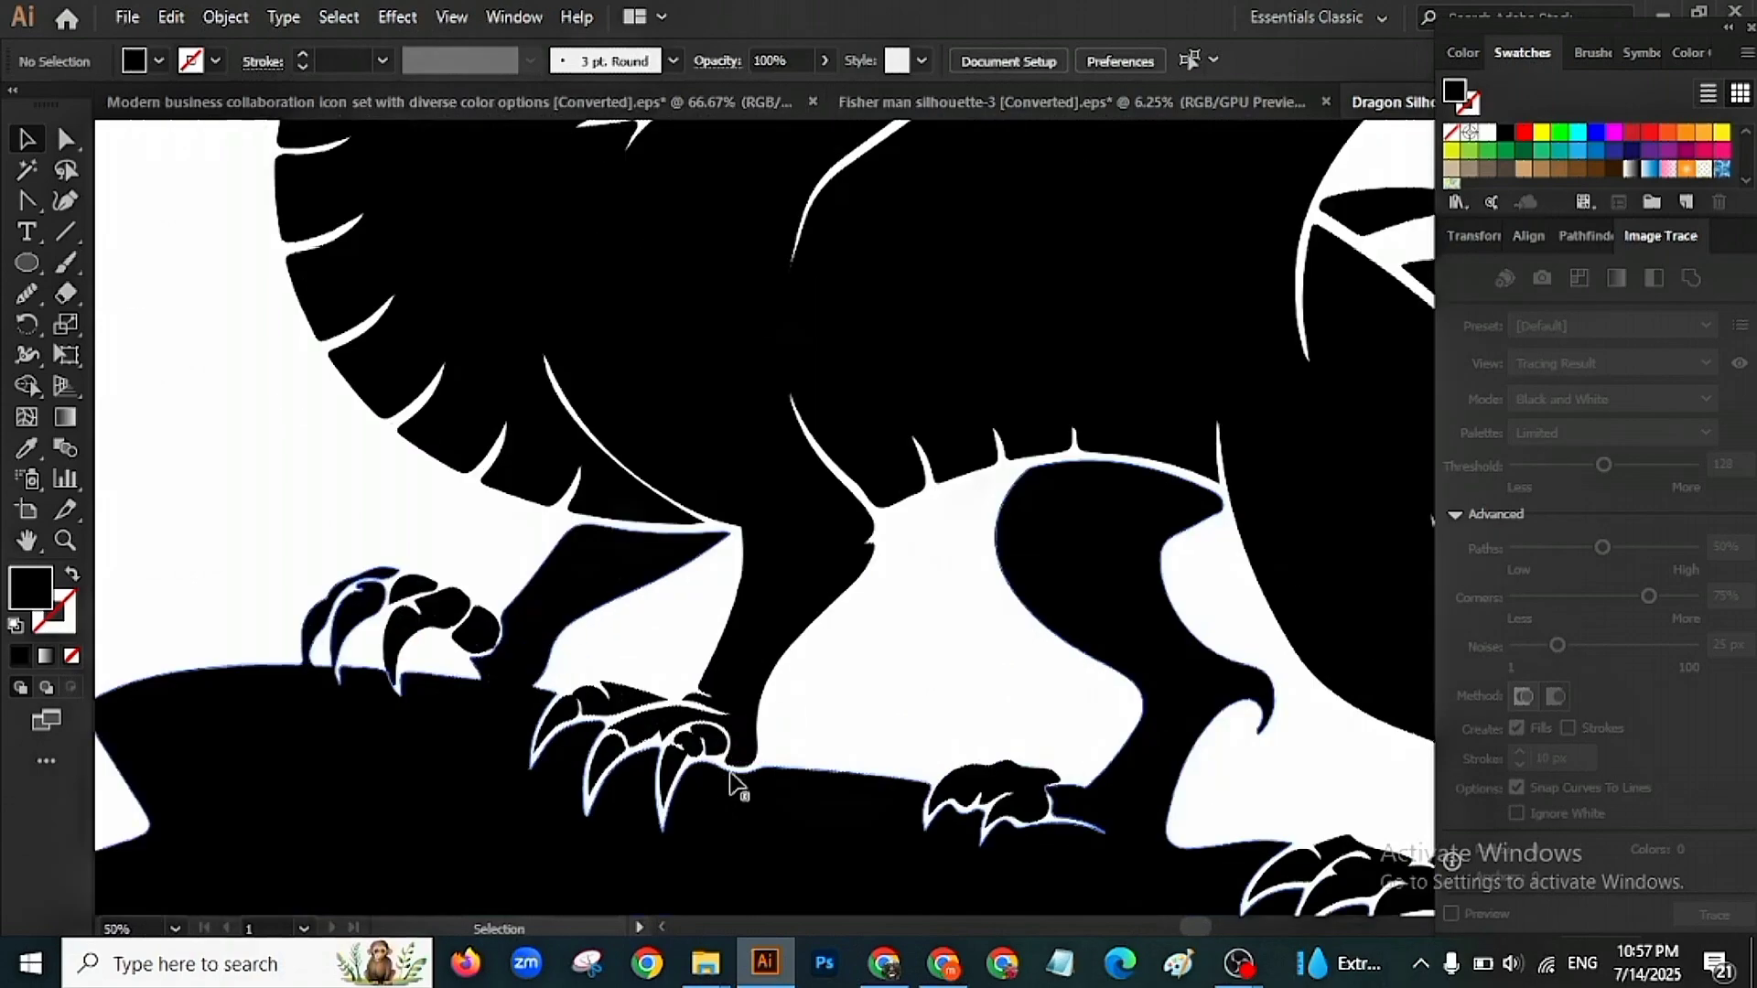
pyautogui.scroll(1, 823, 608)
pyautogui.hscroll(3, 823, 609)
pyautogui.scroll(-1, 823, 608)
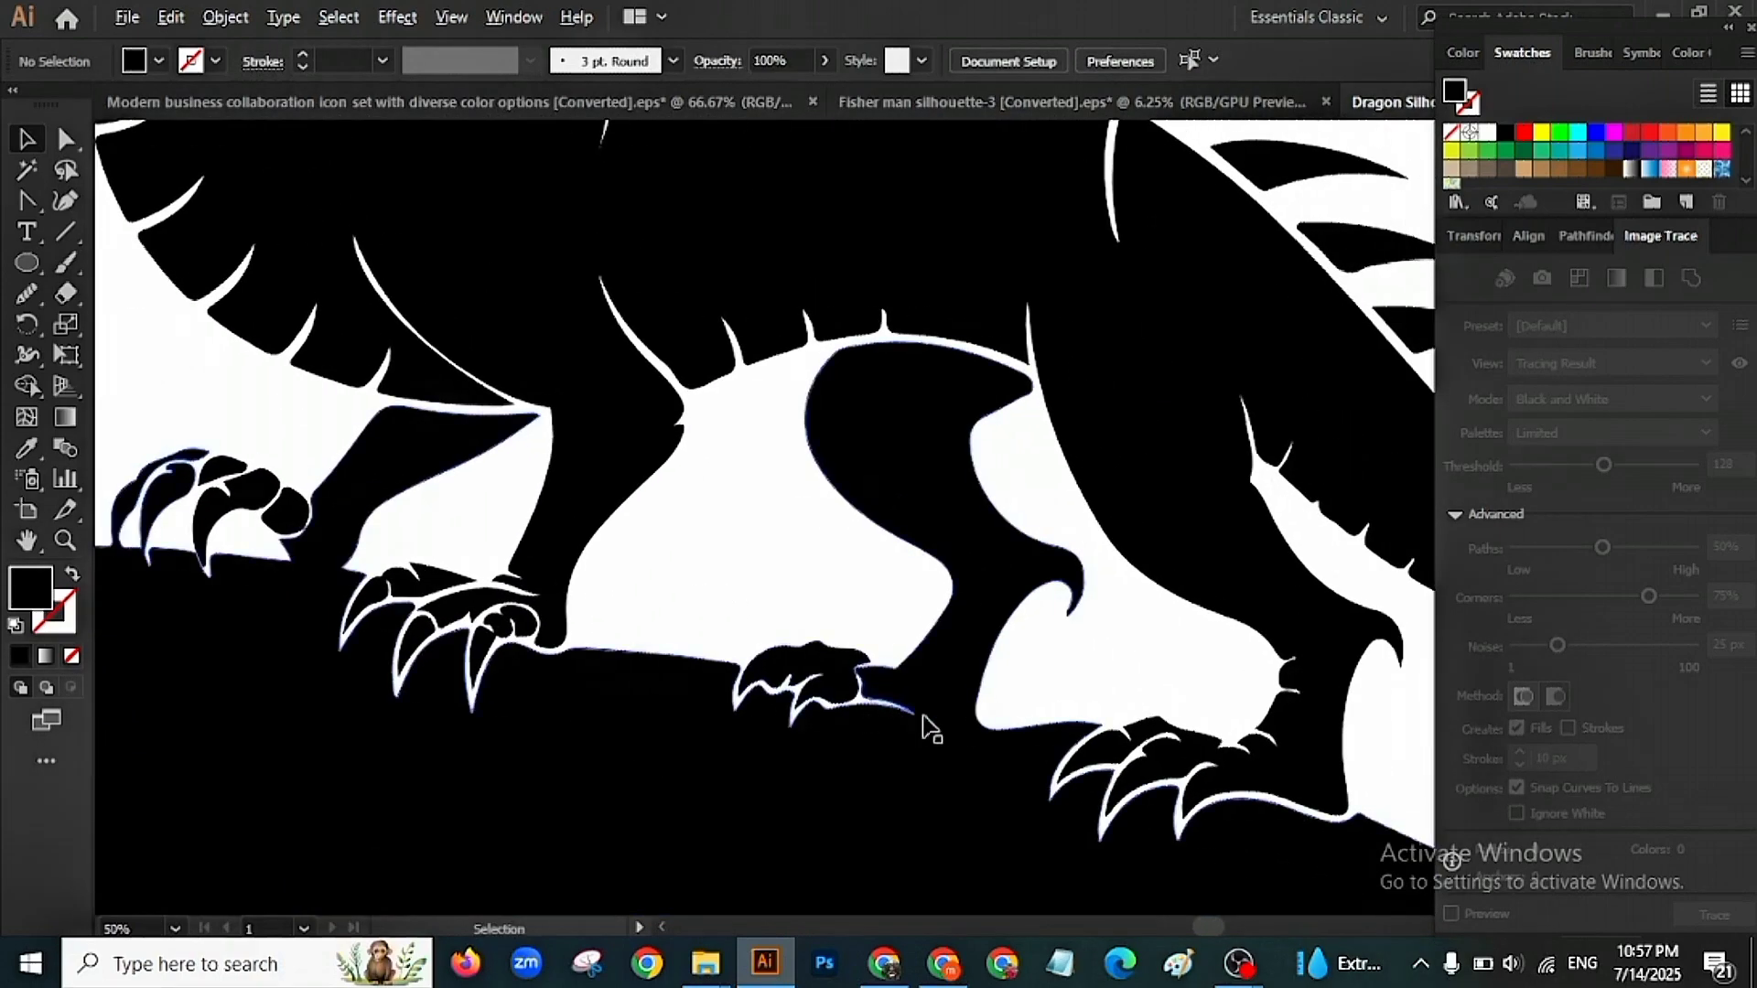
pyautogui.scroll(3, 924, 718)
pyautogui.scroll(-3, 924, 718)
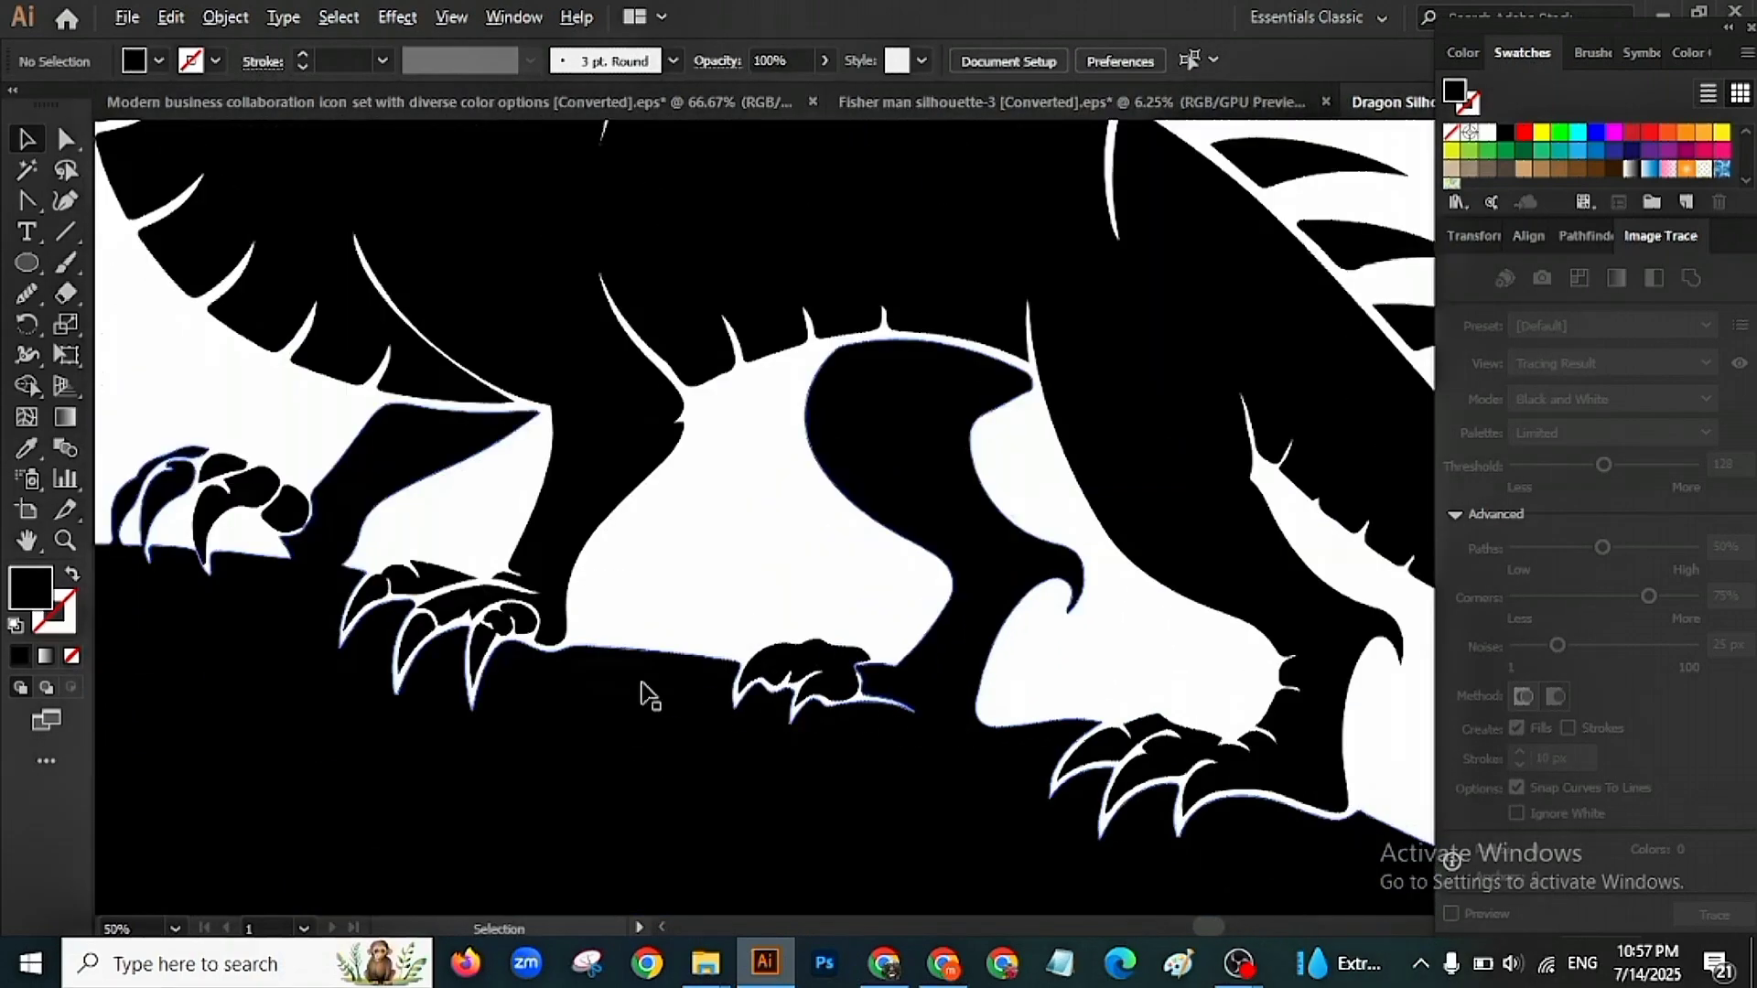
pyautogui.hscroll(-1, 677, 668)
pyautogui.scroll(2, 723, 650)
pyautogui.scroll(2, 700, 617)
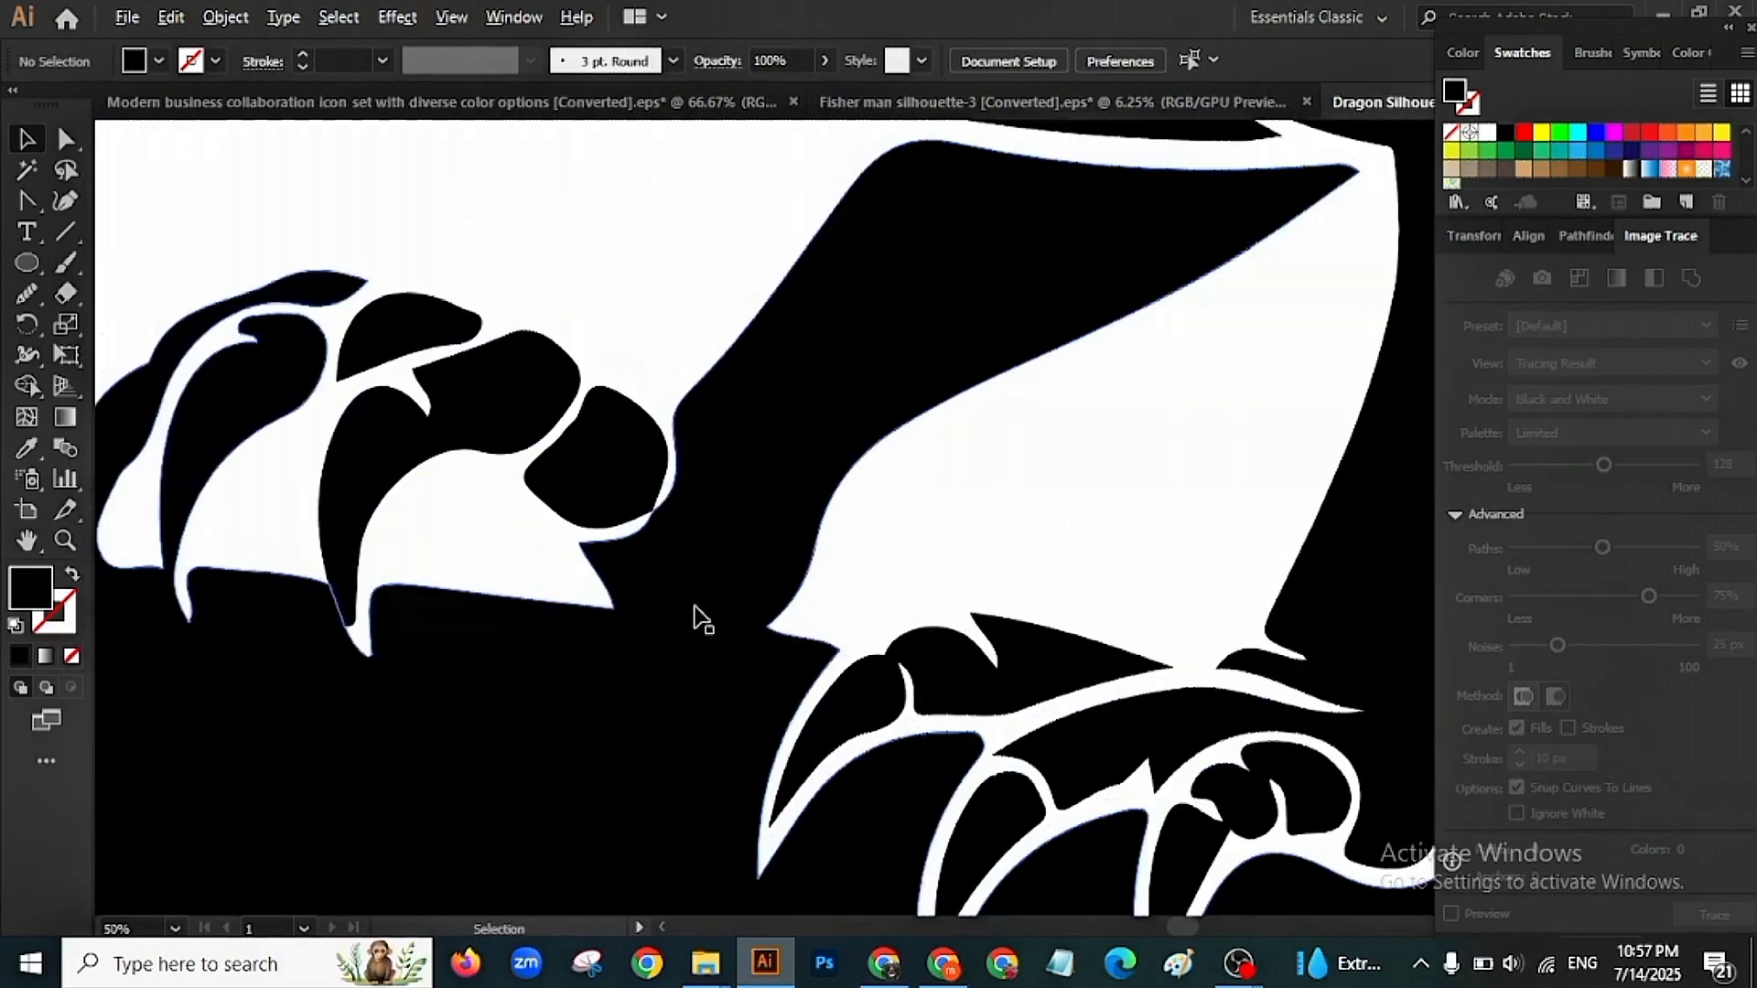
pyautogui.scroll(-2, 700, 619)
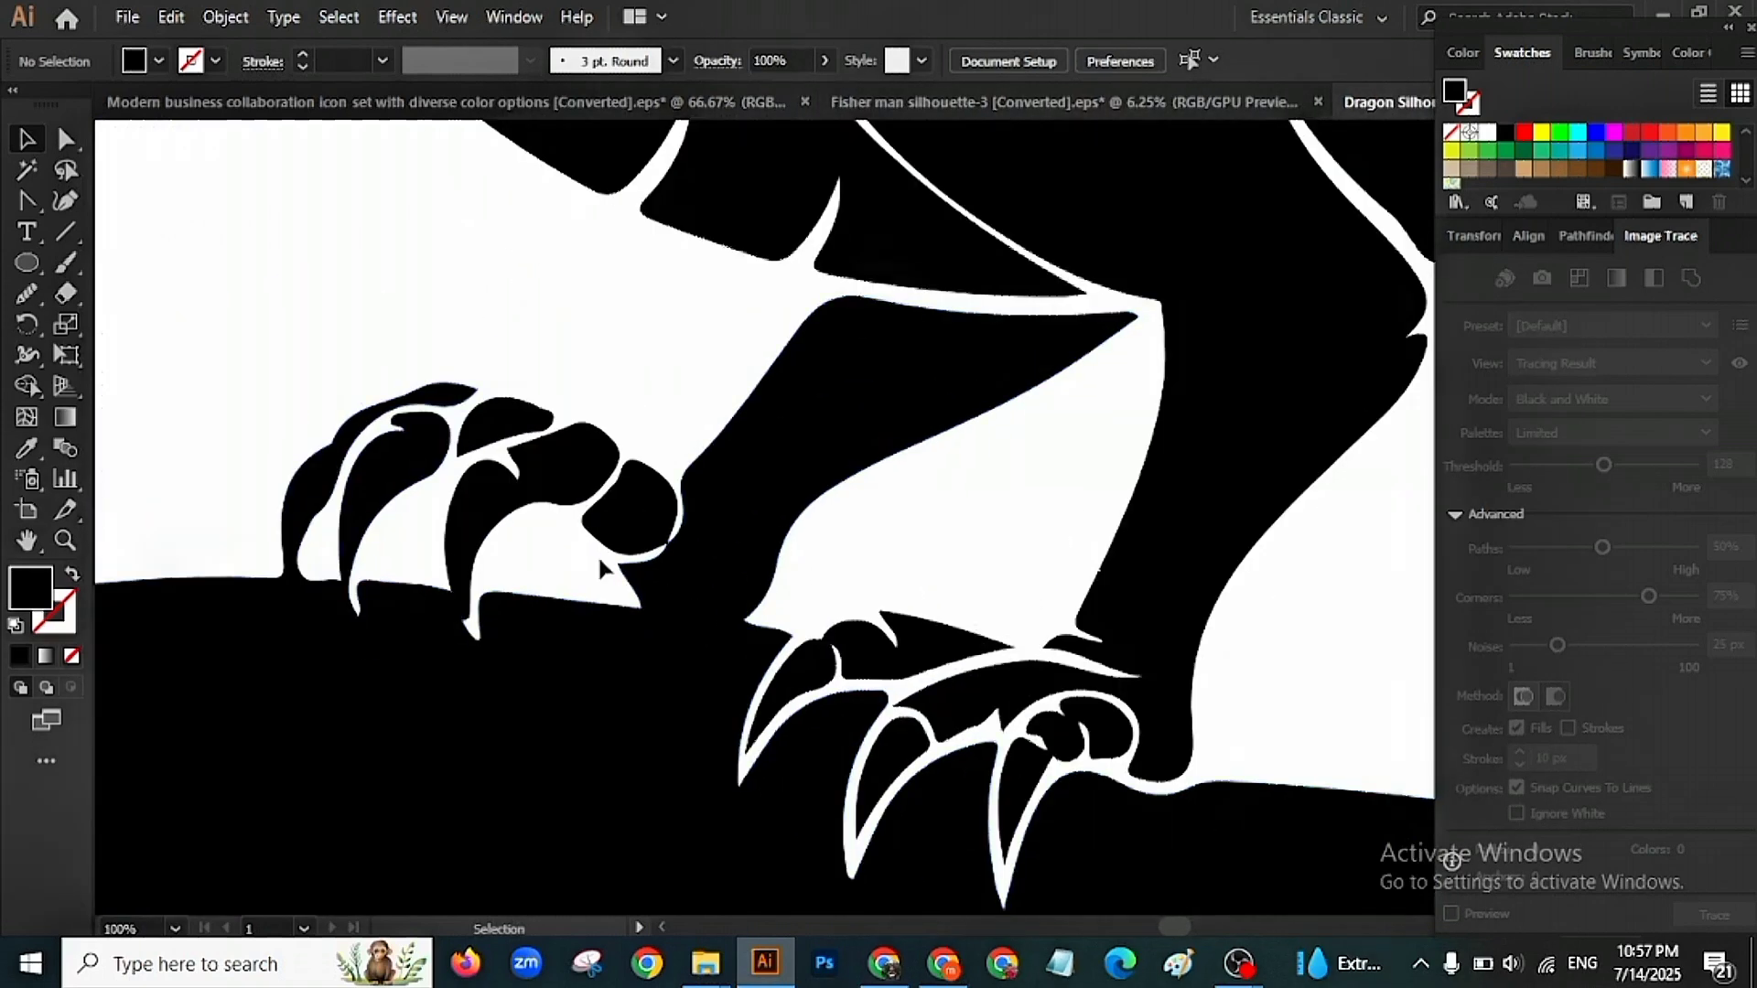
# With the Pen tool, draw a curved cut path across the base of the leftmost front leg where it joins the ledge.
pyautogui.moveTo(65, 200)
pyautogui.mouseDown()
pyautogui.moveTo(138, 290)
pyautogui.moveTo(87, 216)
pyautogui.mouseUp()
pyautogui.press('p')
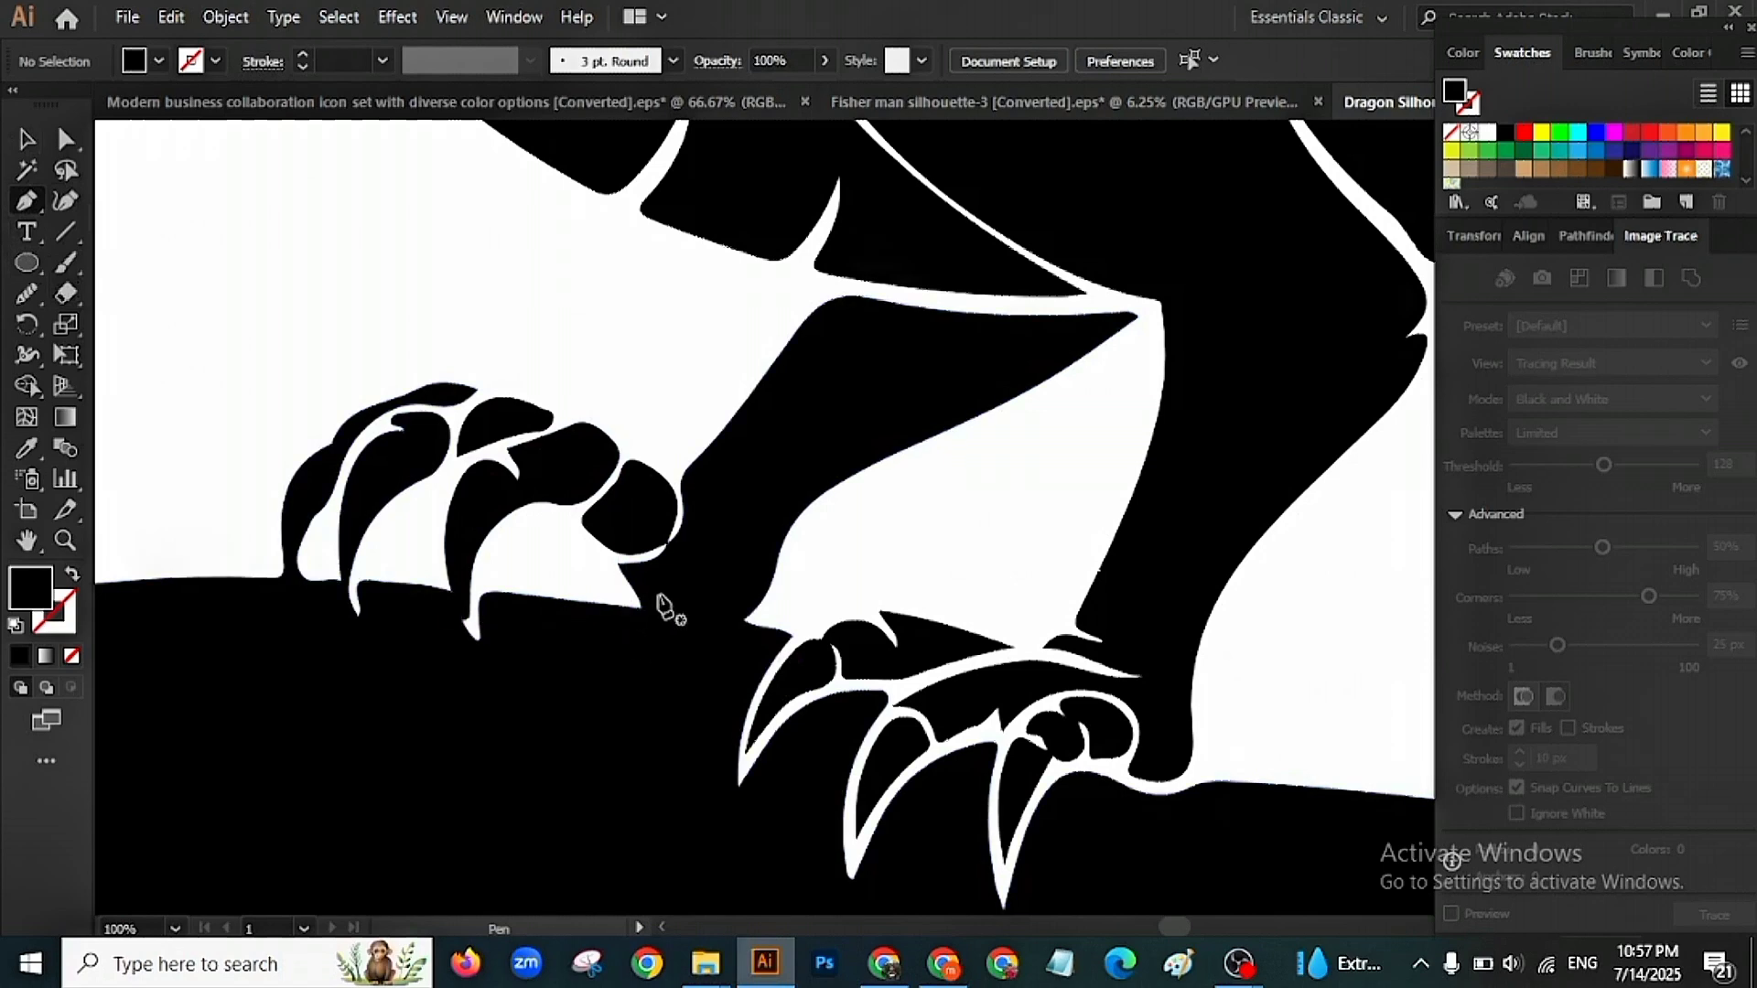
pyautogui.click(629, 596)
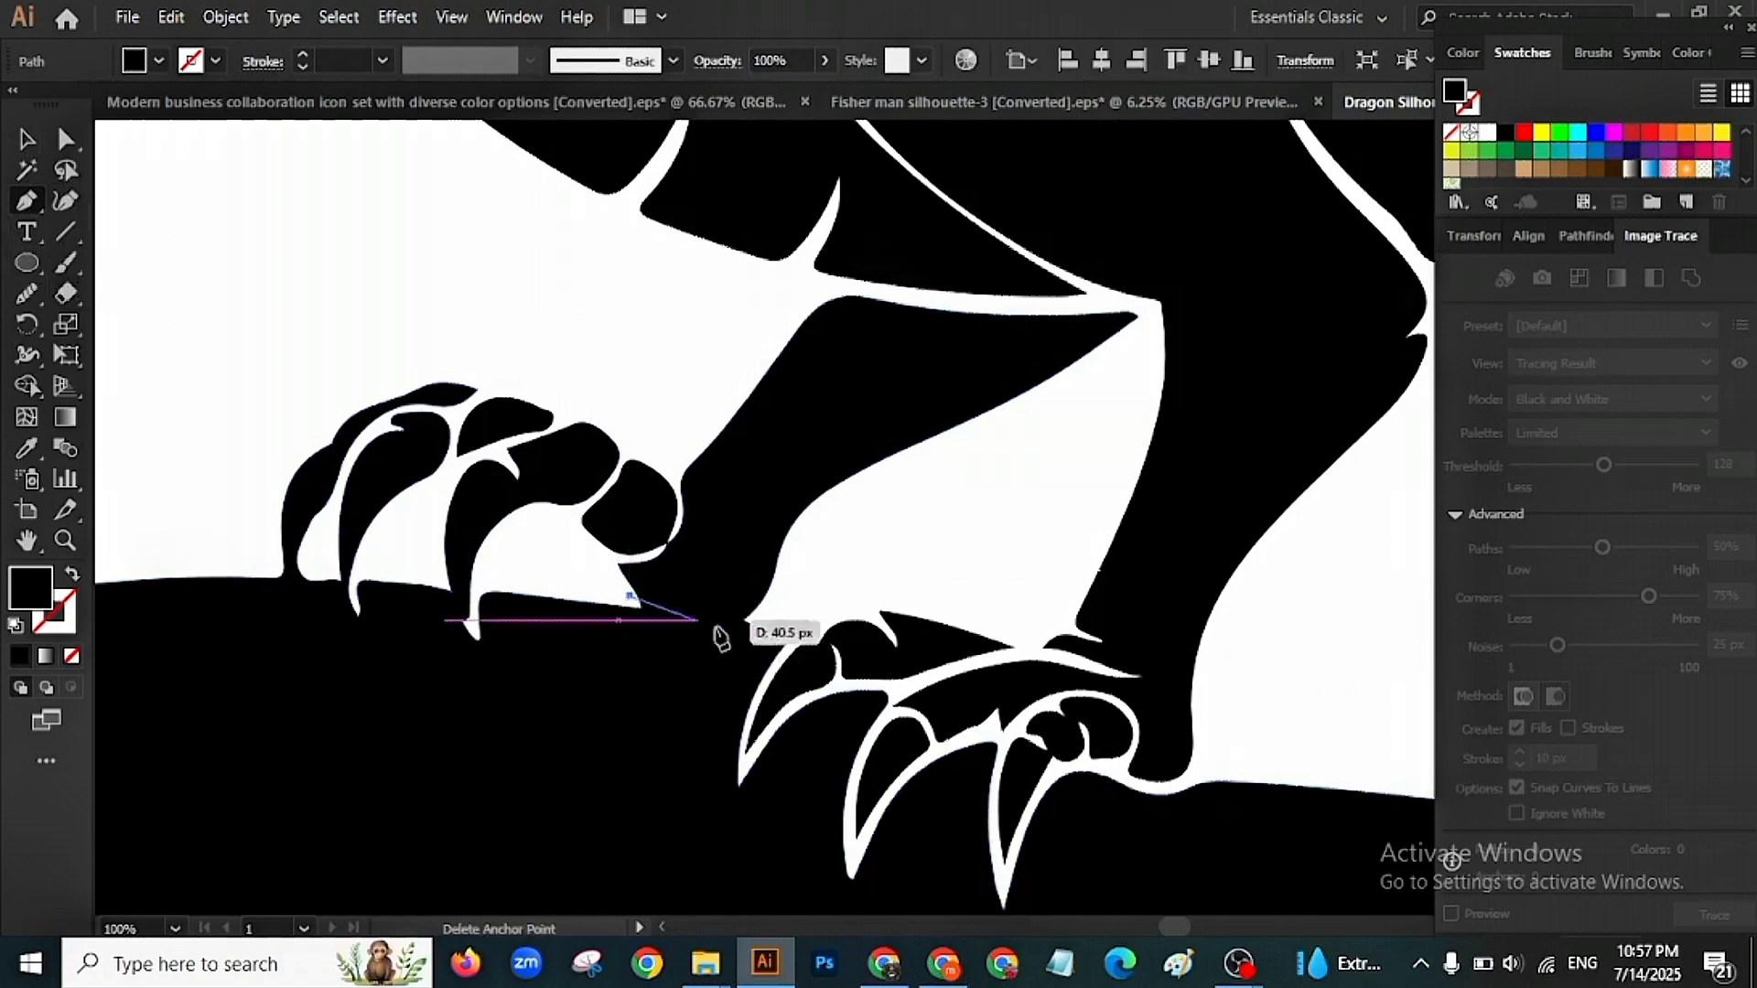
pyautogui.scroll(1, 765, 627)
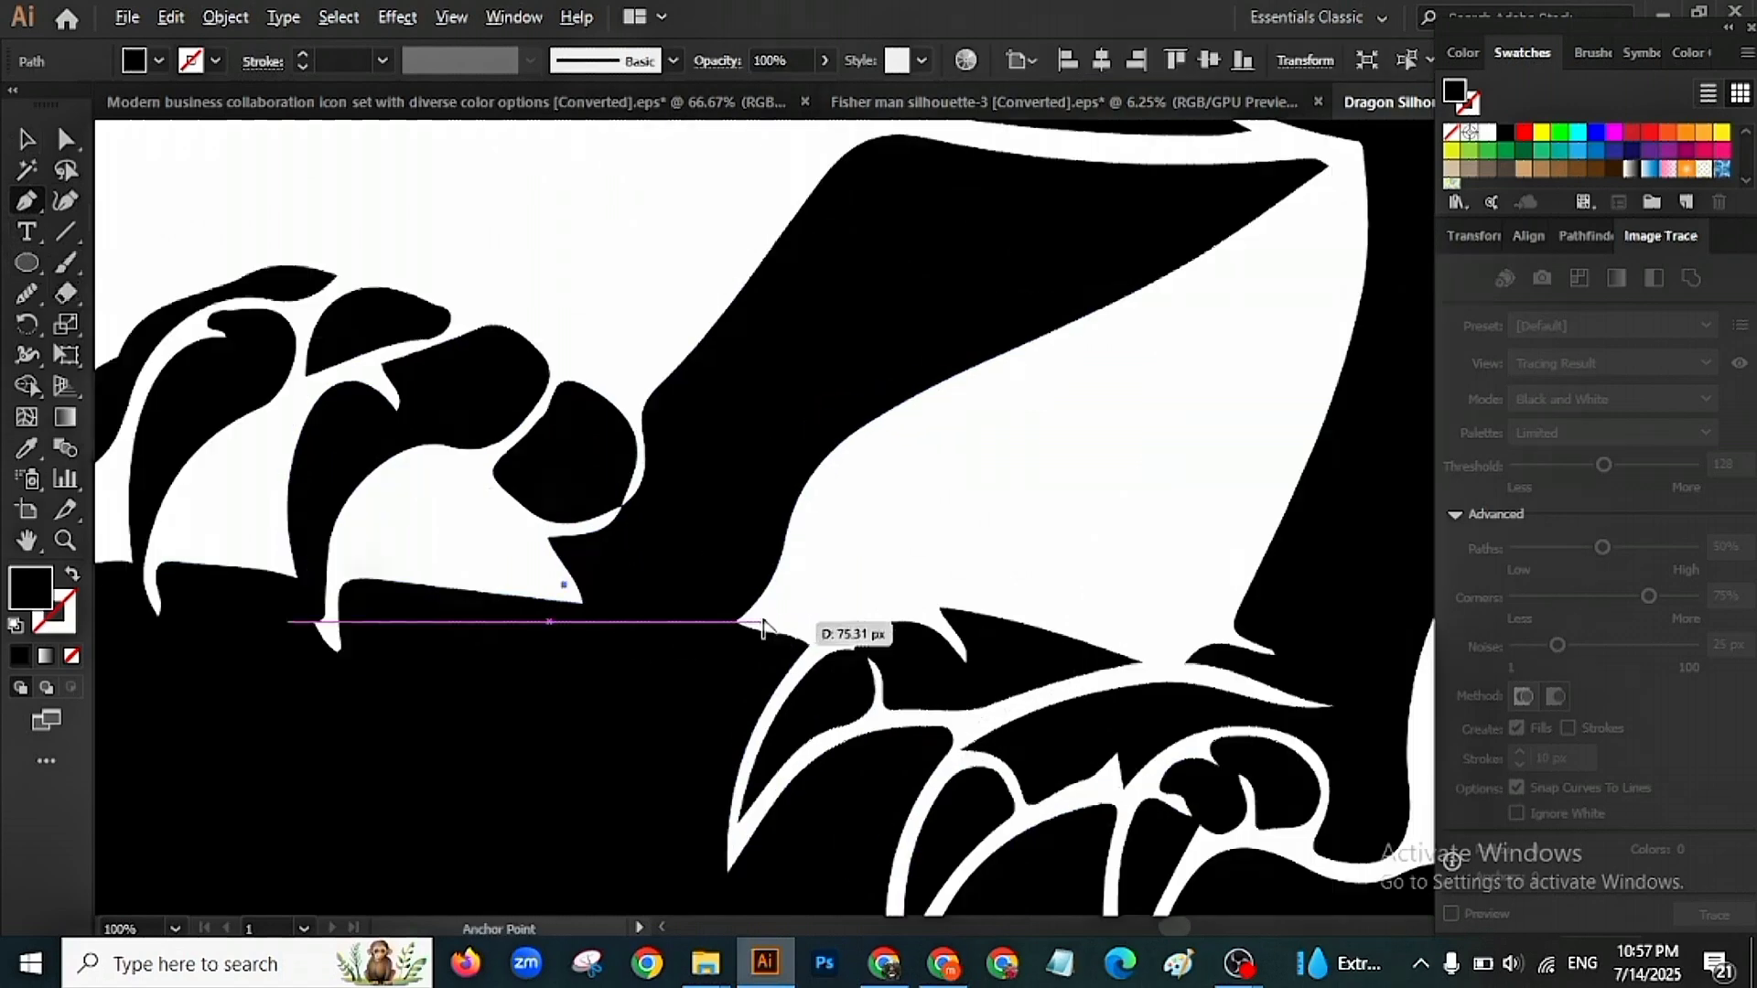
pyautogui.moveTo(749, 623); pyautogui.dragTo(878, 610)
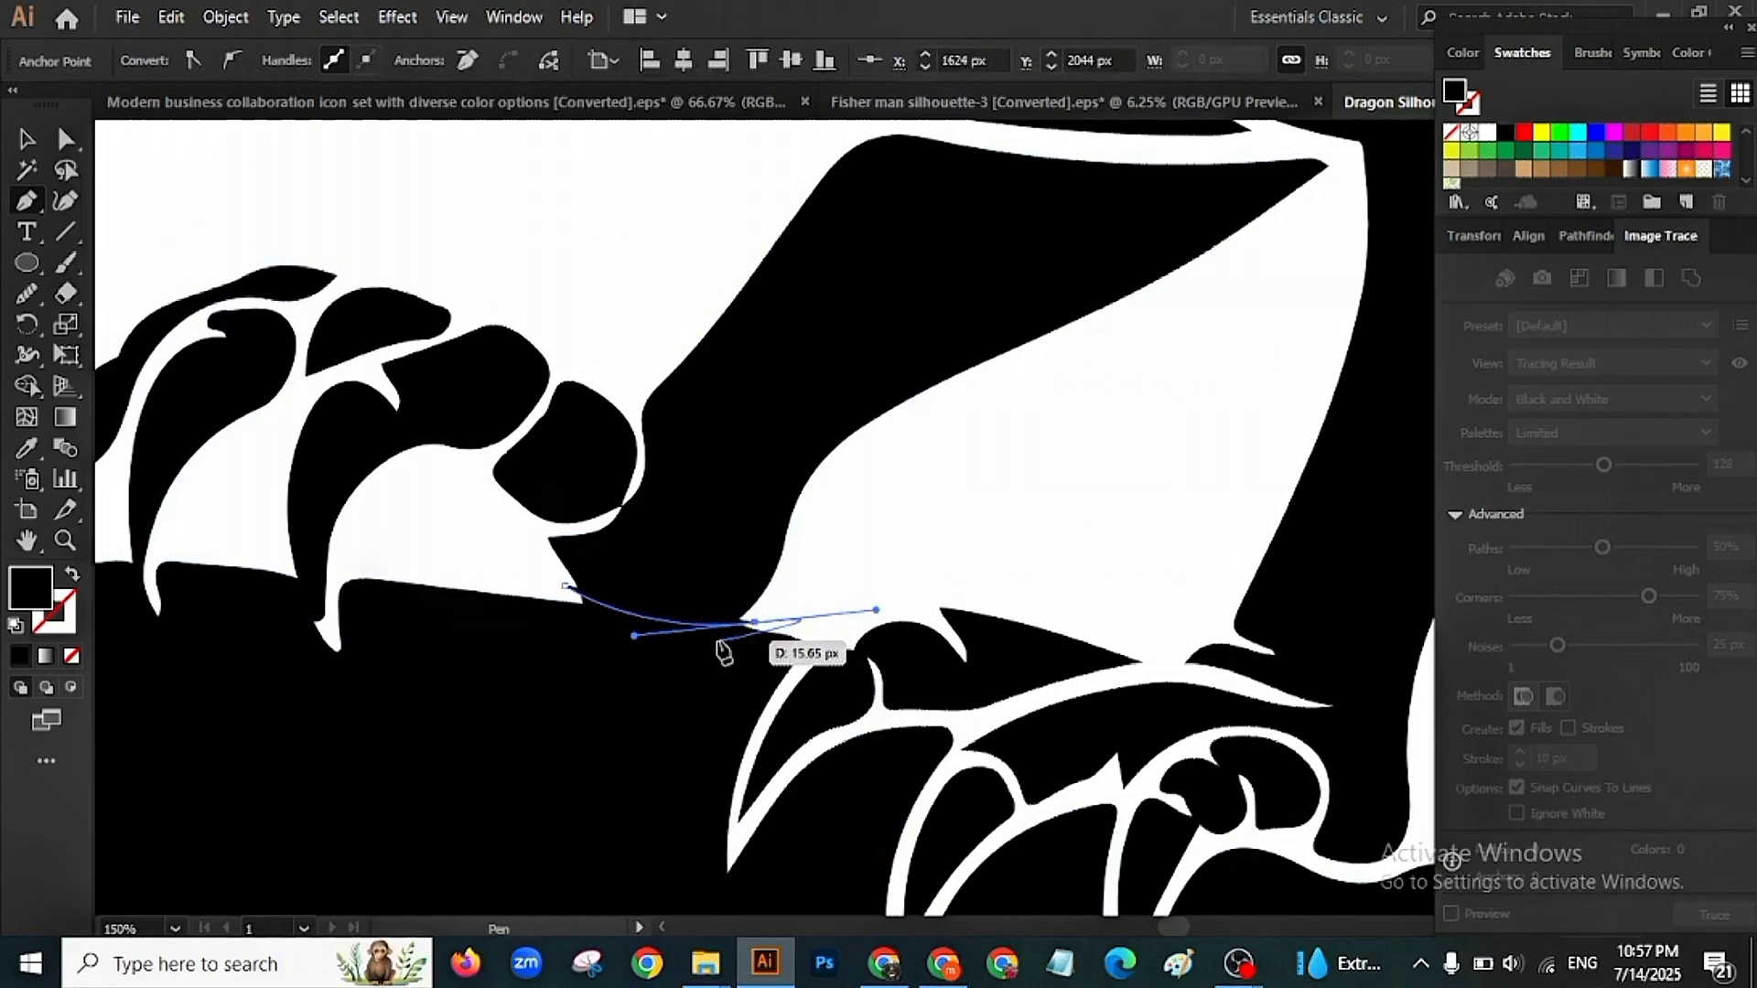
pyautogui.press('v')
pyautogui.scroll(-1, 645, 641)
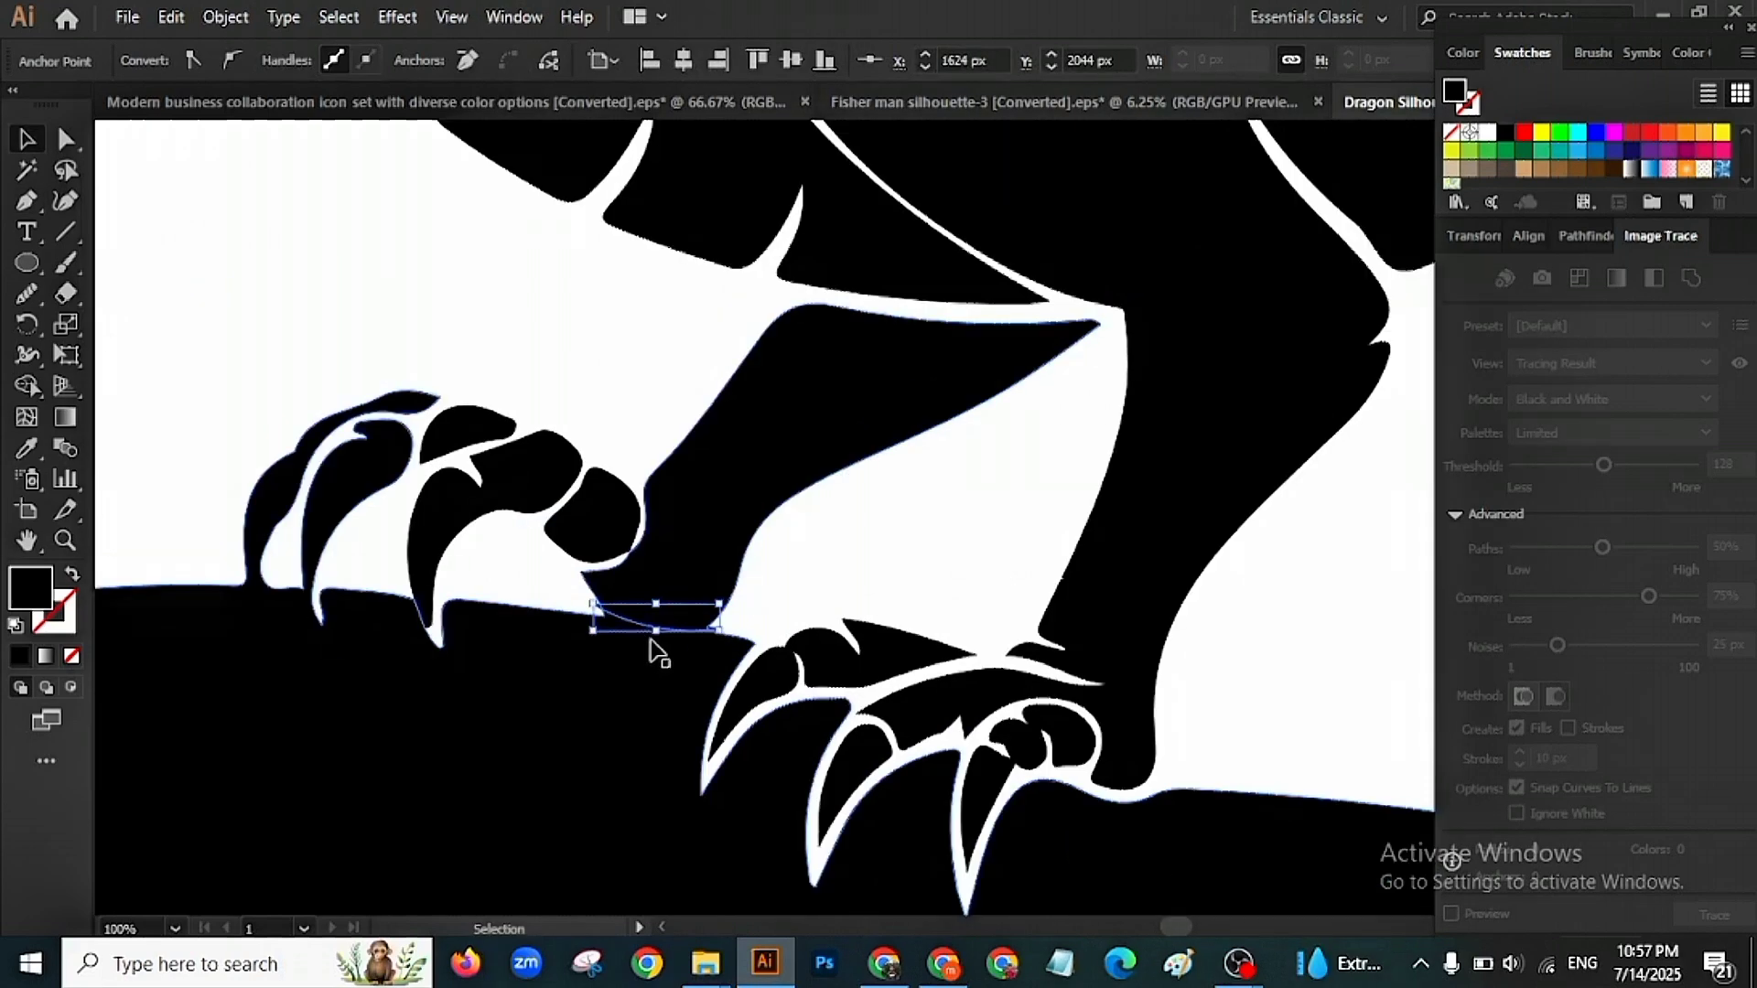
# Divide the merged leg-and-ledge shape with the curved path using Pathfinder, and ungroup the resulting pieces.
pyautogui.moveTo(546, 582); pyautogui.dragTo(803, 729)
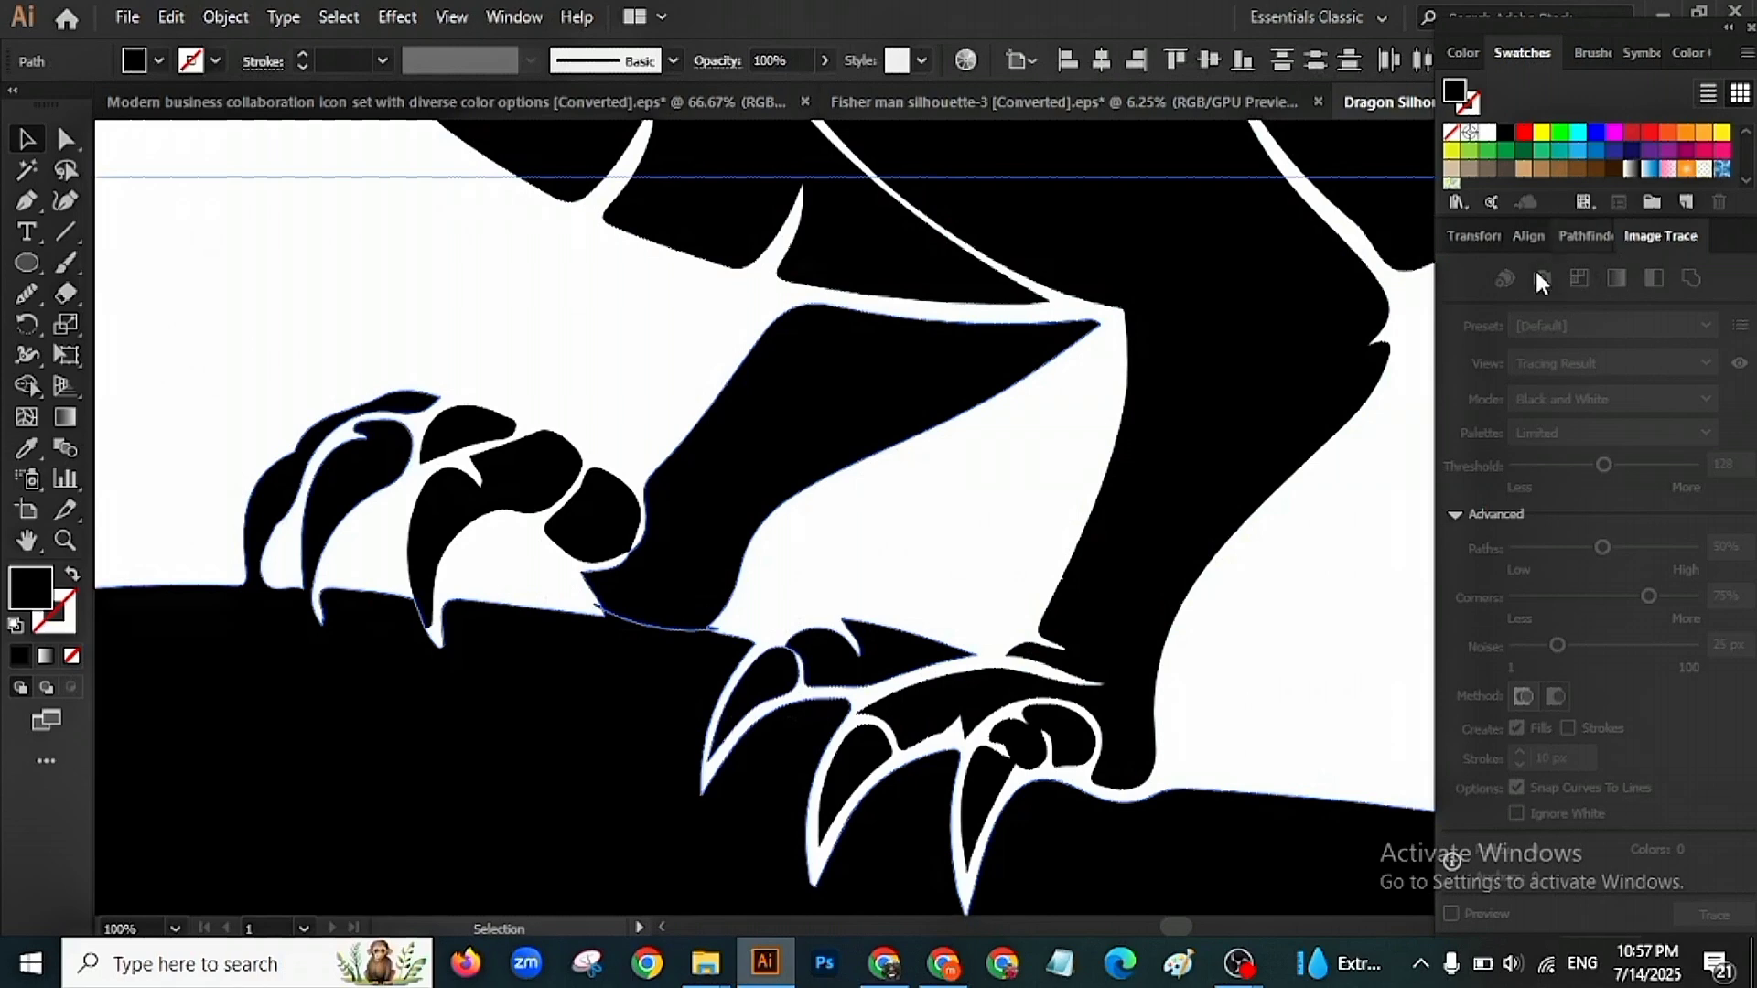
pyautogui.click(1574, 240)
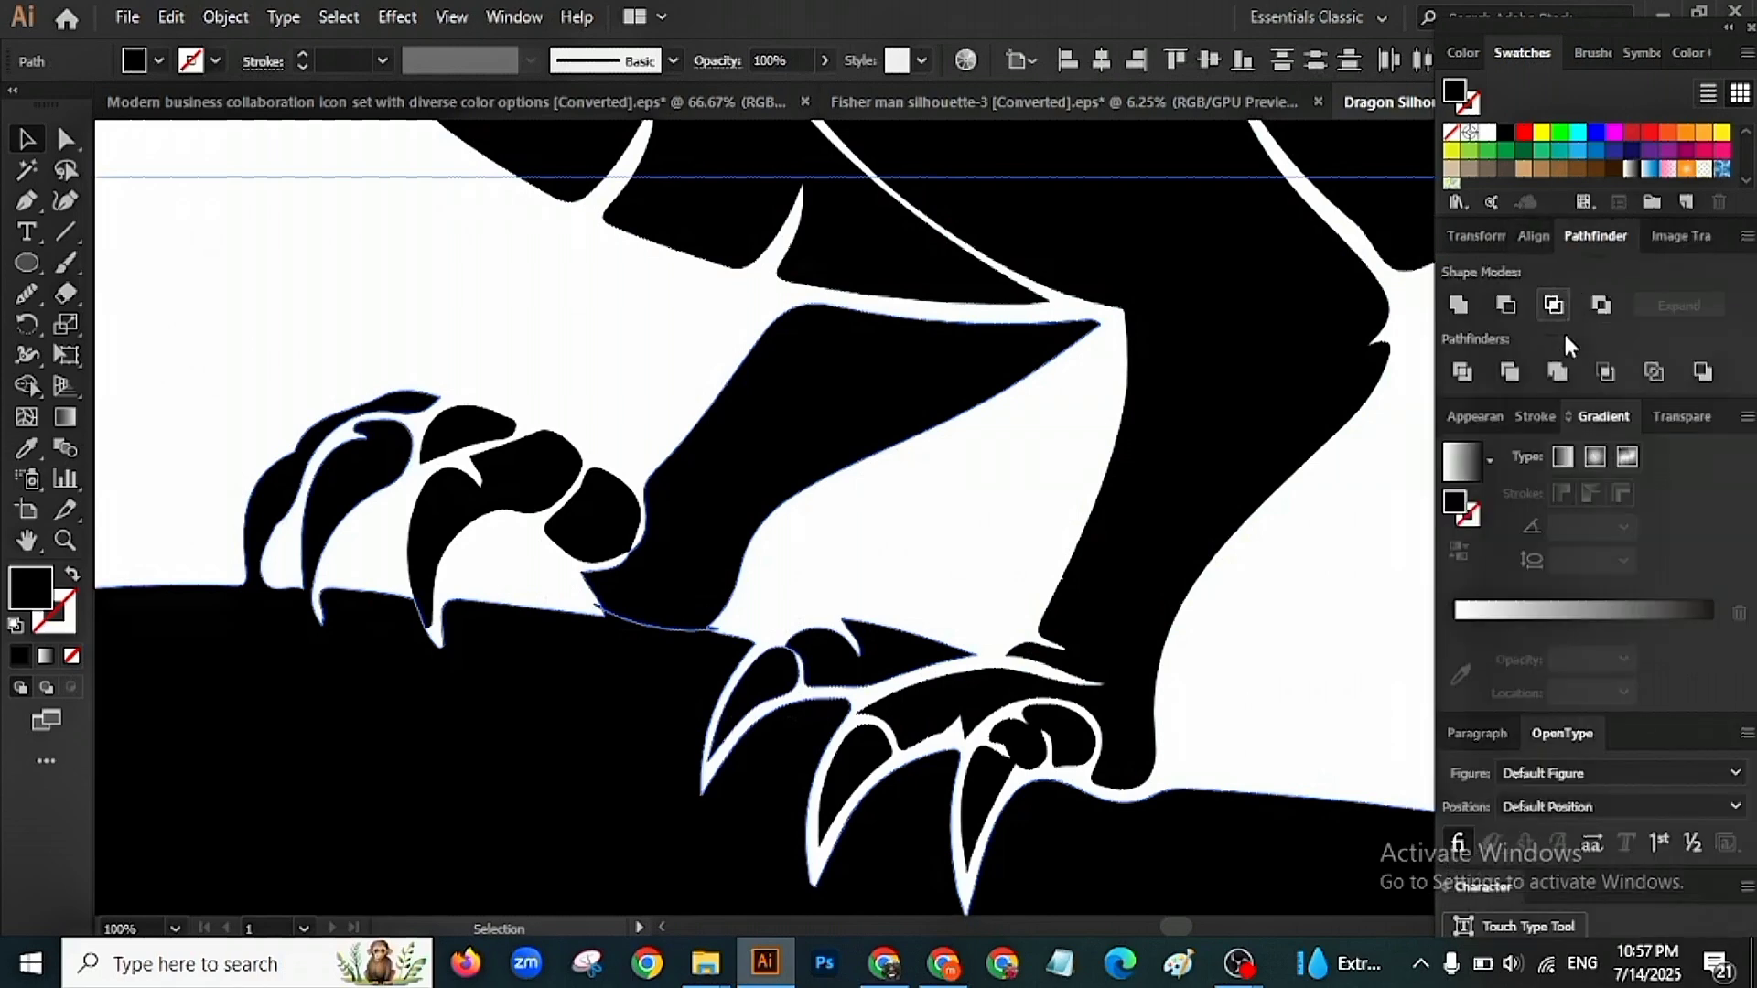
pyautogui.click(1464, 371)
pyautogui.rightClick(861, 540)
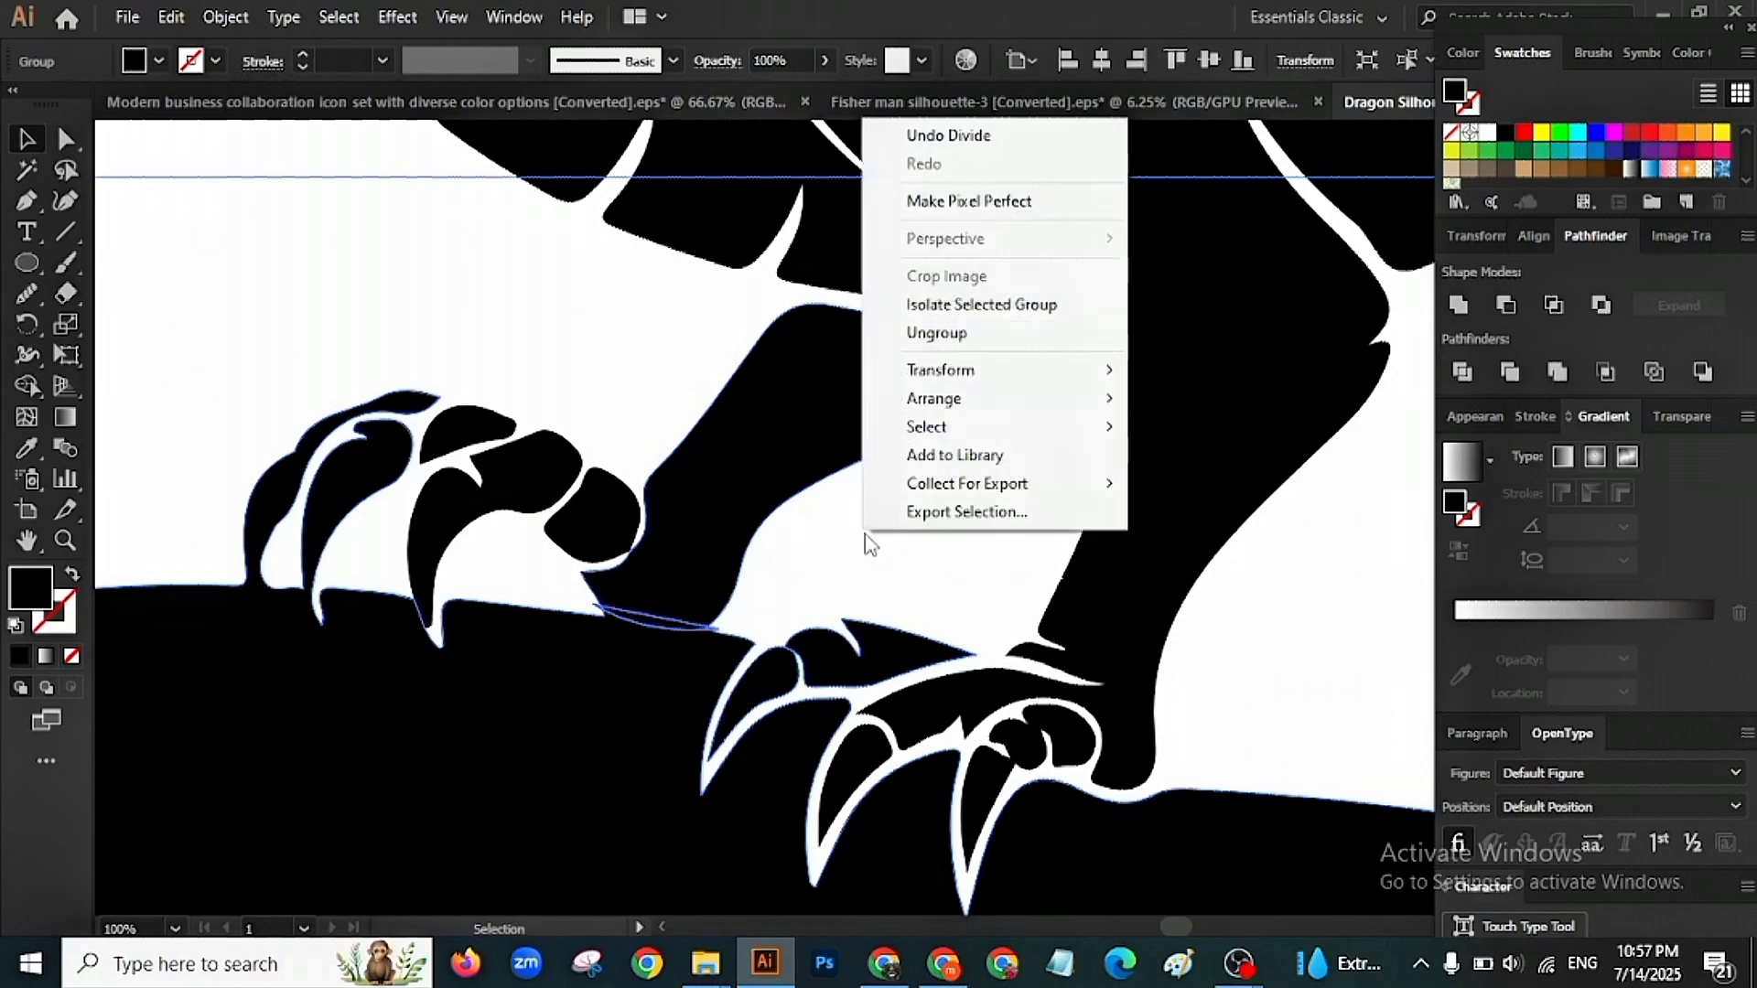
pyautogui.click(928, 335)
pyautogui.click(786, 586)
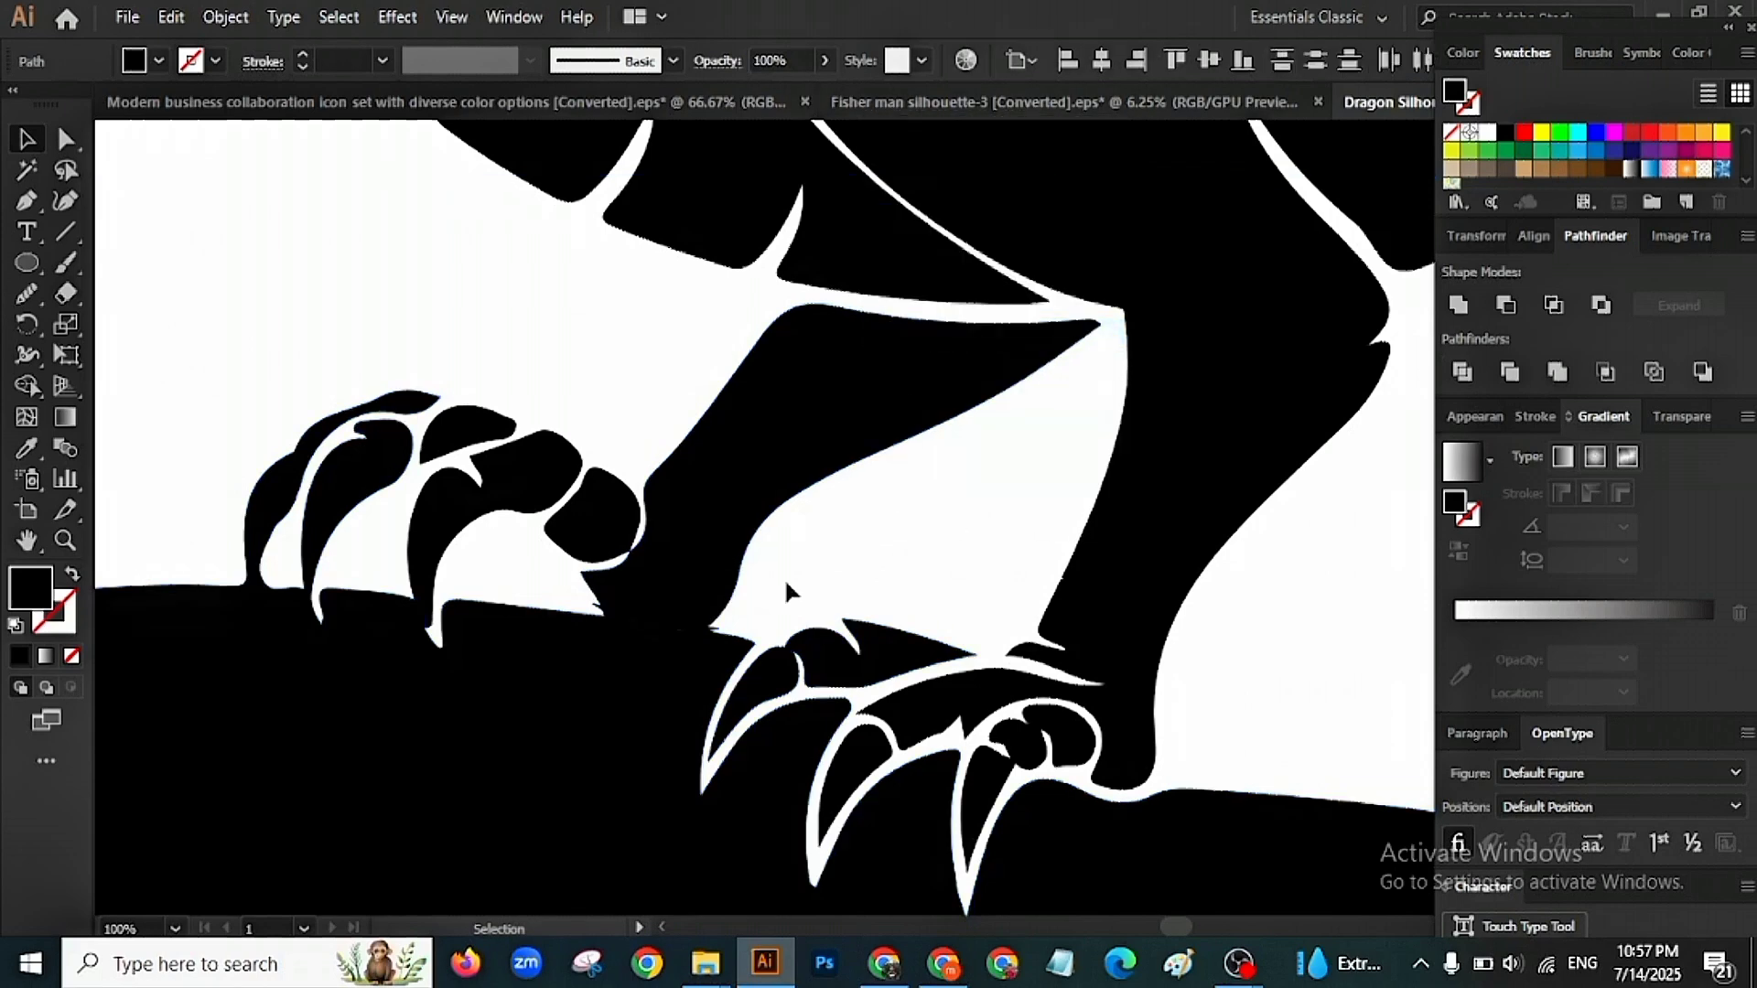
# Delete the sliver between the leftmost front leg and the ledge, along with the two small leftover scraps at its ends.
pyautogui.click(666, 620)
pyautogui.press('Delete')
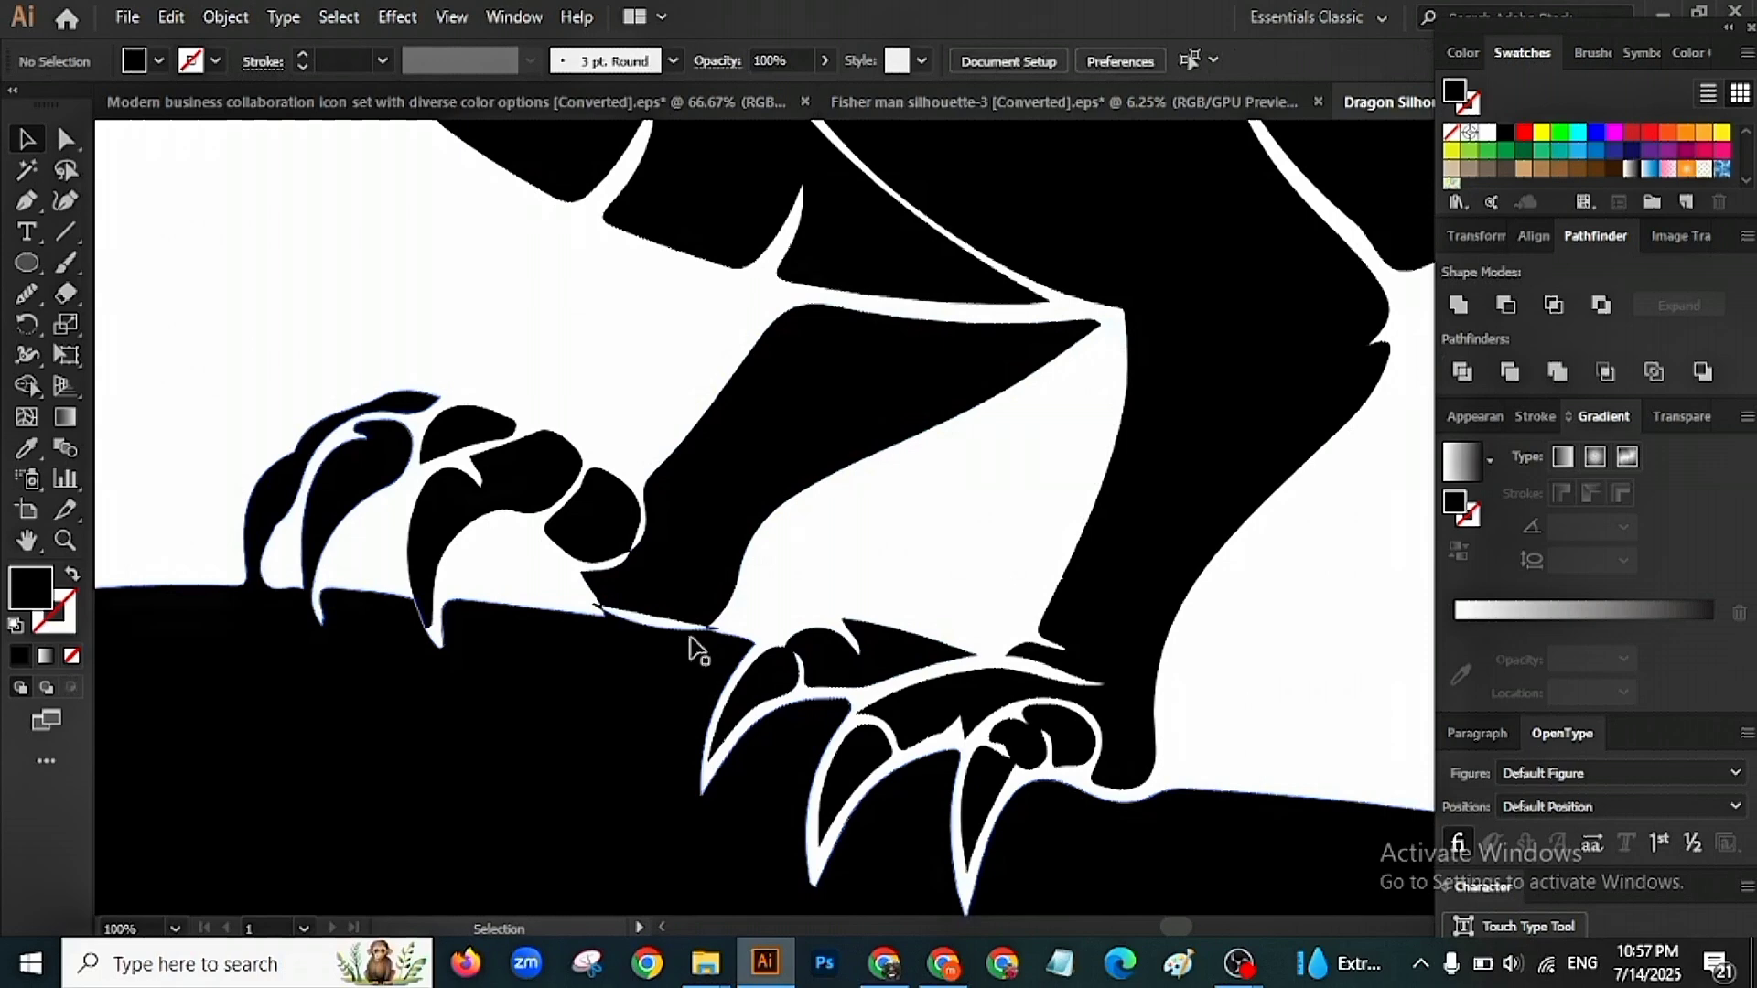
pyautogui.scroll(3, 703, 649)
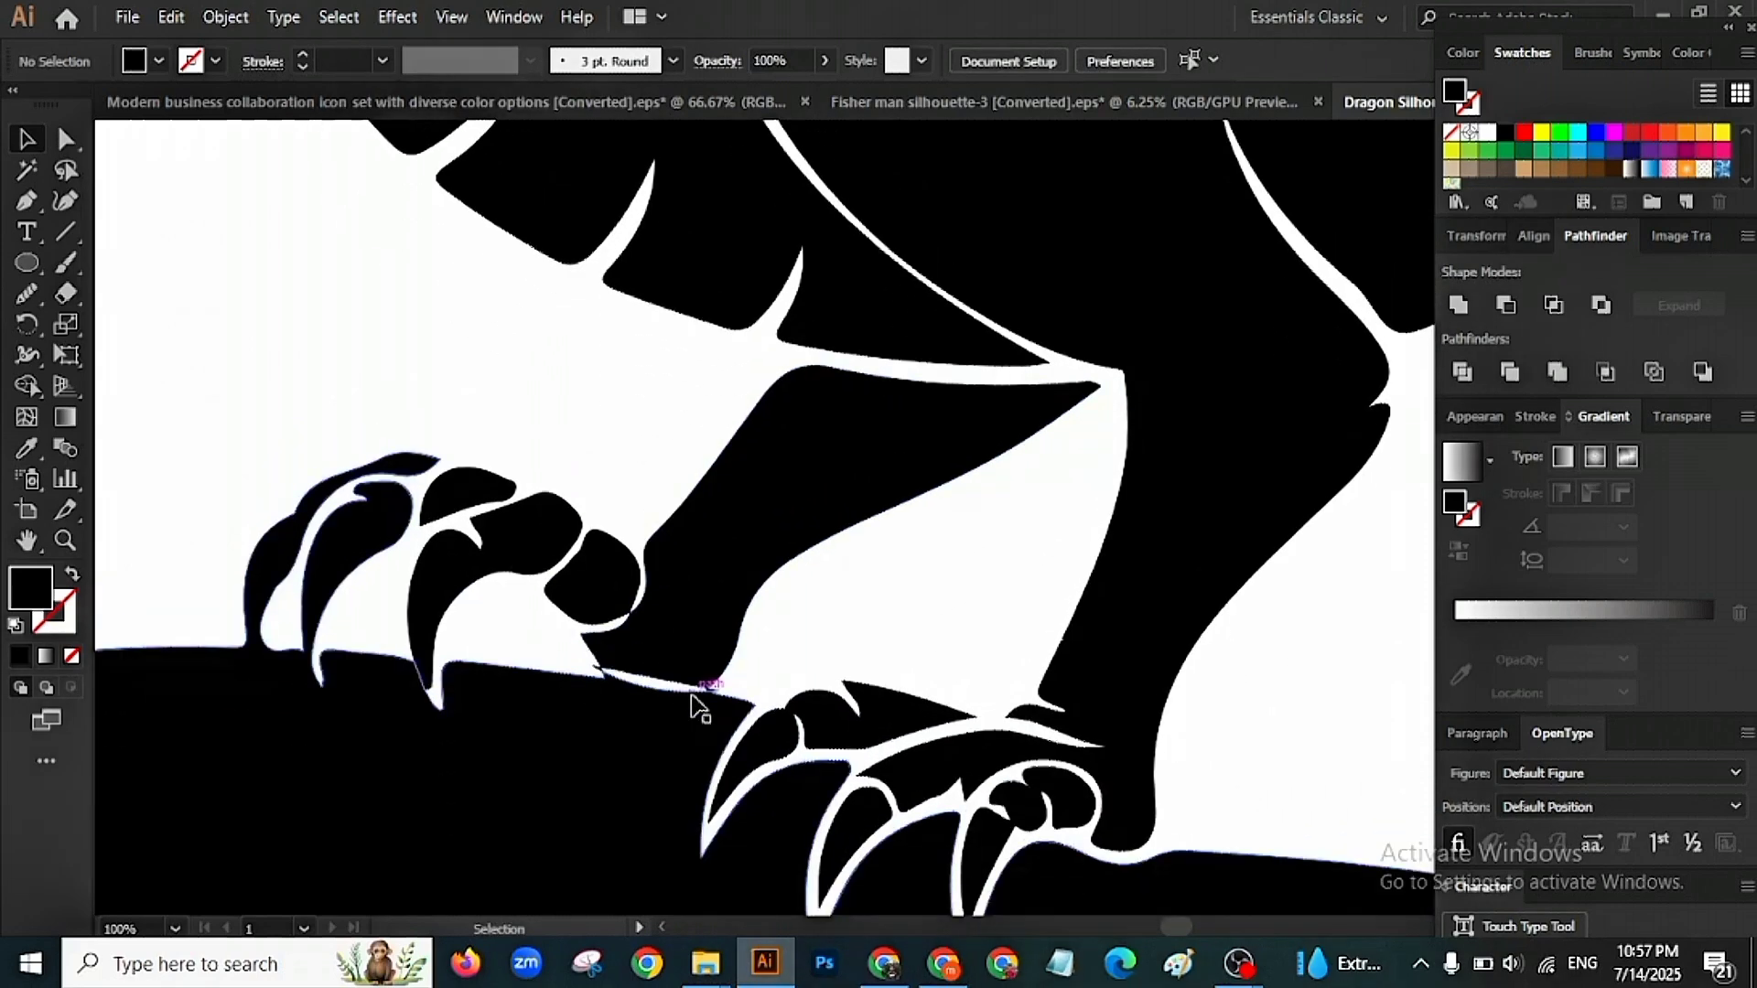
pyautogui.scroll(8, 693, 707)
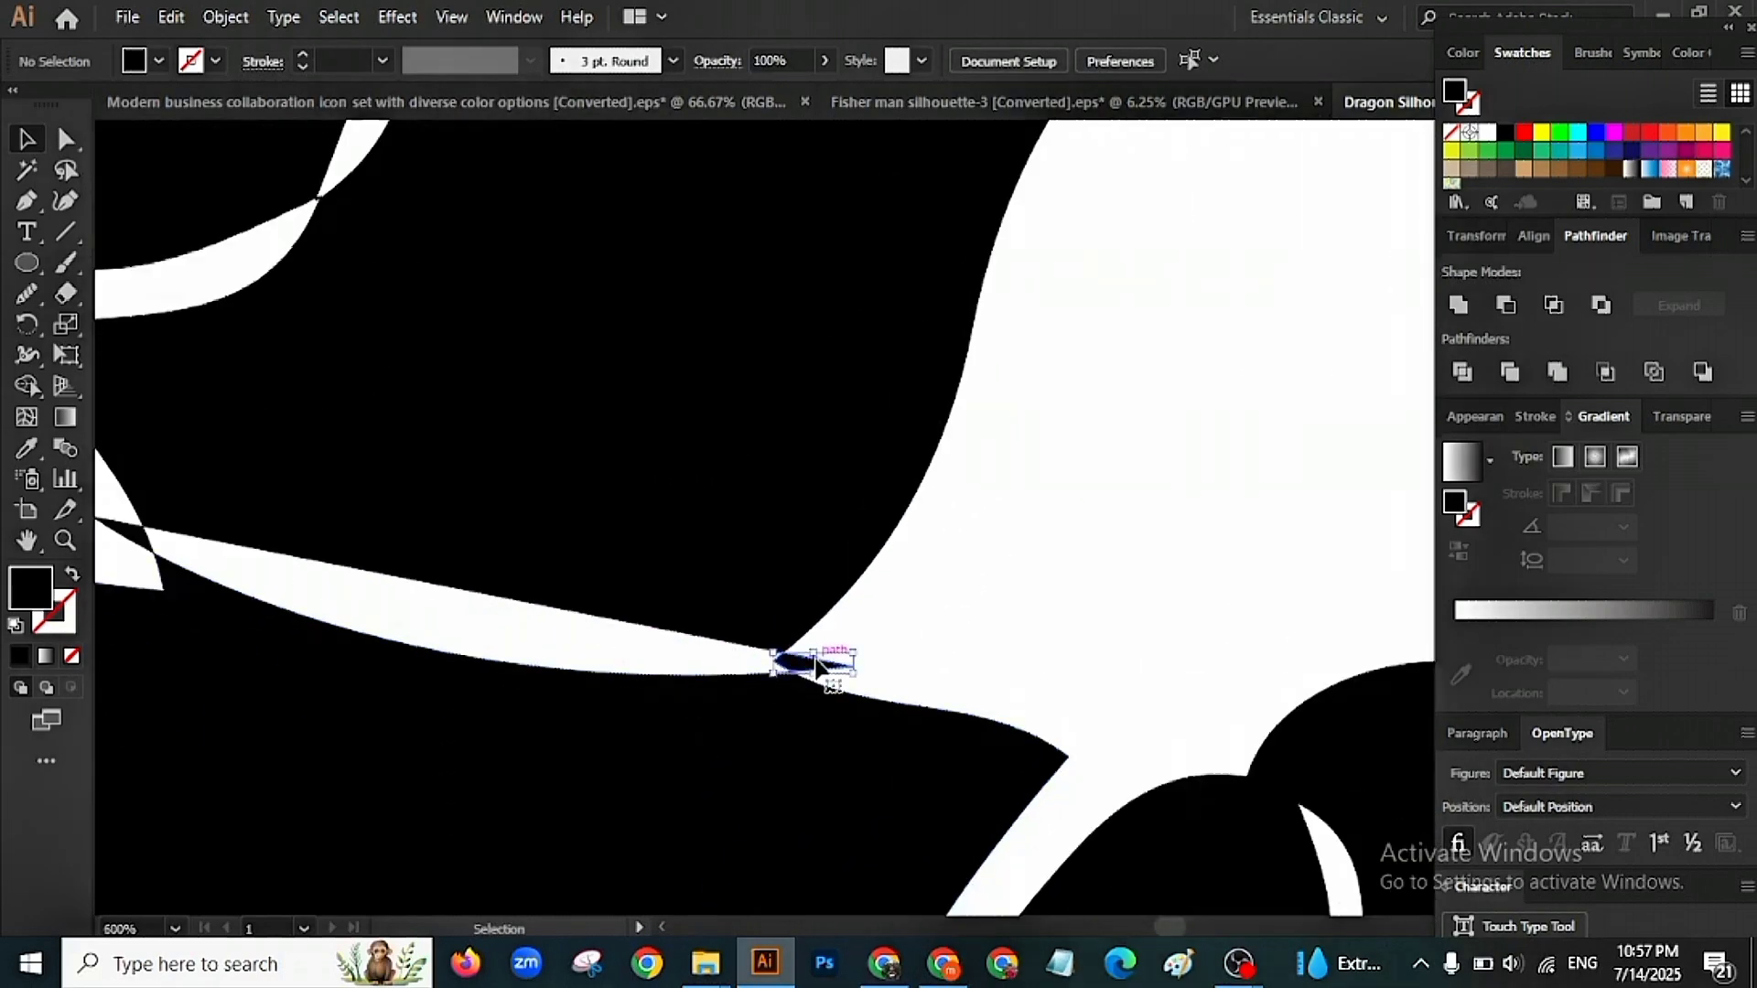
pyautogui.click(817, 665)
pyautogui.hscroll(-5, 817, 660)
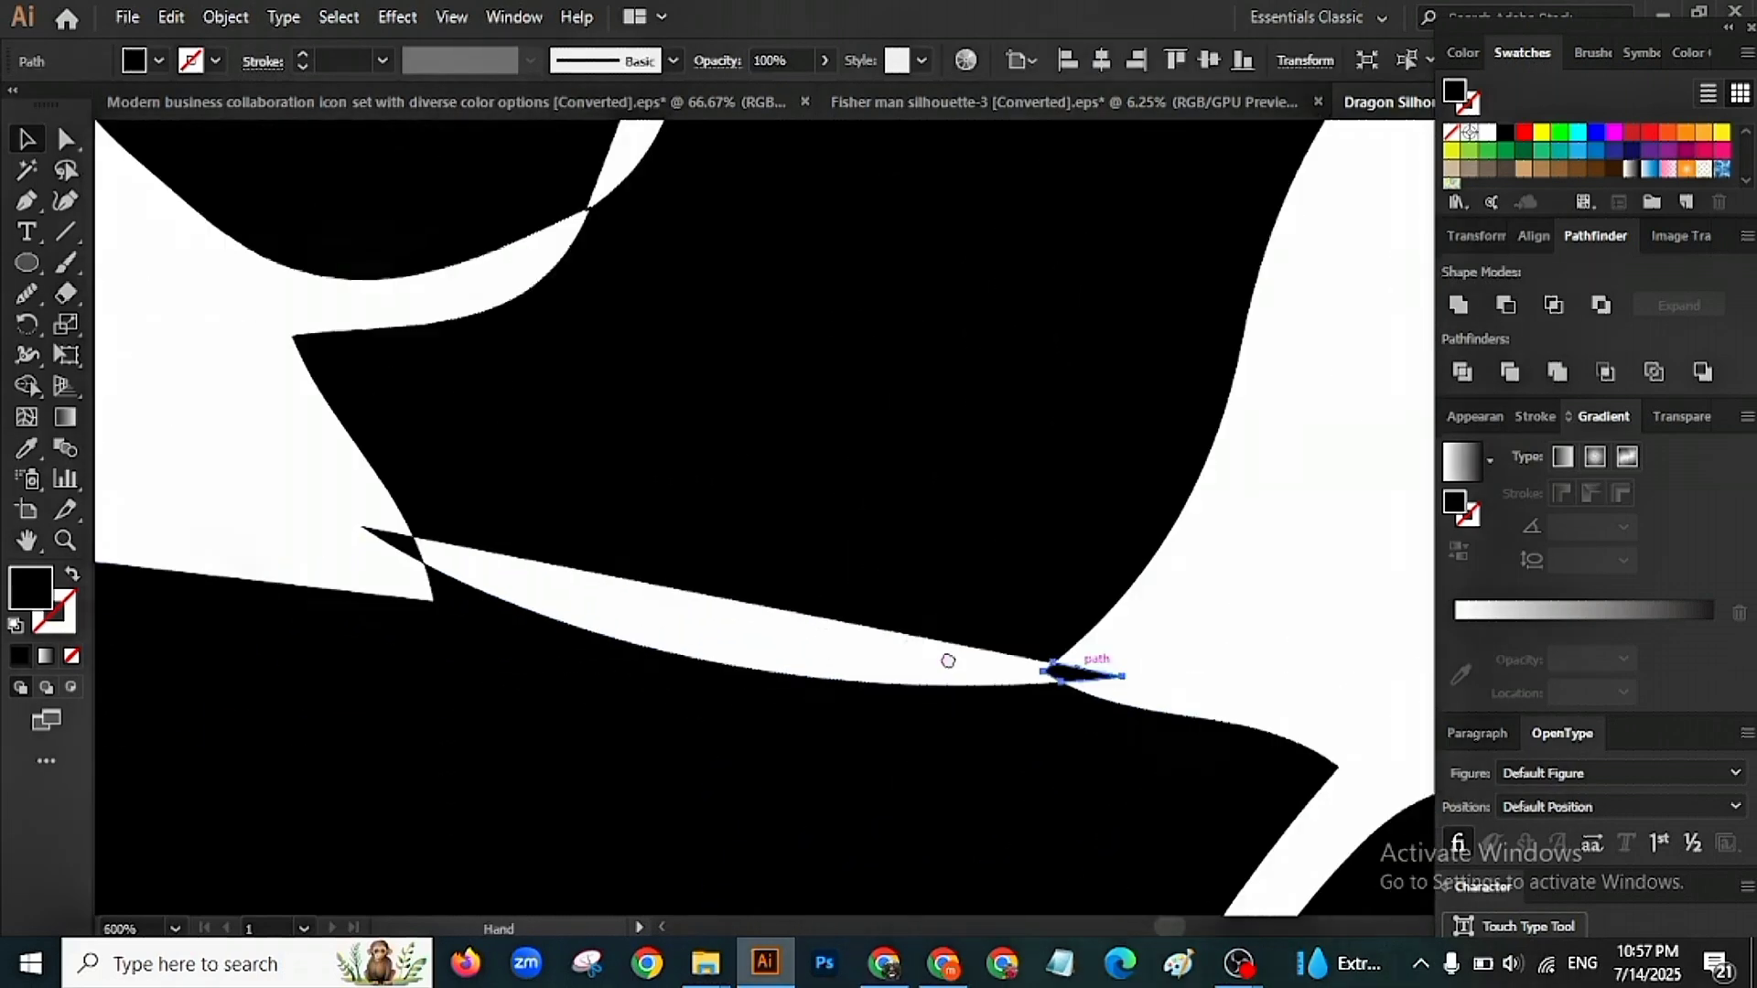
pyautogui.keyDown('shift'); pyautogui.click(457, 553); pyautogui.keyUp('shift')
pyautogui.press('Delete')
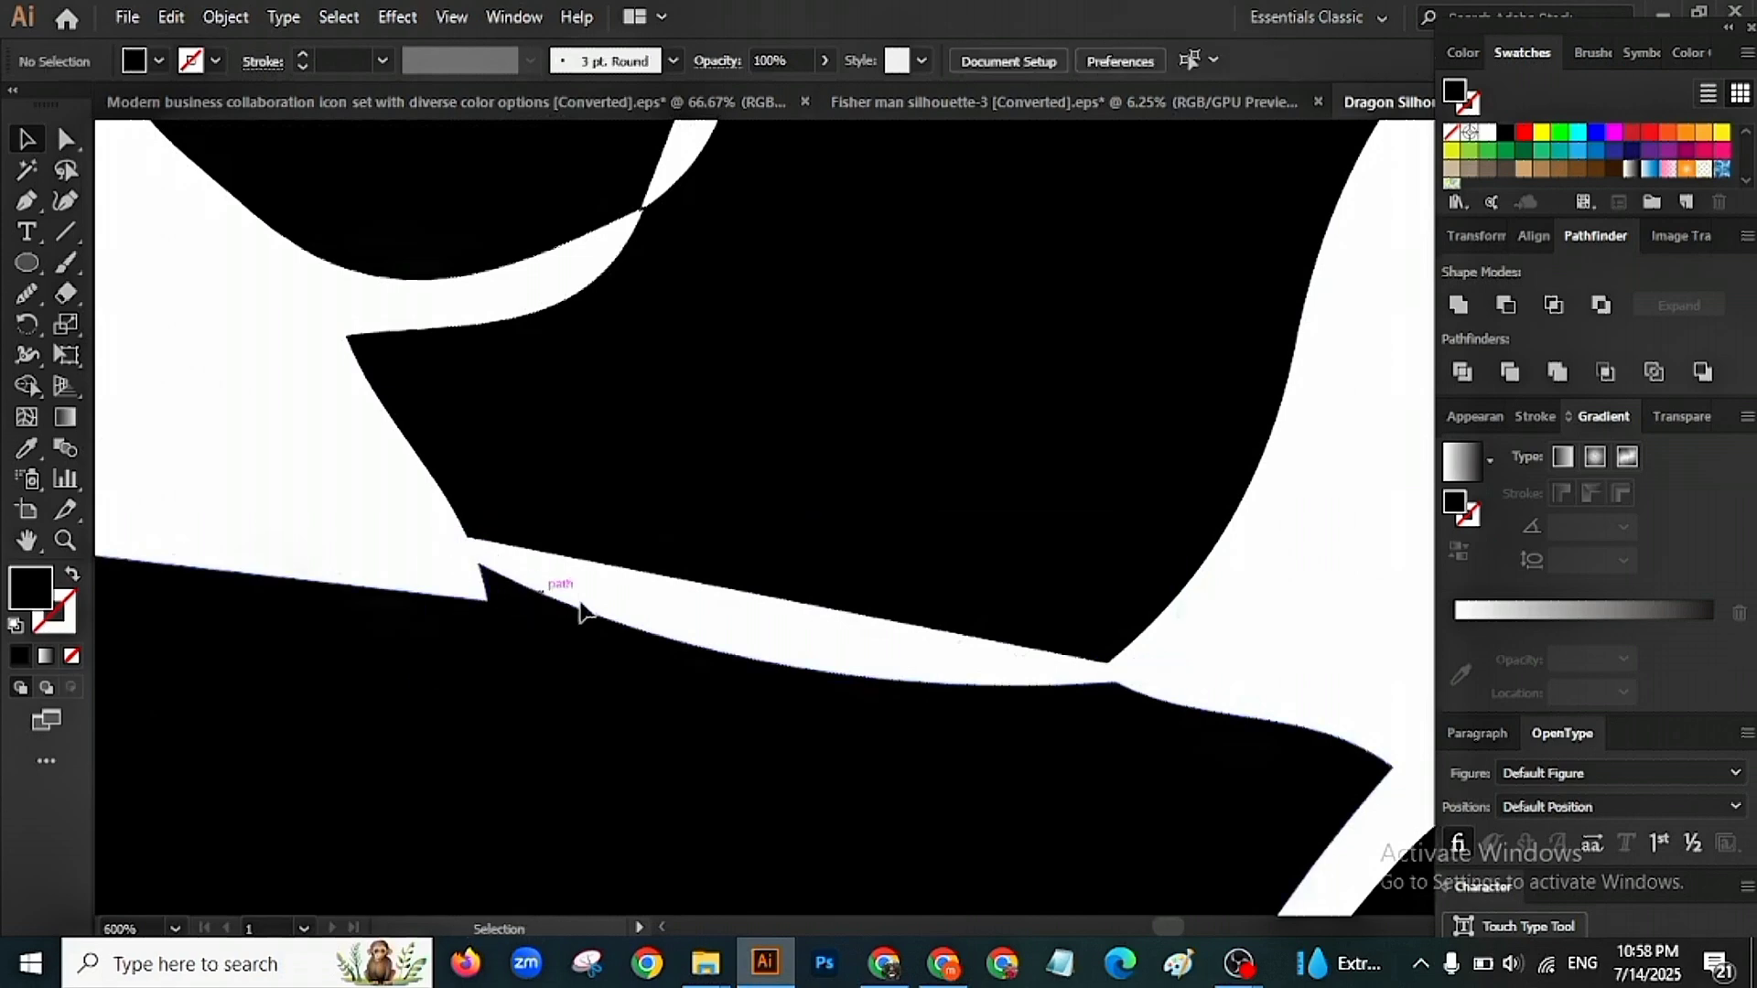
# Select the ledge shape and examine where the far hind foot is still joined to it.
pyautogui.scroll(-3, 844, 660)
pyautogui.scroll(-6, 843, 675)
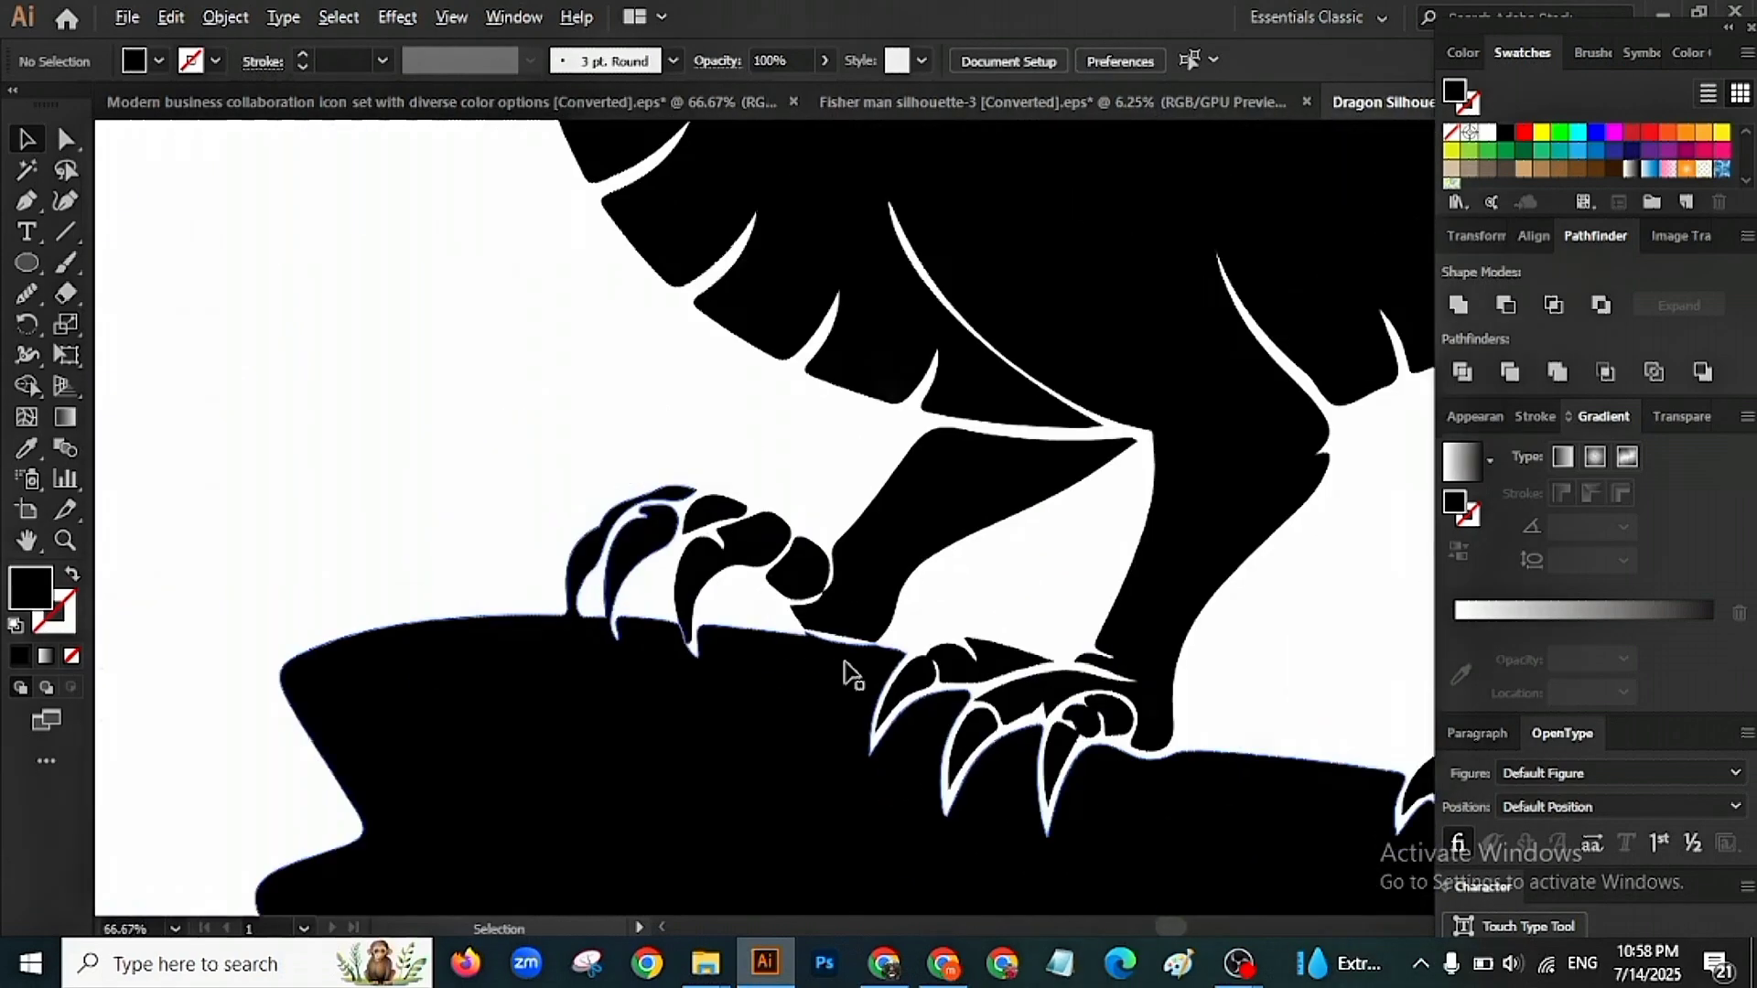
pyautogui.scroll(-1, 814, 700)
pyautogui.scroll(-1, 828, 700)
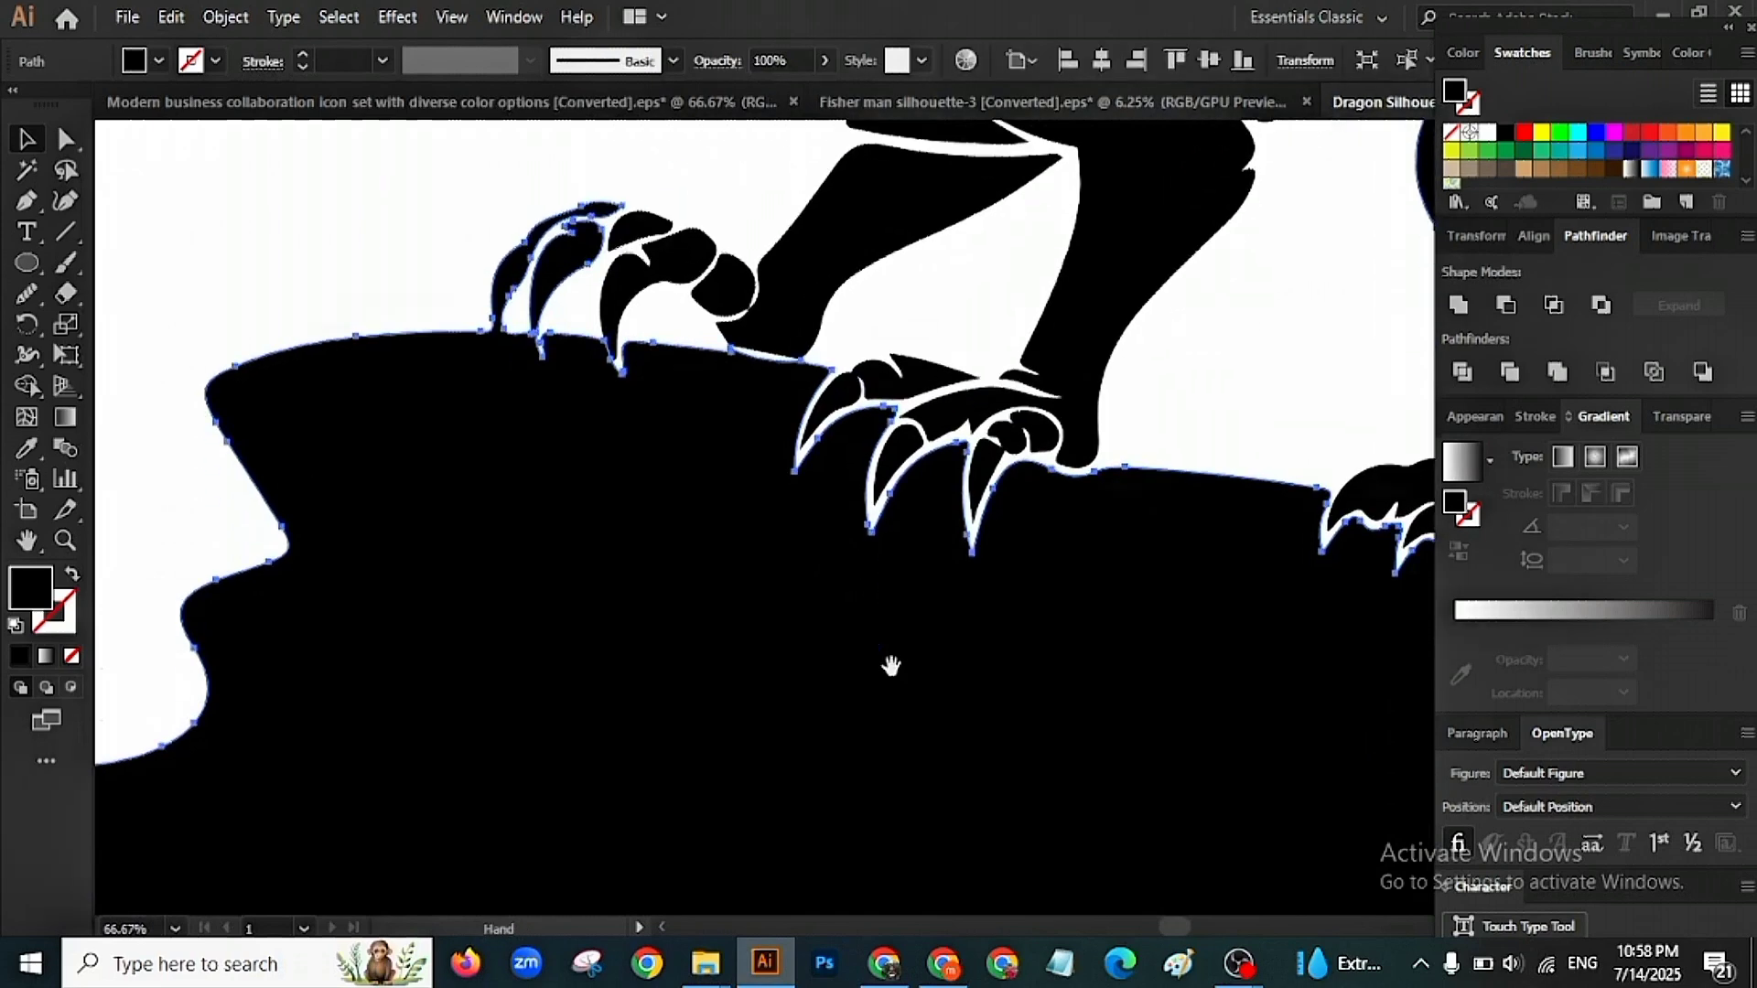
pyautogui.click(911, 662)
pyautogui.scroll(-1, 909, 658)
pyautogui.scroll(4, 874, 608)
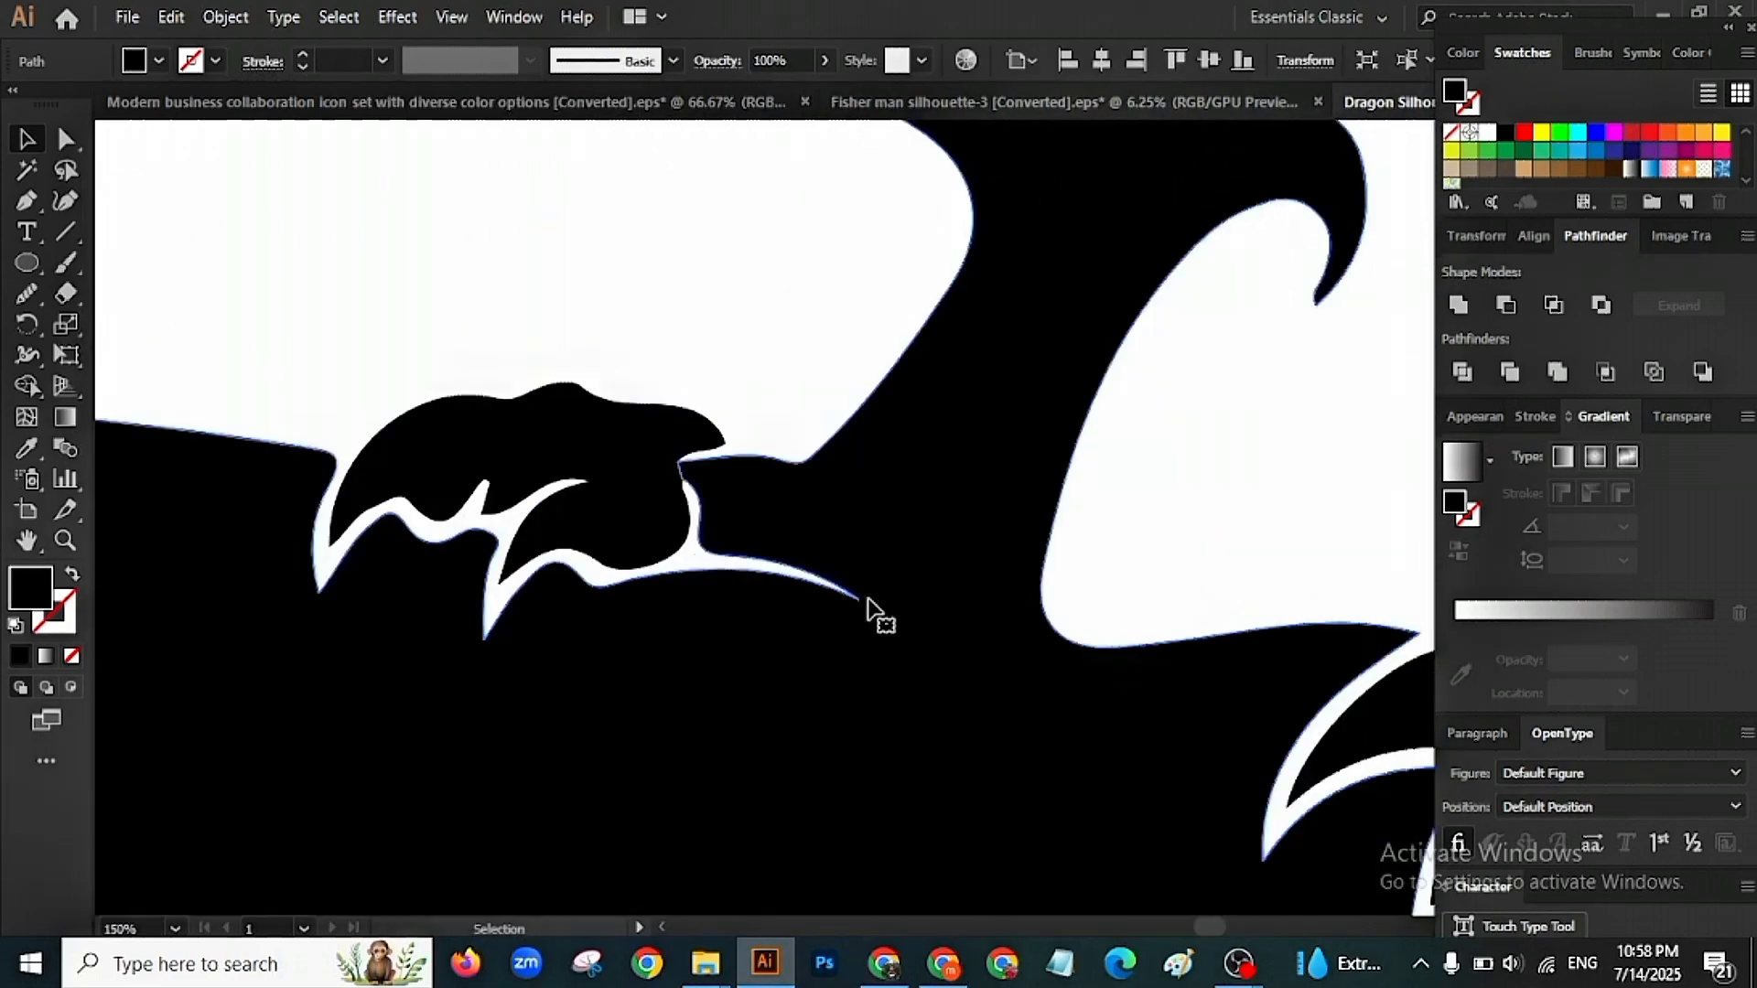
pyautogui.scroll(5, 868, 602)
pyautogui.moveTo(851, 578); pyautogui.dragTo(705, 560)
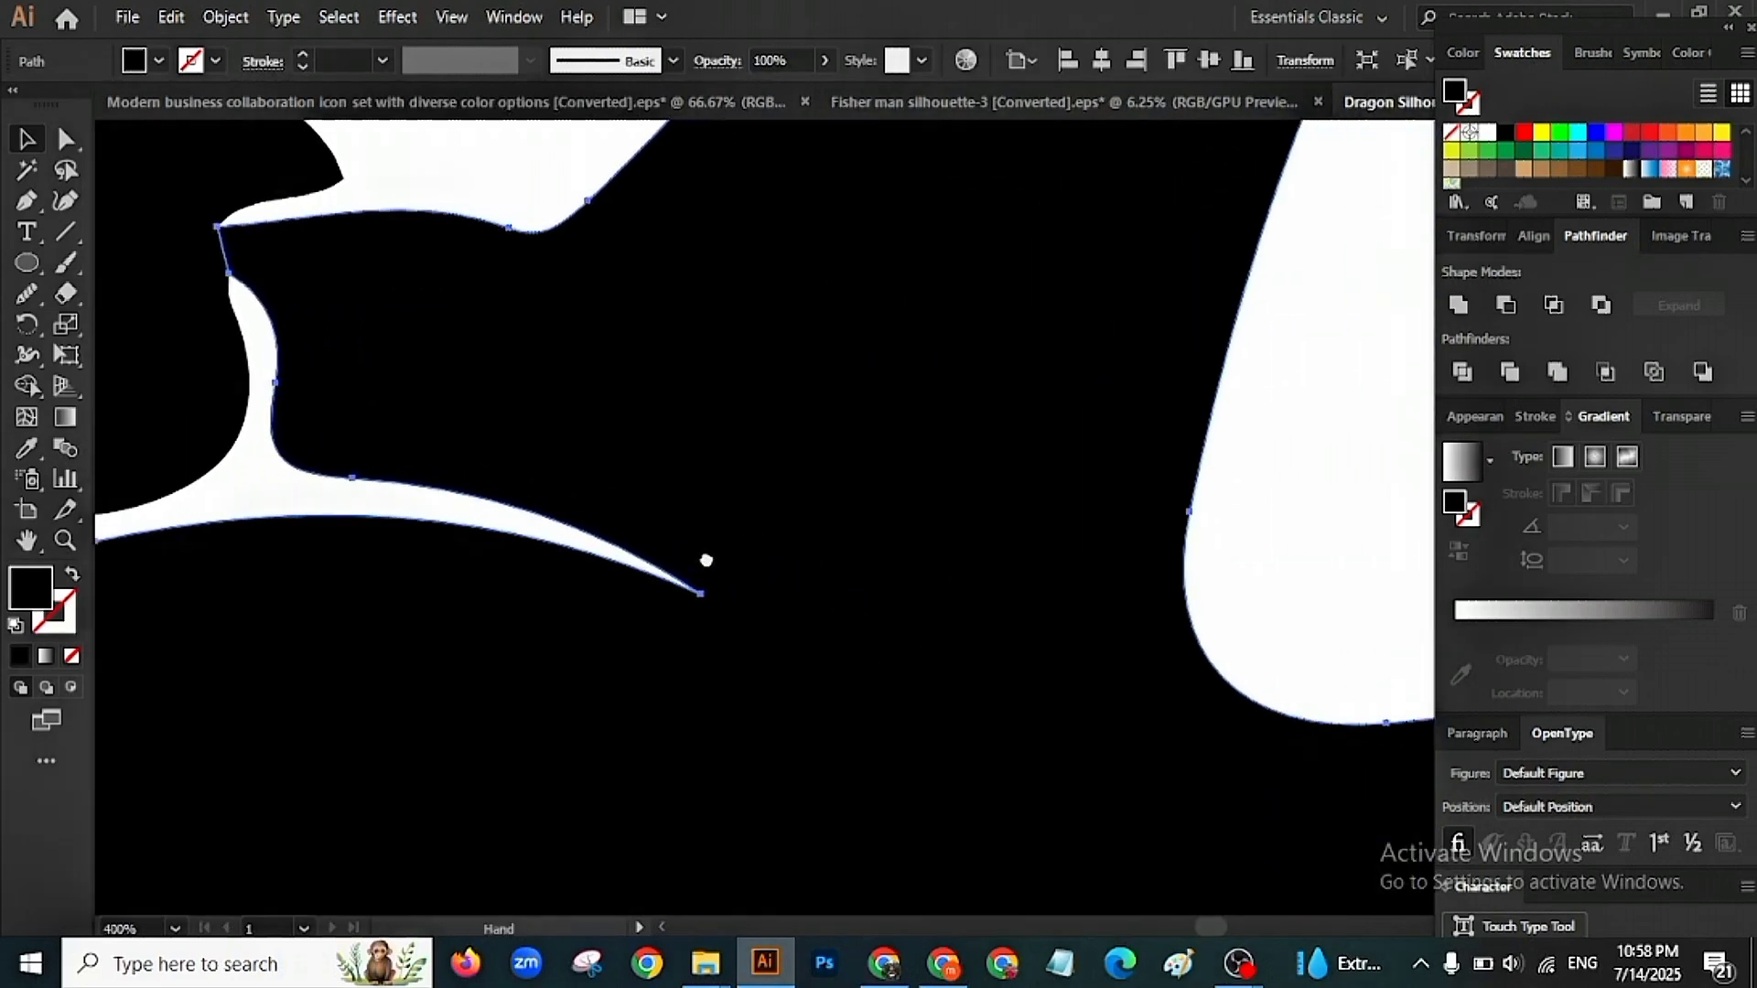
# Draw an unfilled, black-stroked curve with the Pen tool from the far hind foot's white gap to the open area behind the leg.
pyautogui.hotkey('ctrl', 'shift', 'a')
pyautogui.click(27, 200)
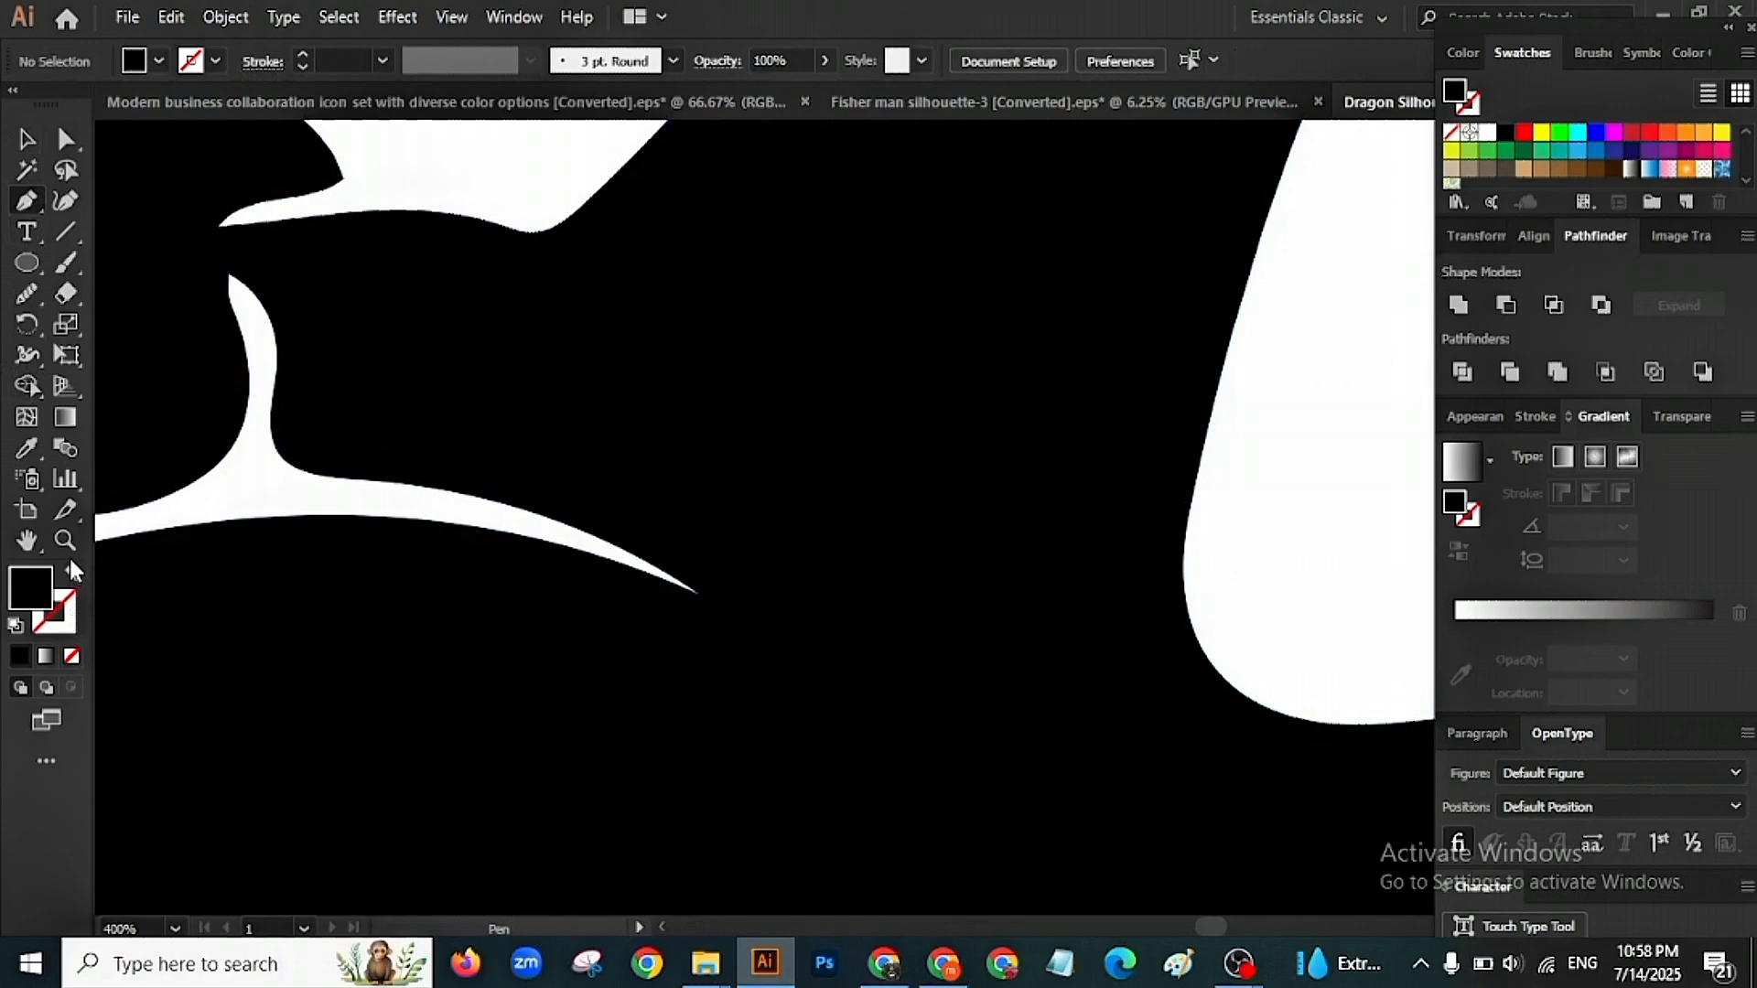
pyautogui.click(73, 576)
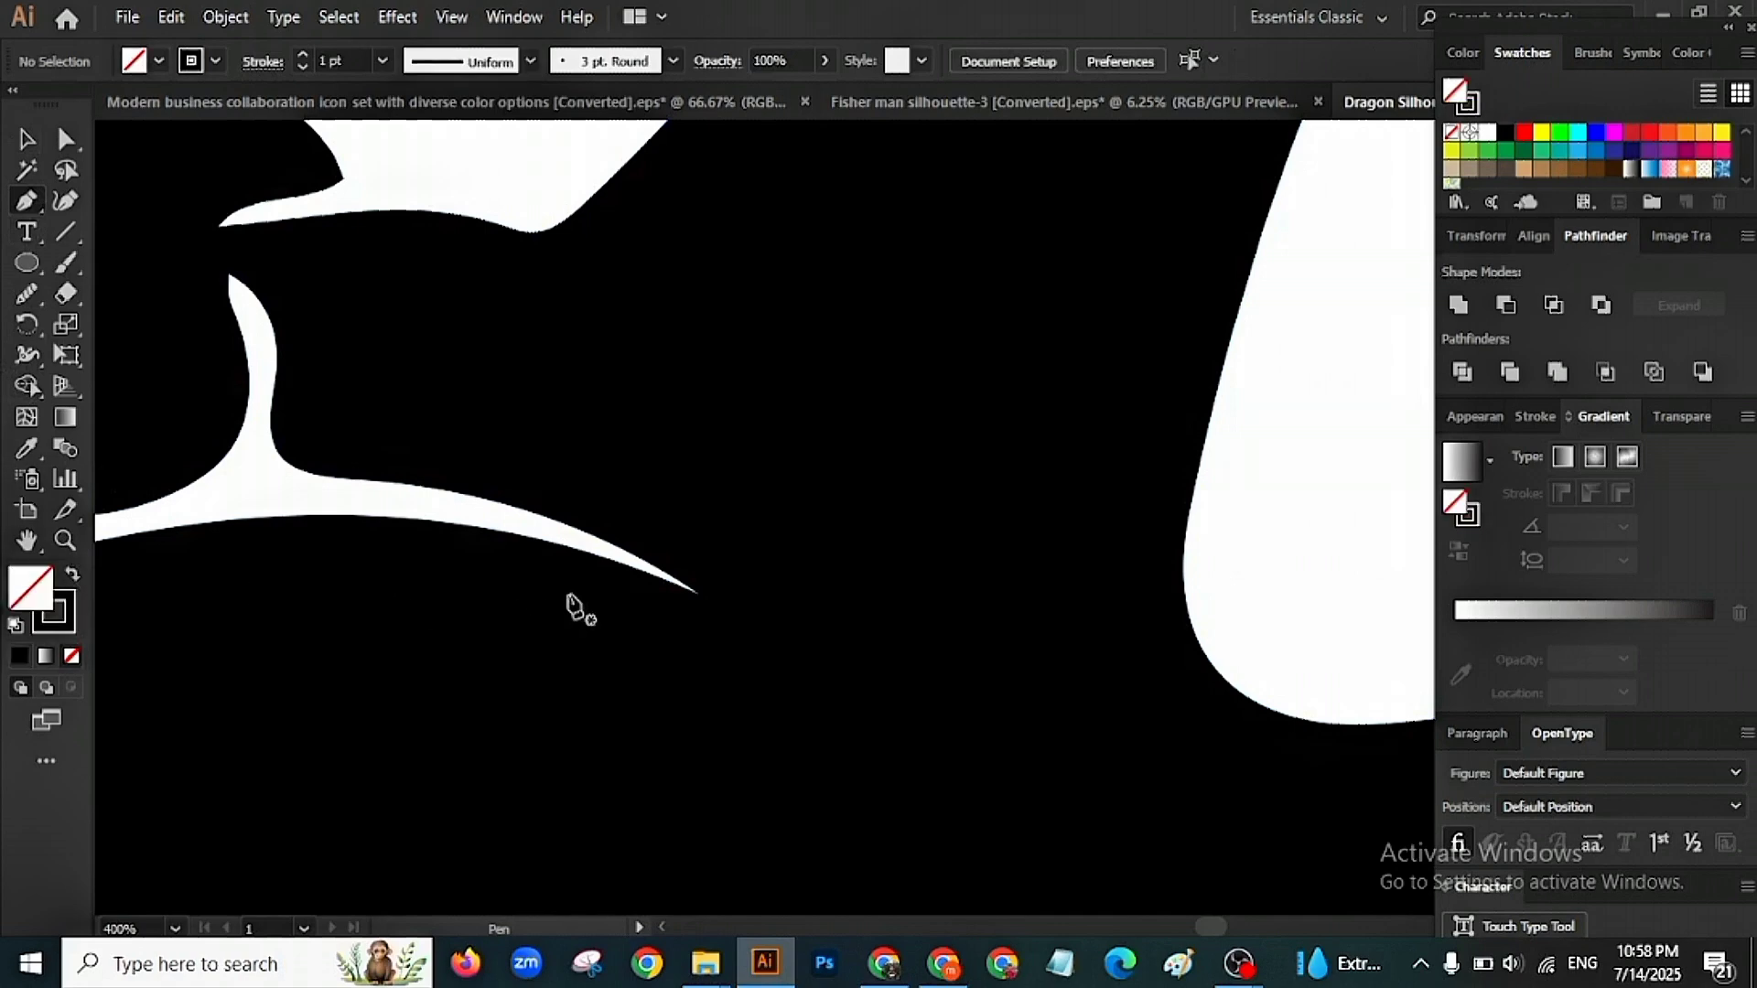
pyautogui.click(583, 543)
pyautogui.moveTo(1340, 693)
pyautogui.mouseDown()
pyautogui.moveTo(1397, 682)
pyautogui.moveTo(1475, 627)
pyautogui.mouseUp()
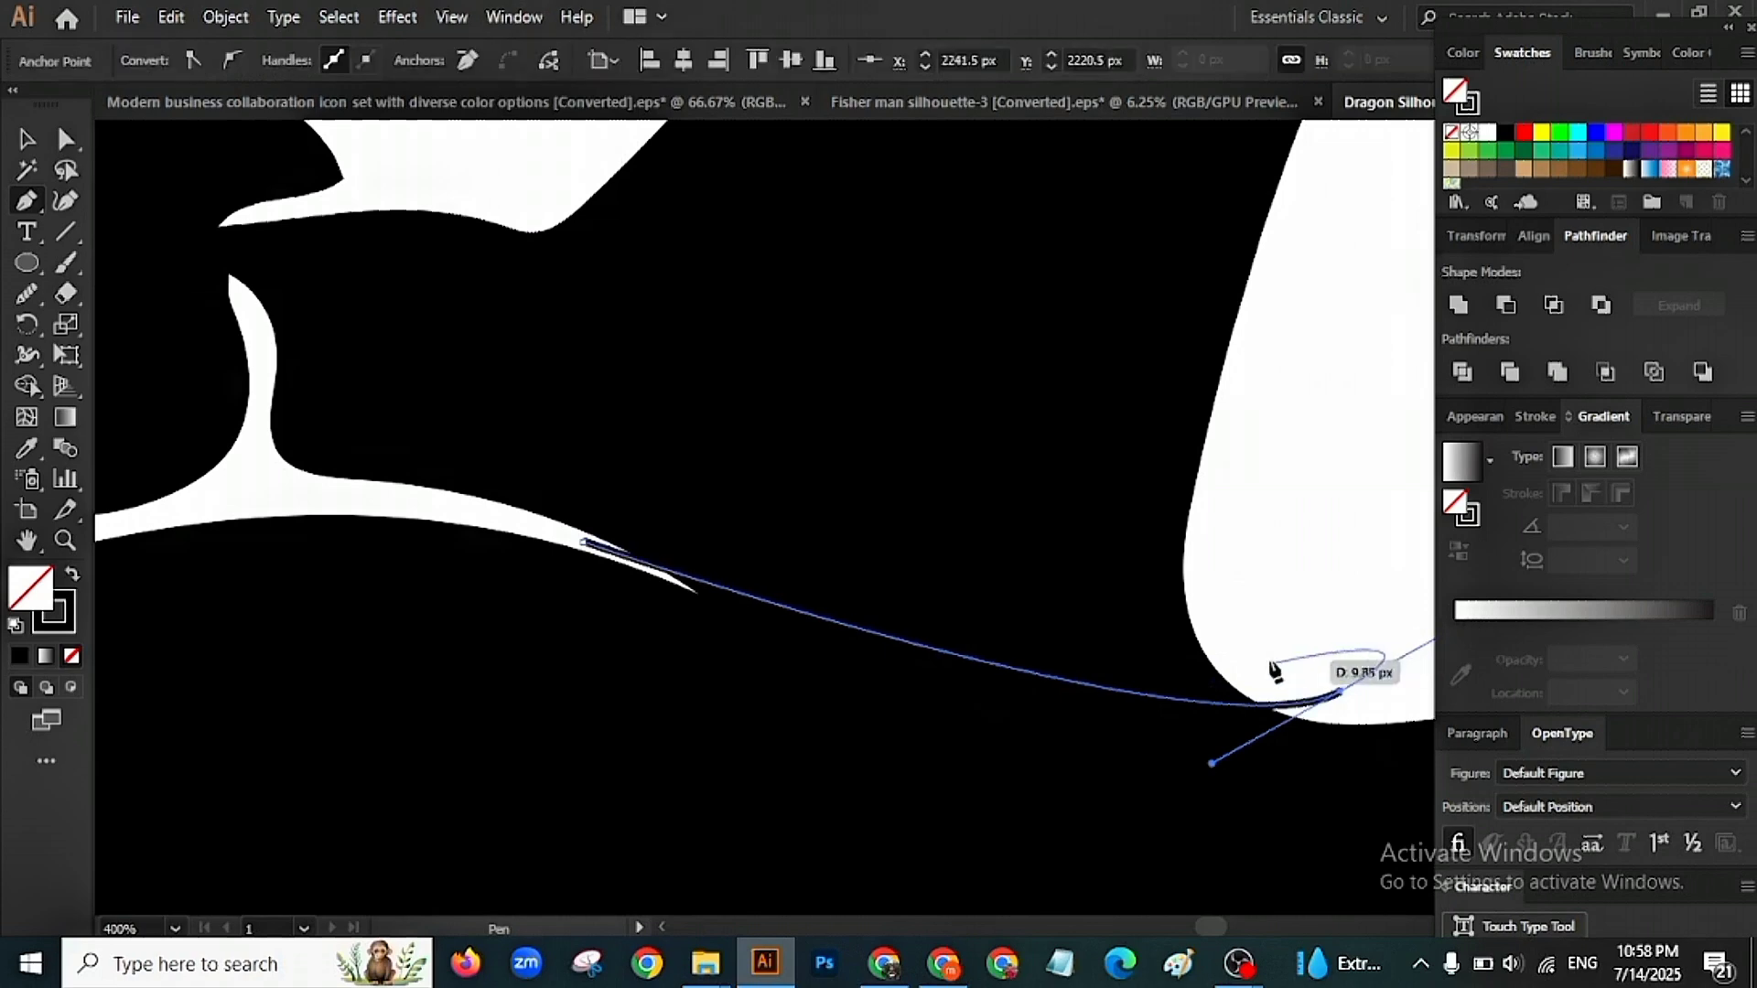
pyautogui.press('v')
pyautogui.click(1250, 643)
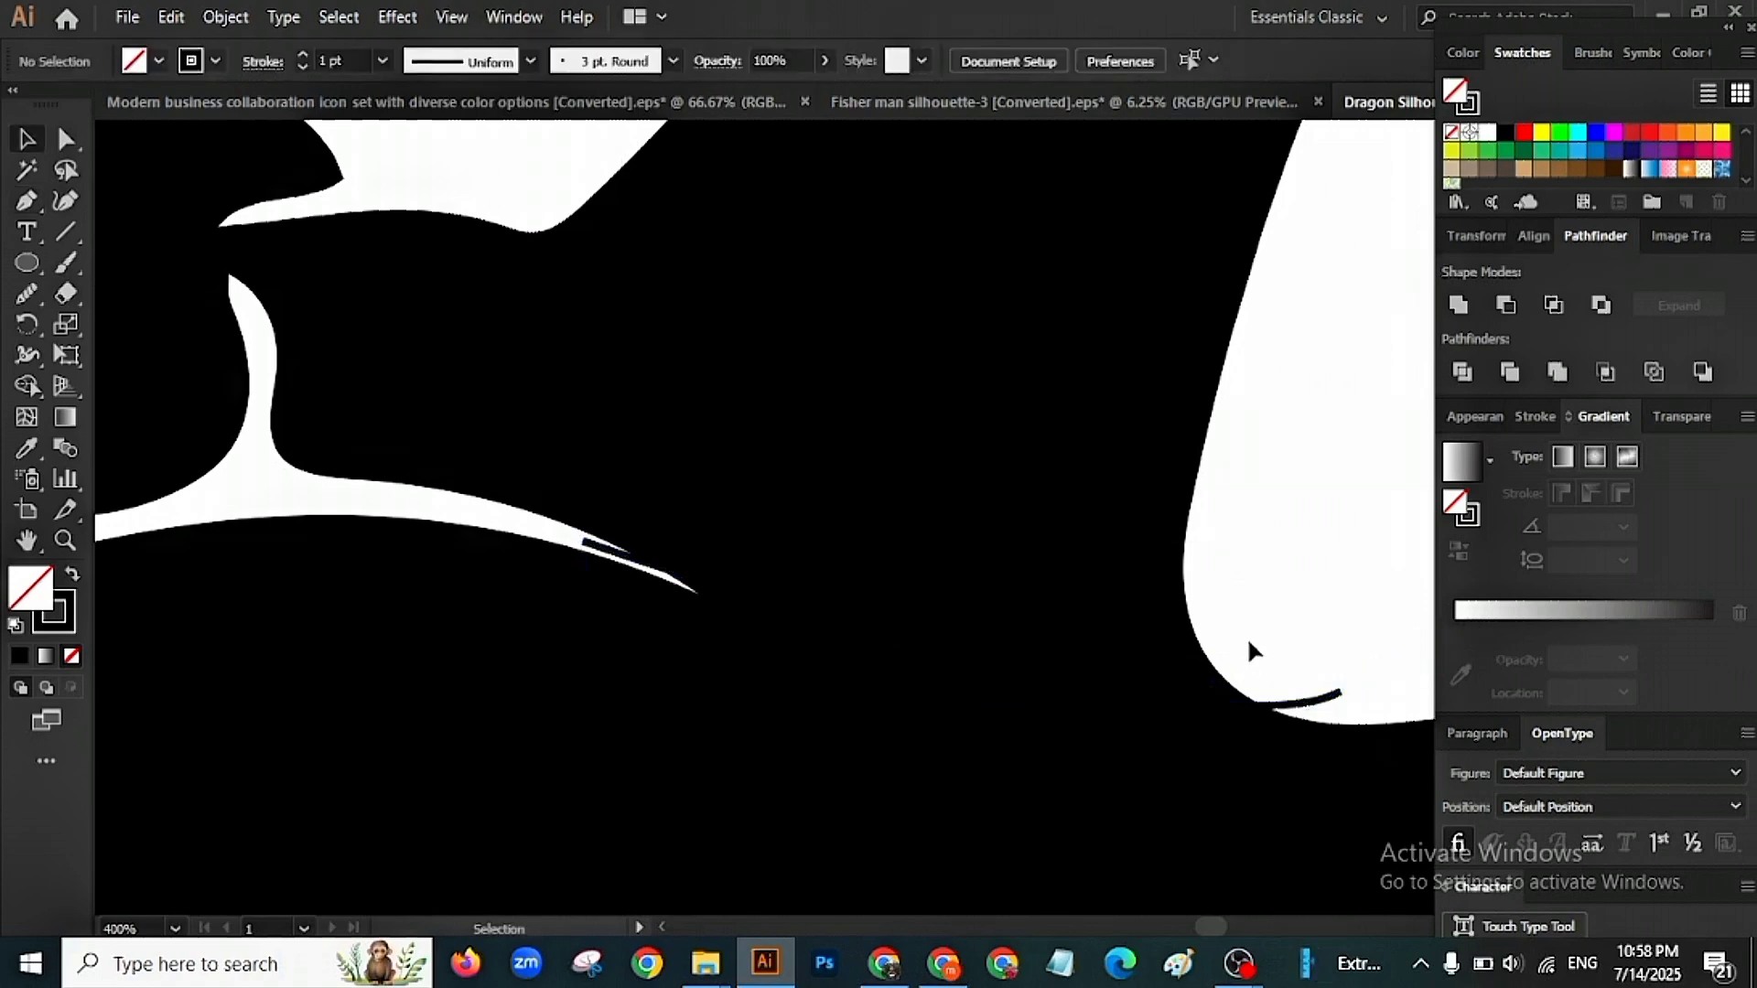
# Divide the far hind leg from the ledge along the curve with Pathfinder, ungroup the pieces, and select the ledge piece.
pyautogui.moveTo(1255, 576); pyautogui.dragTo(815, 848)
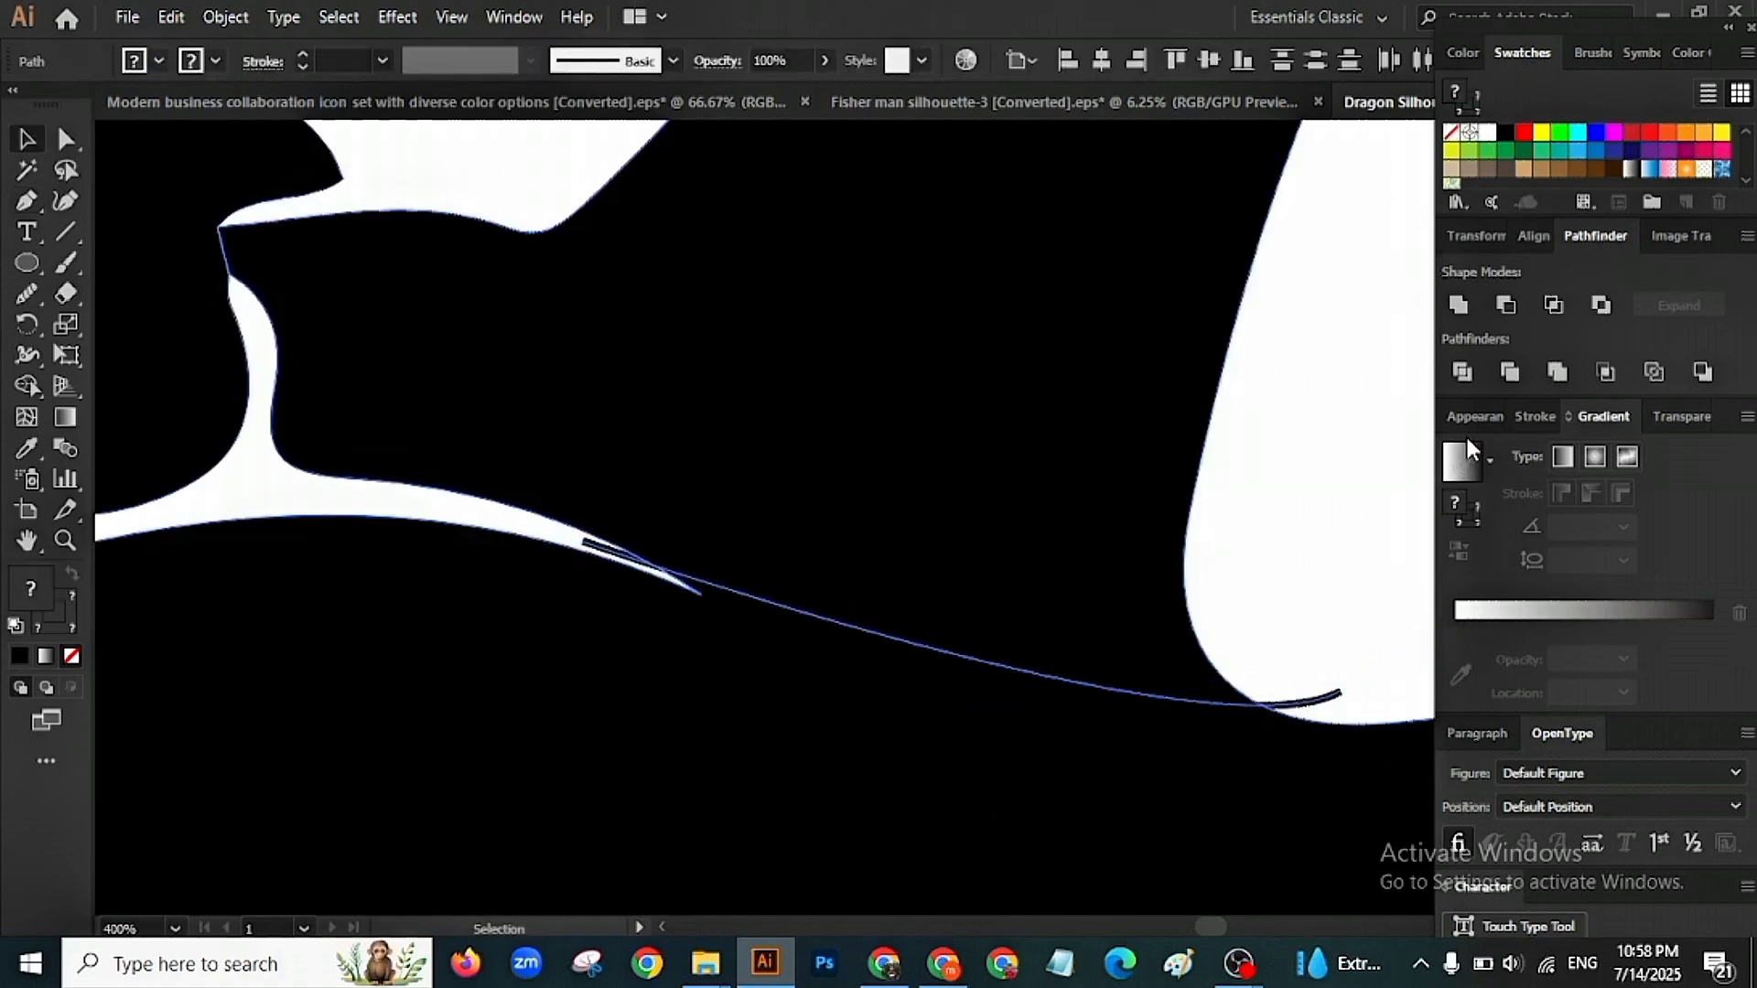
pyautogui.click(1462, 368)
pyautogui.rightClick(1316, 403)
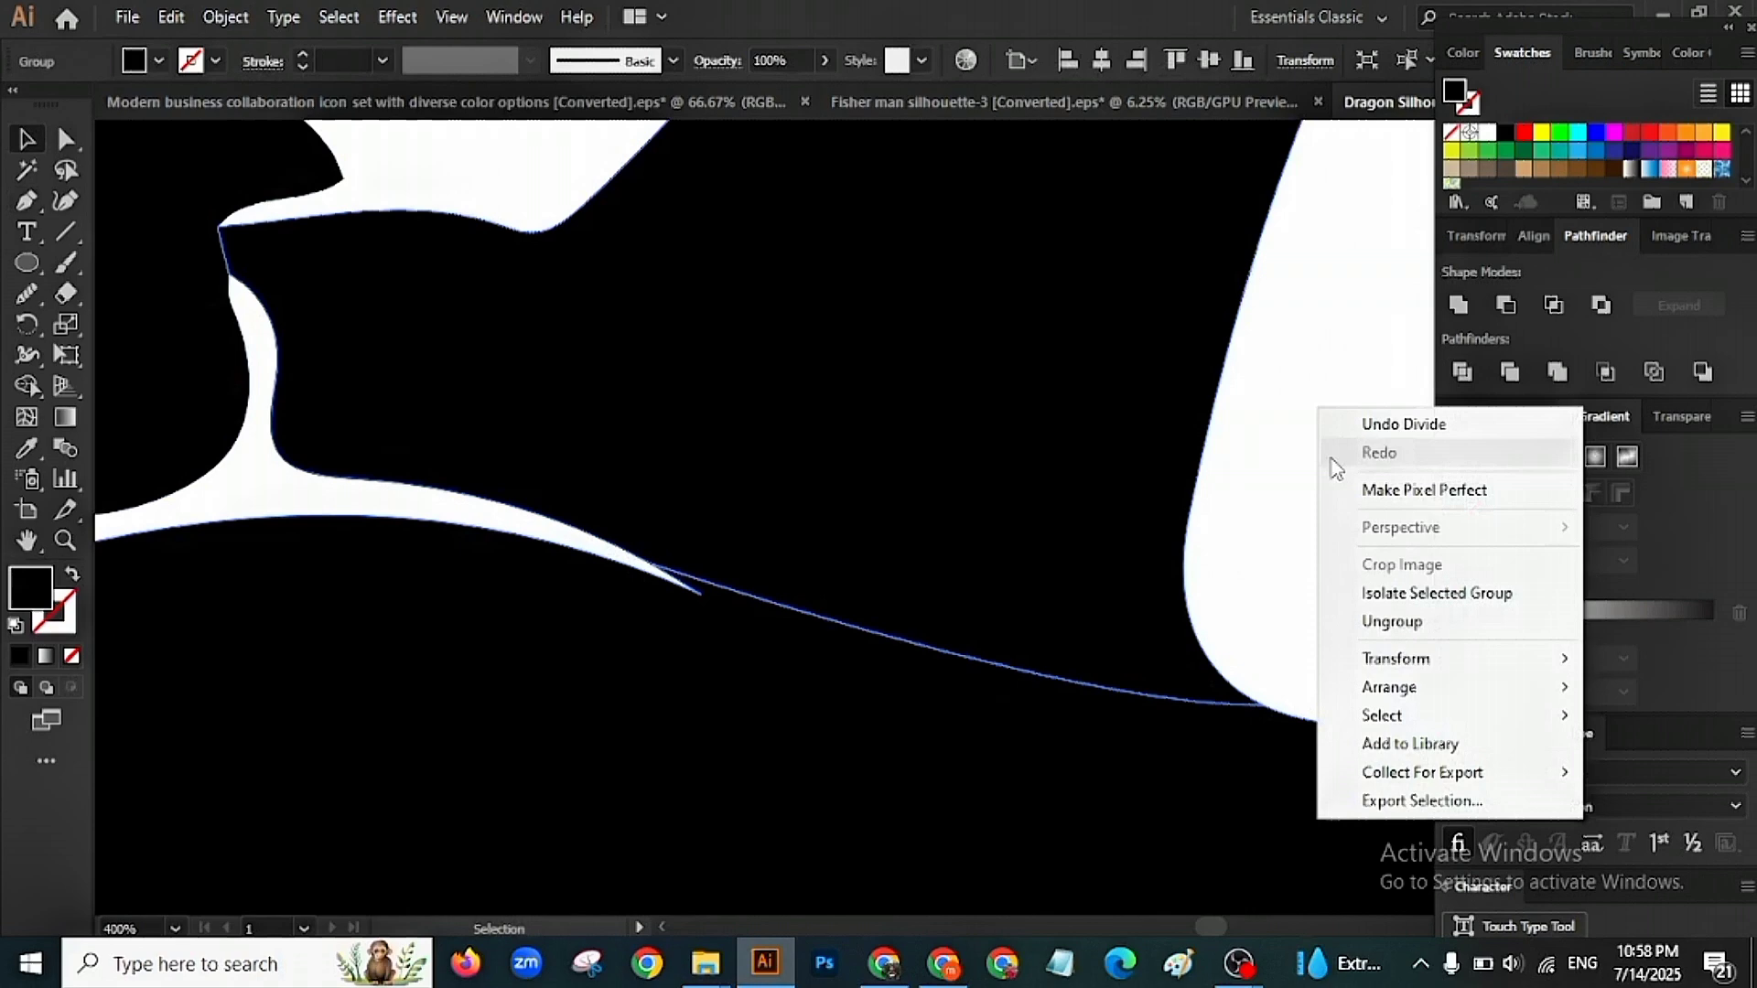
pyautogui.click(1382, 621)
pyautogui.click(1281, 557)
pyautogui.click(899, 752)
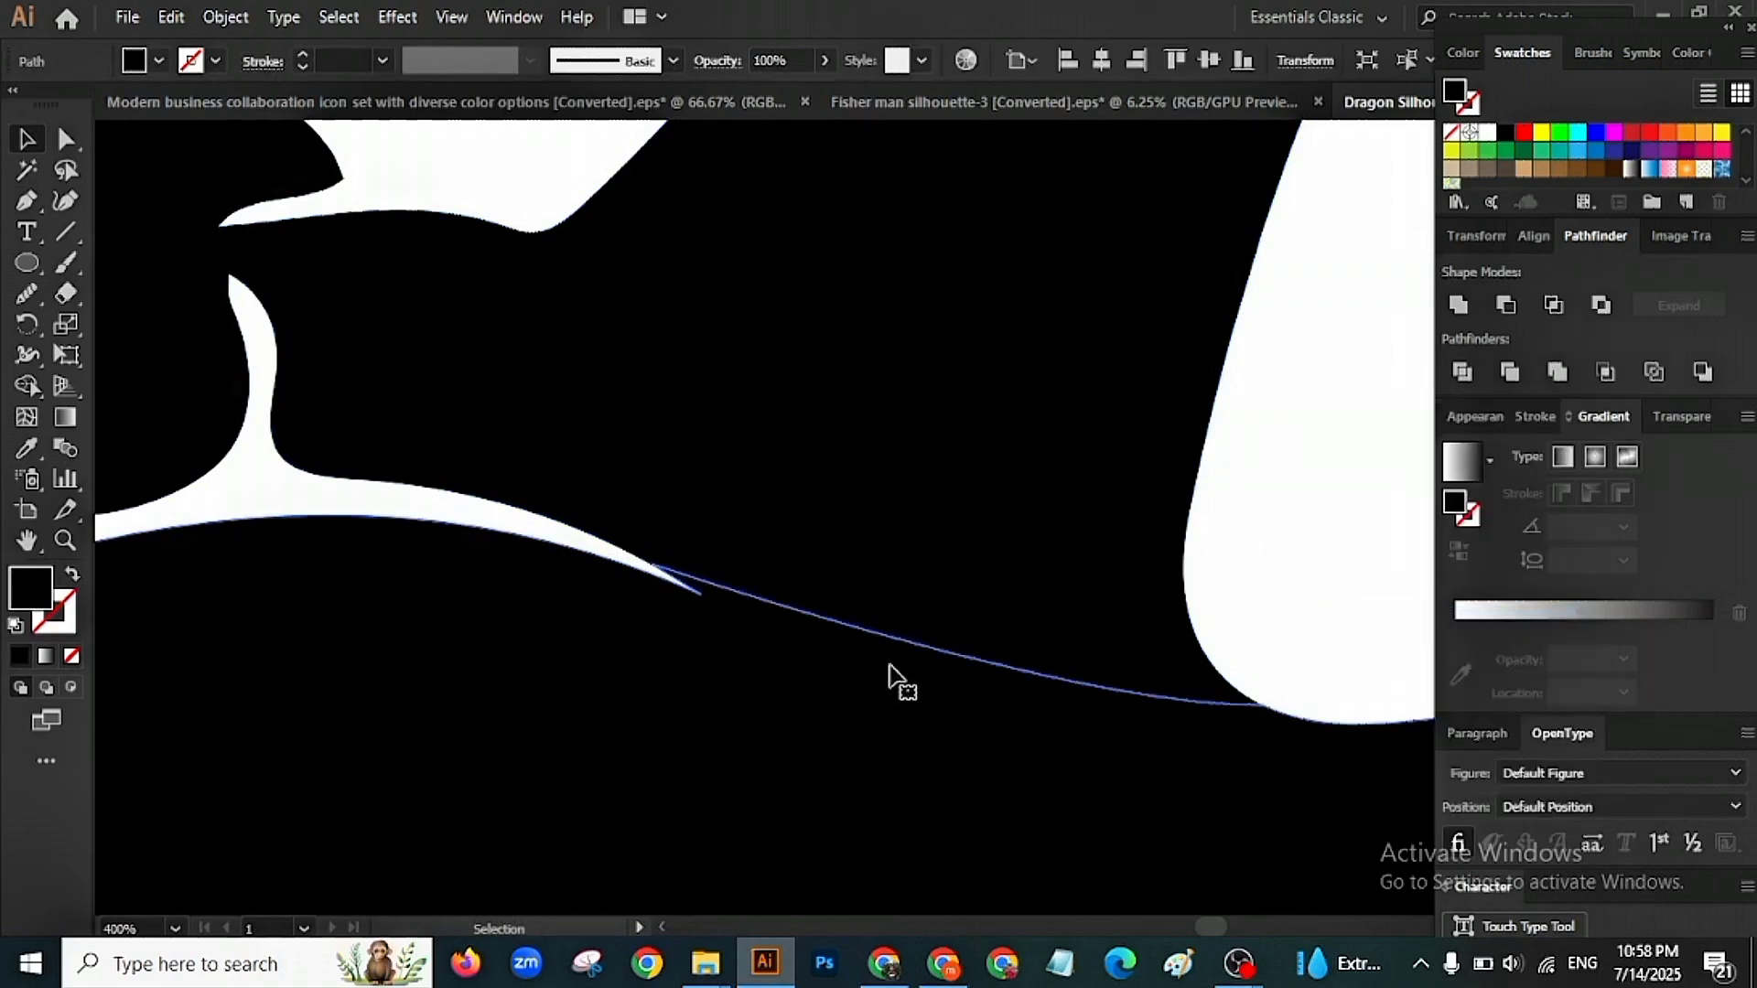
# Delete the selected rocky ledge piece beneath the dragon's feet.
pyautogui.scroll(-5, 895, 661)
pyautogui.moveTo(1179, 597); pyautogui.dragTo(1066, 509)
pyautogui.scroll(-4, 1061, 549)
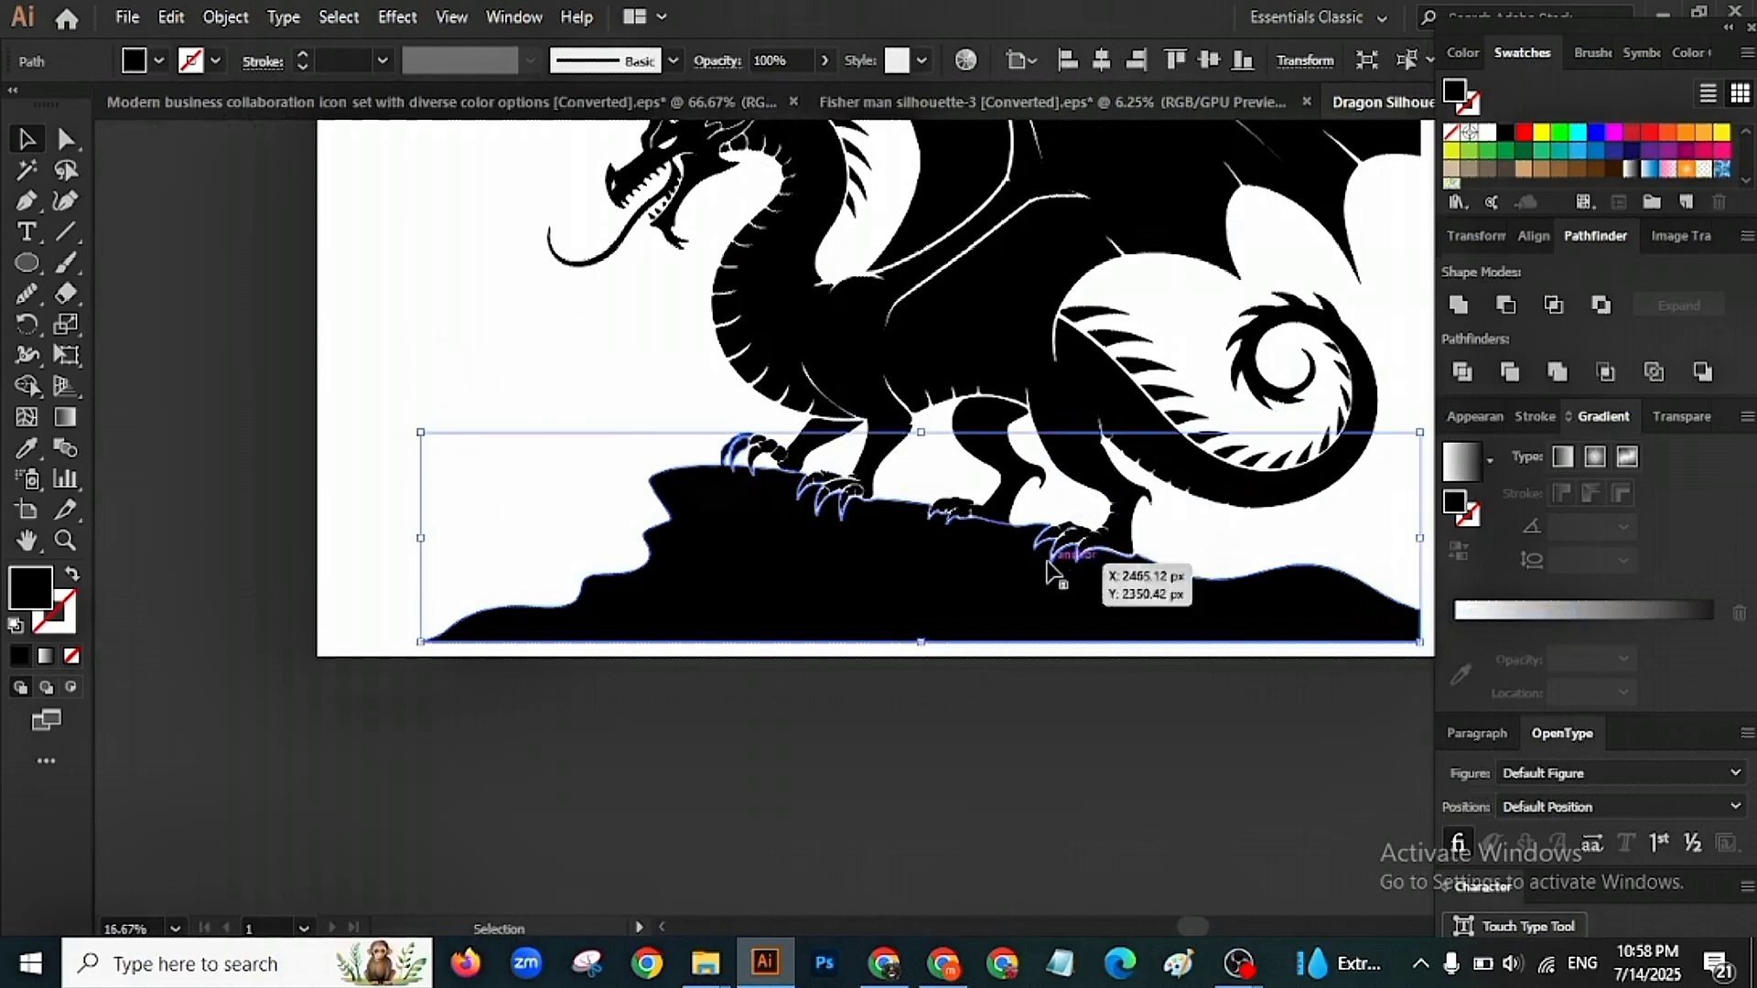
pyautogui.press('Delete')
pyautogui.moveTo(1012, 552); pyautogui.dragTo(910, 659)
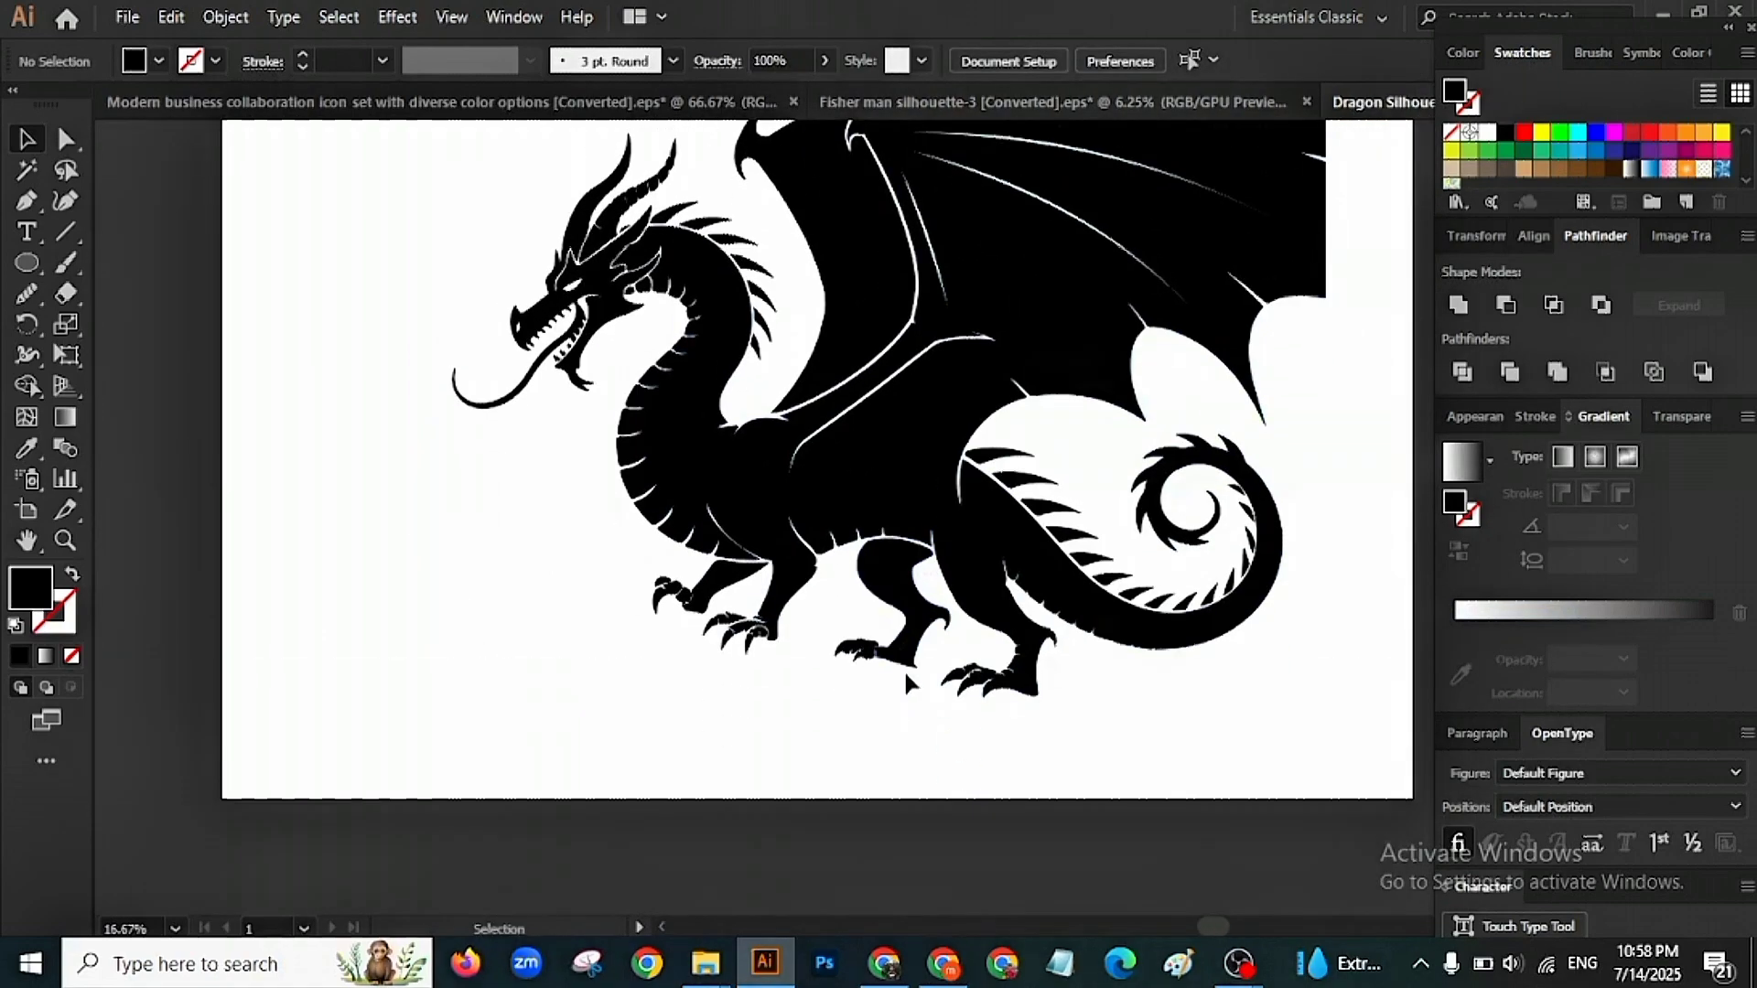
# Round off the sharp corner at the heel of the far hind foot with its live corner control.
pyautogui.scroll(3, 903, 668)
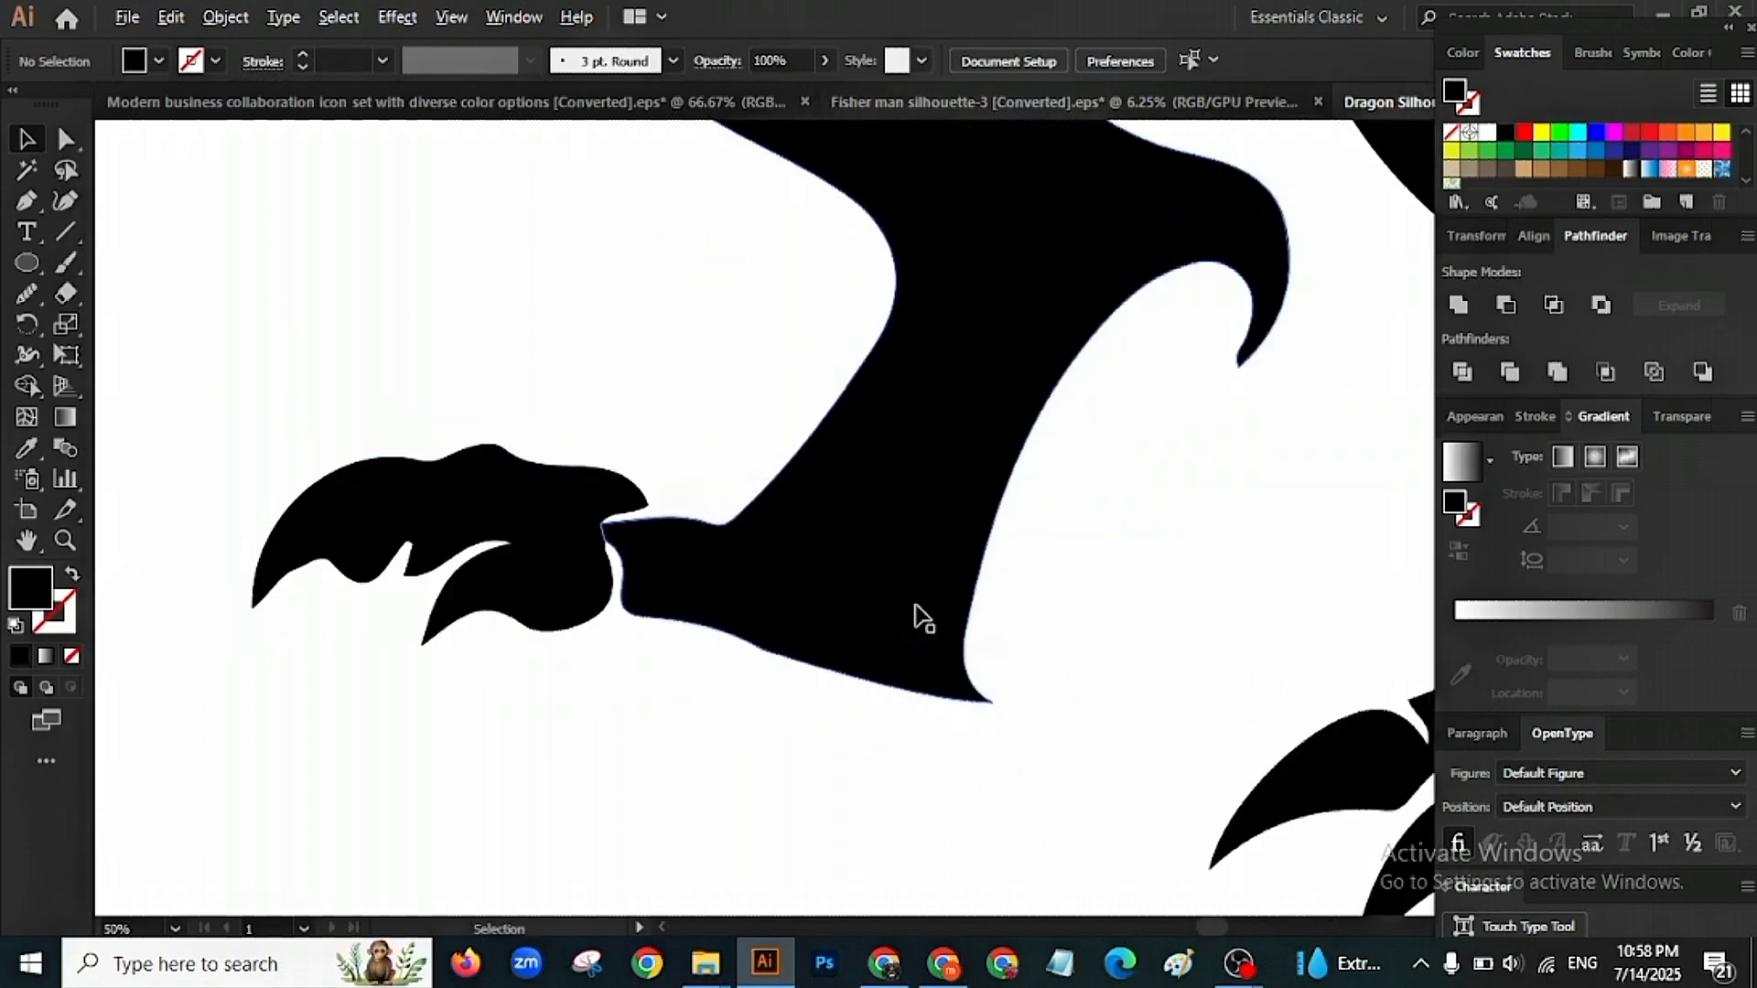
pyautogui.scroll(5, 964, 693)
pyautogui.click(969, 718)
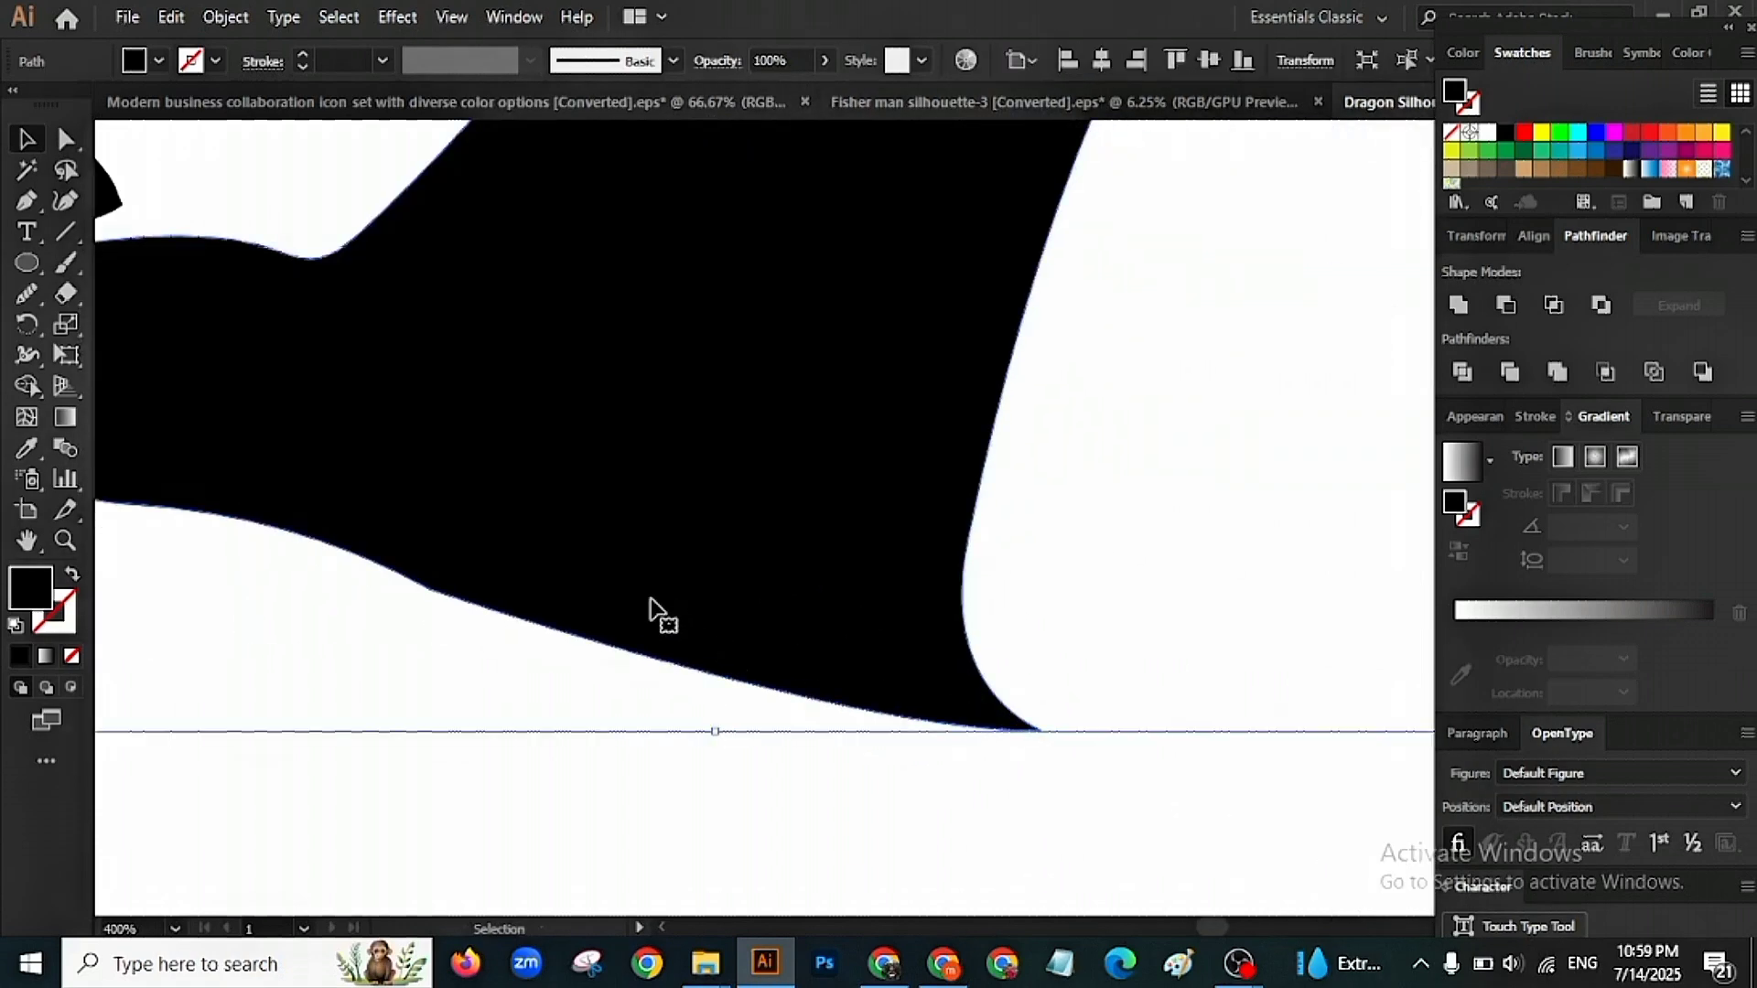
pyautogui.click(67, 142)
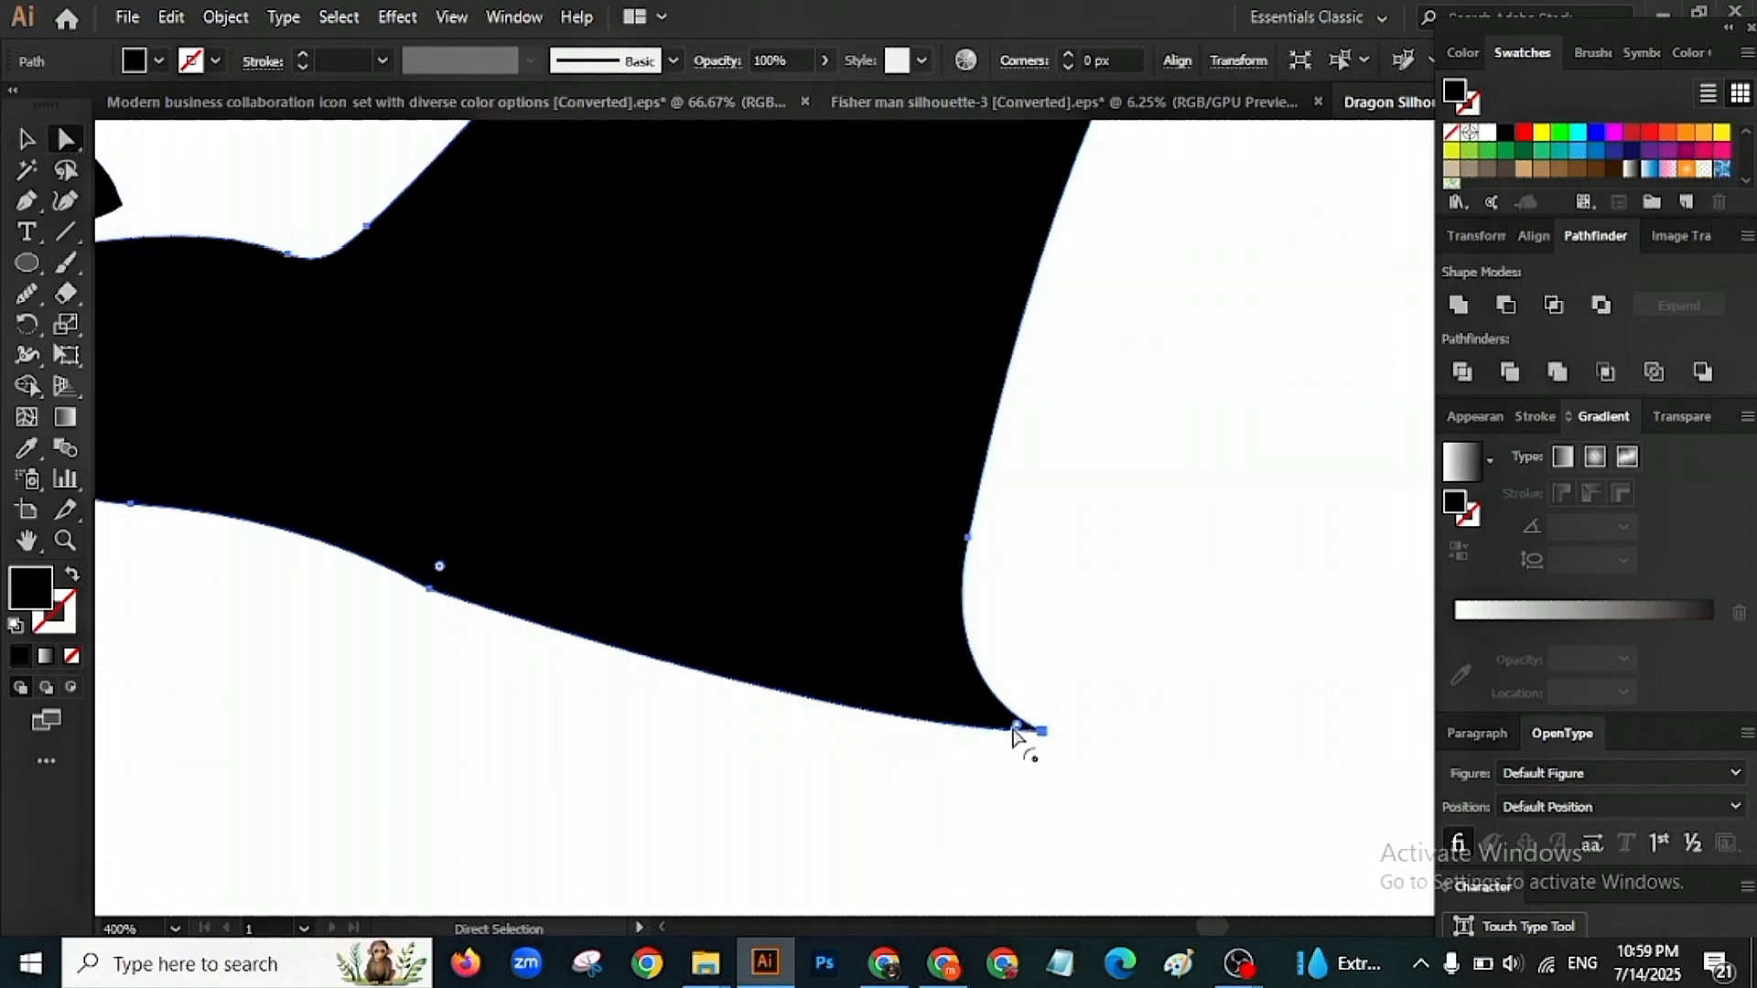
pyautogui.moveTo(1014, 732); pyautogui.dragTo(948, 760)
pyautogui.click(785, 759)
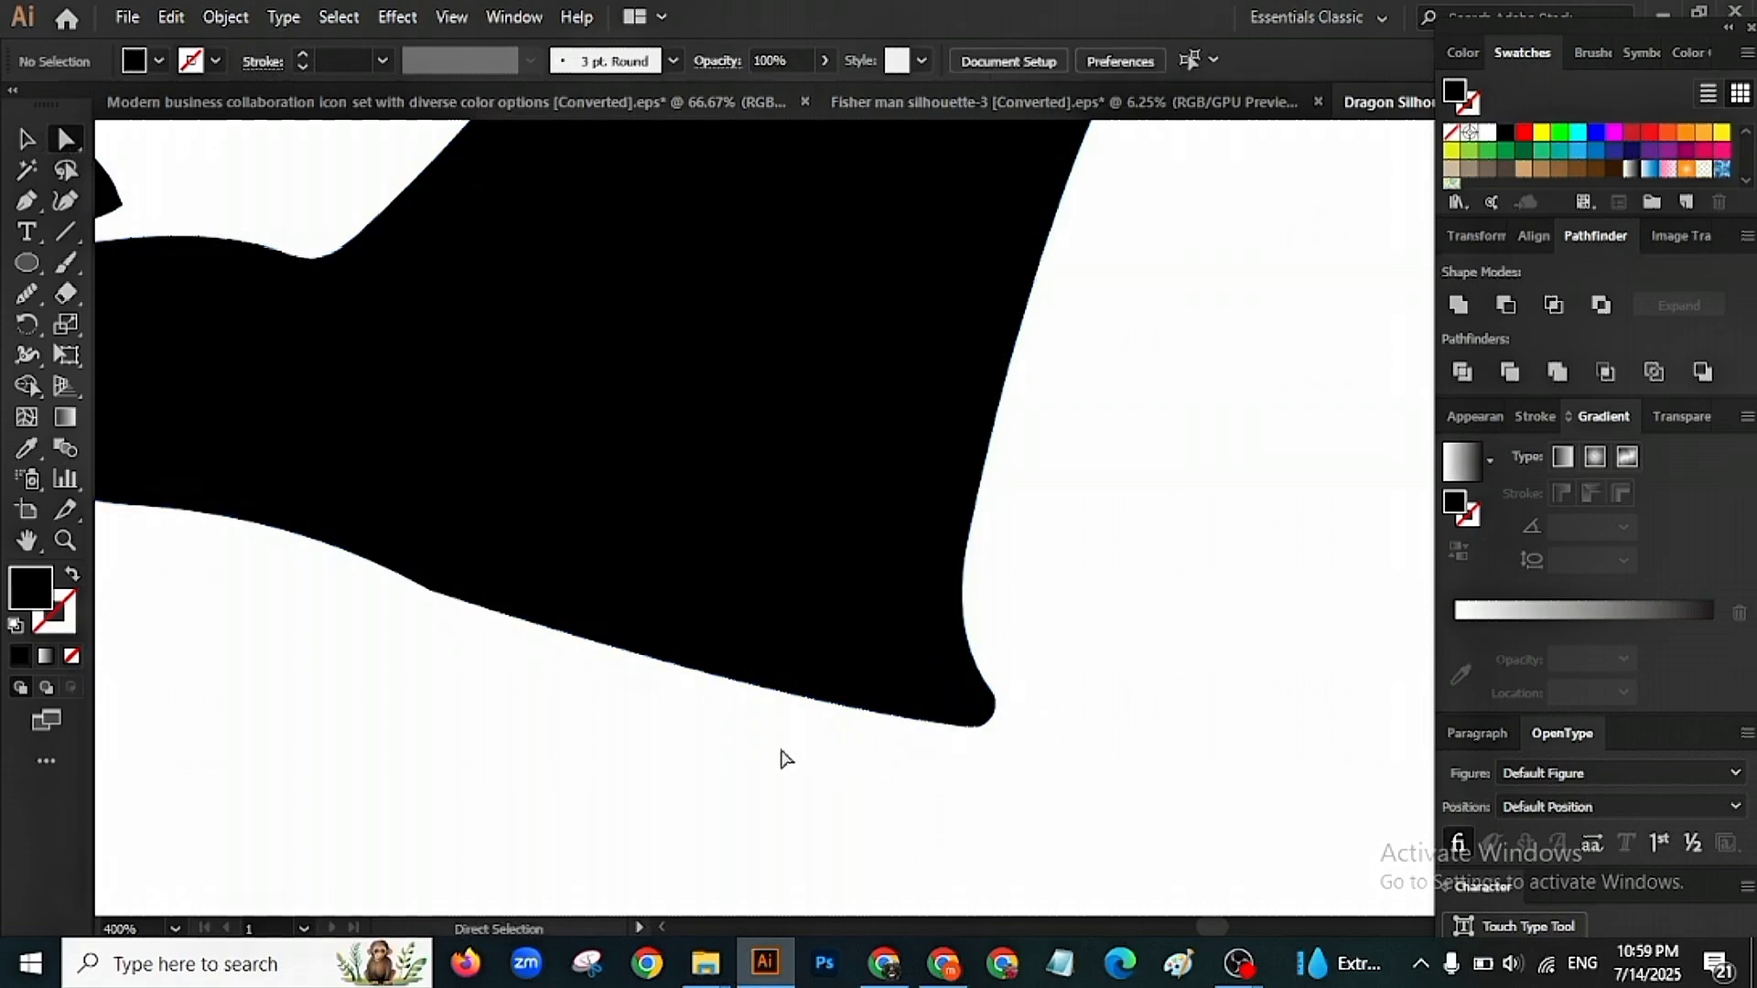
# Examine the dragon's claws, legs, mouth and overall outline for leftover flaws.
pyautogui.scroll(-5, 782, 758)
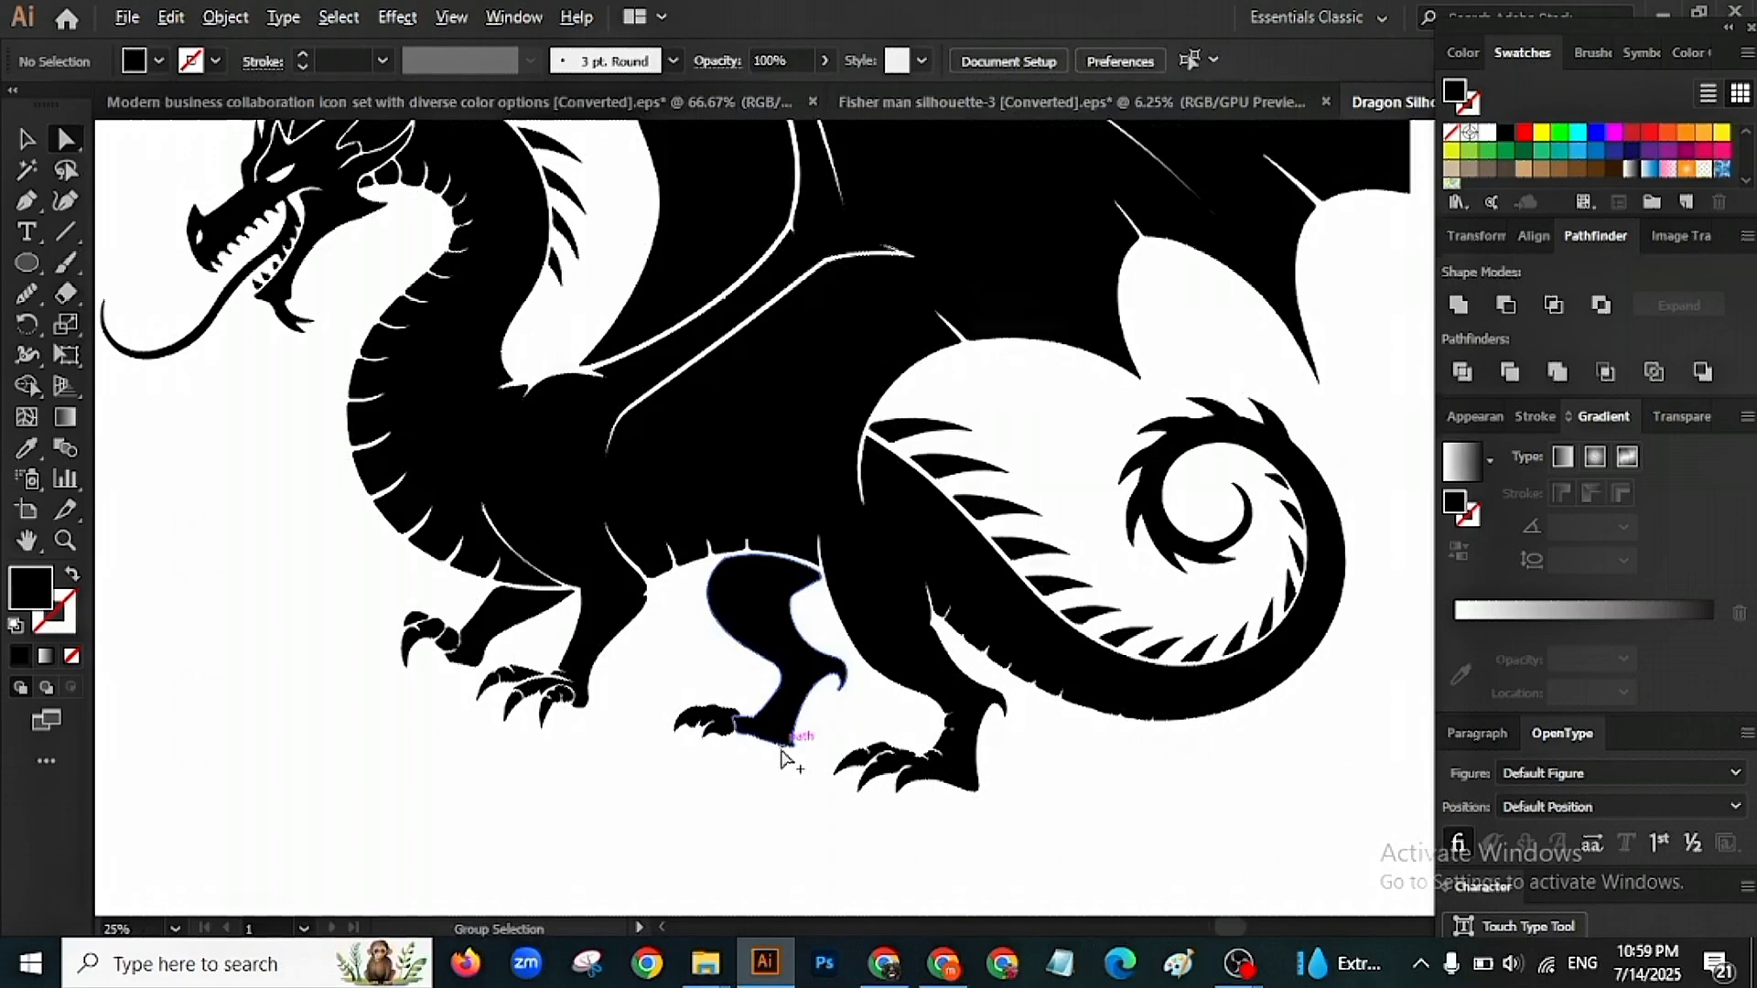
pyautogui.scroll(5, 942, 768)
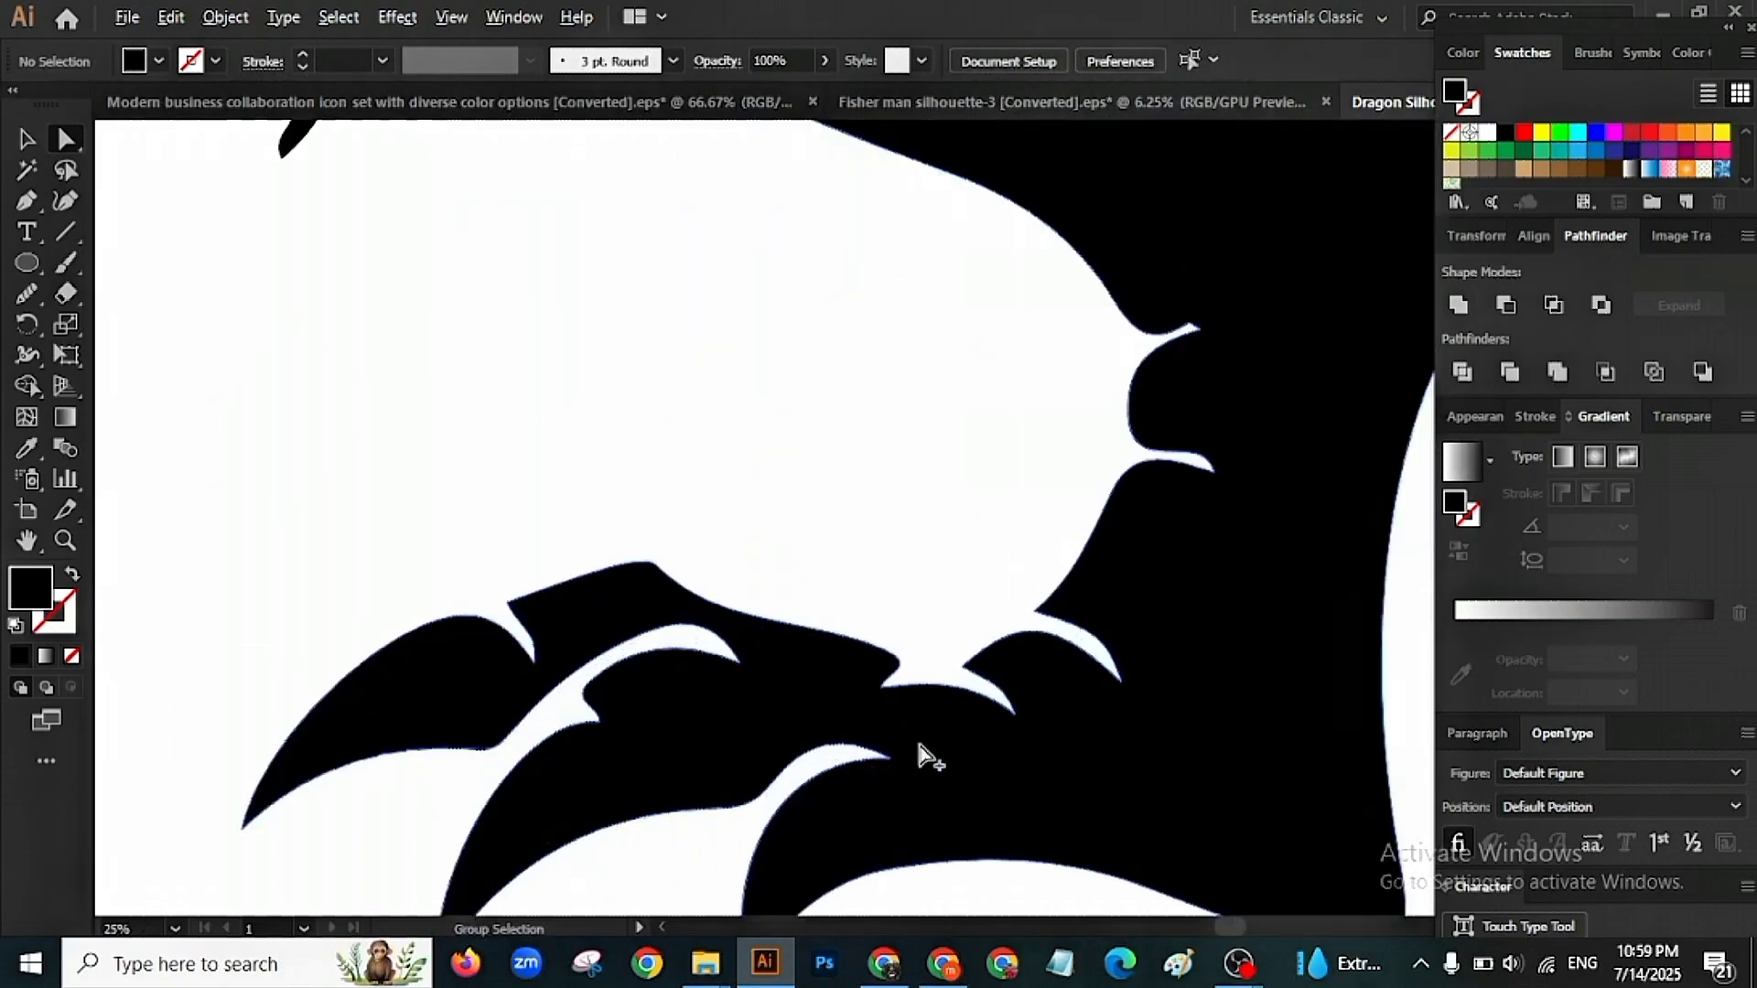
pyautogui.scroll(-3, 924, 755)
pyautogui.scroll(-5, 1166, 695)
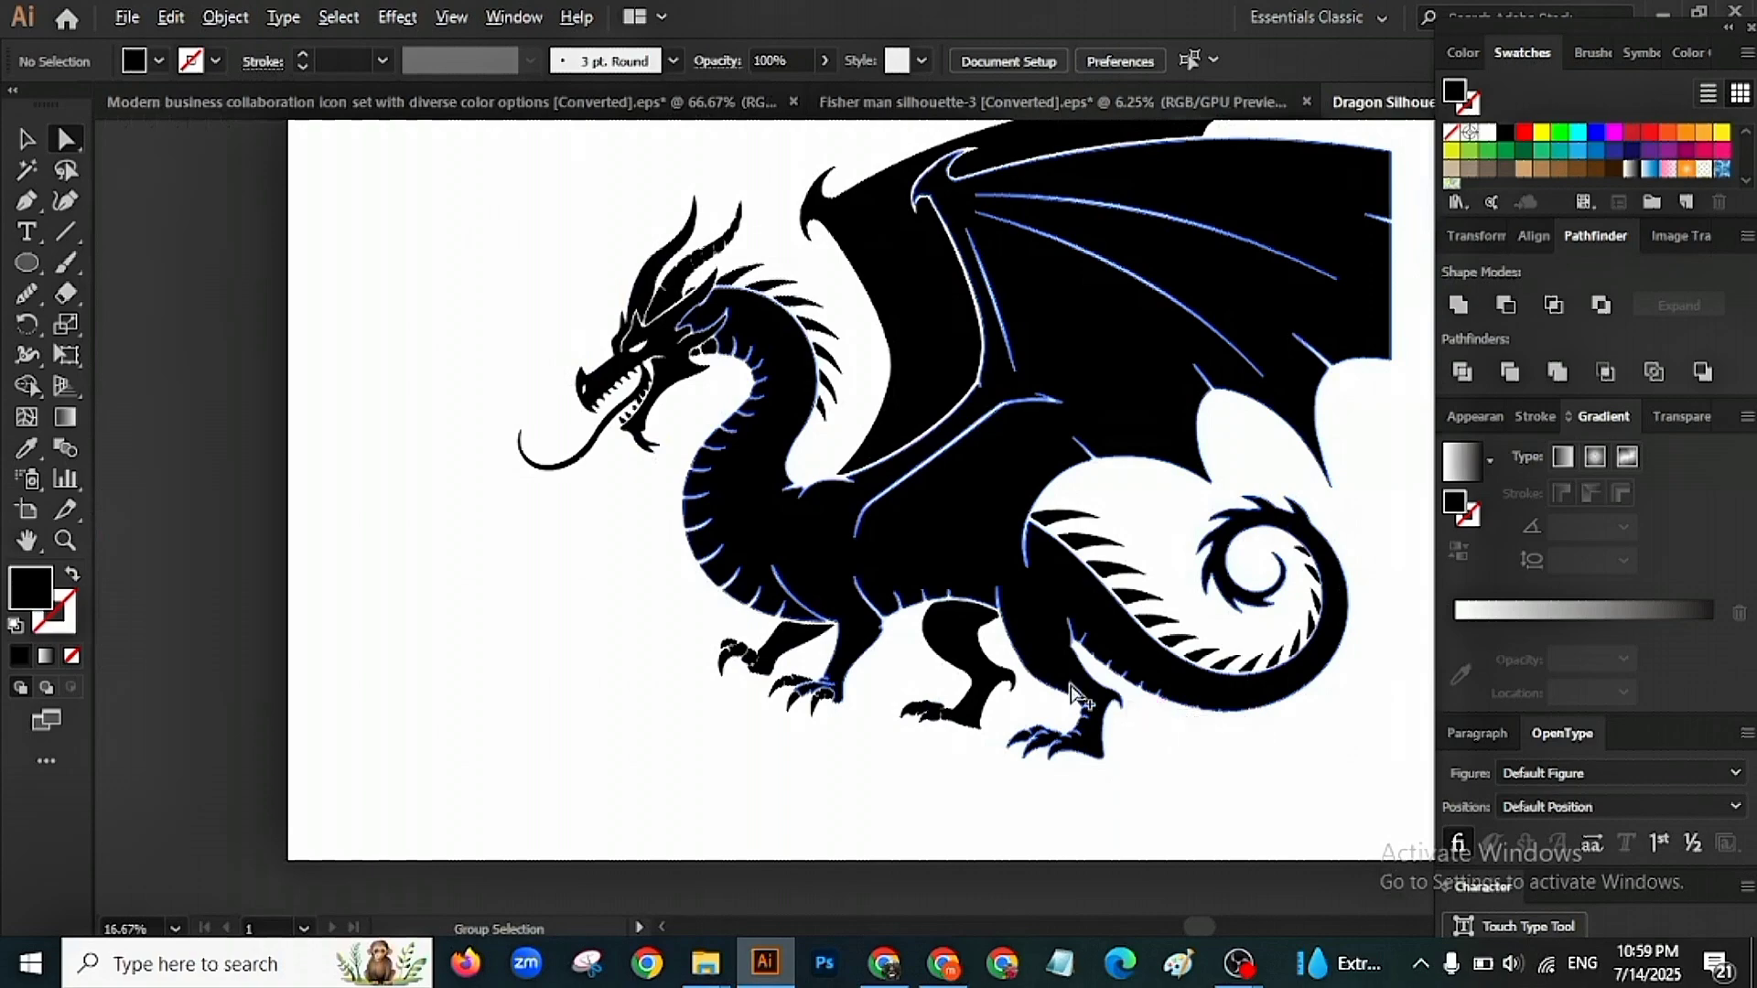
pyautogui.scroll(4, 586, 463)
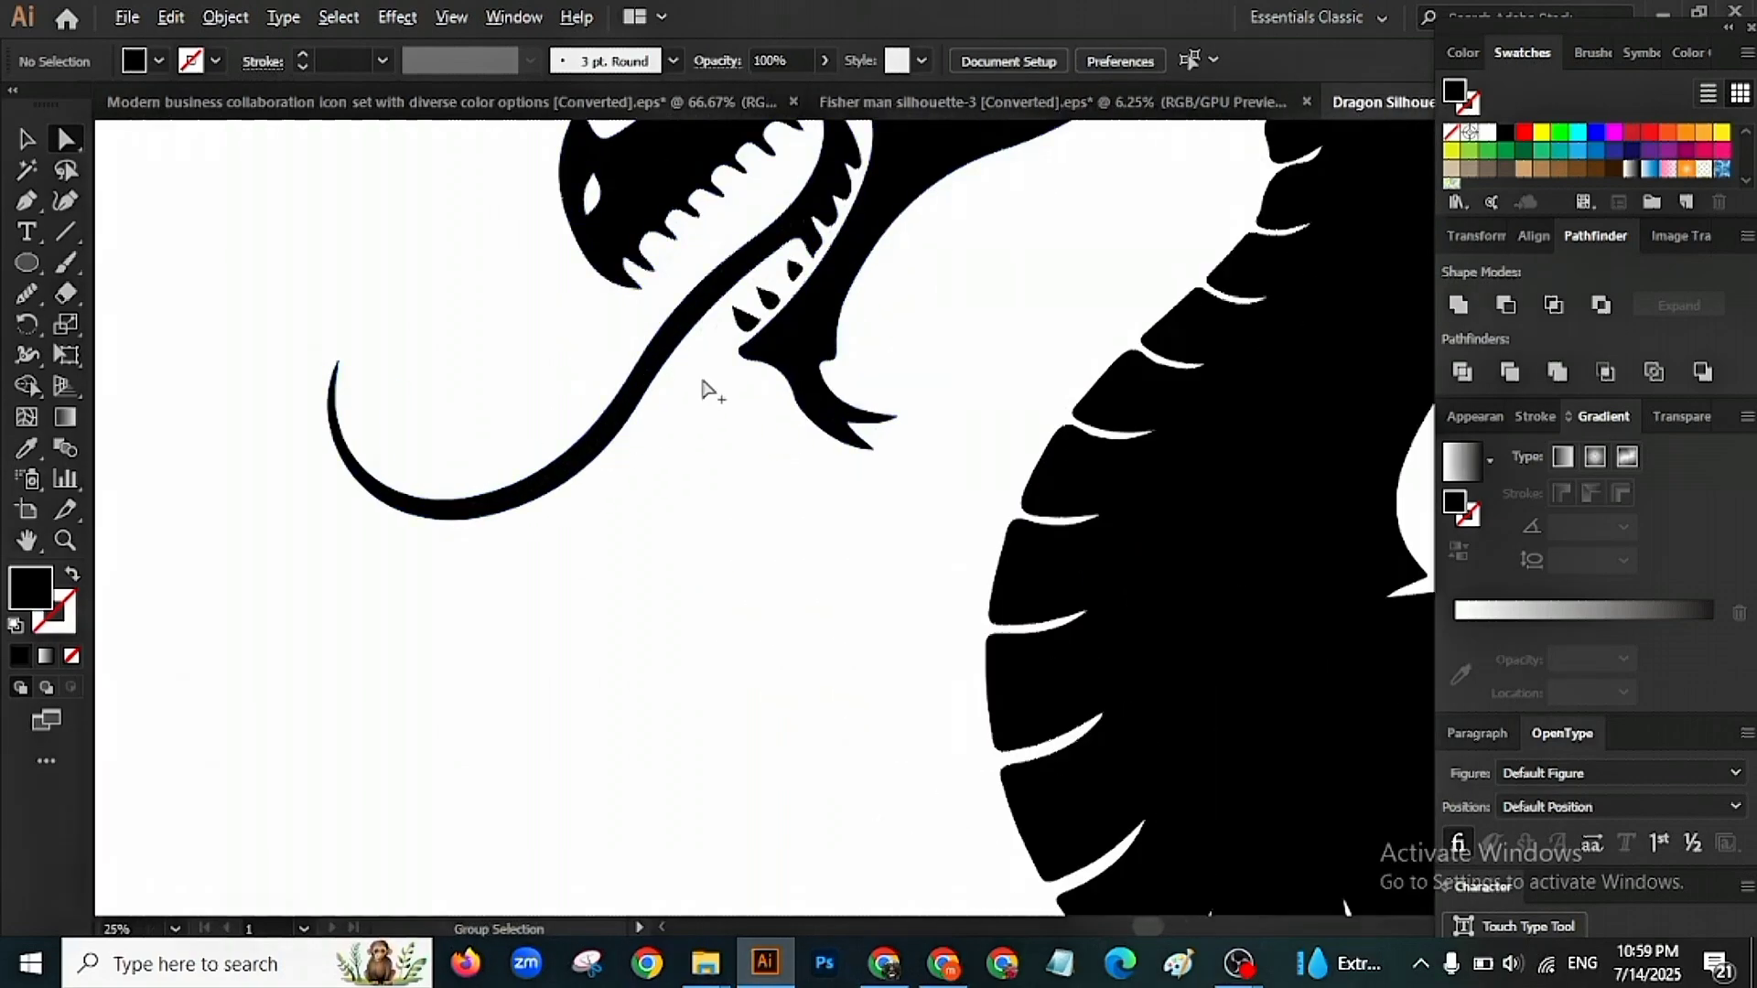
pyautogui.scroll(-3, 705, 388)
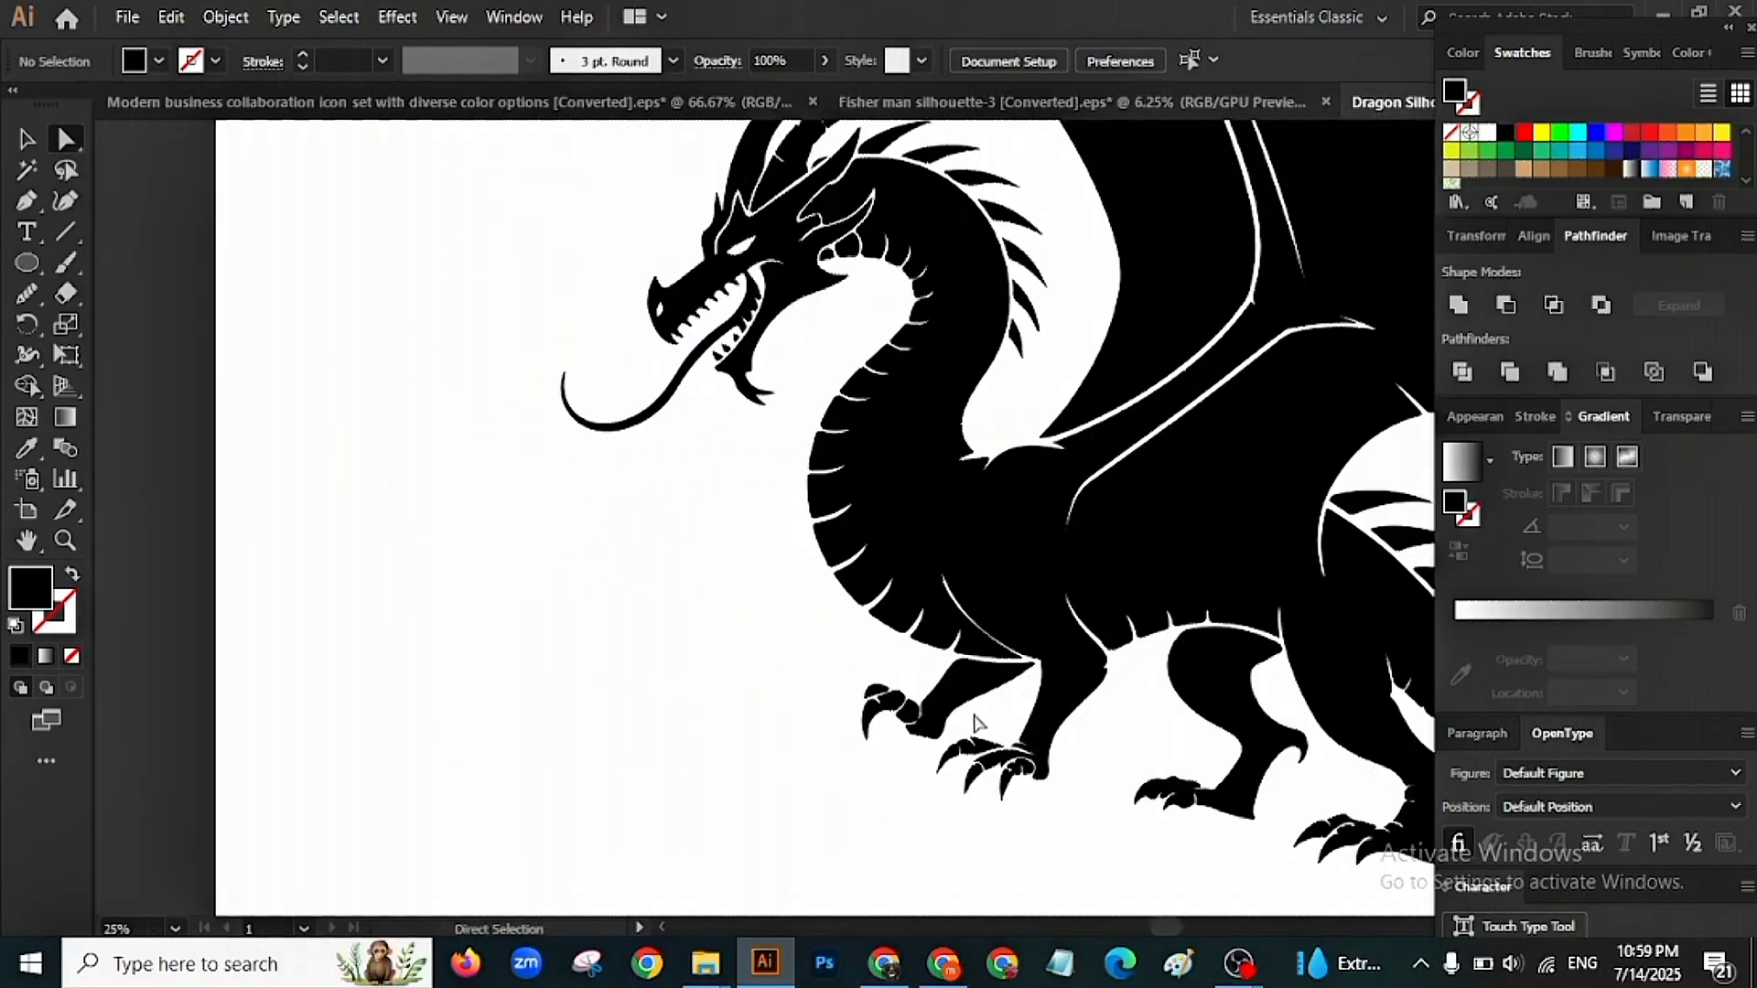
pyautogui.scroll(4, 977, 728)
pyautogui.moveTo(1083, 664); pyautogui.dragTo(672, 603)
pyautogui.scroll(-6, 682, 610)
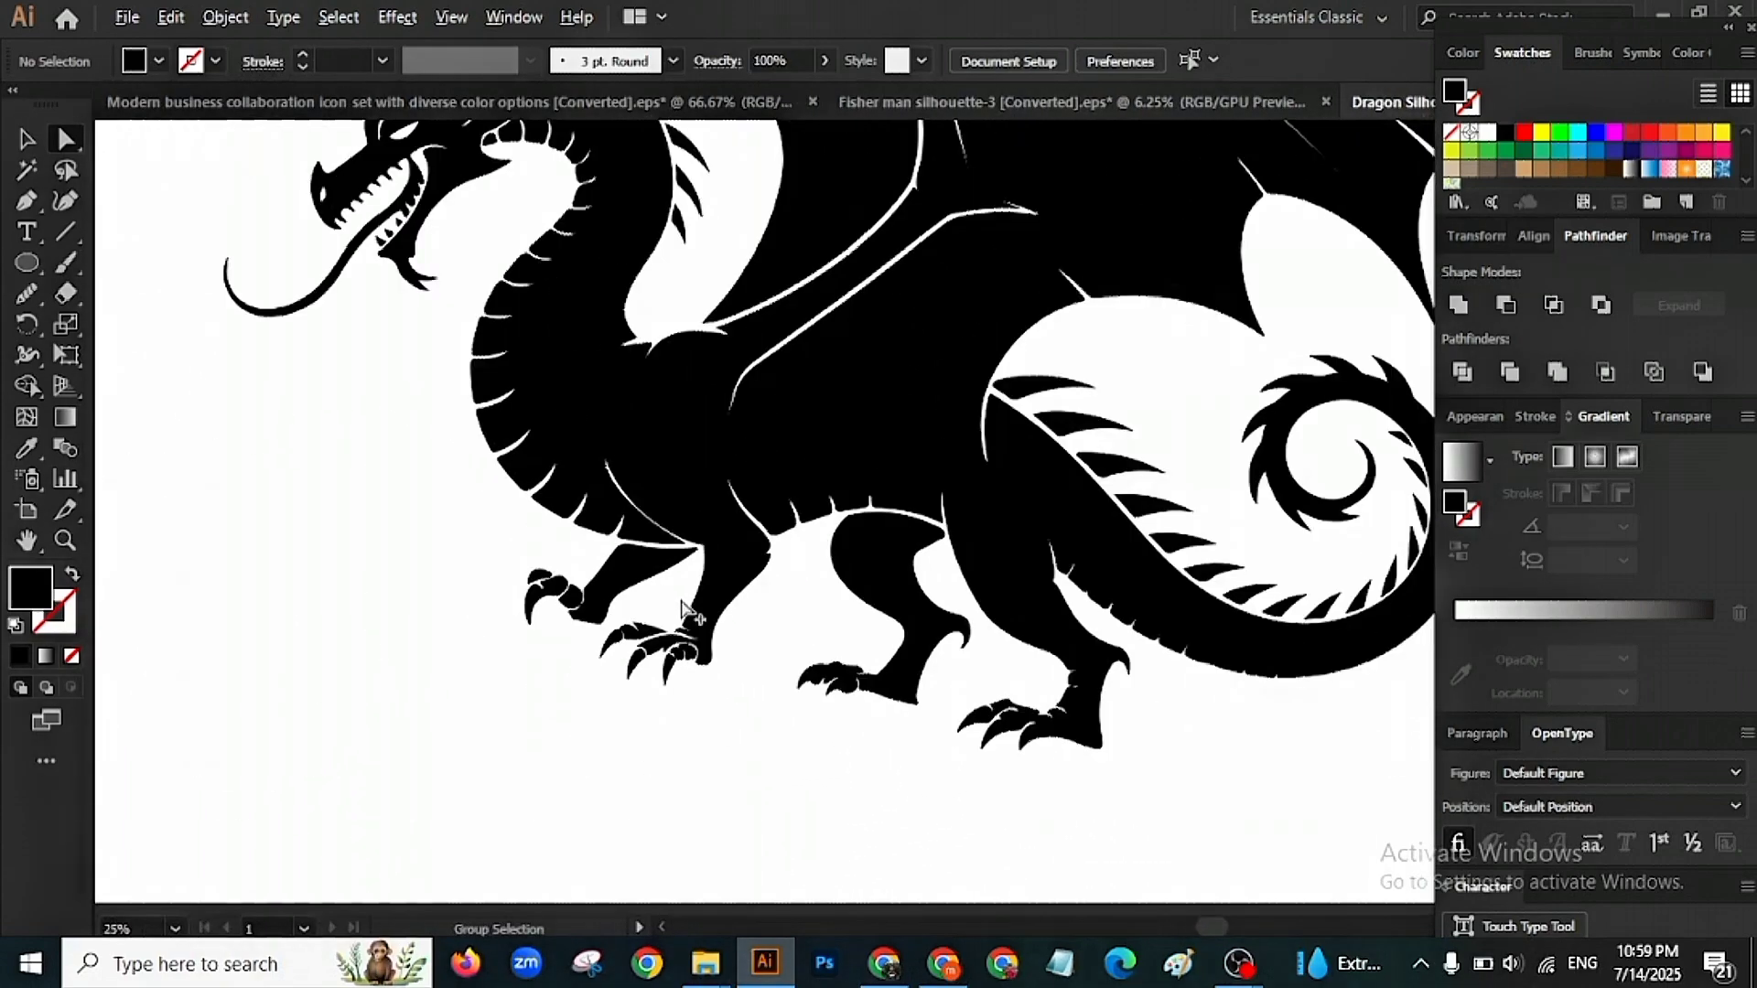
pyautogui.scroll(-1, 1013, 627)
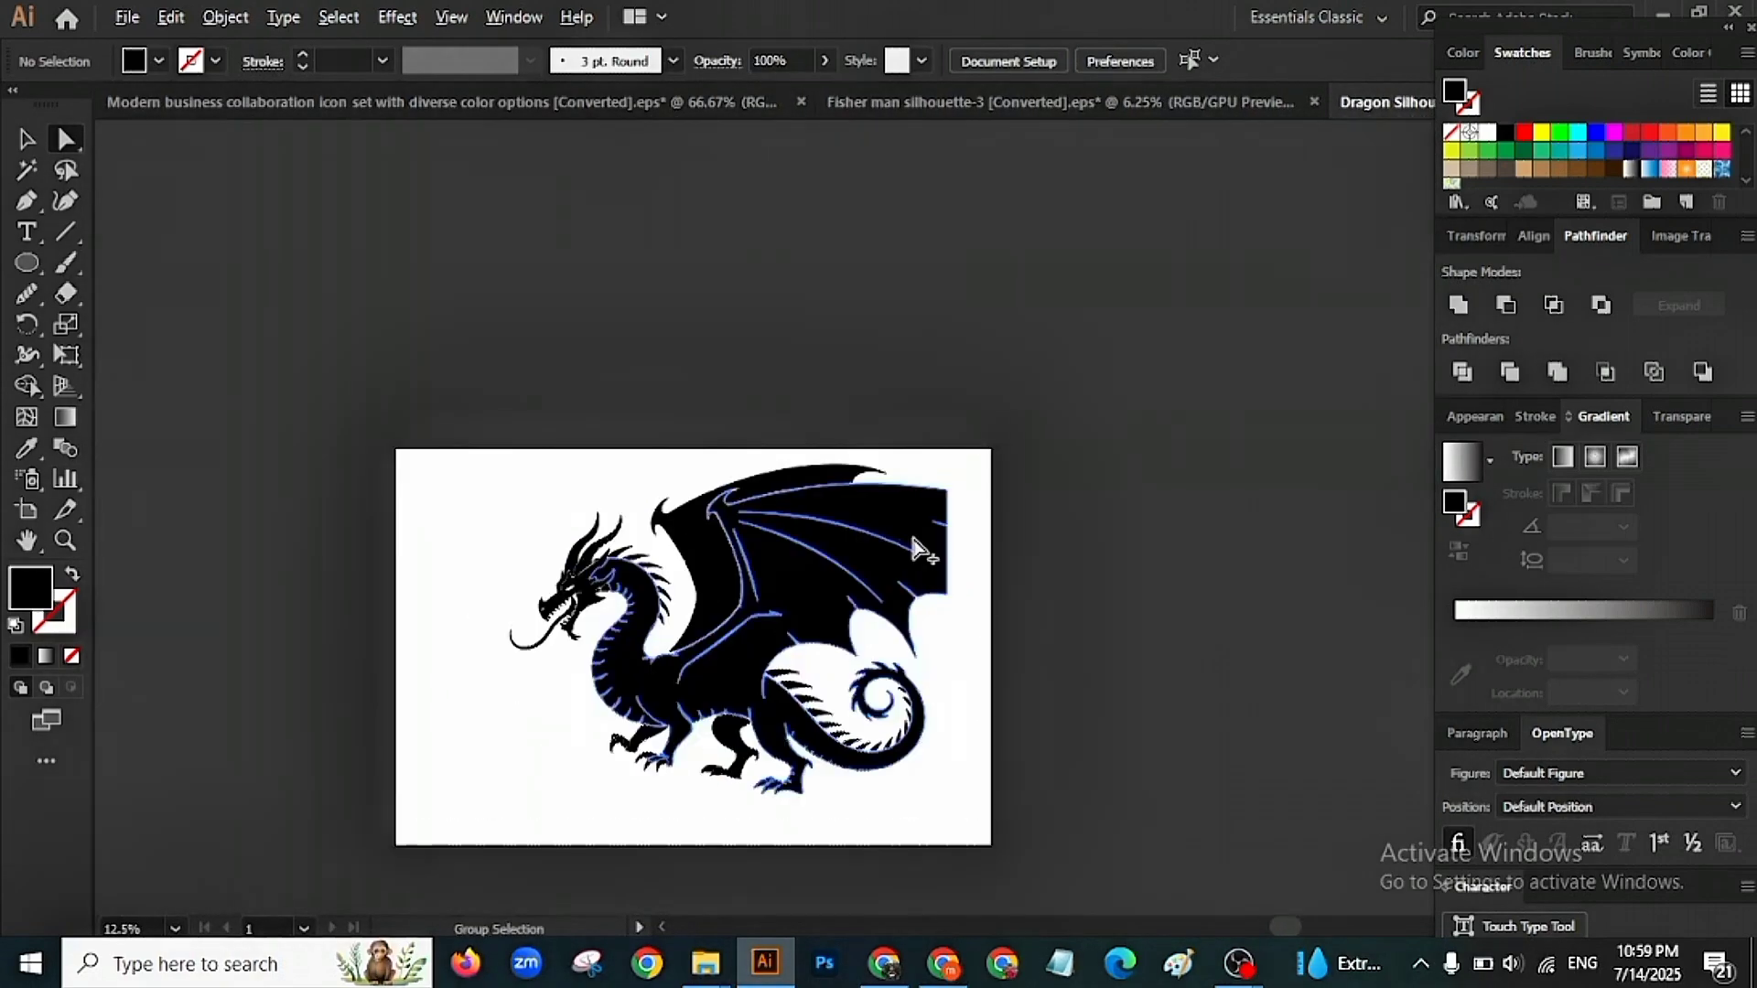
# Group all the dragon pieces and center the group horizontally and vertically on the artboard.
pyautogui.click(25, 140)
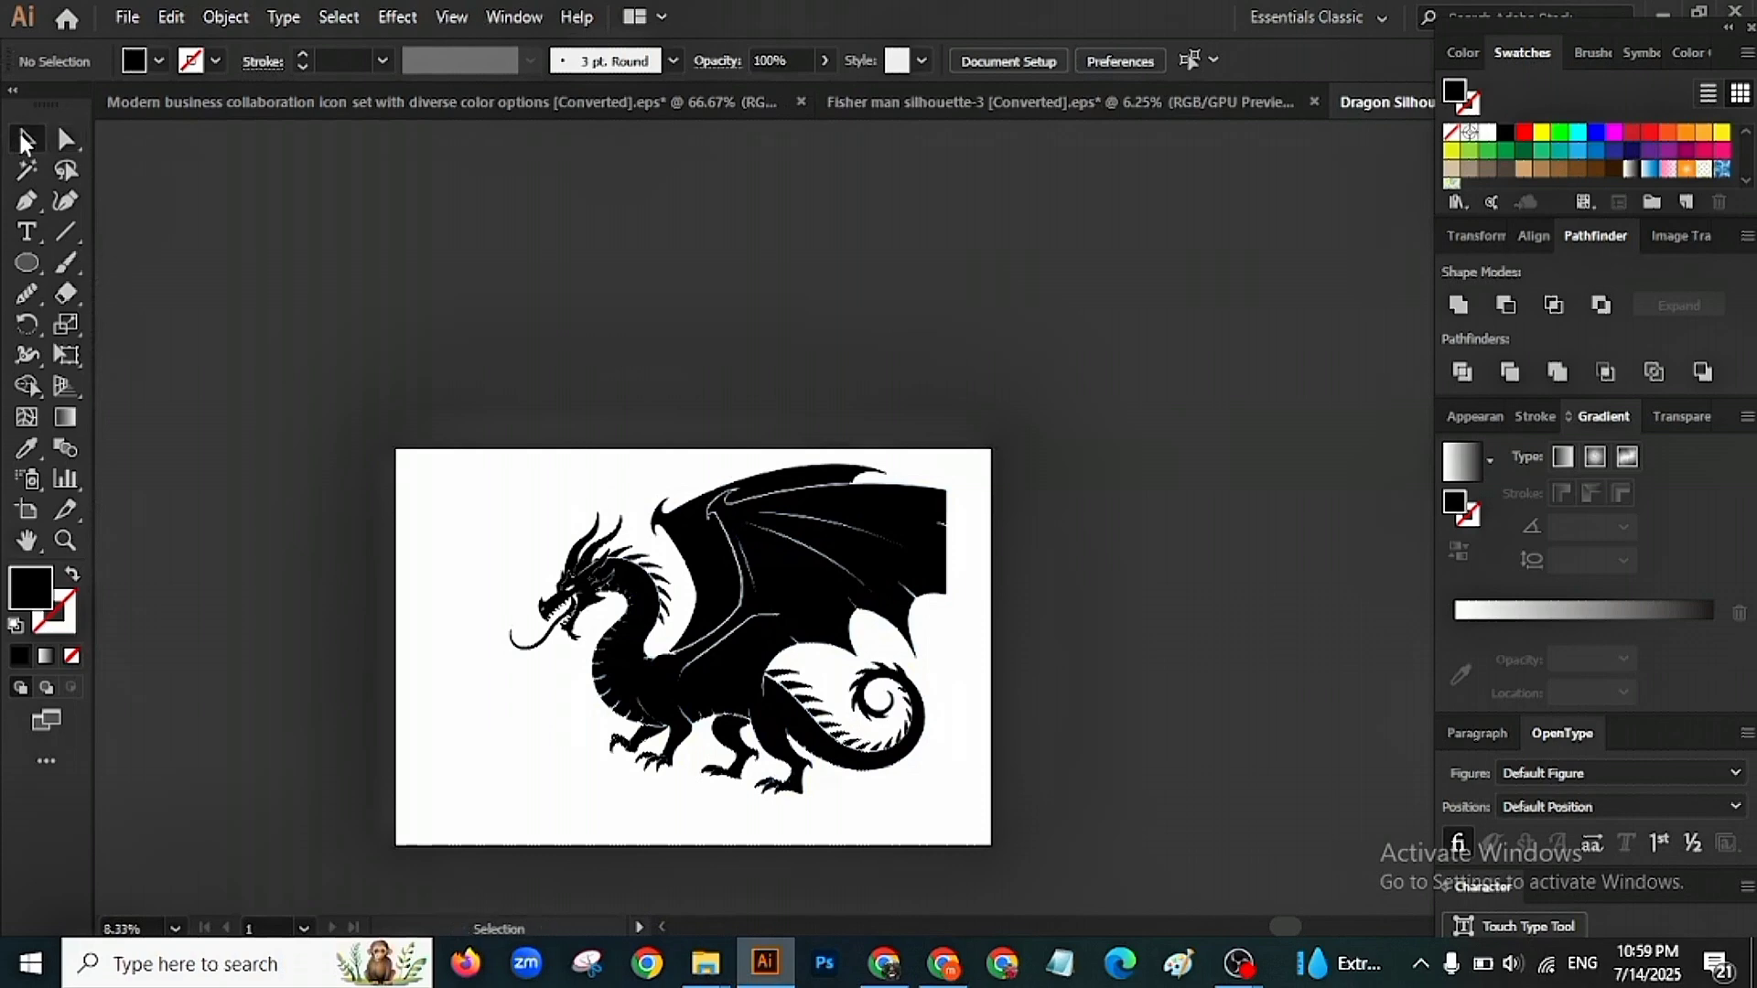
pyautogui.moveTo(462, 416); pyautogui.dragTo(1051, 827)
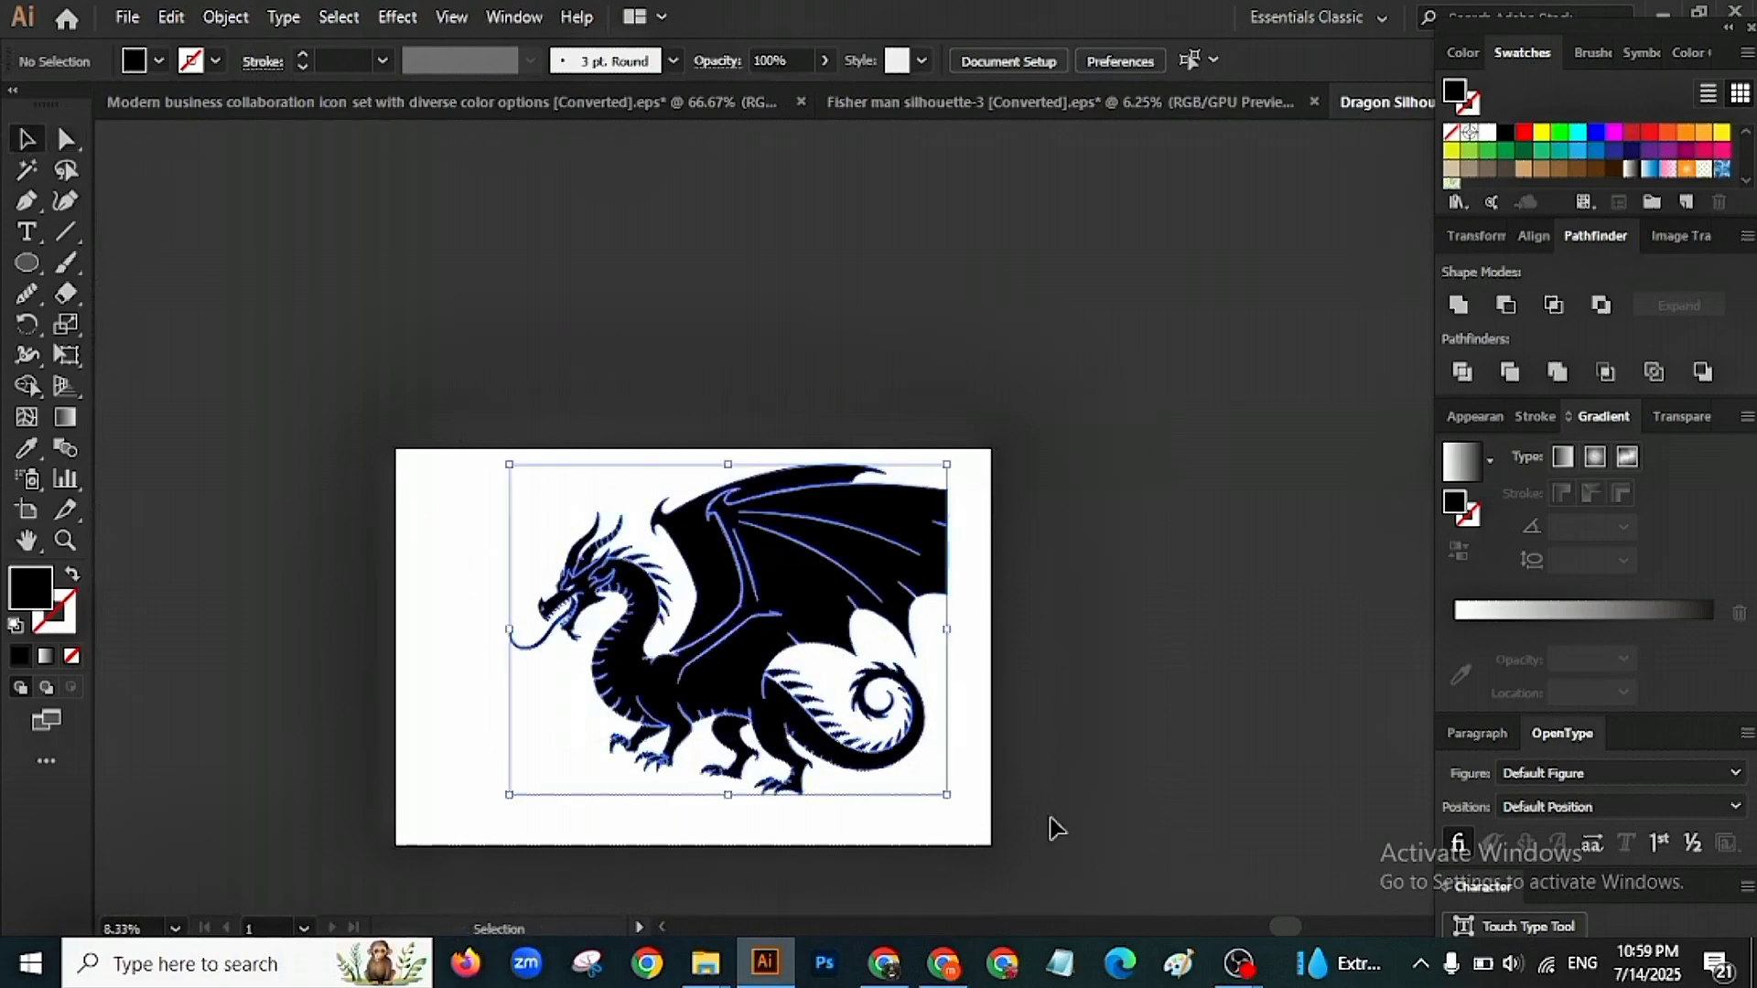
pyautogui.rightClick(796, 573)
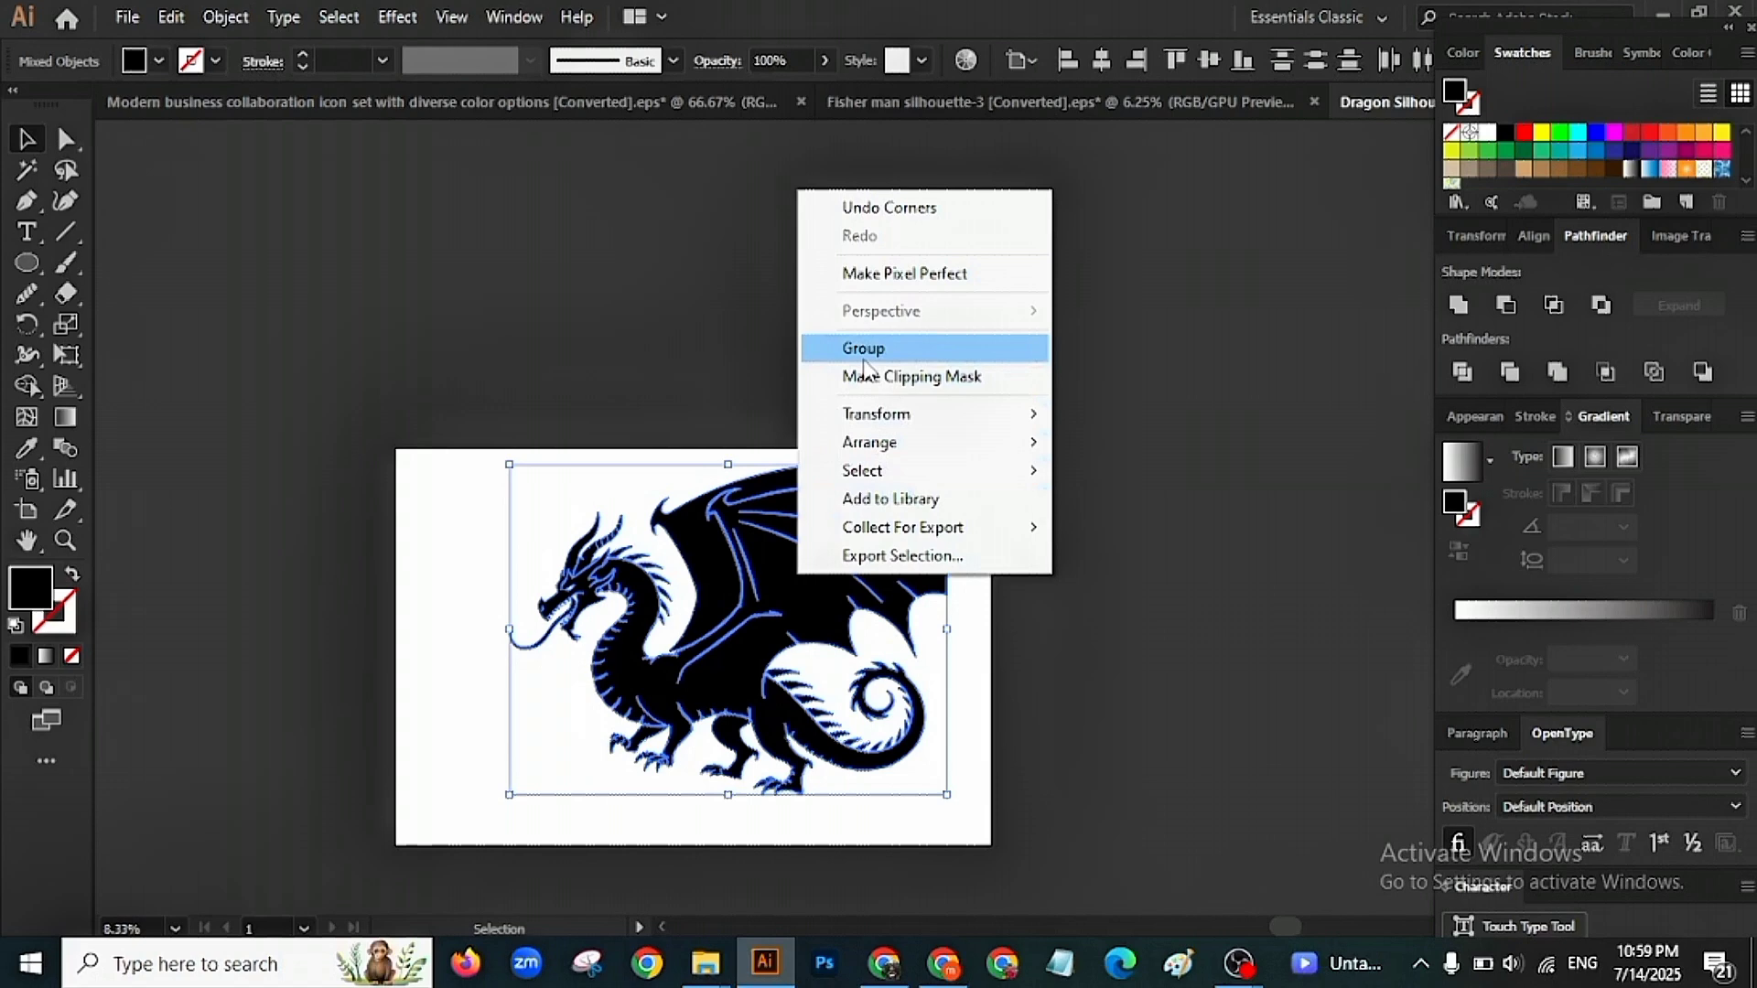
pyautogui.click(863, 362)
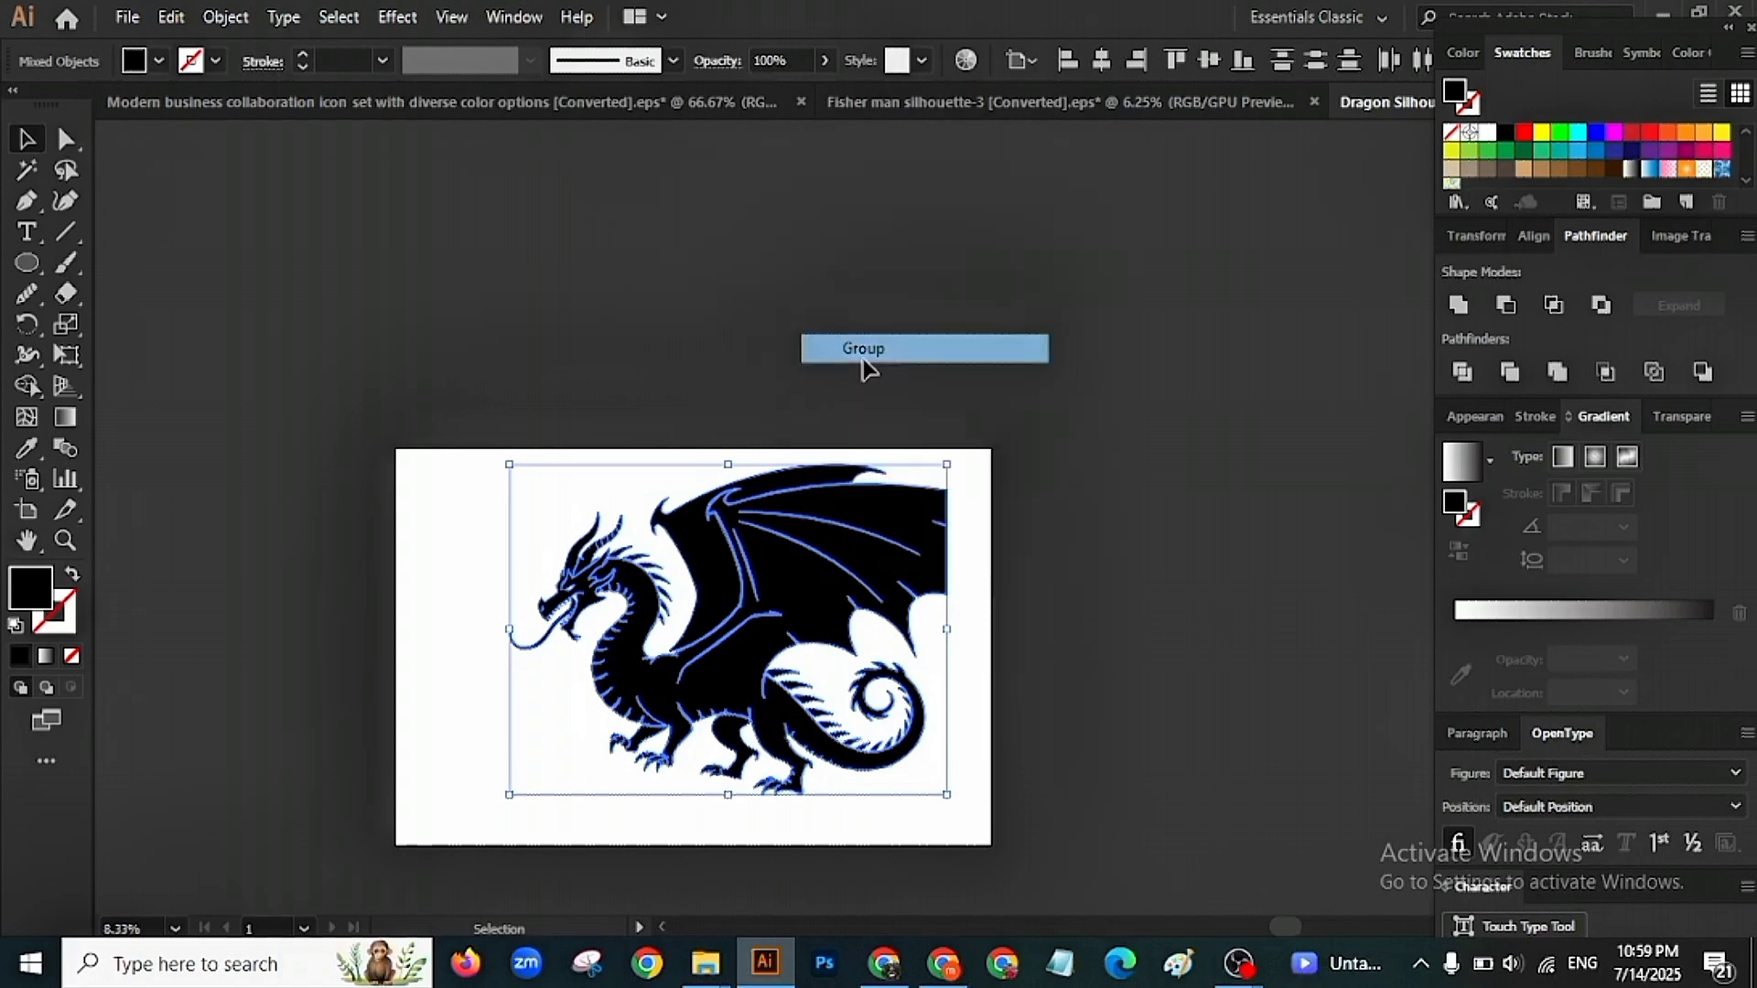
pyautogui.click(1107, 58)
pyautogui.click(1206, 59)
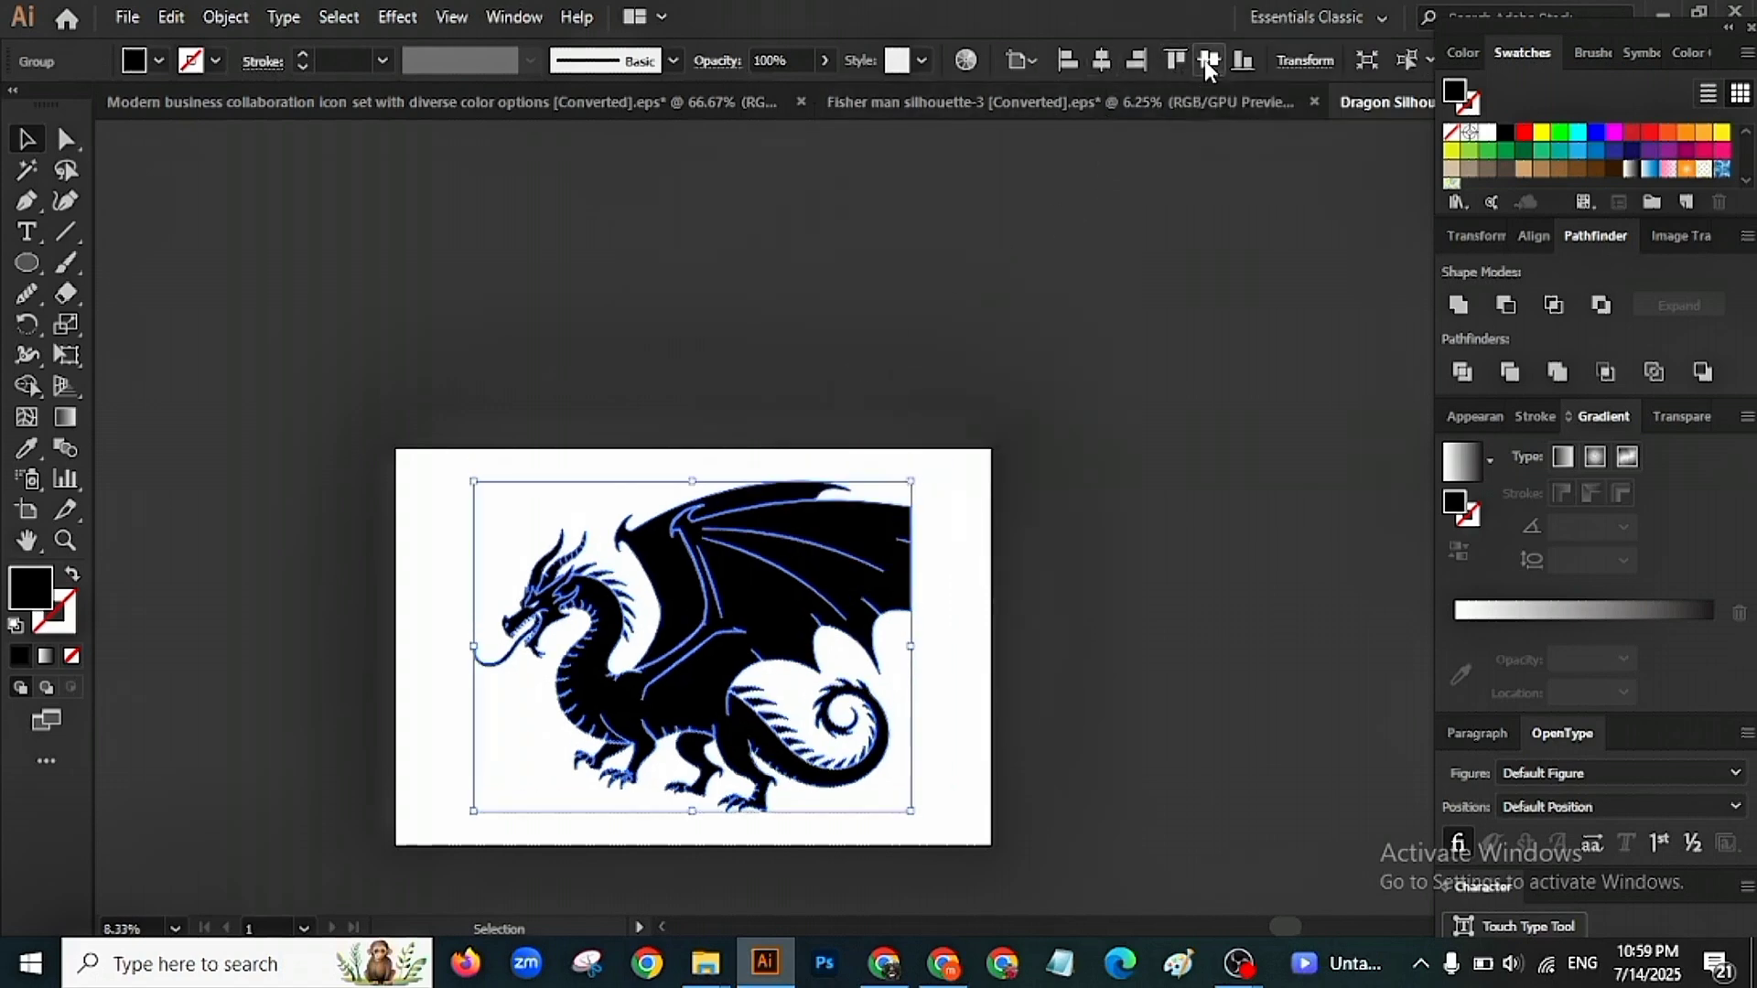
pyautogui.click(1145, 313)
# Draw the outer edge of a black-filled wing-tip extension with the Pen tool, curving from the cropped wing's upper corner to its lower corner.
pyautogui.scroll(2, 710, 732)
pyautogui.press('space')
pyautogui.moveTo(798, 515)
pyautogui.mouseDown()
pyautogui.moveTo(832, 540)
pyautogui.moveTo(797, 546)
pyautogui.mouseUp()
pyautogui.click(797, 546)
pyautogui.moveTo(1112, 195); pyautogui.dragTo(1062, 296)
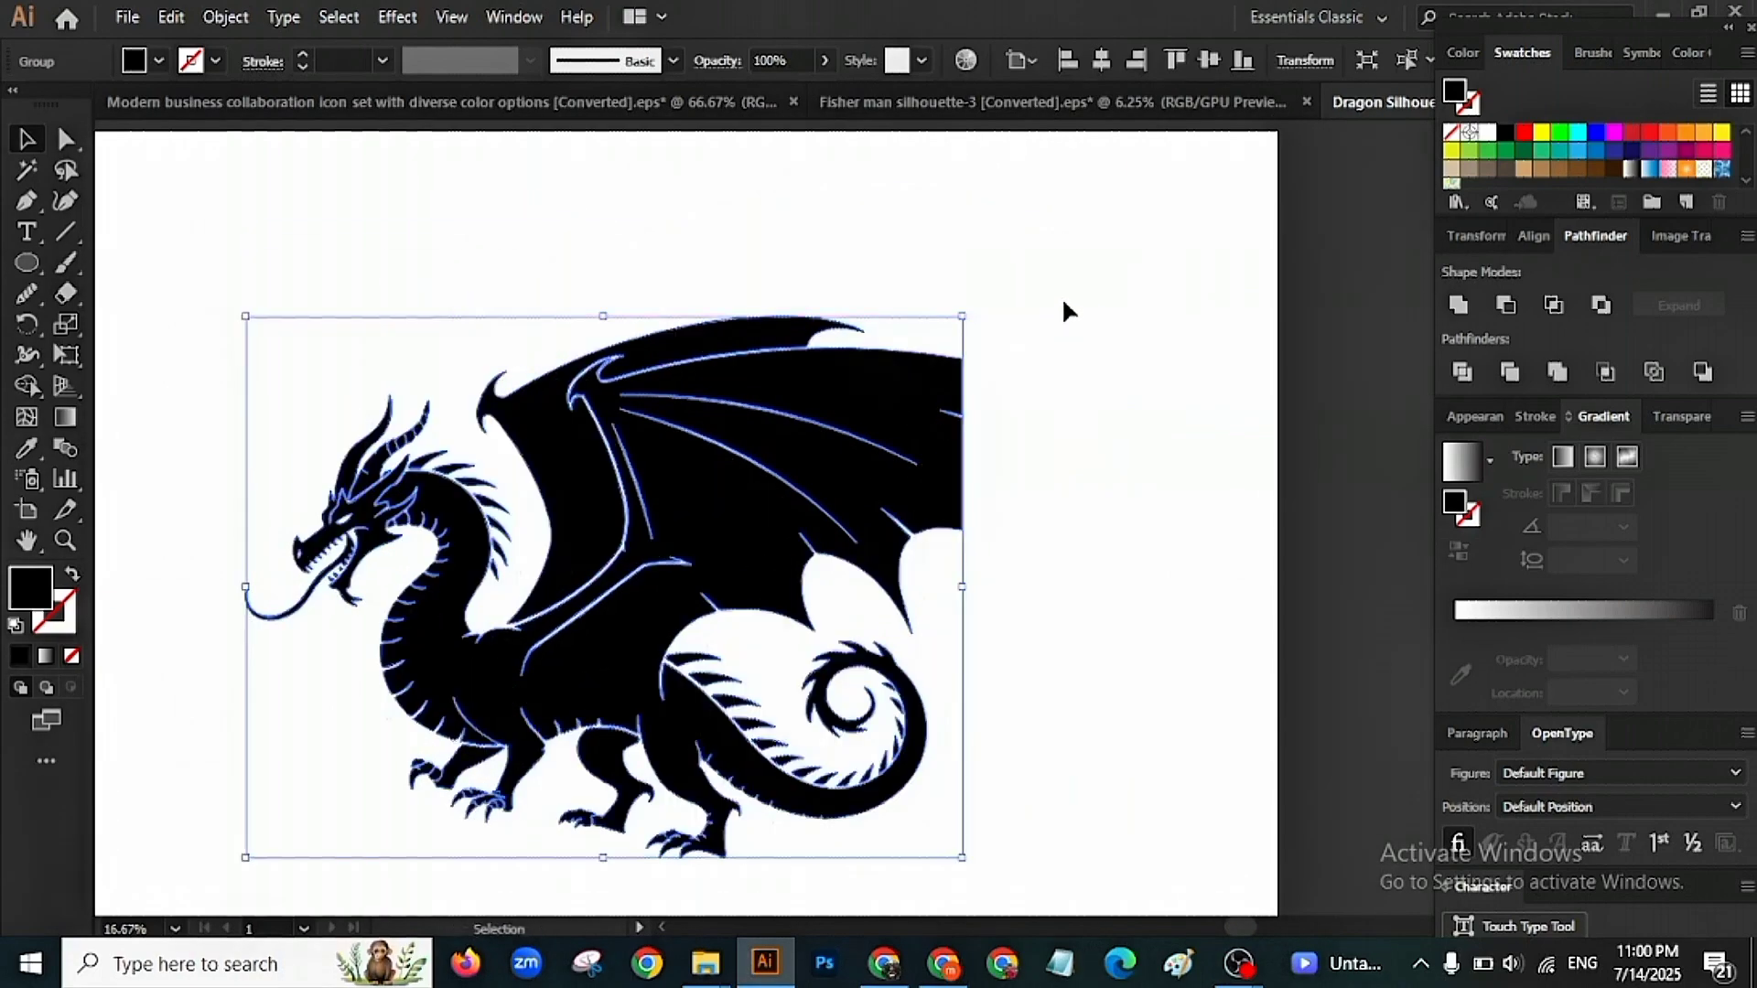
pyautogui.click(880, 434)
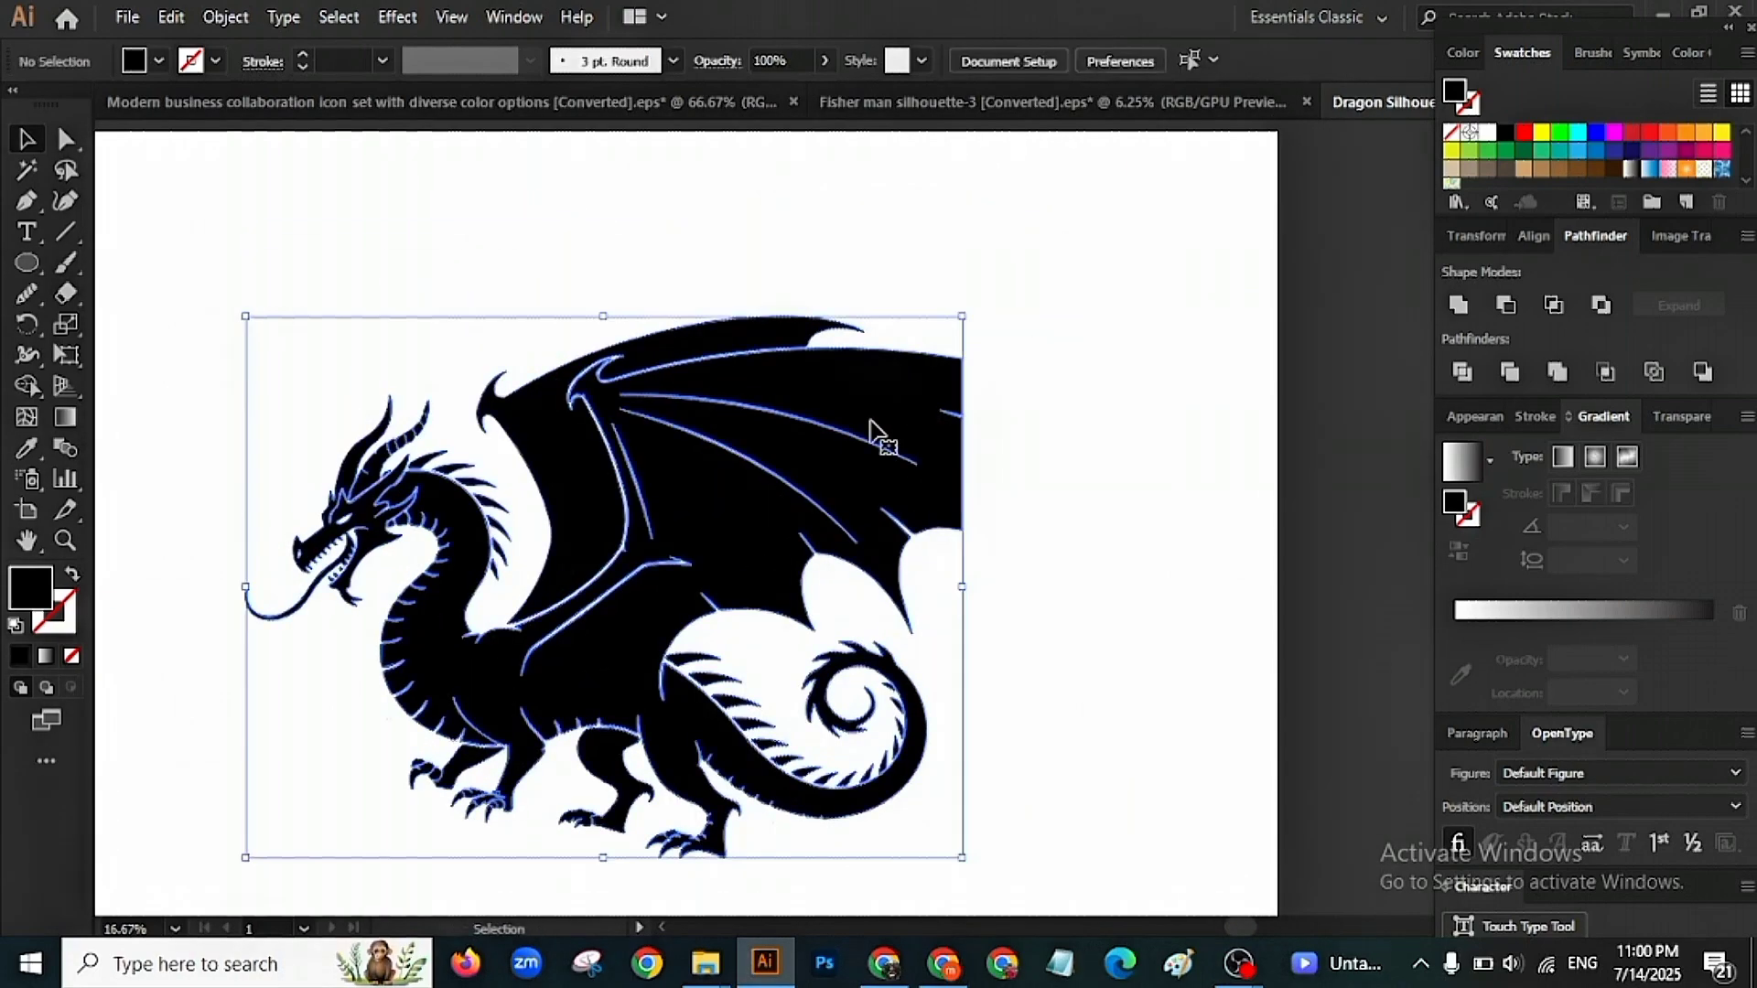
pyautogui.click(1105, 416)
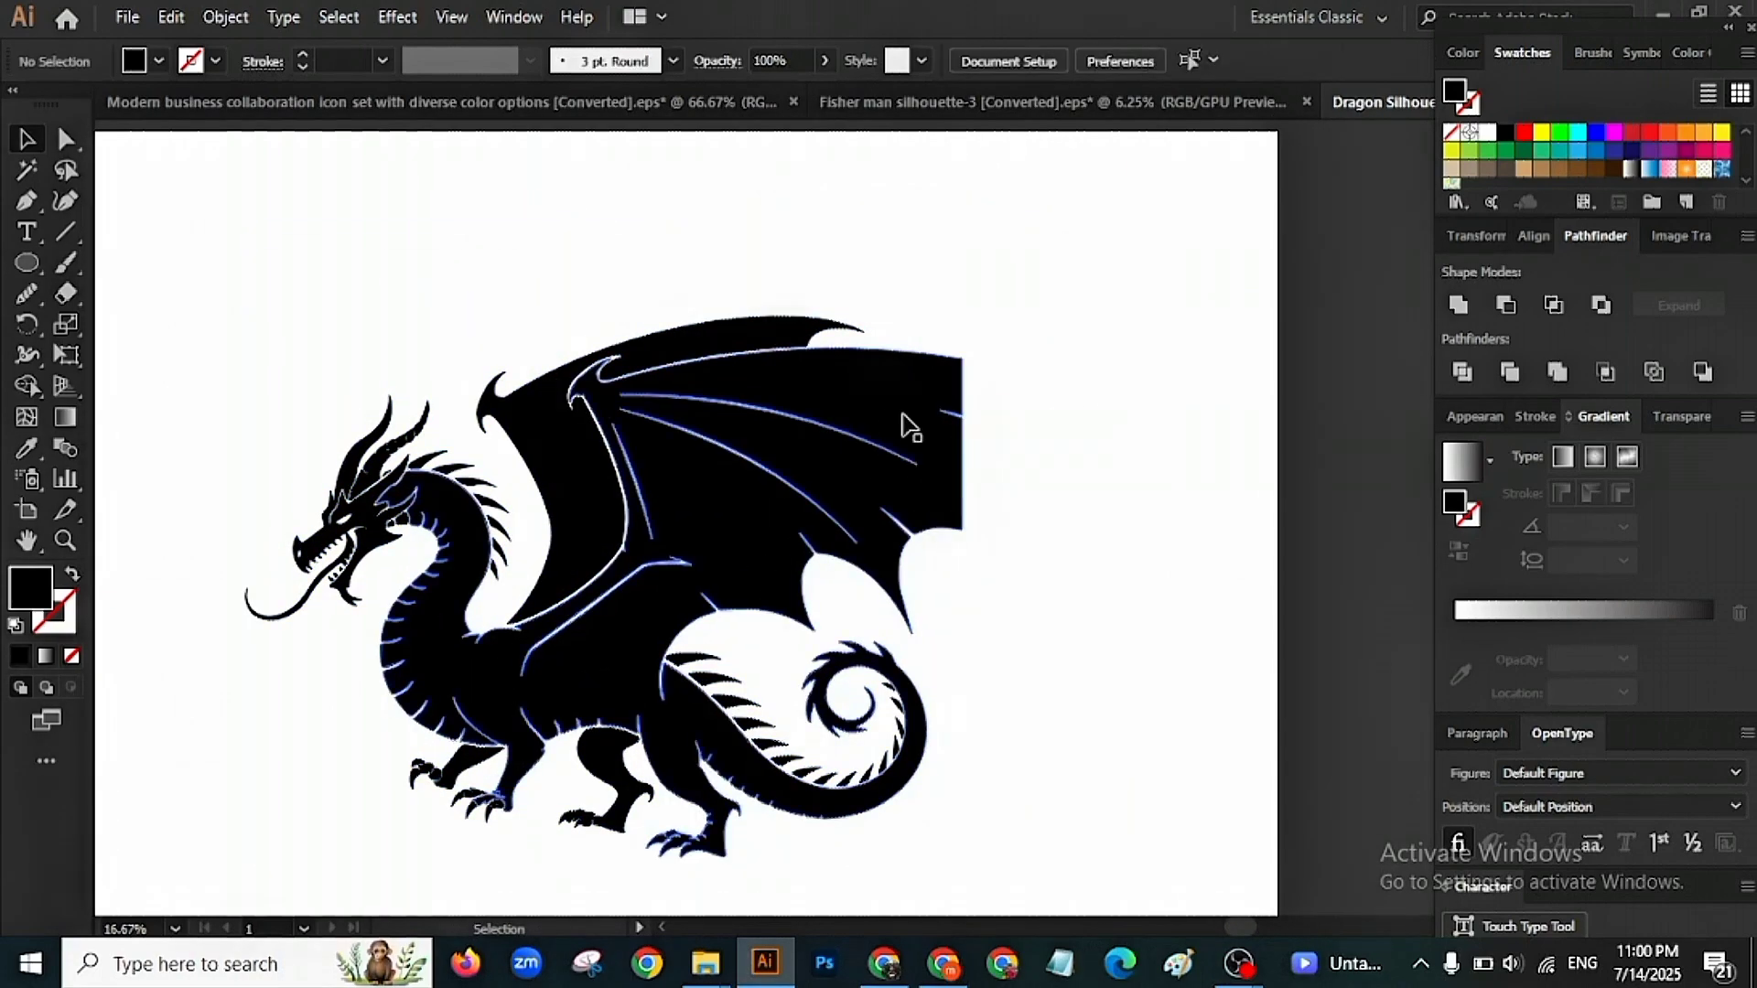
pyautogui.click(27, 201)
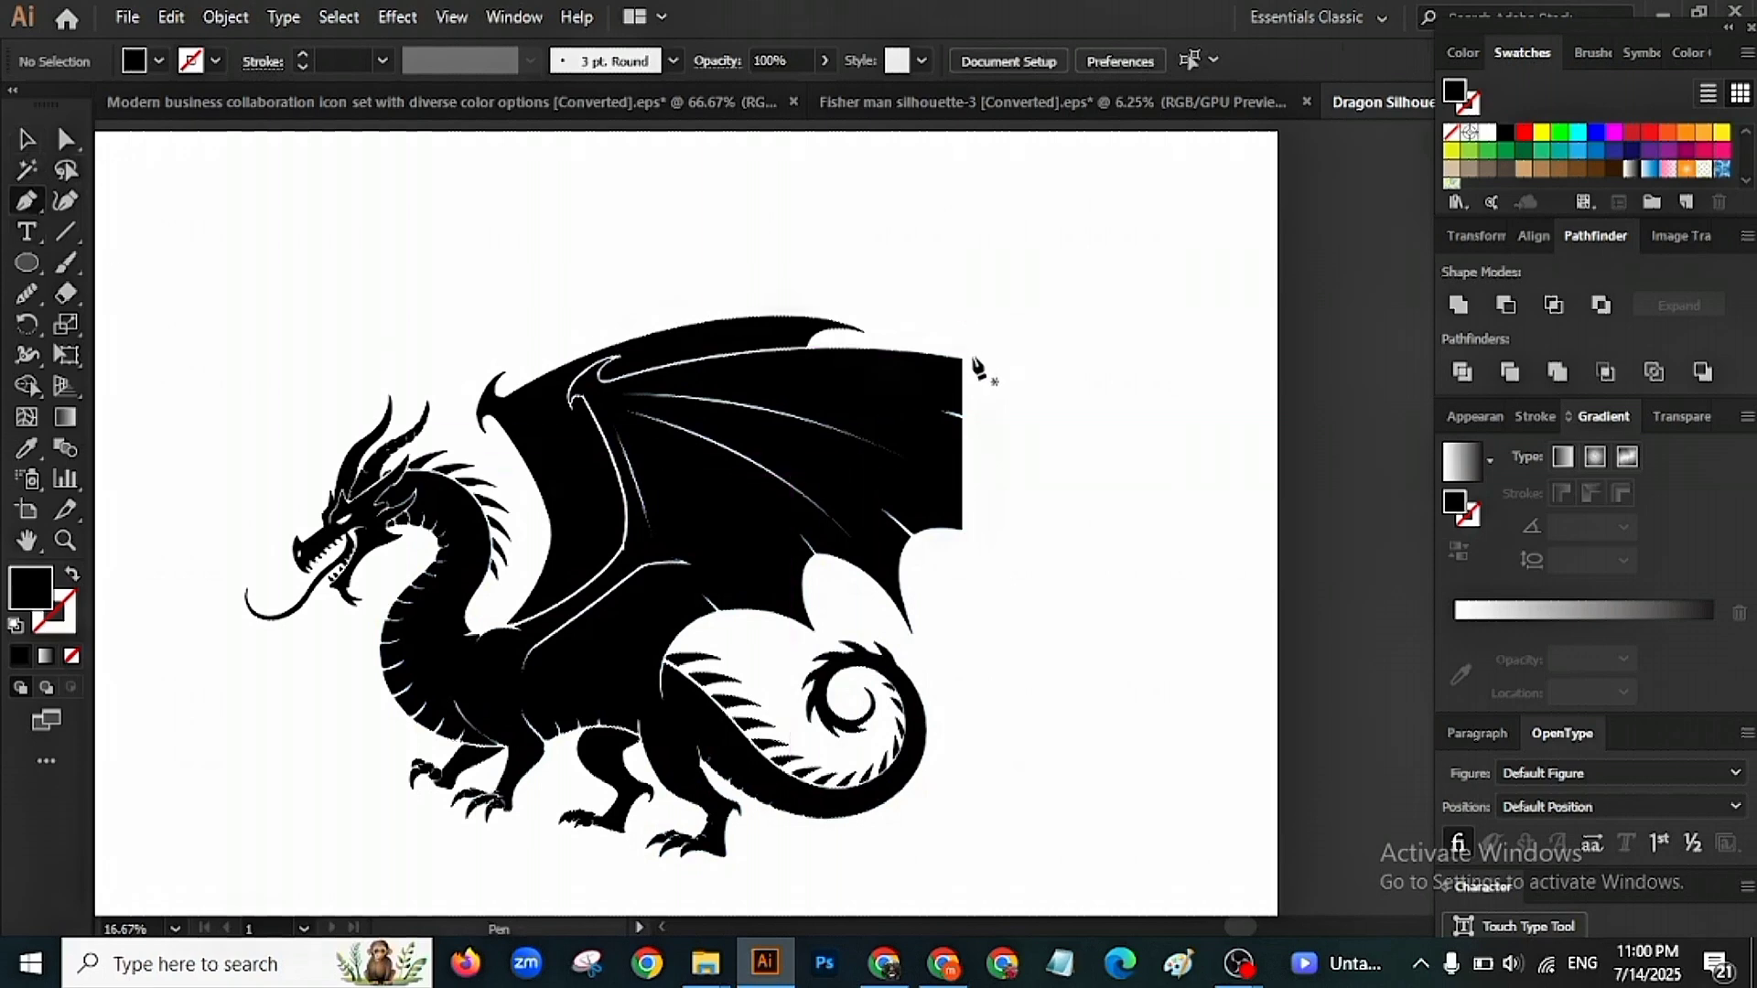
pyautogui.click(962, 358)
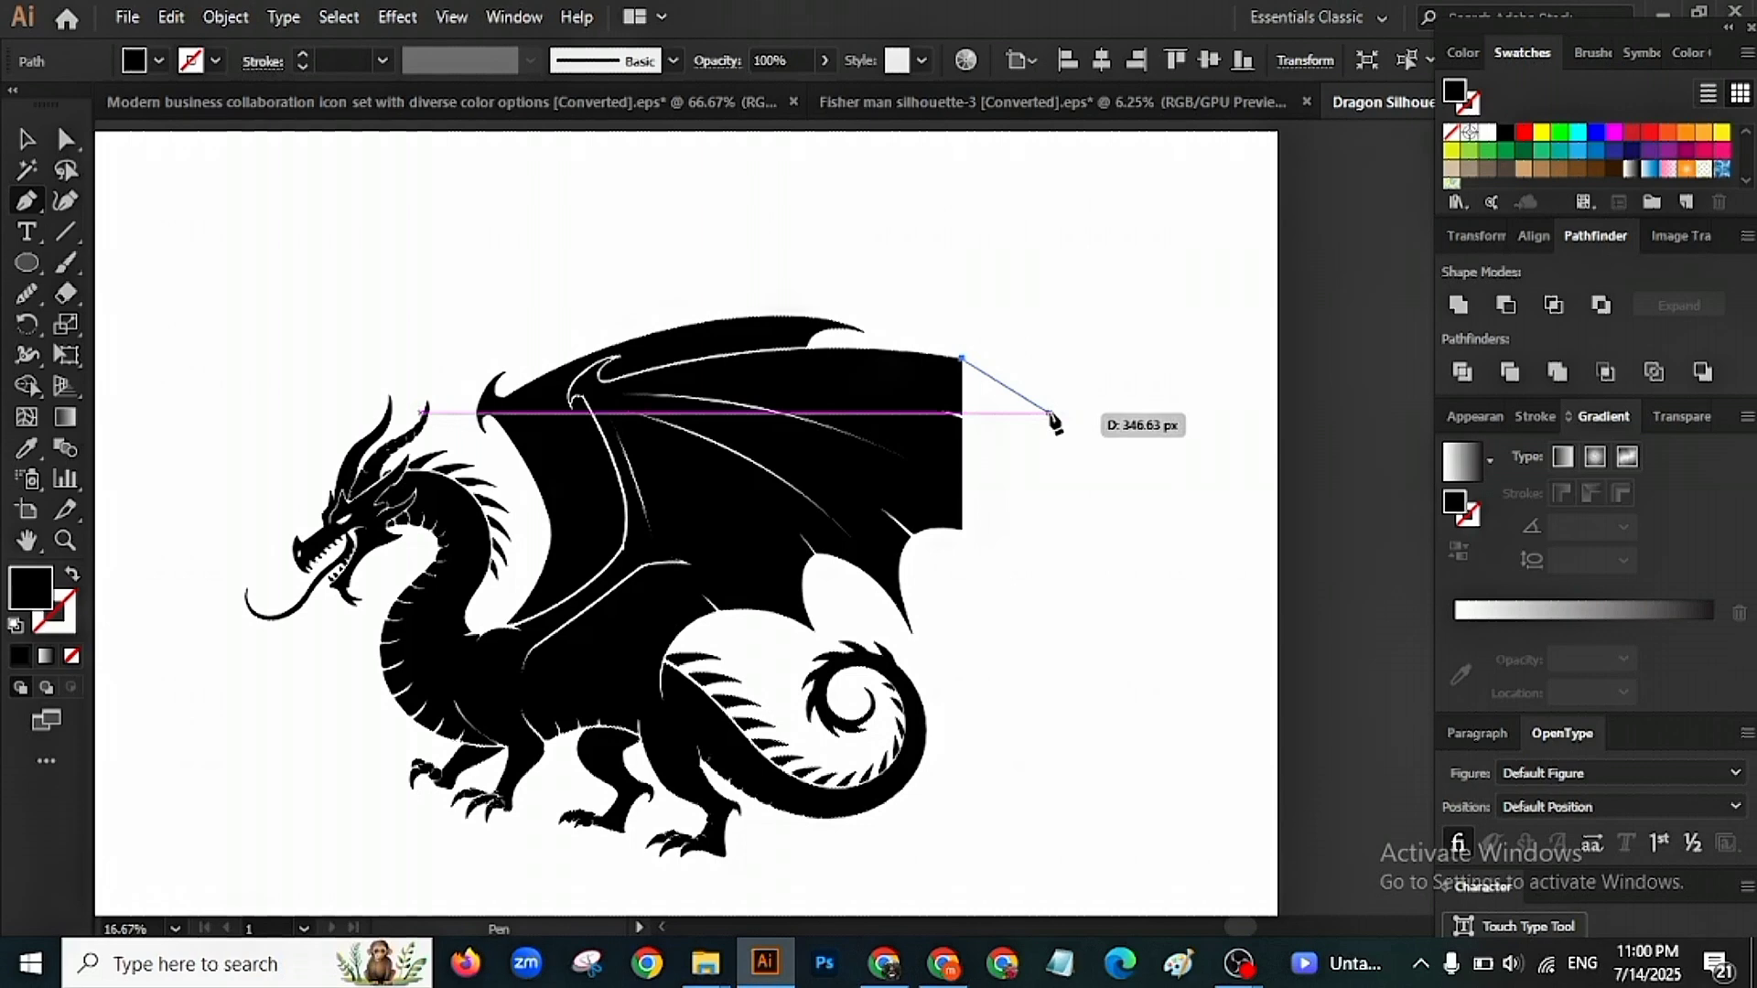
pyautogui.moveTo(1049, 411); pyautogui.dragTo(1015, 488)
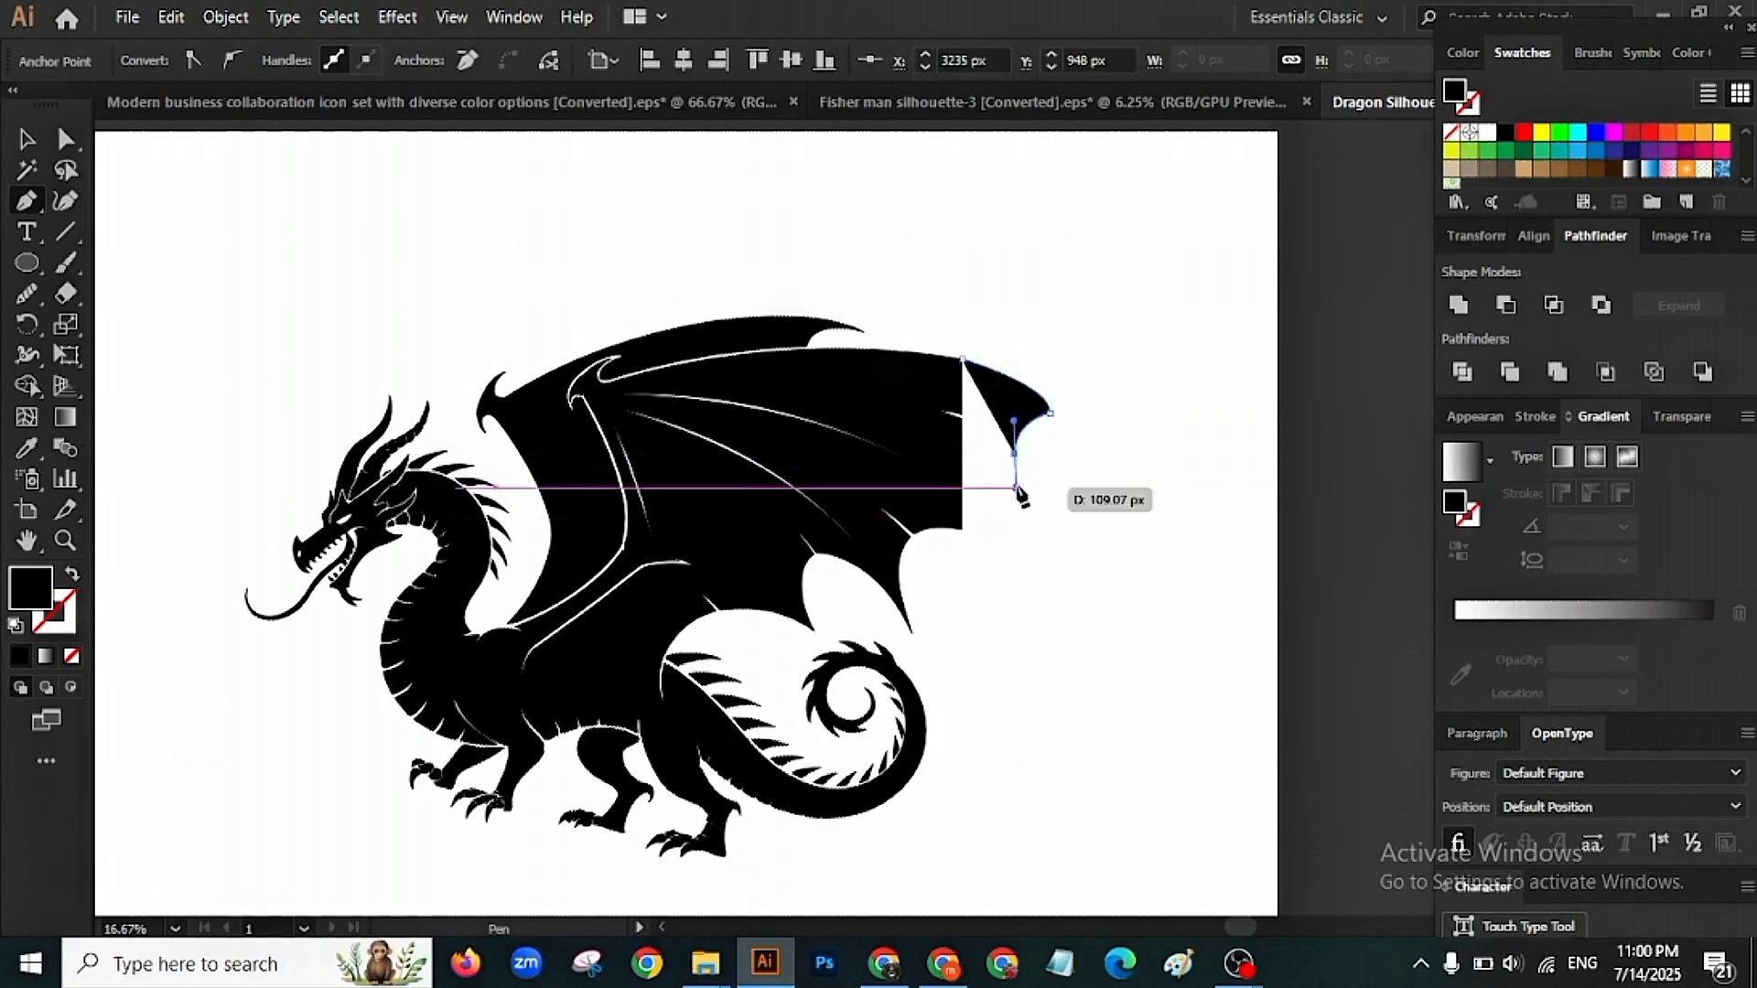
pyautogui.click(1014, 455)
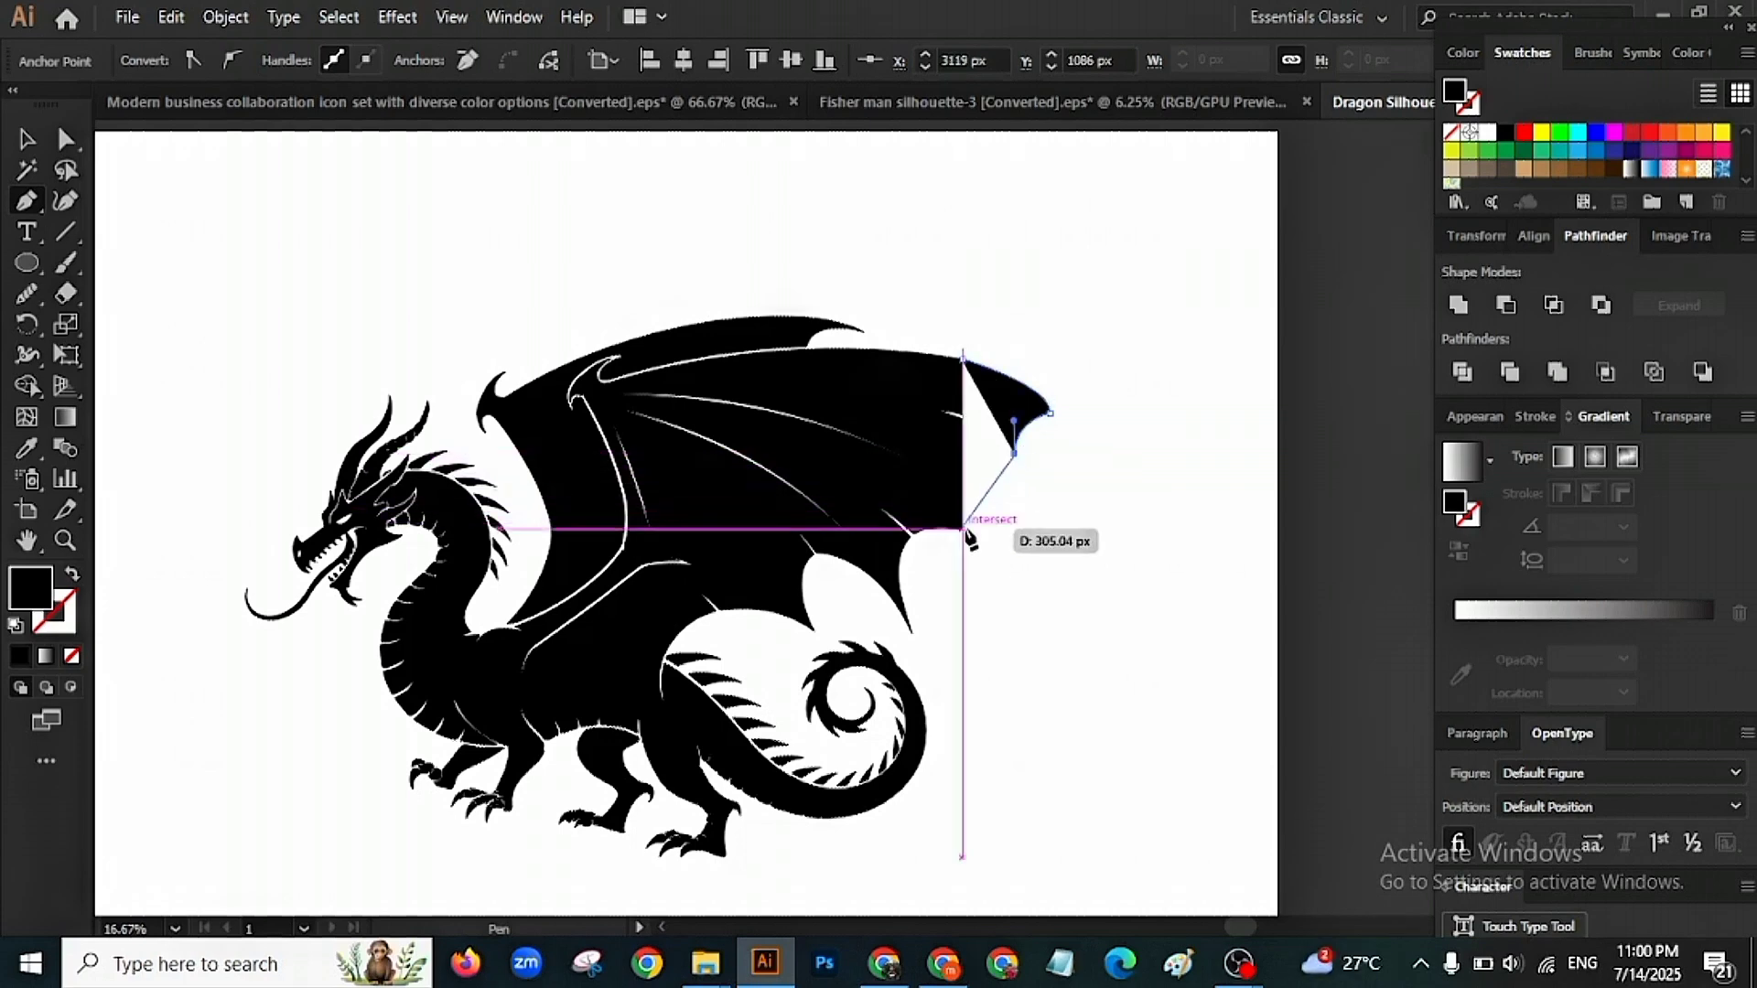
pyautogui.moveTo(963, 528); pyautogui.dragTo(954, 593)
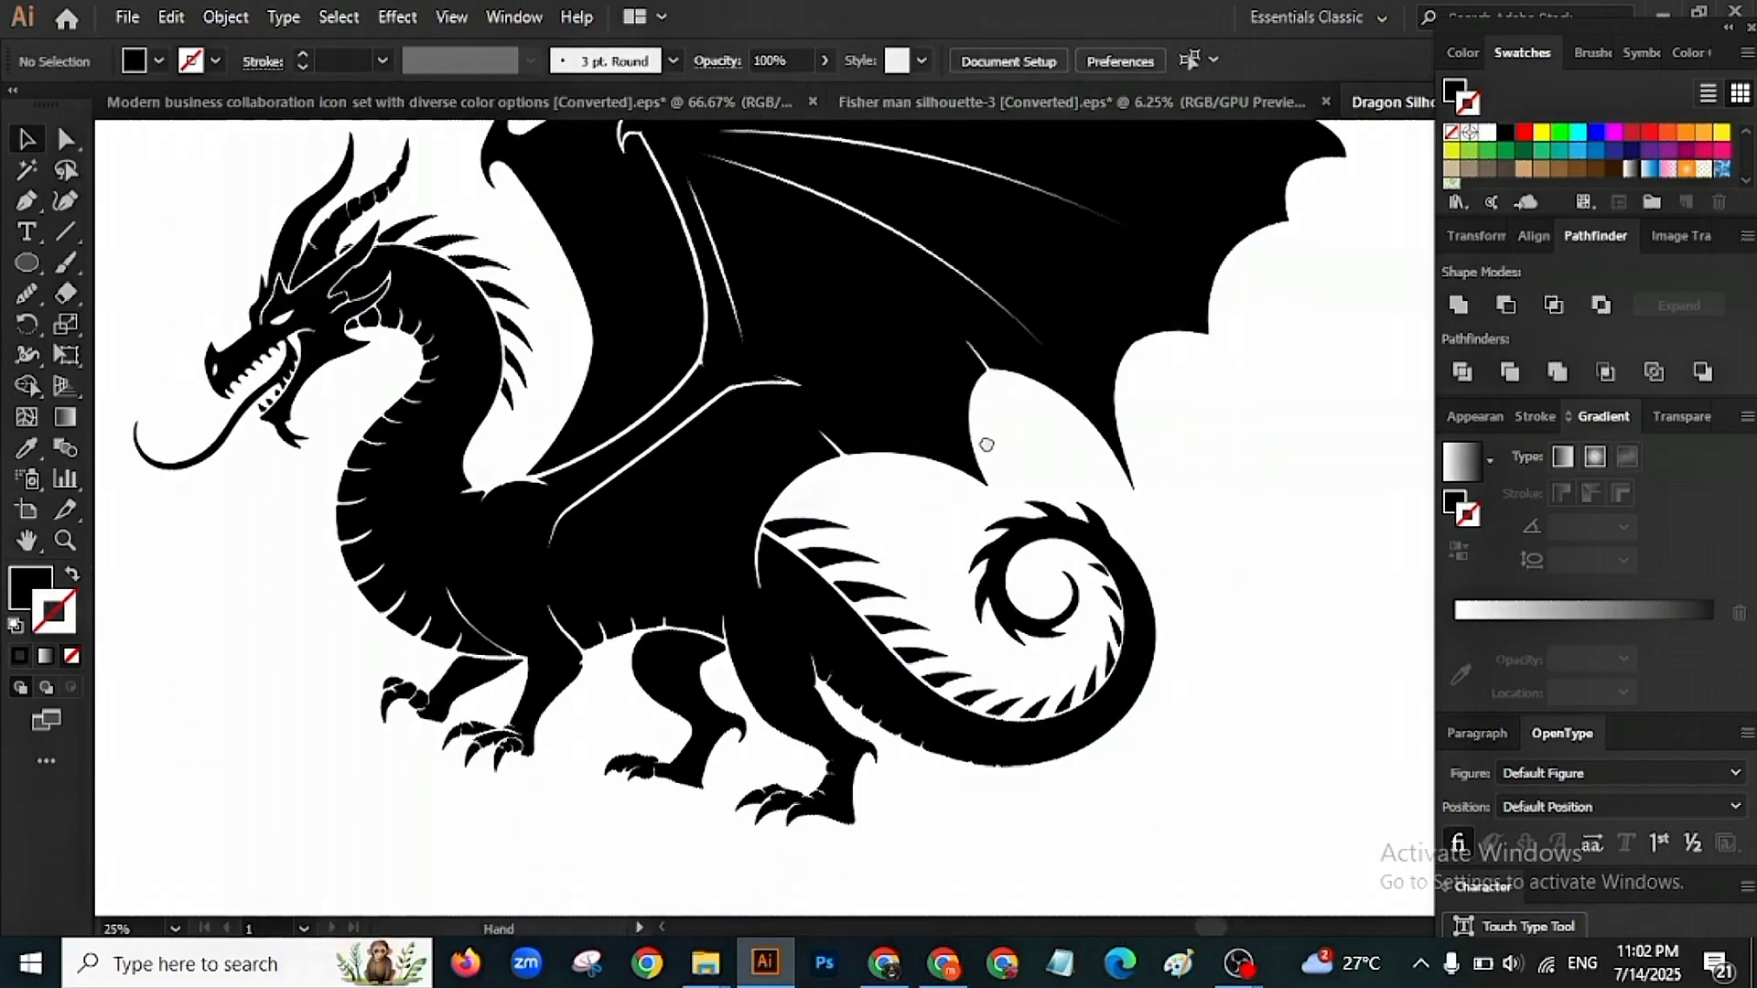
# Check the scalloped wing edge, then center the completed dragon group horizontally and vertically on the artboard.
pyautogui.scroll(4, 983, 439)
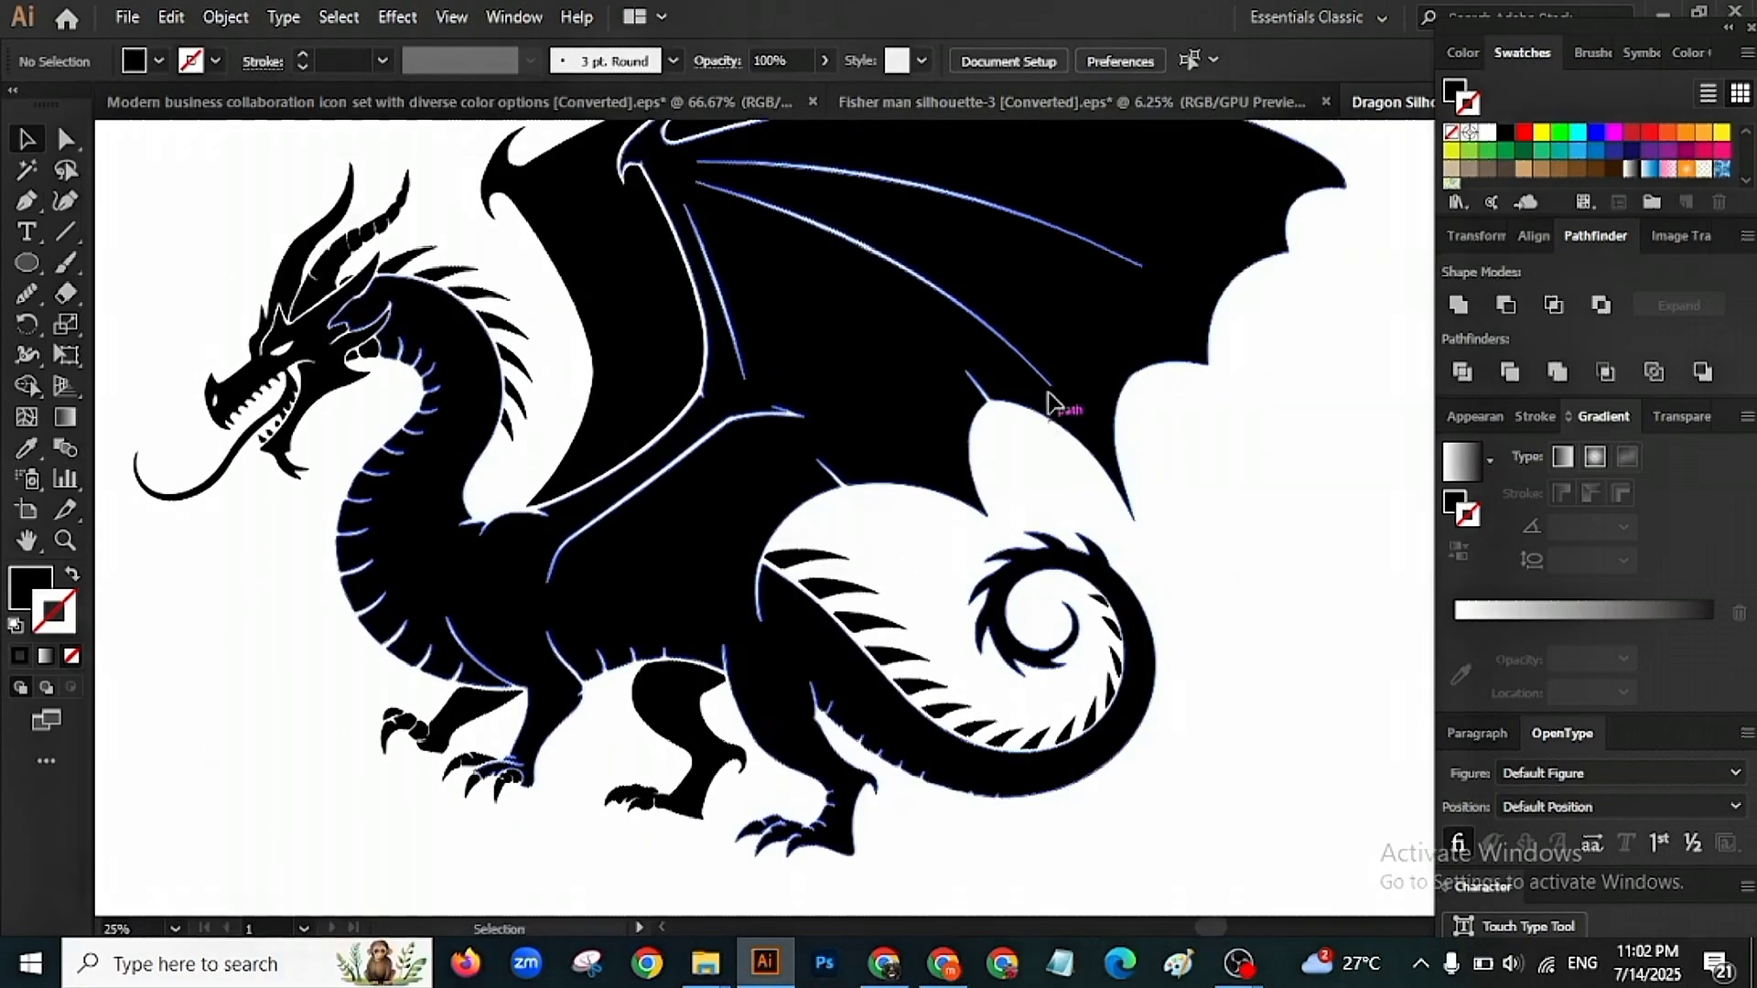
pyautogui.moveTo(1153, 457); pyautogui.dragTo(1096, 437)
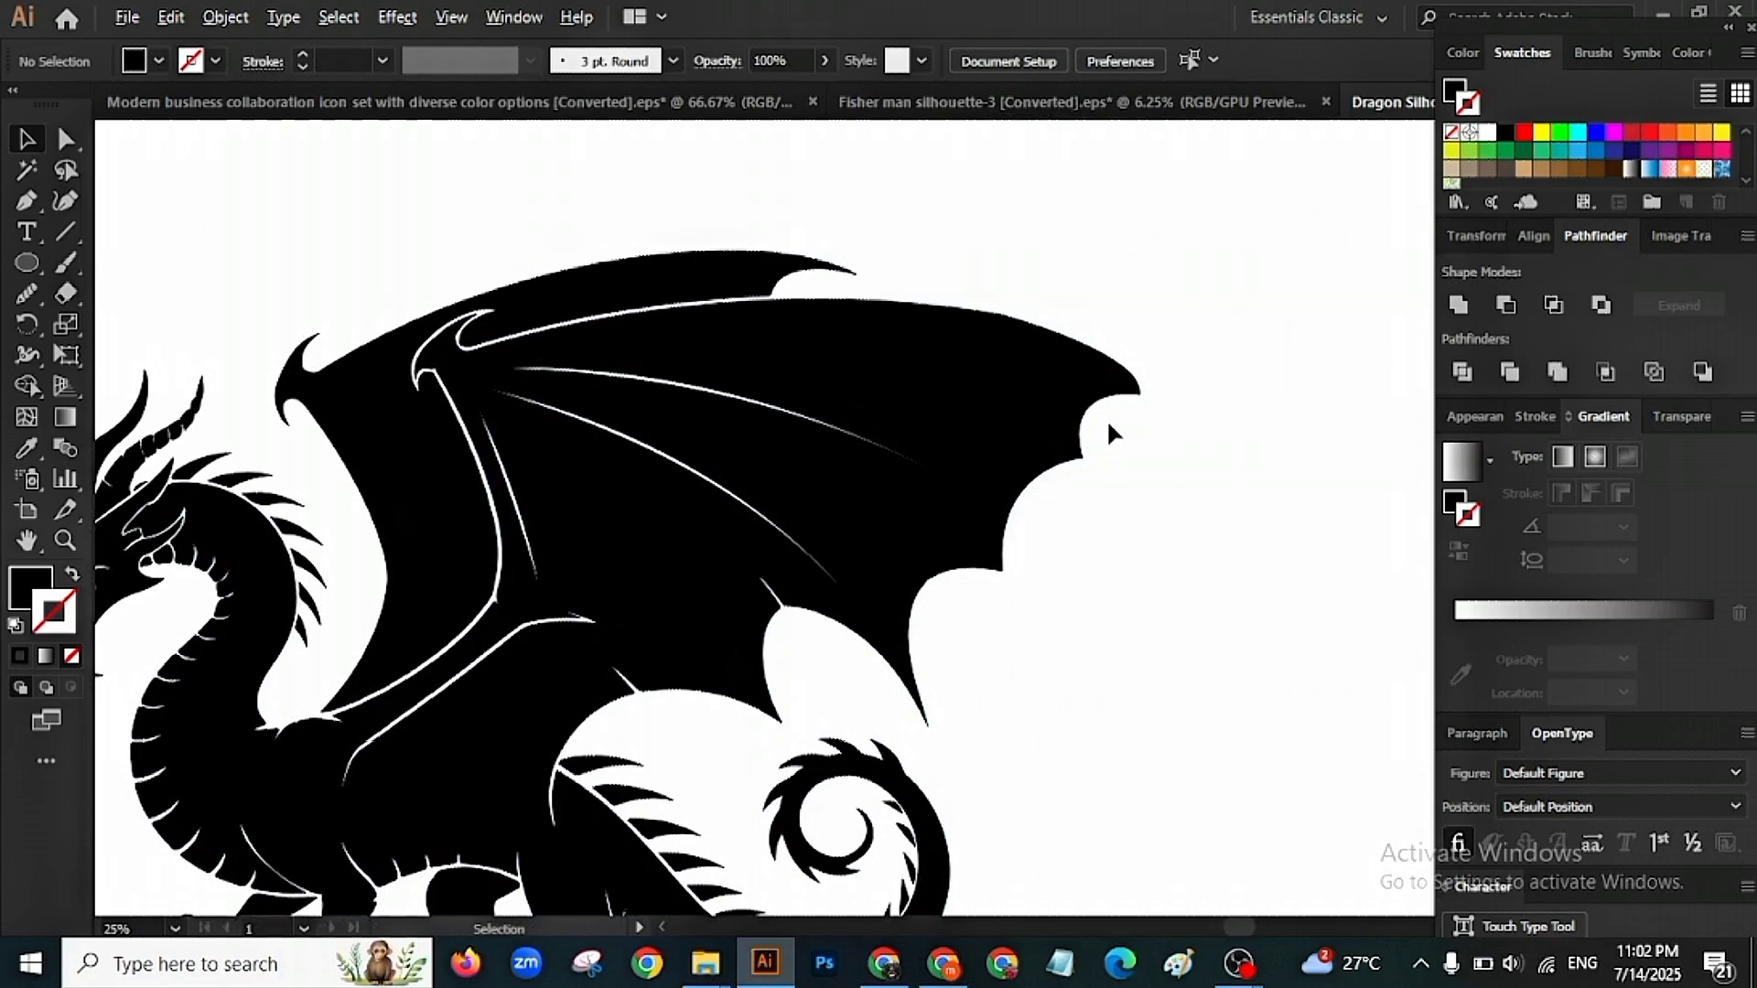
pyautogui.scroll(5, 1106, 419)
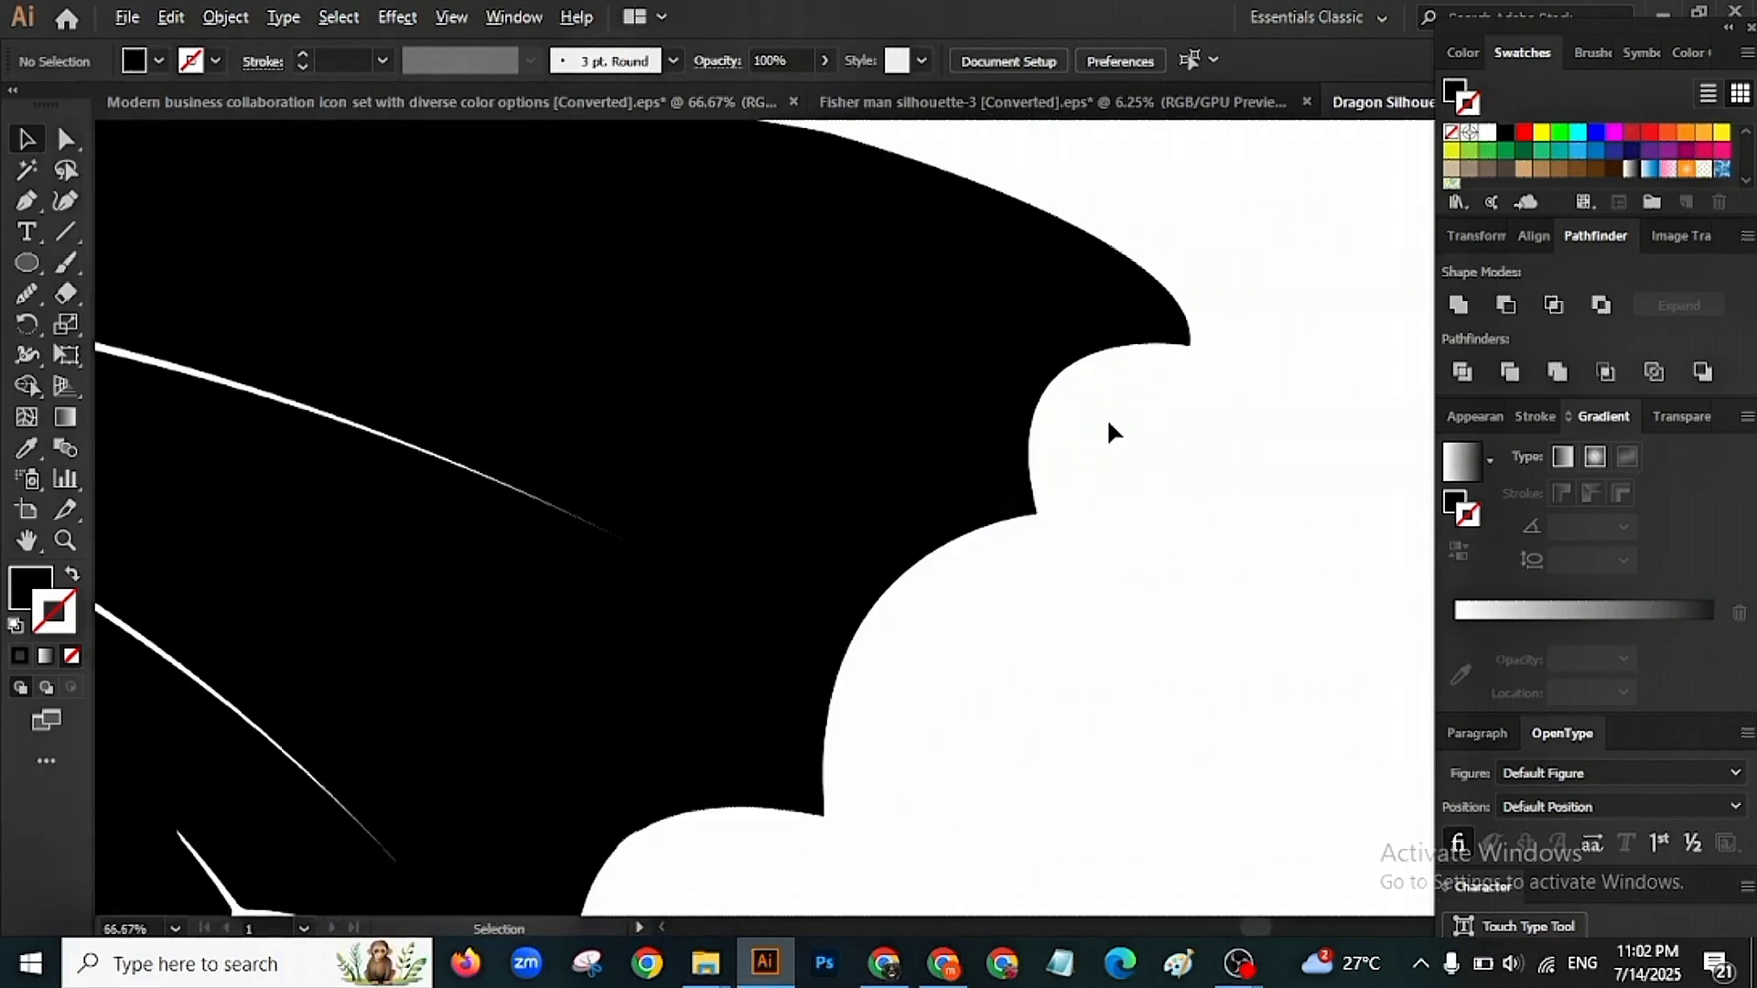
pyautogui.scroll(-5, 1106, 417)
pyautogui.click(961, 537)
pyautogui.scroll(-1, 1186, 114)
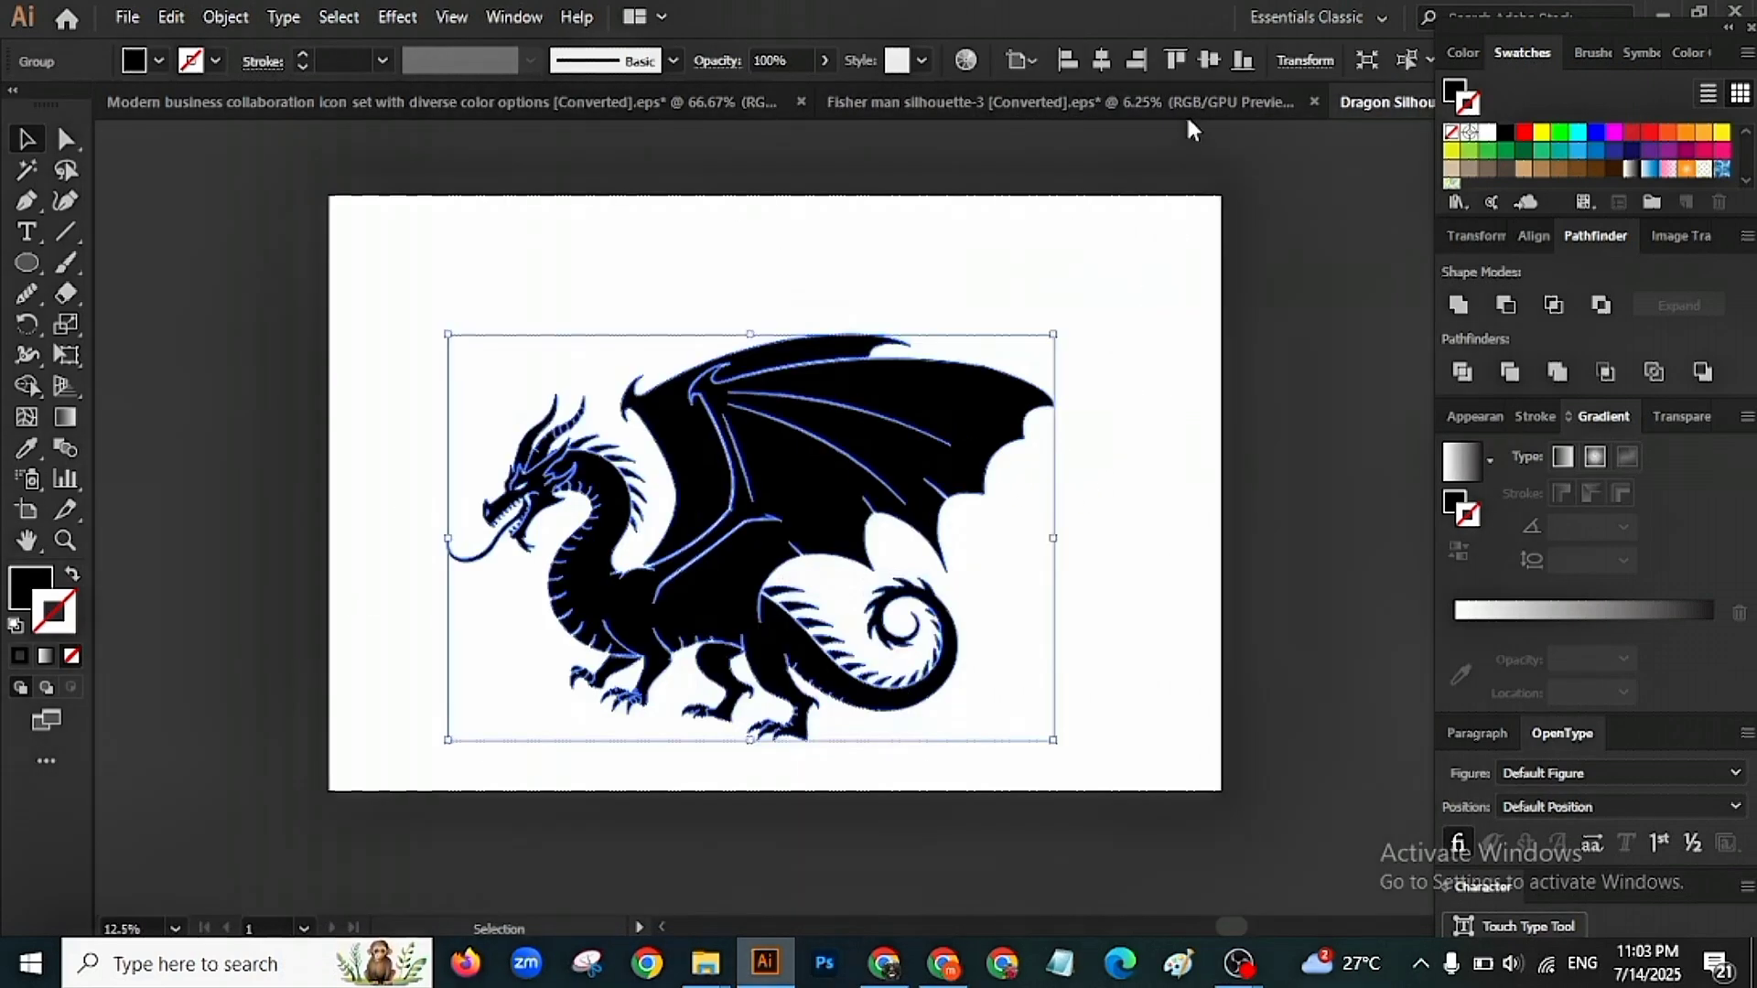
pyautogui.click(1106, 68)
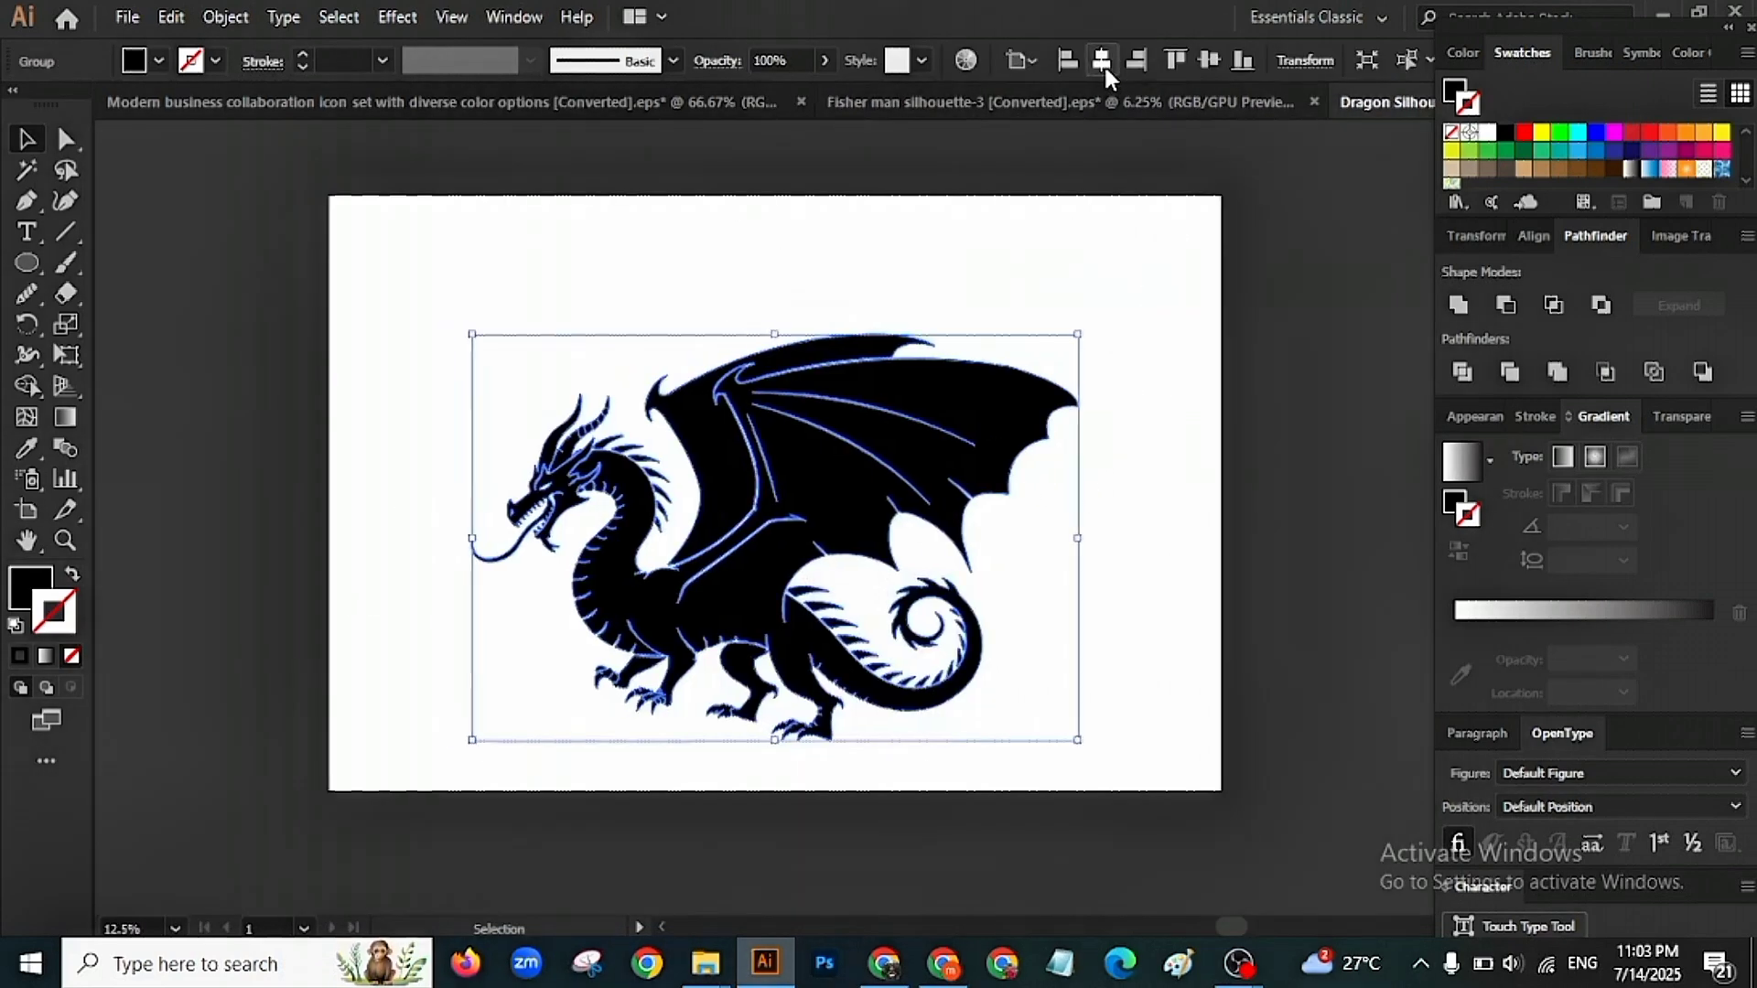
pyautogui.click(1206, 60)
# Enlarge the dragon group proportionally about its center so it fills more of the artboard, and deselect it.
pyautogui.moveTo(1082, 495); pyautogui.dragTo(1116, 501)
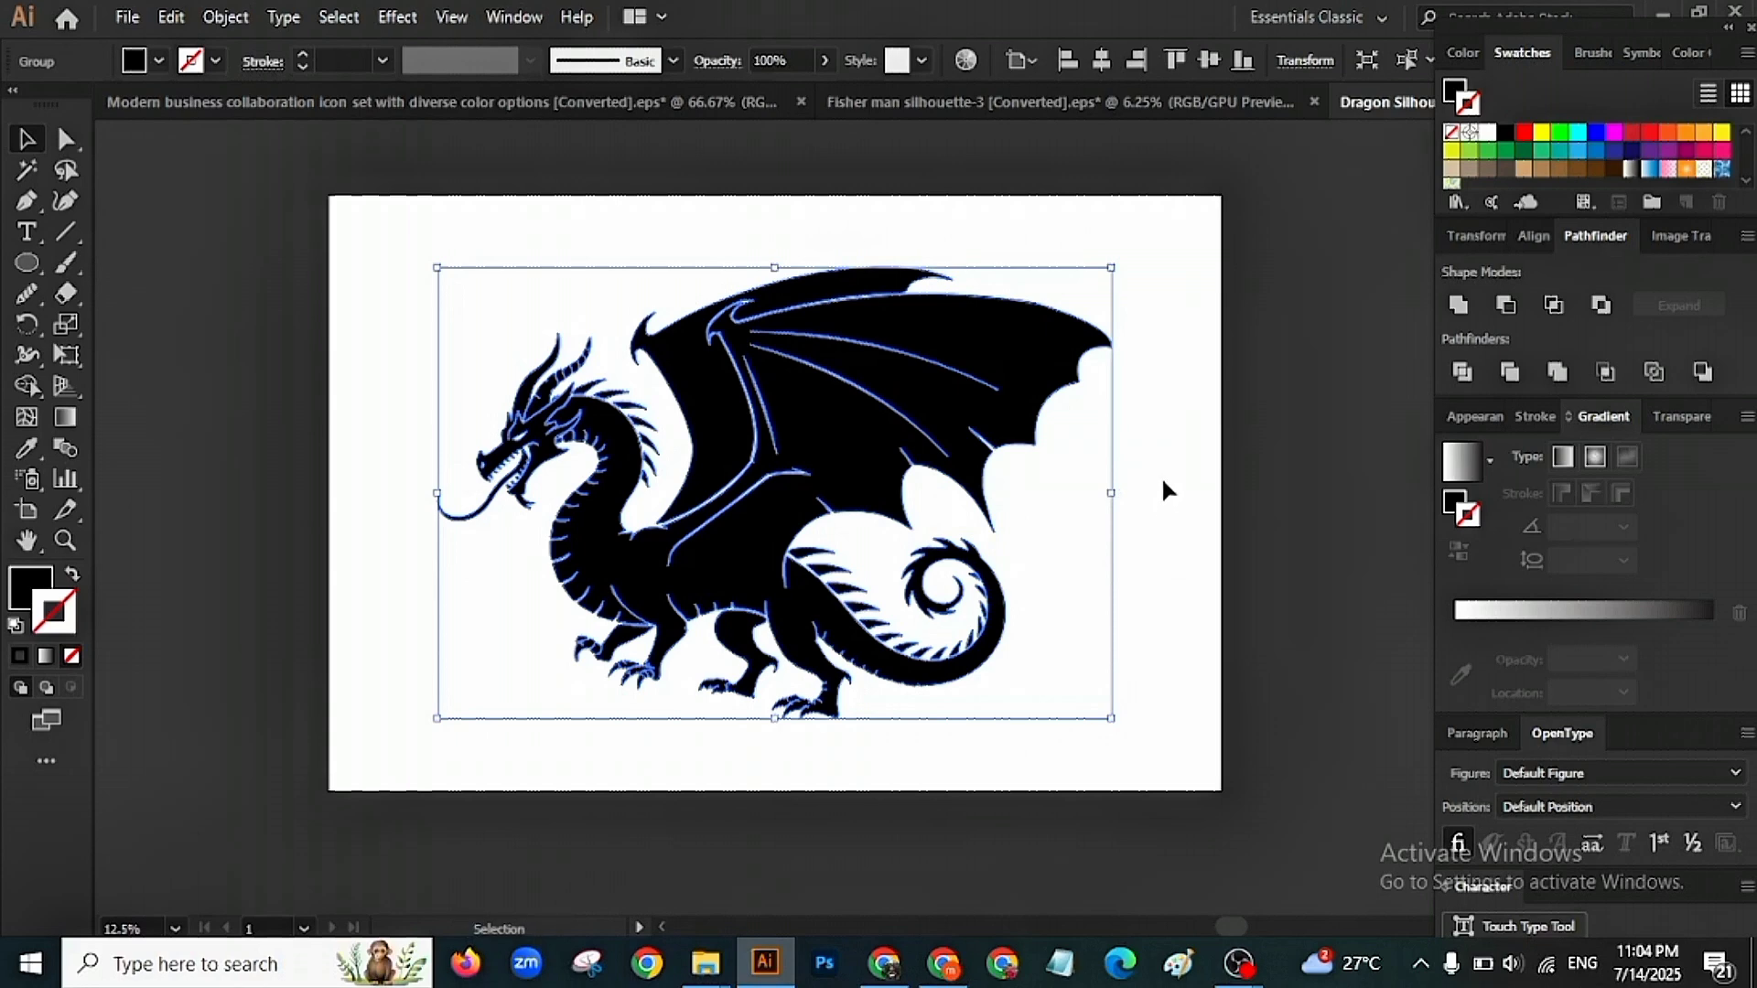
pyautogui.click(1162, 478)
pyautogui.click(972, 399)
pyautogui.click(1167, 388)
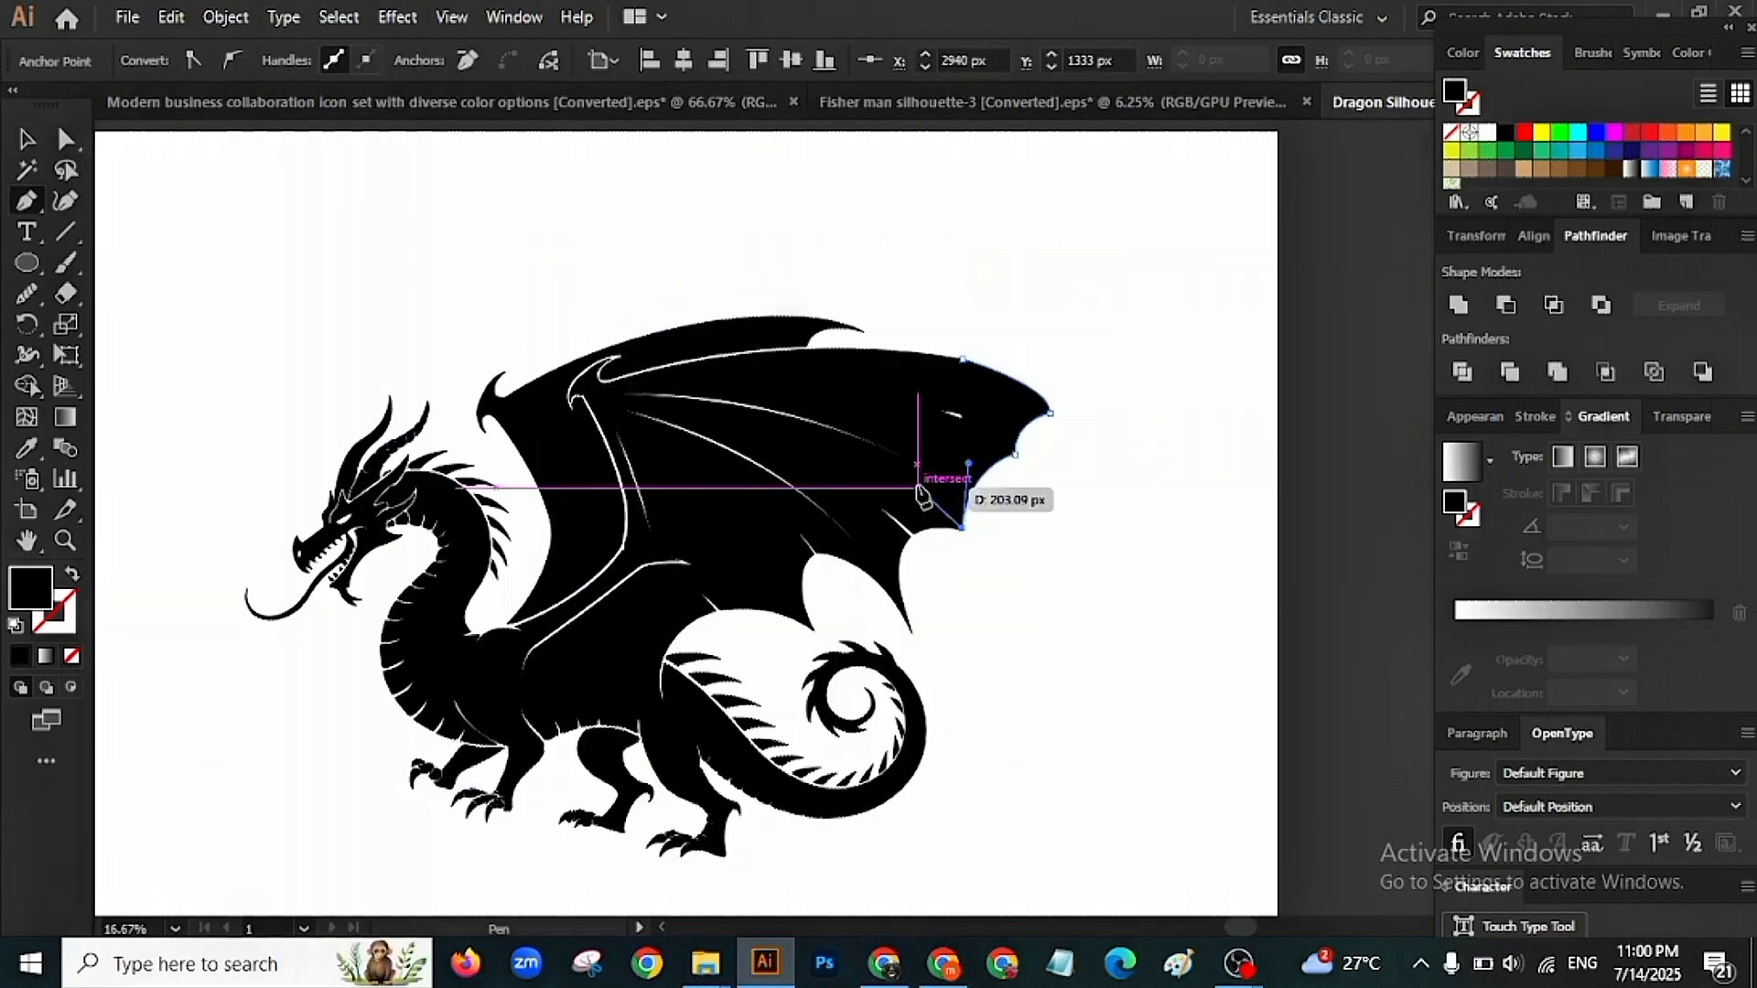
# Close the wing-tip extension with straight segments running inside the wing back to its starting corner.
pyautogui.click(918, 483)
pyautogui.click(904, 408)
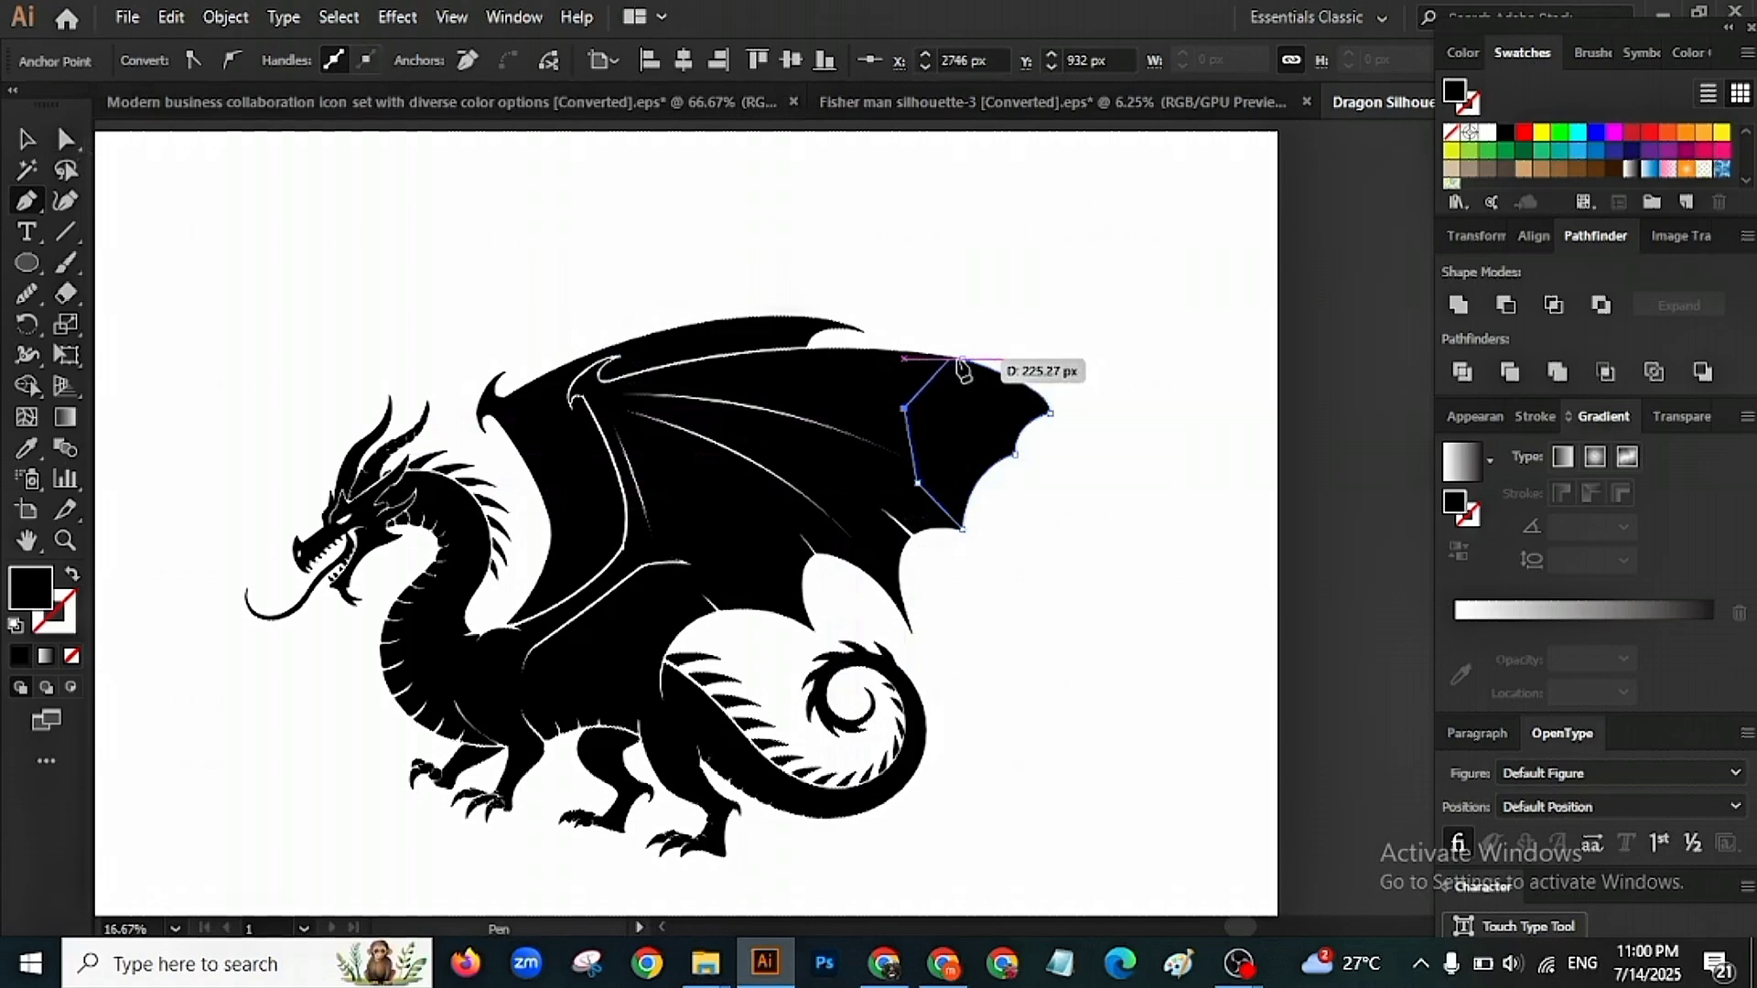
pyautogui.click(961, 360)
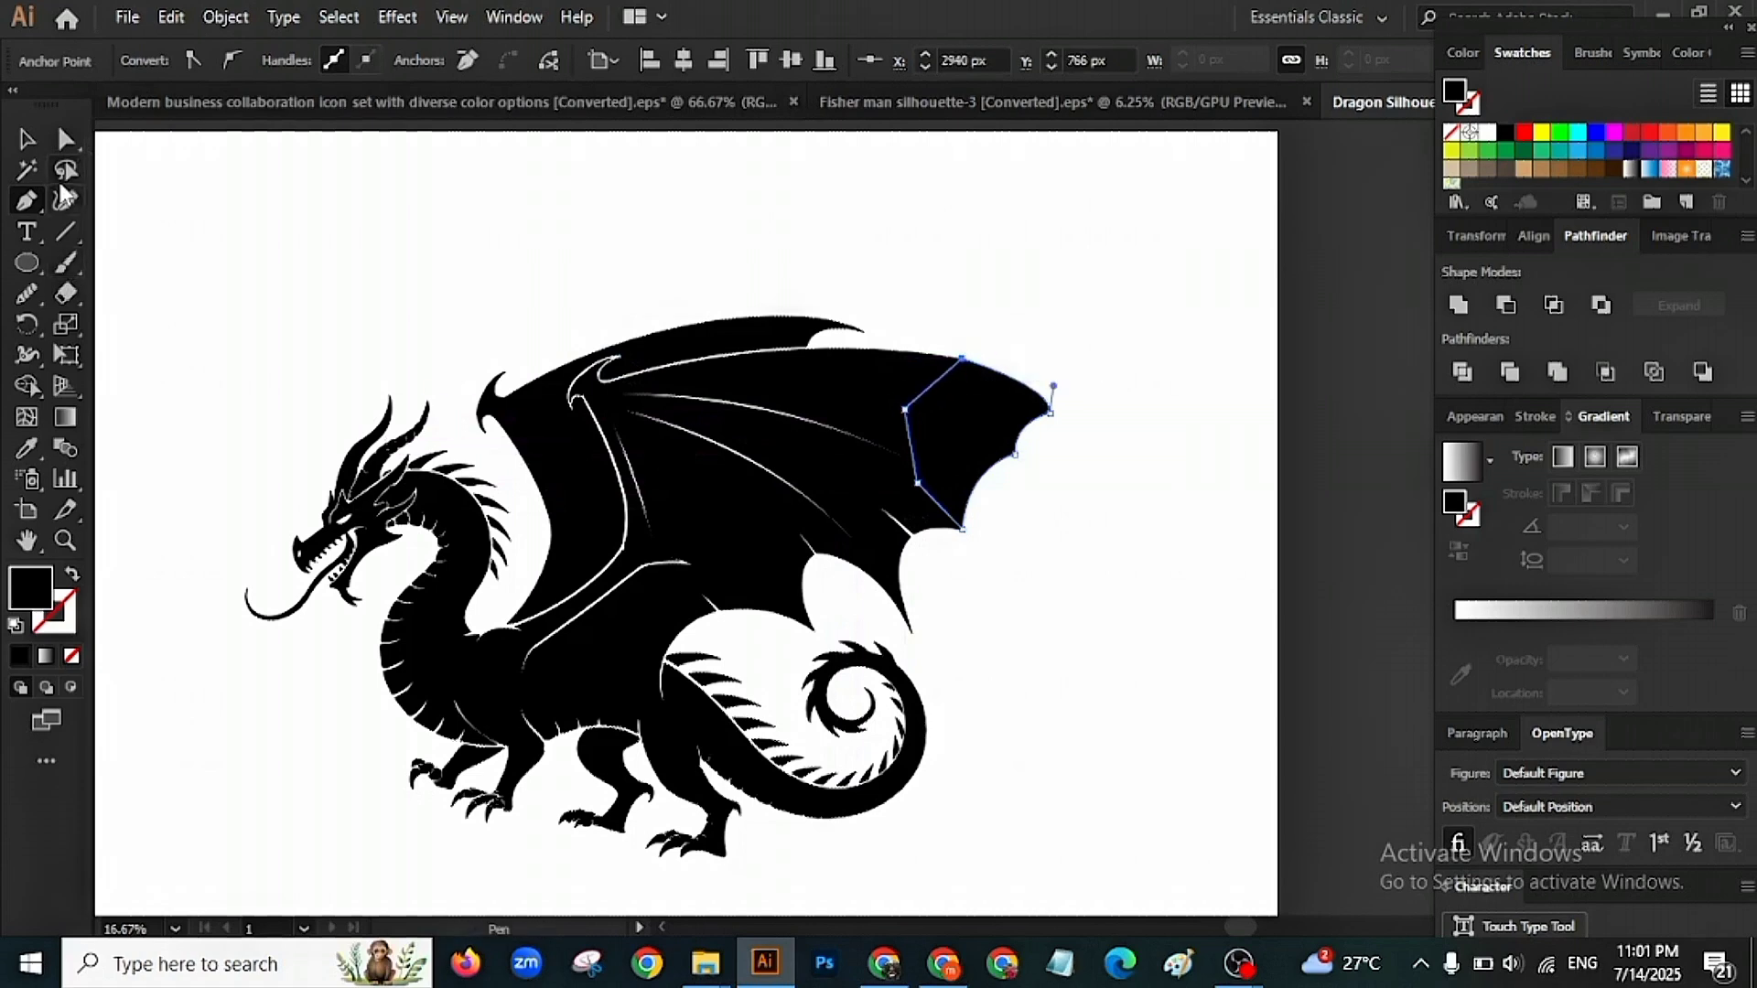
# Select the dragon together with the wing-tip extension and merge the overlapping wing areas into one shape with the Shape Builder tool.
pyautogui.click(27, 140)
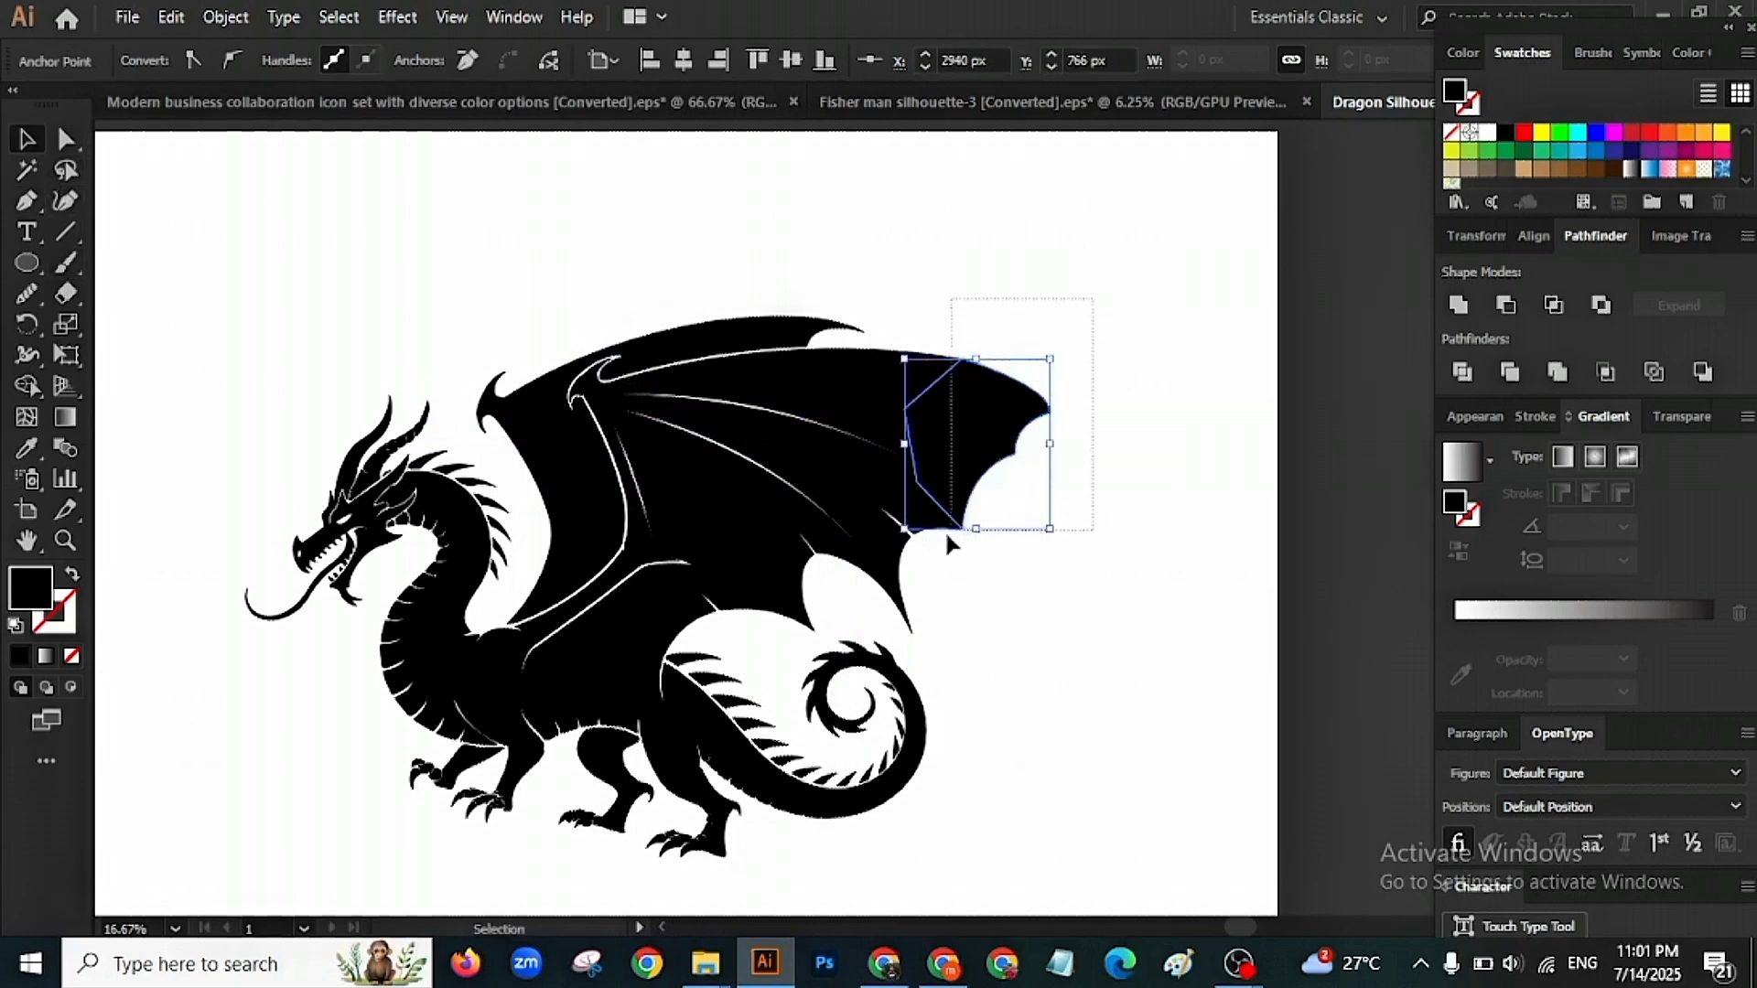
pyautogui.hotkey('ctrl', 'a')
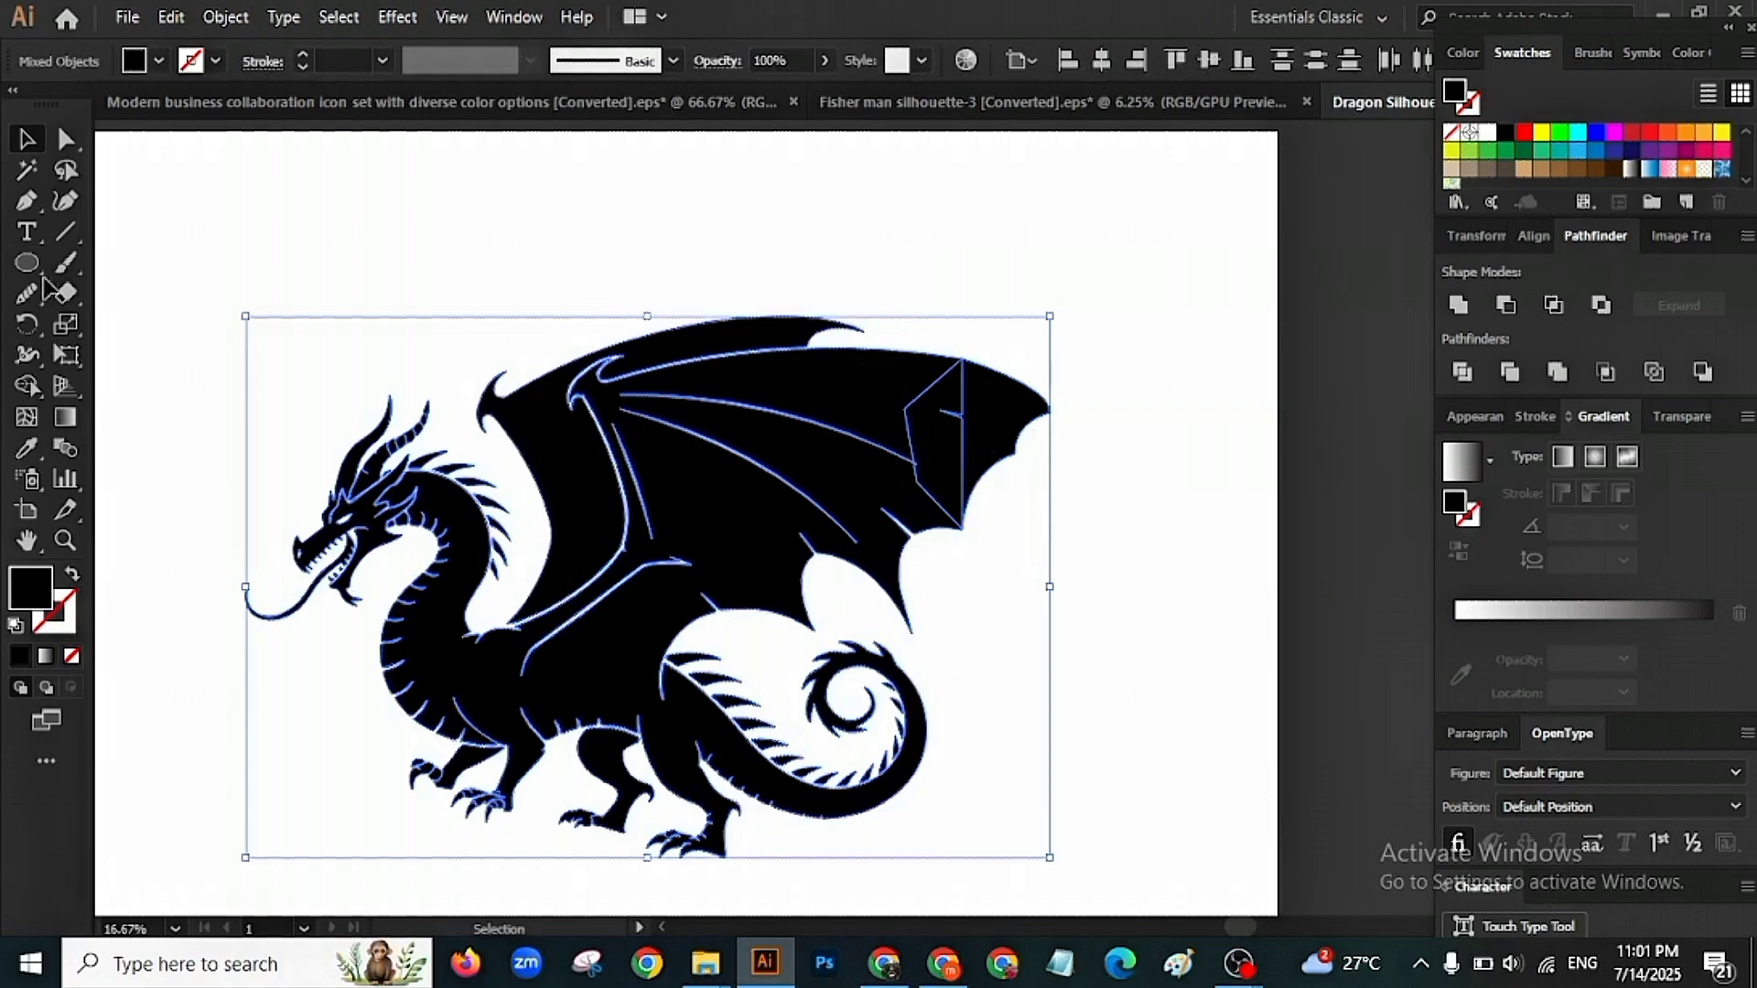
pyautogui.click(28, 385)
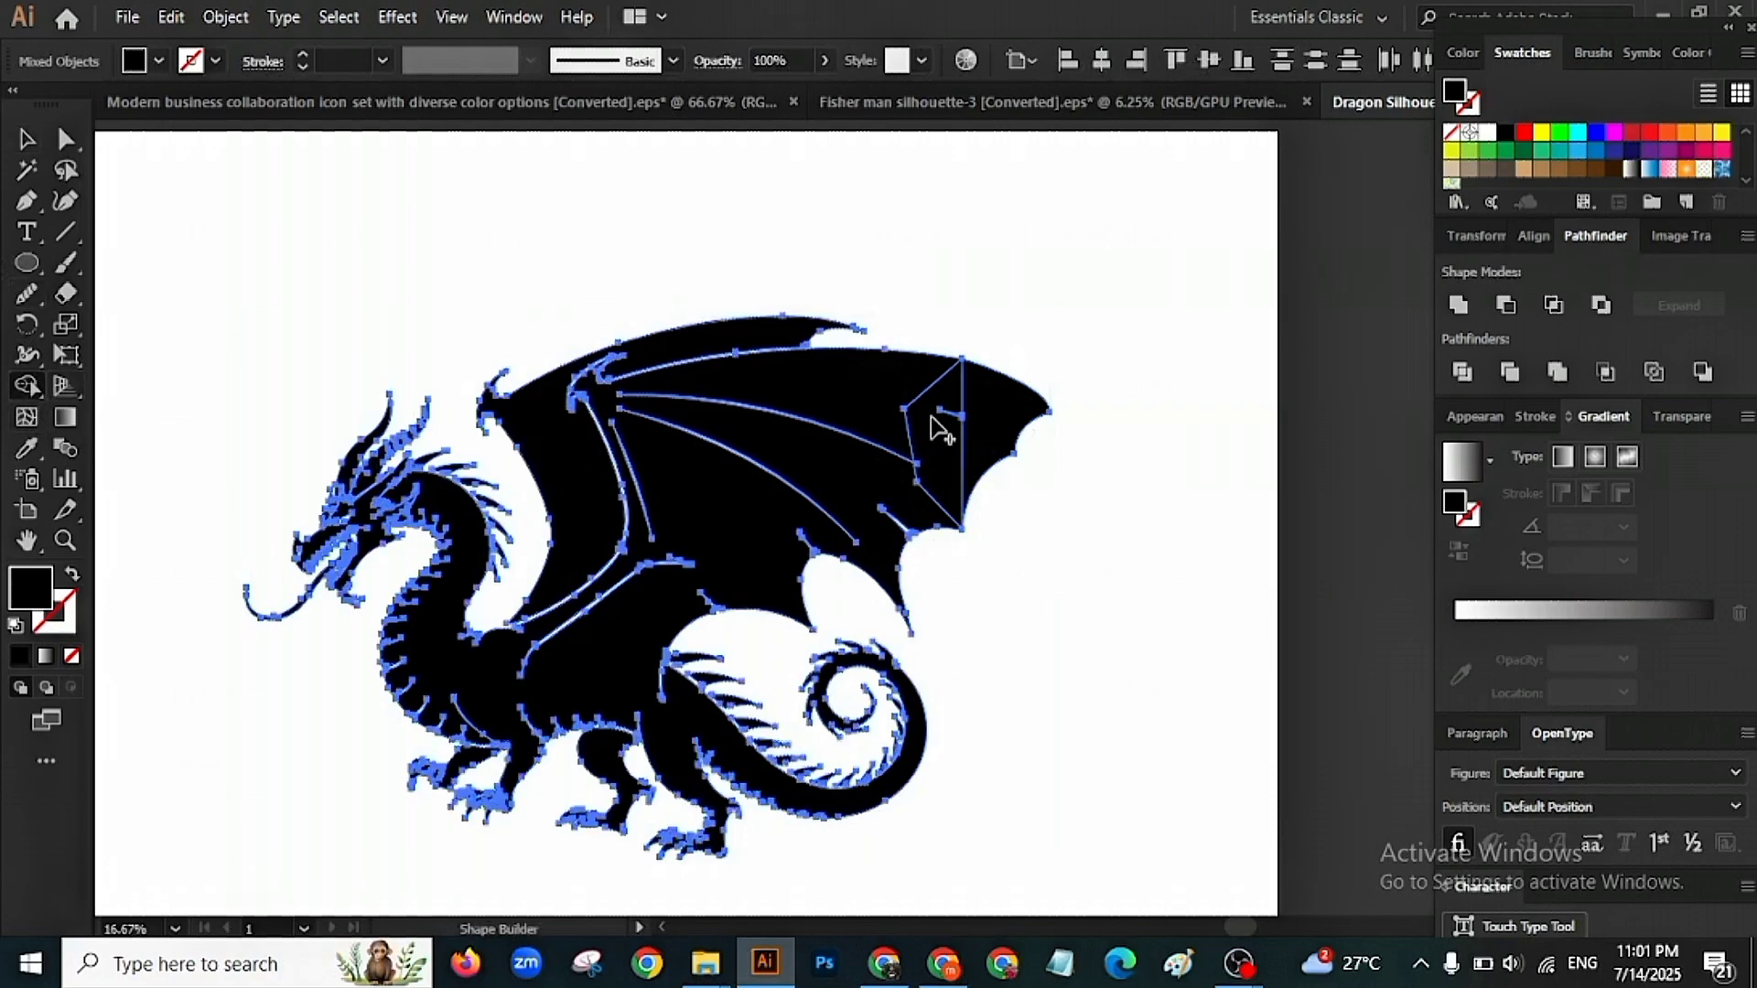
pyautogui.scroll(3, 940, 401)
pyautogui.moveTo(1098, 375); pyautogui.dragTo(768, 351)
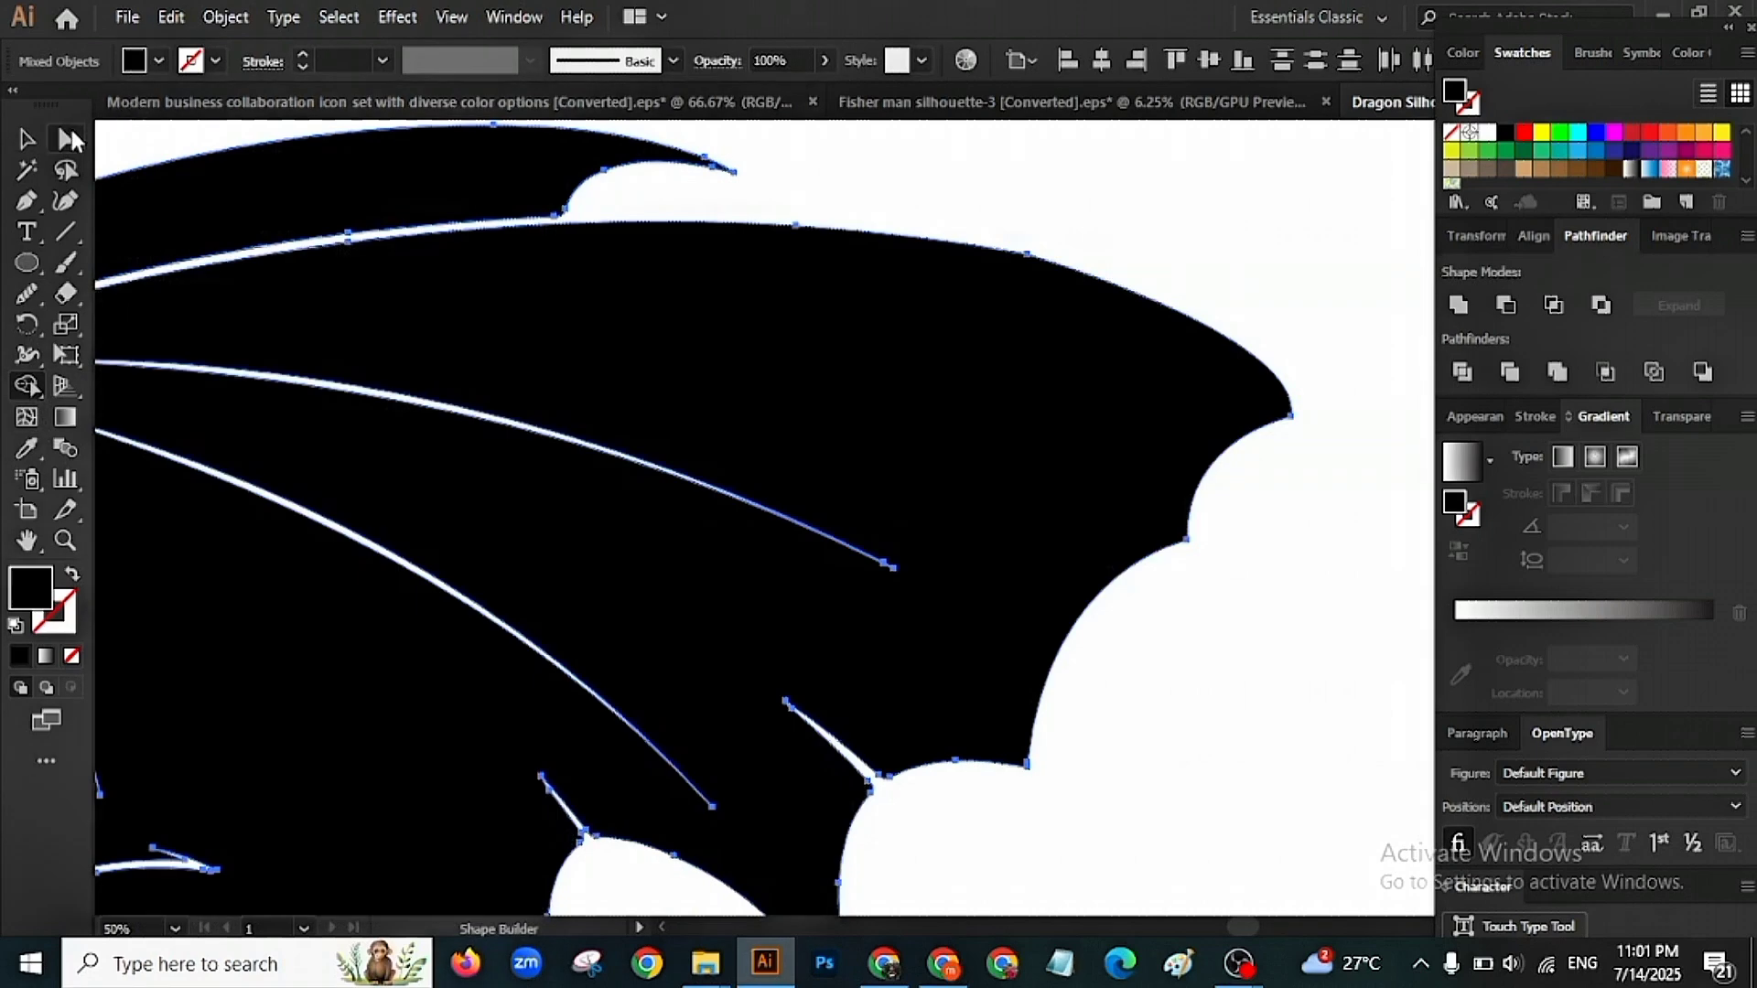
# Move the anchor point at the outermost wing tip slightly outward with the Direct Selection tool, then deselect it.
pyautogui.click(65, 139)
pyautogui.click(1251, 549)
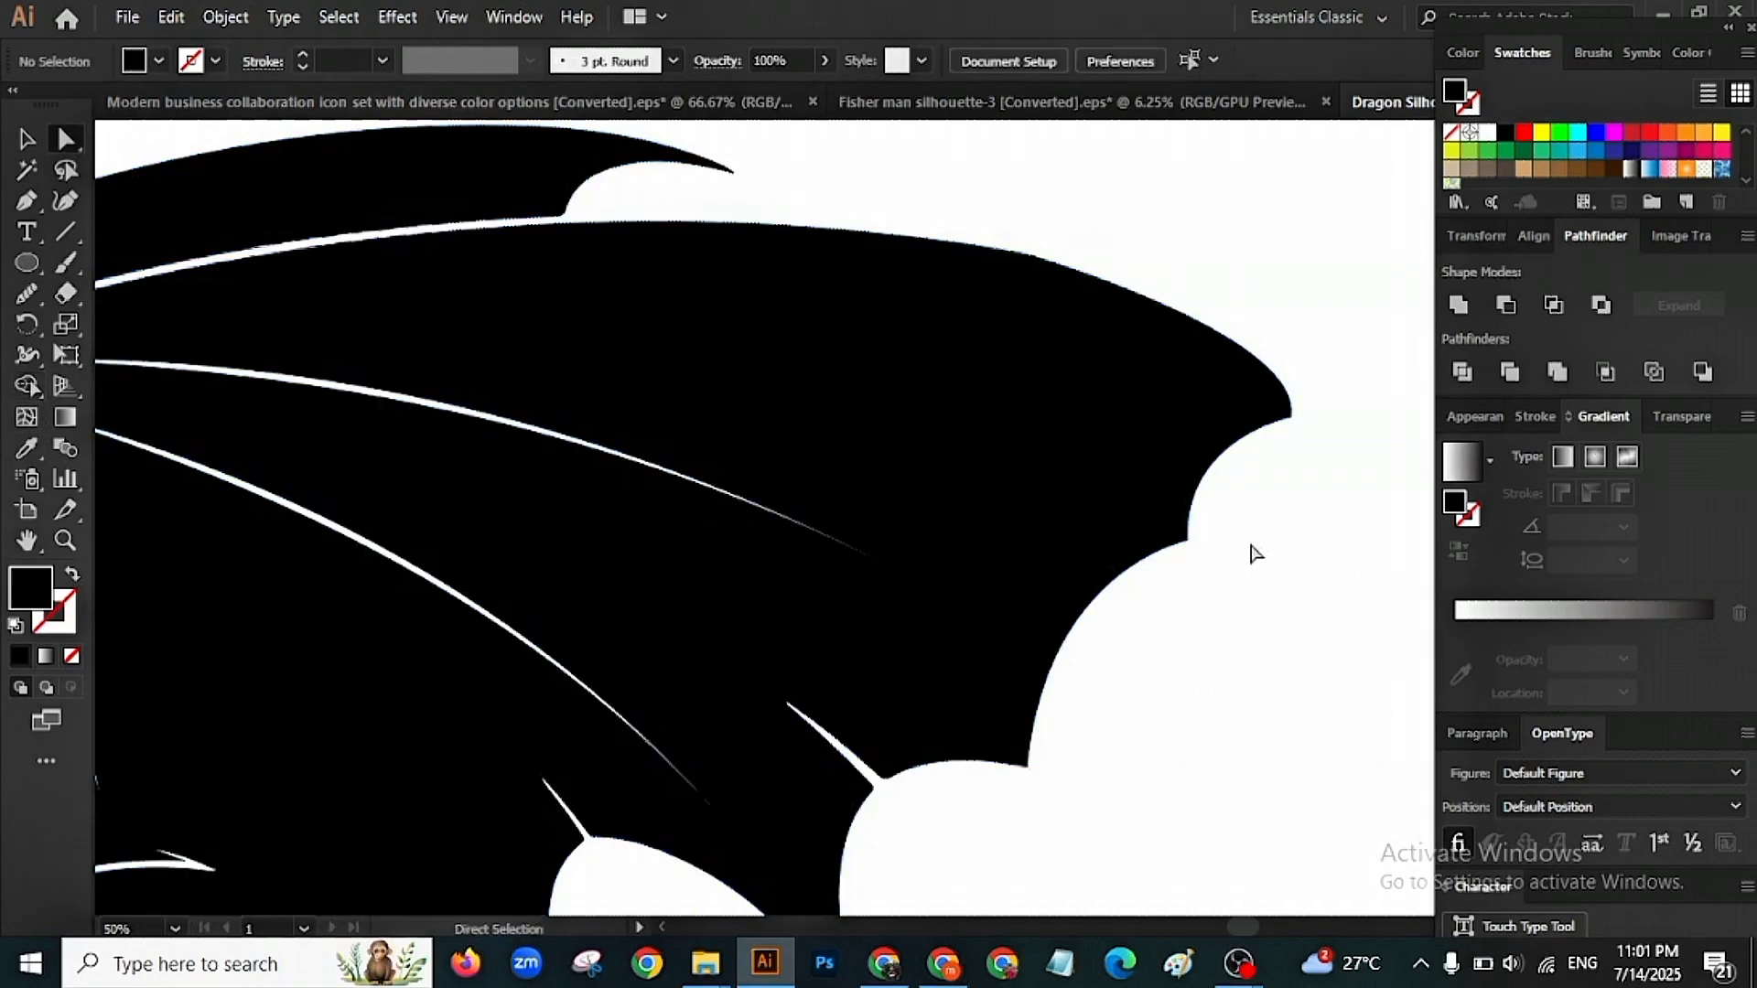
pyautogui.moveTo(1239, 506); pyautogui.dragTo(1087, 520)
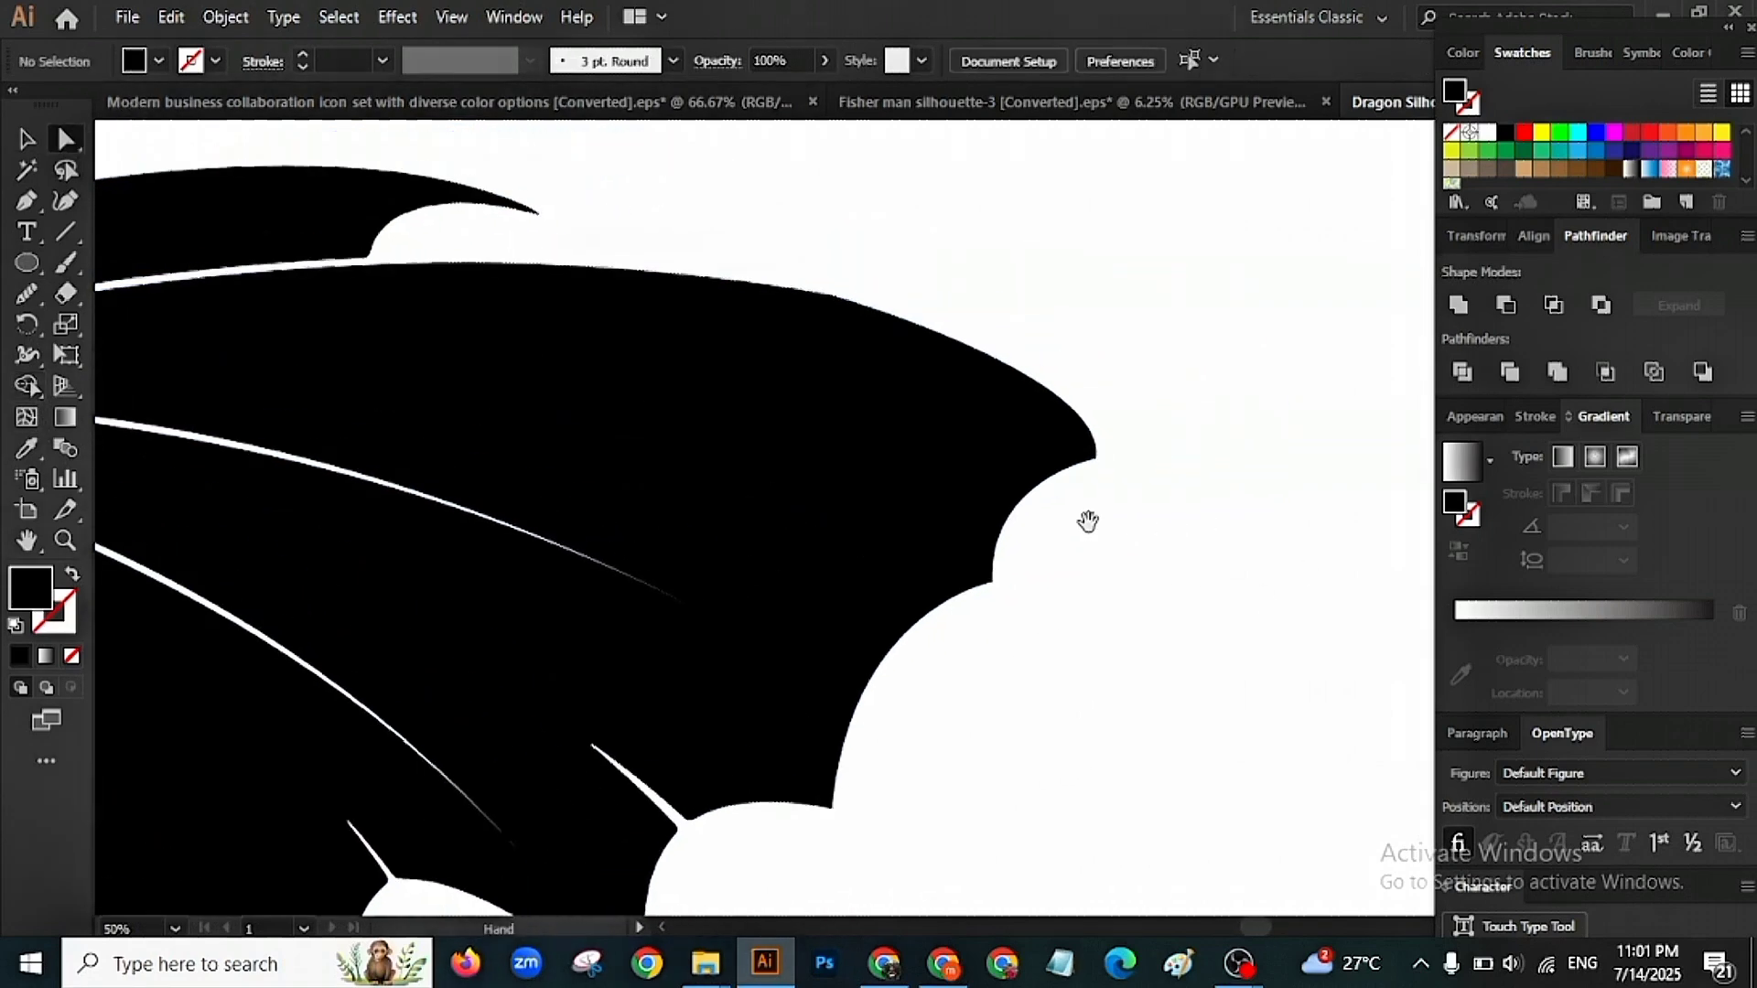
pyautogui.click(1097, 459)
pyautogui.moveTo(1103, 460); pyautogui.dragTo(1111, 463)
pyautogui.click(1138, 479)
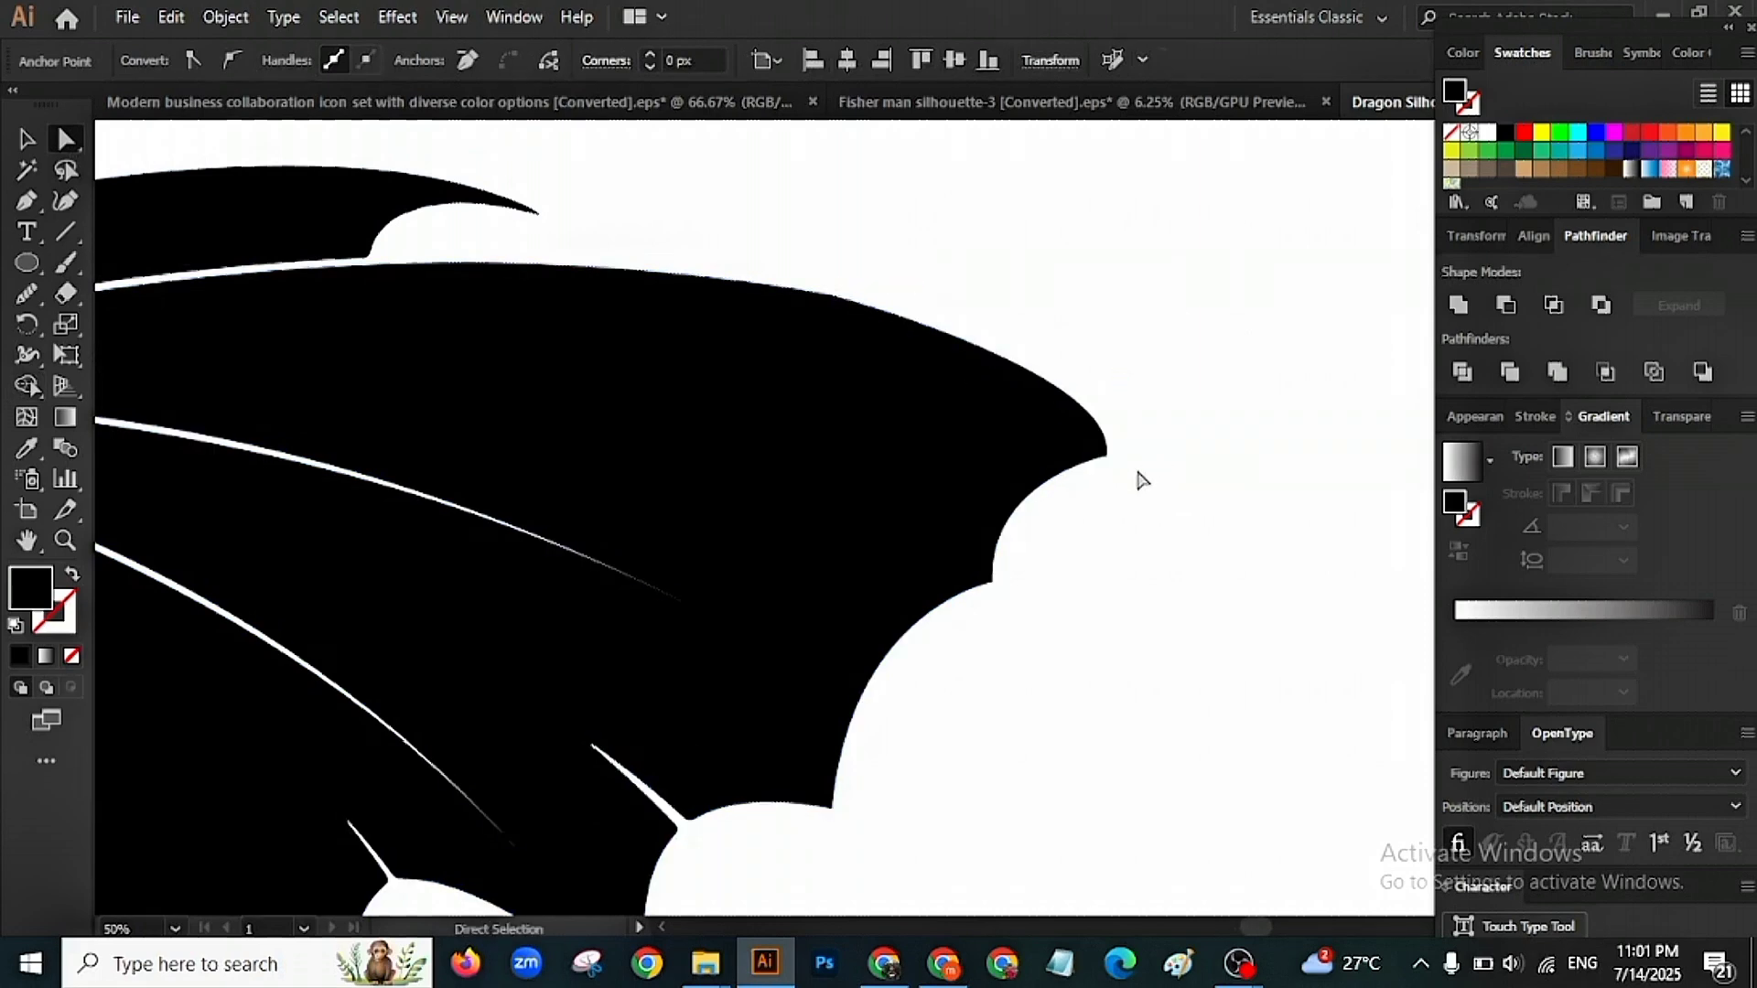
# Deepen the two scalloped curves below the wing tip by pulling their direction handles further into the wing.
pyautogui.click(1009, 480)
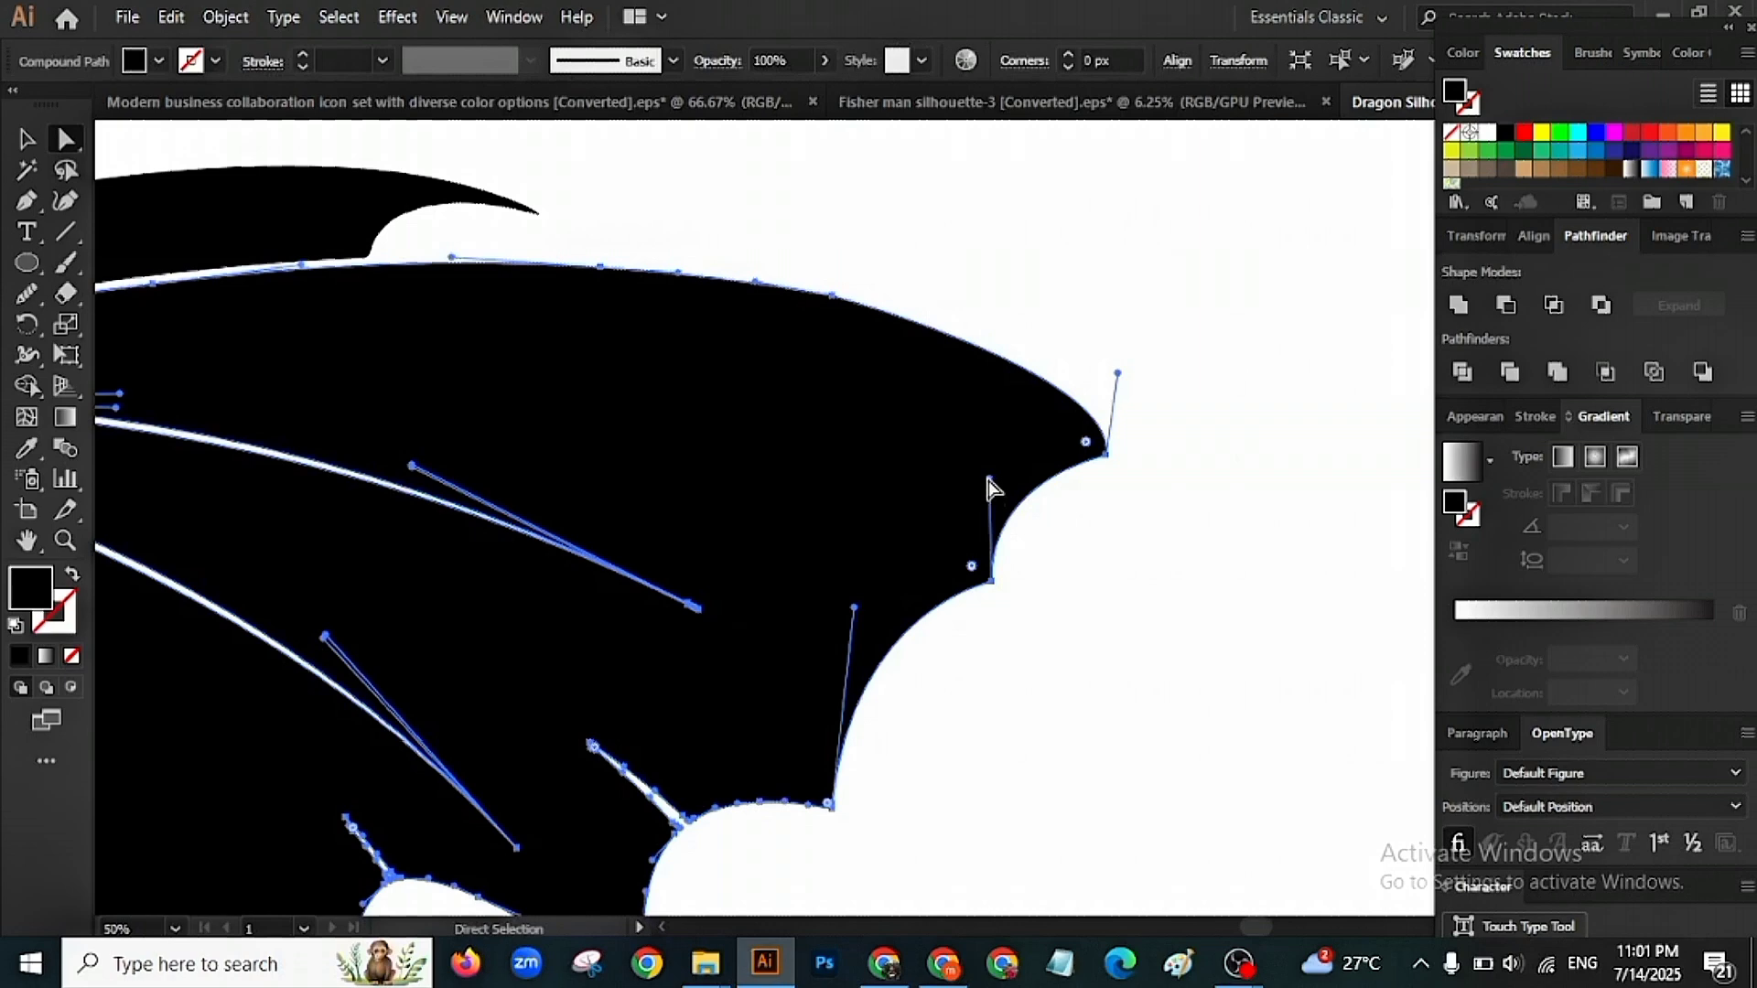
pyautogui.moveTo(988, 478); pyautogui.dragTo(953, 432)
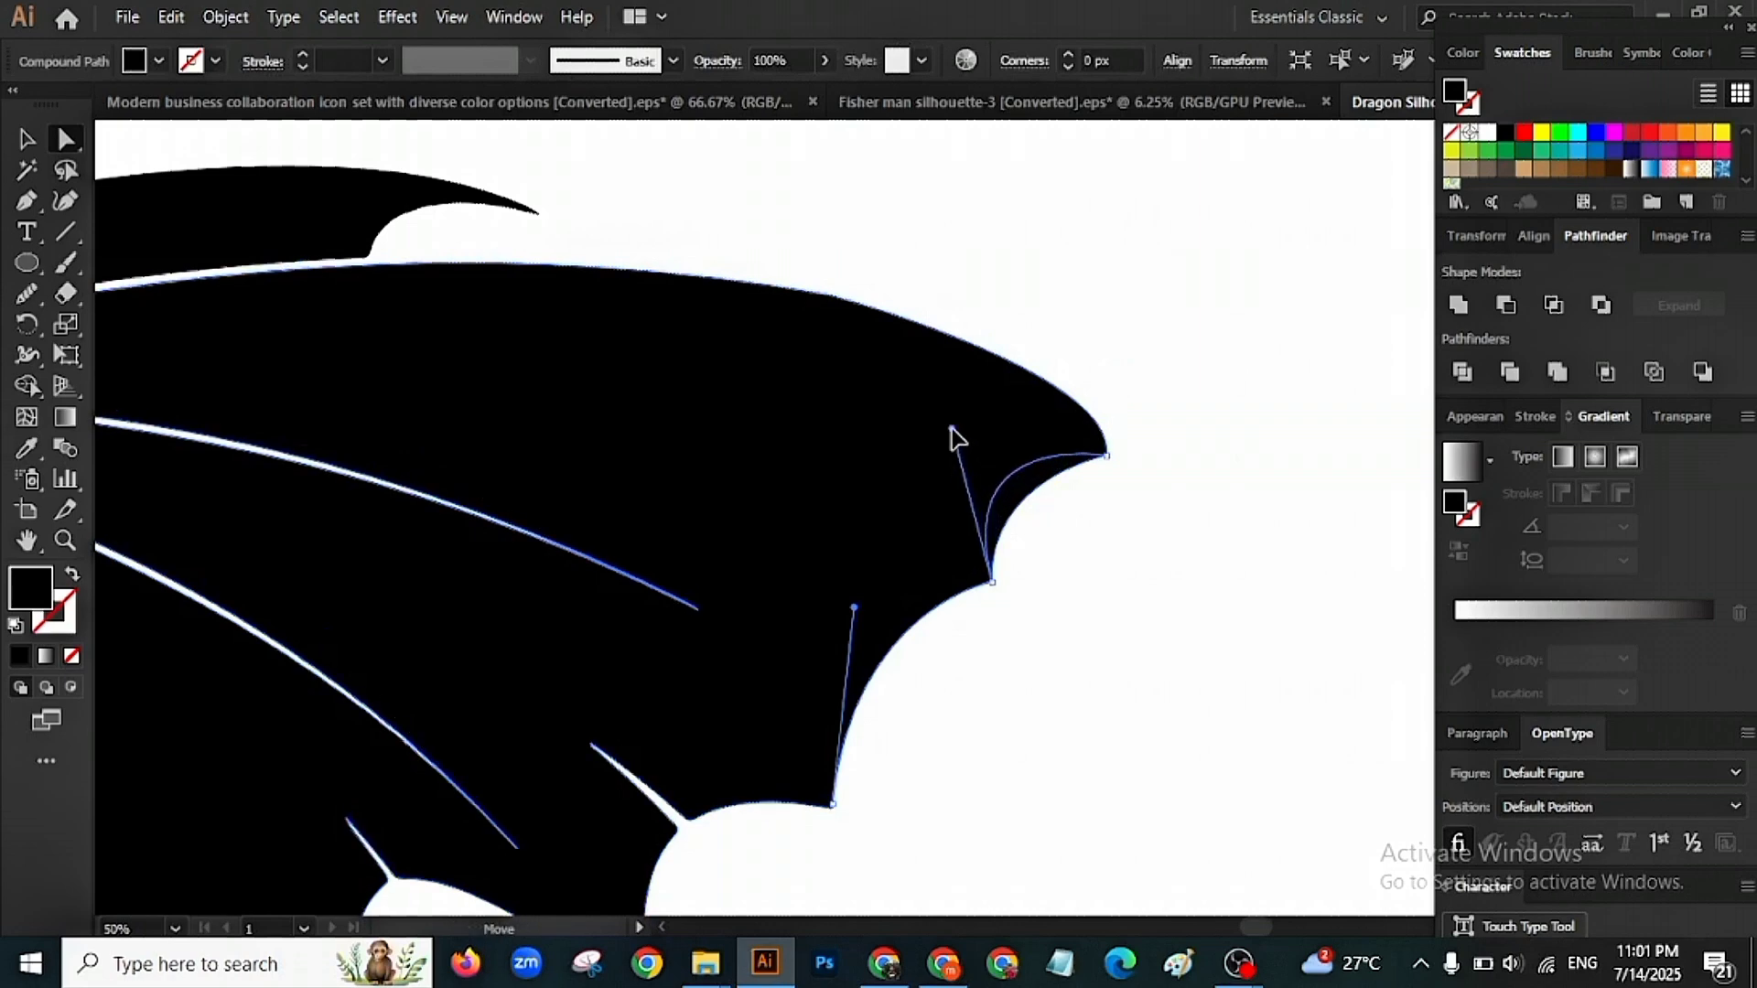
pyautogui.click(1109, 581)
pyautogui.hotkey('ctrl', 'a')
pyautogui.moveTo(1019, 640); pyautogui.dragTo(1144, 516)
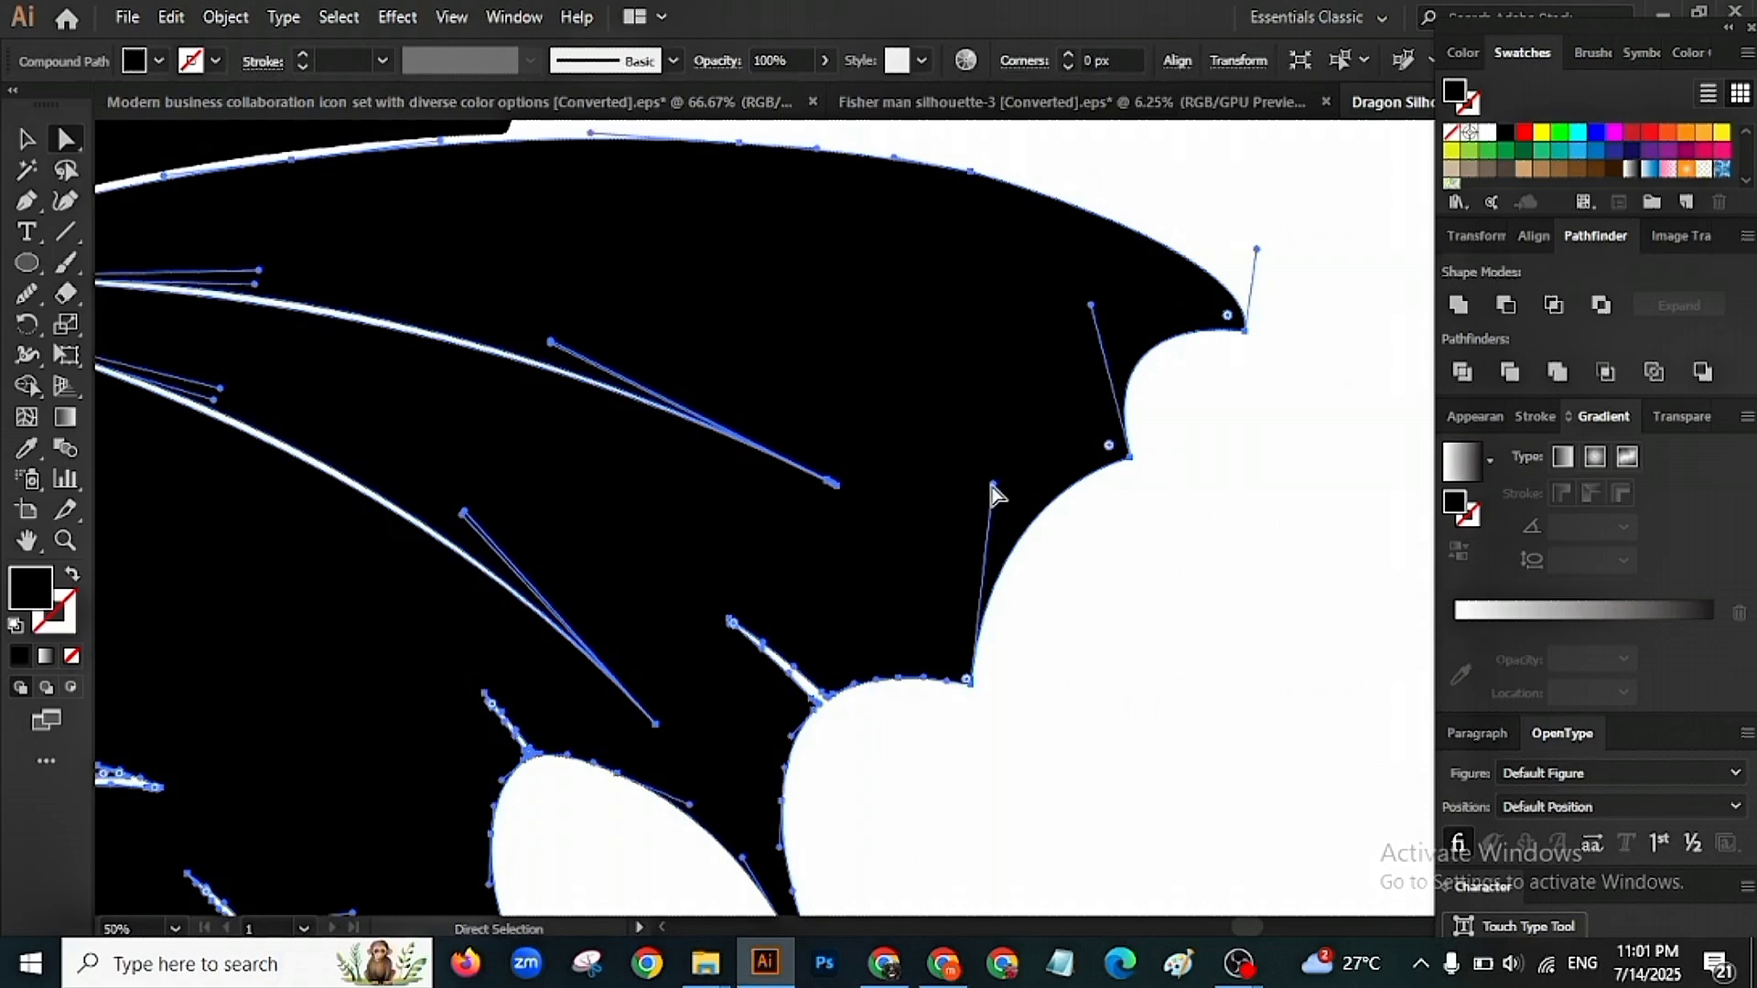
pyautogui.moveTo(992, 485); pyautogui.dragTo(957, 479)
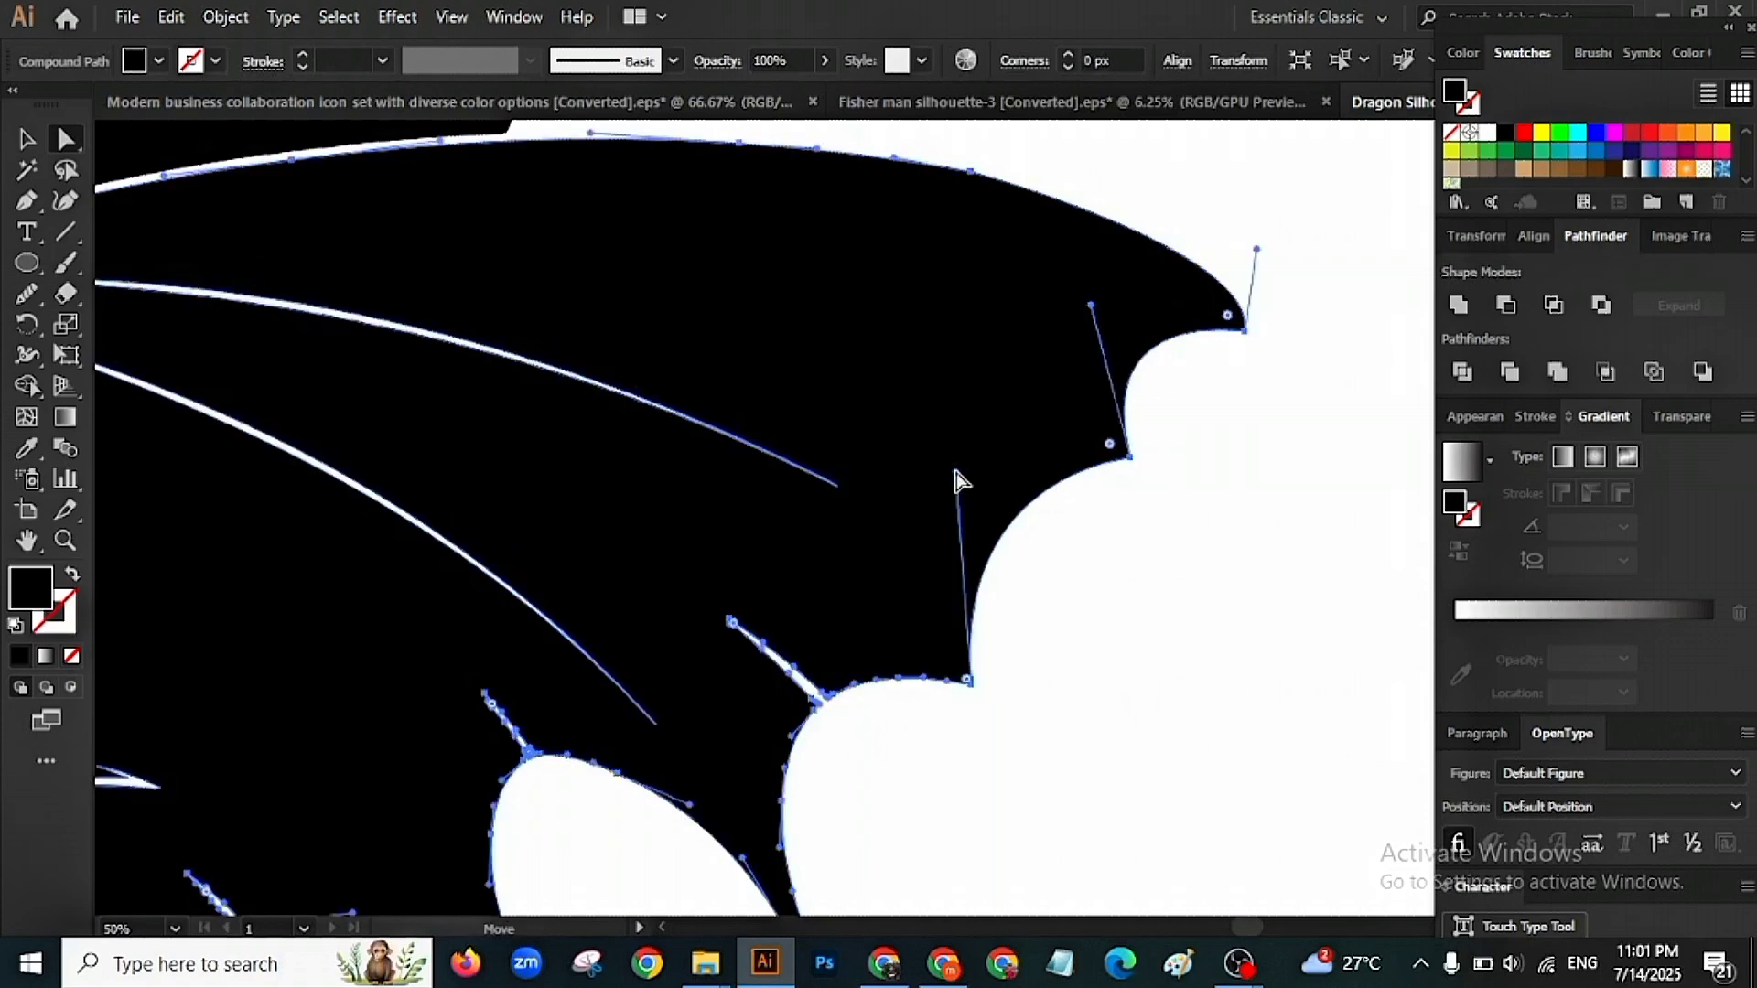
pyautogui.click(1176, 593)
pyautogui.scroll(-2, 1063, 695)
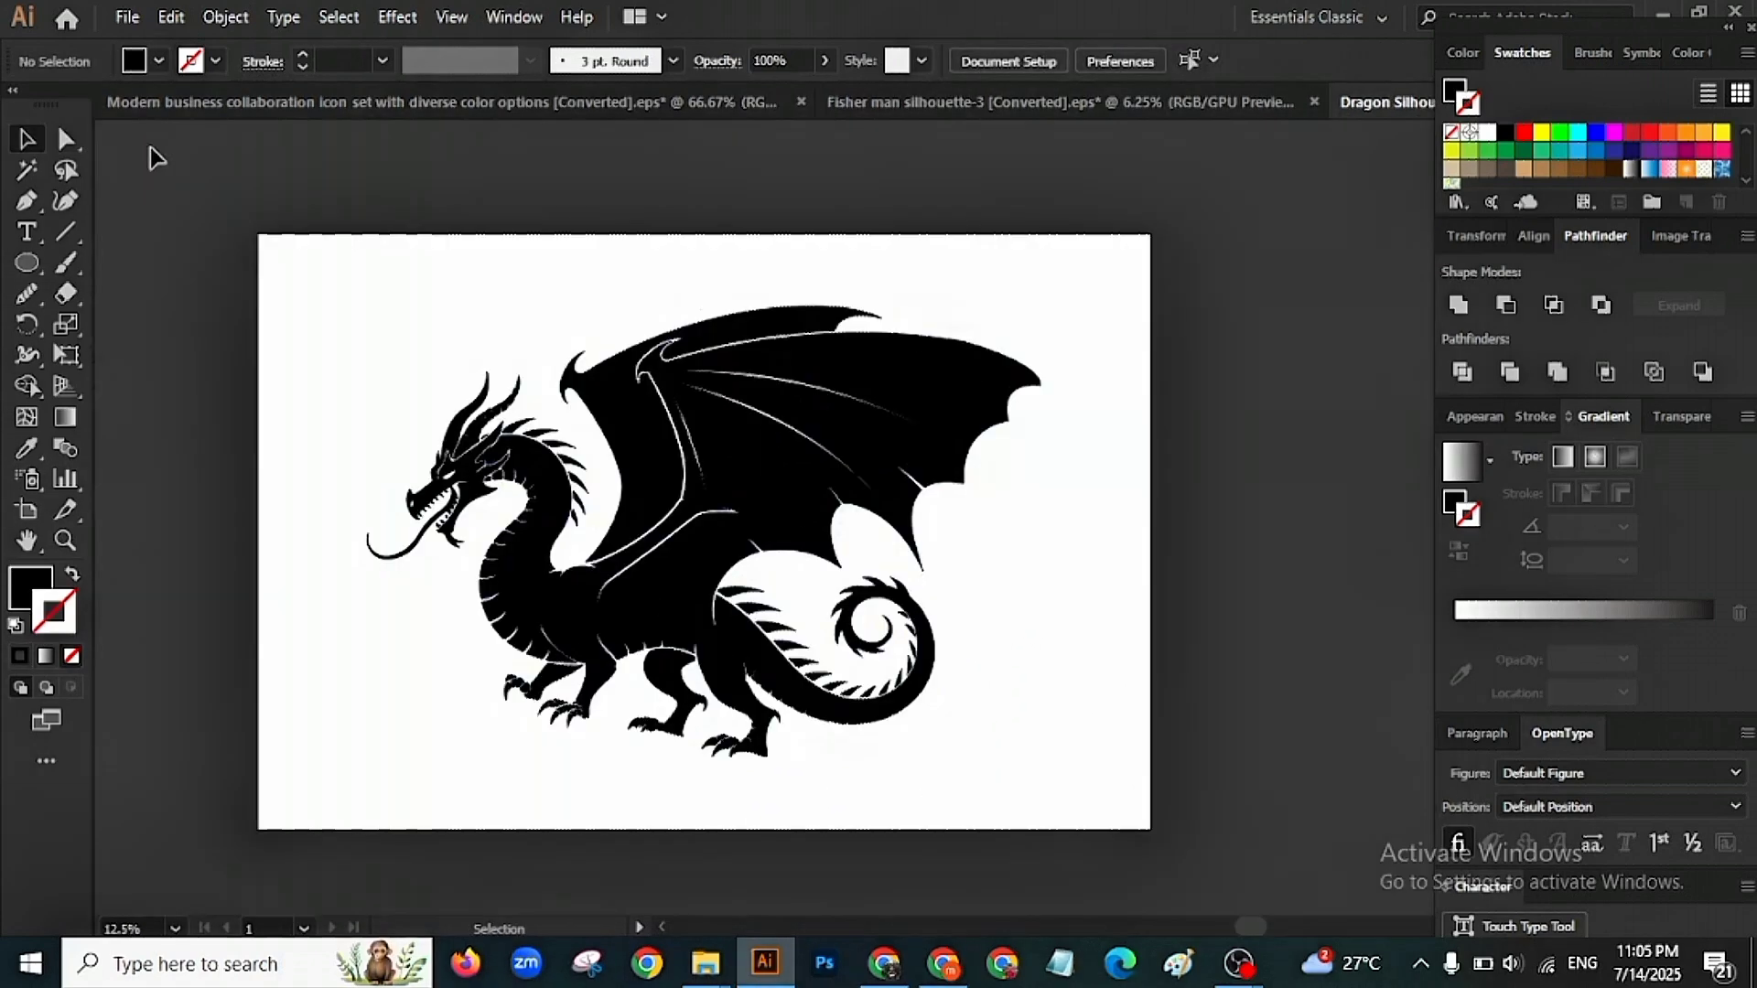
# Save the document as Dragon Silhouette.eps in the Uploading folder, using the Illustrator EPS (*.EPS) file type.
pyautogui.click(127, 20)
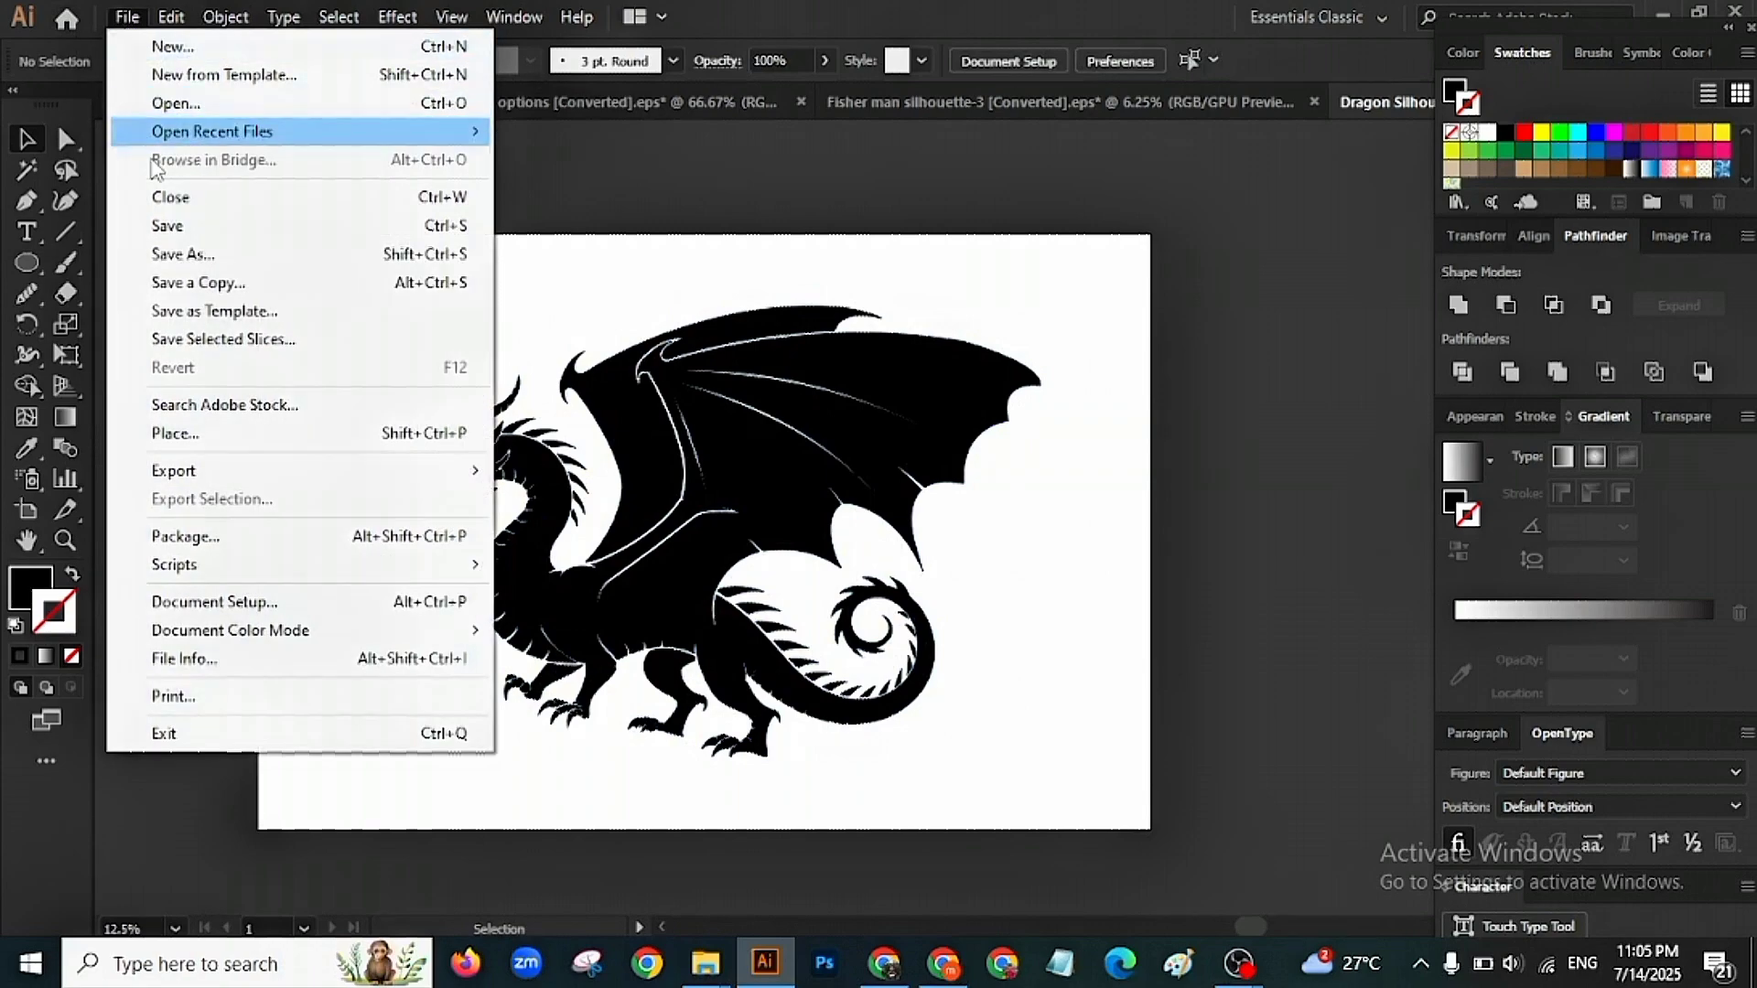
pyautogui.click(179, 255)
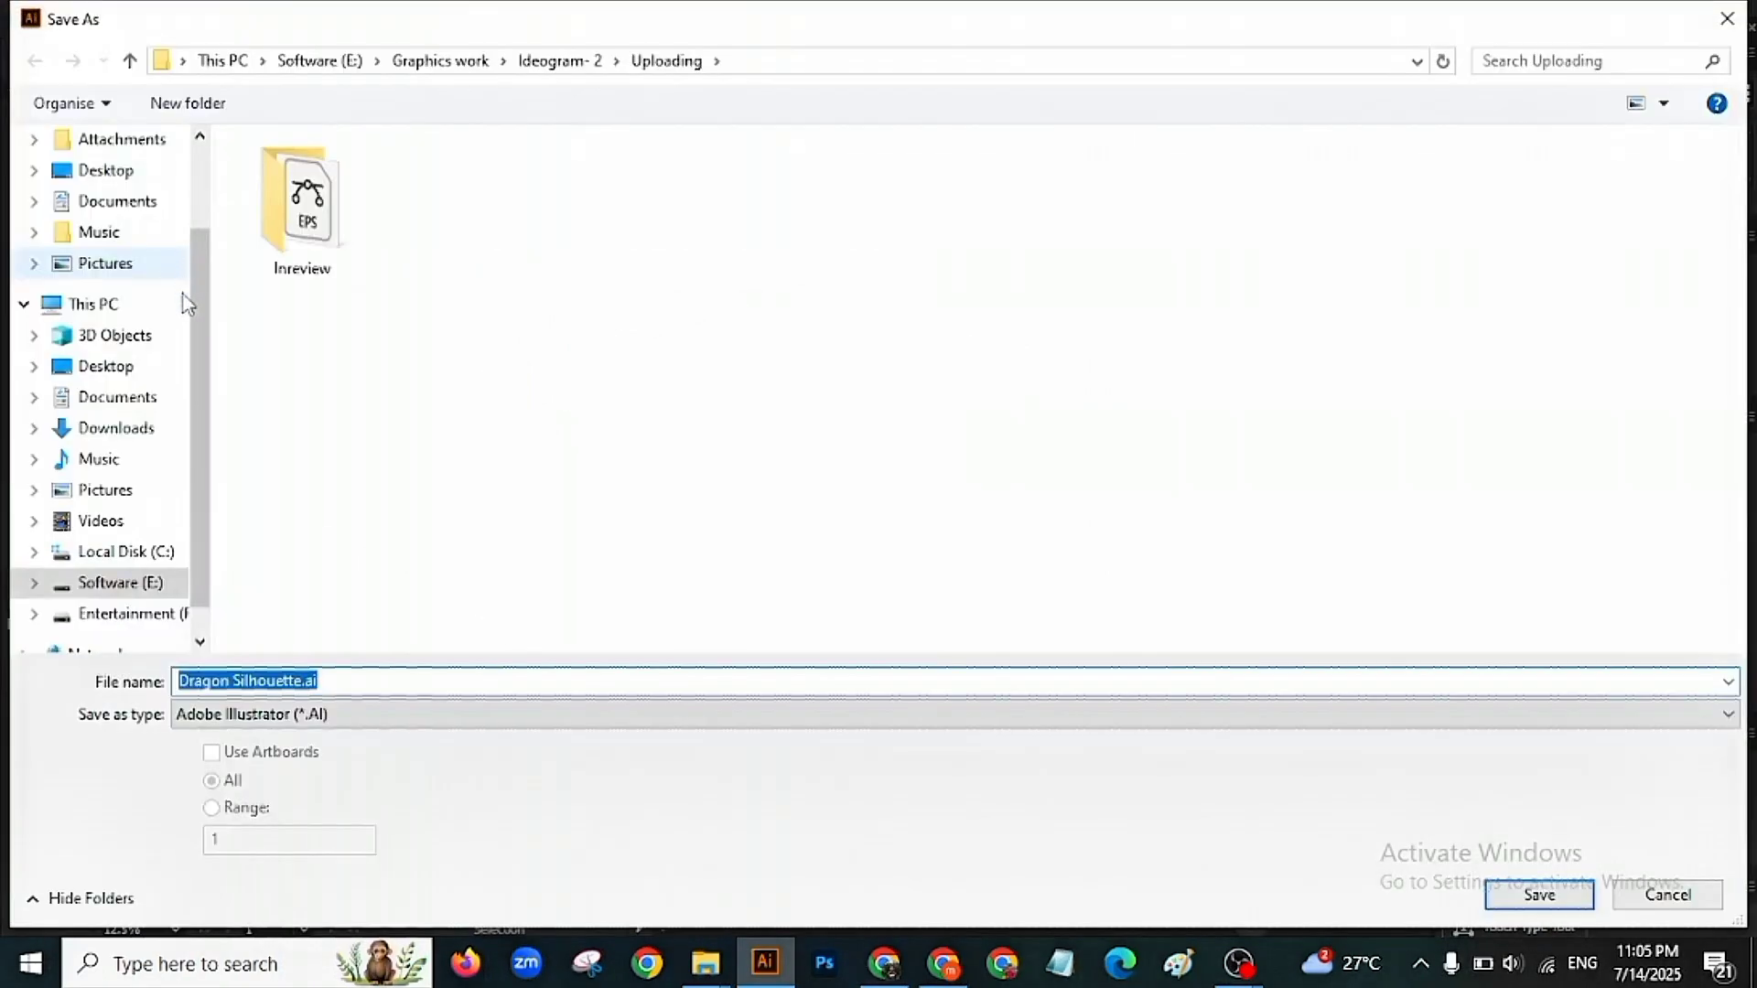
pyautogui.click(394, 718)
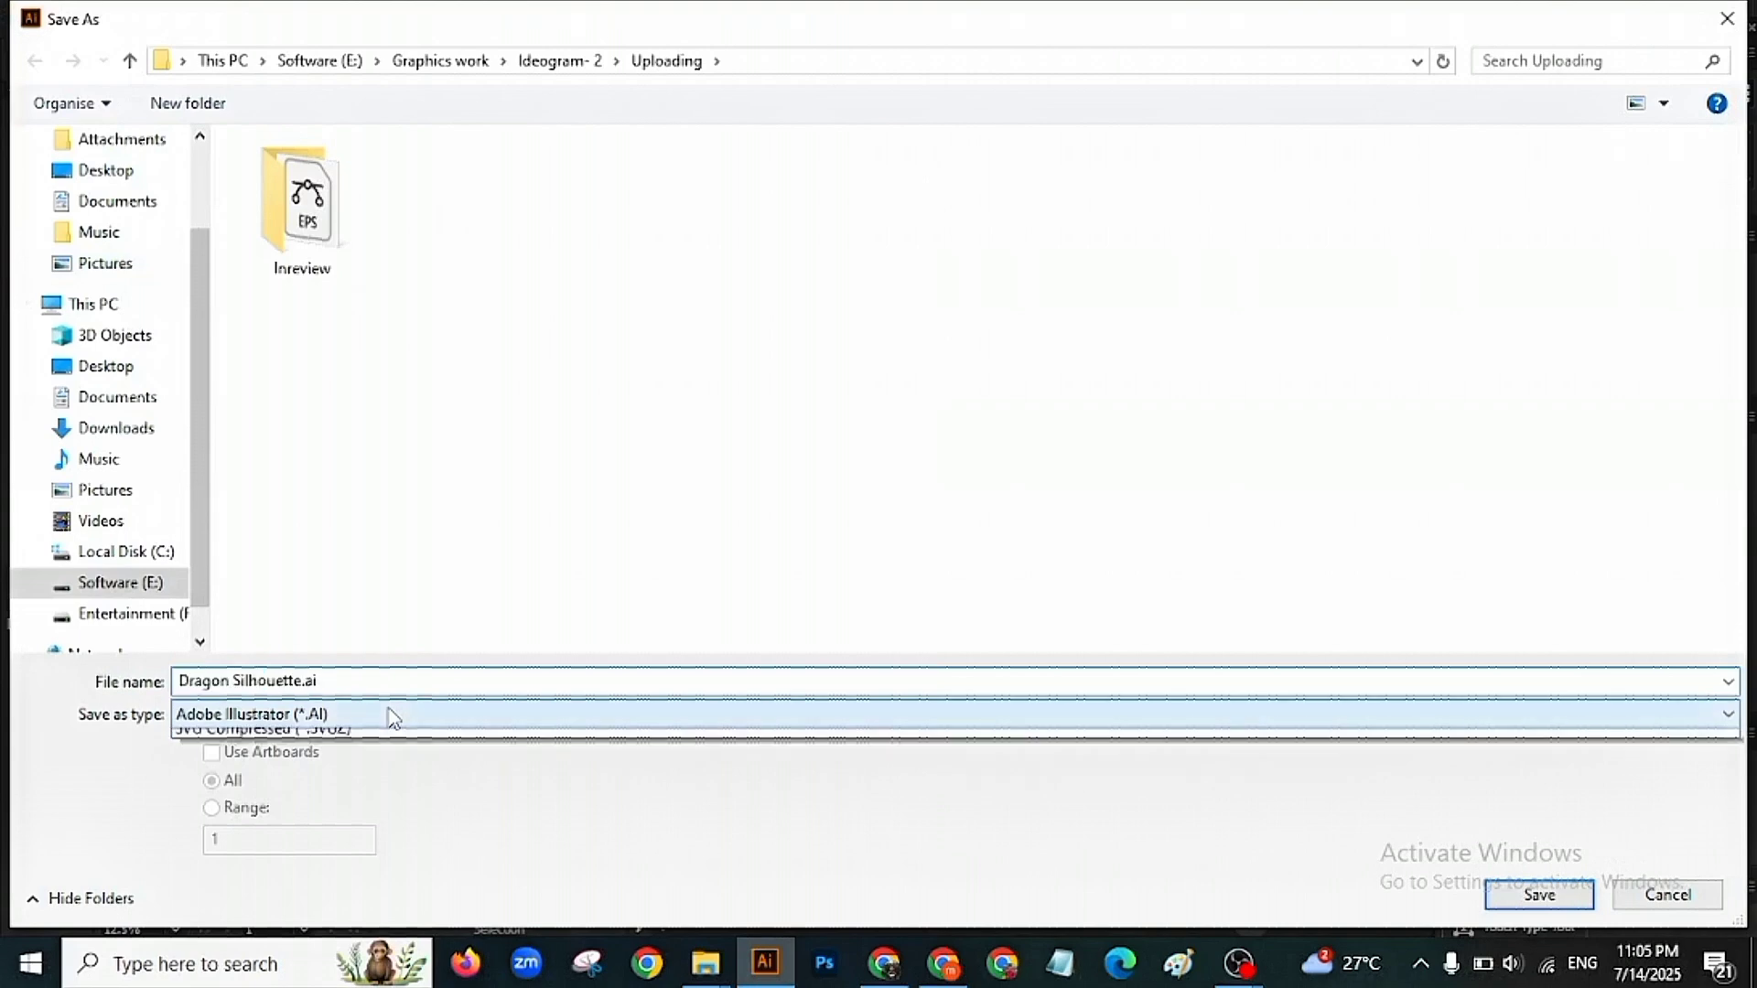
pyautogui.click(391, 778)
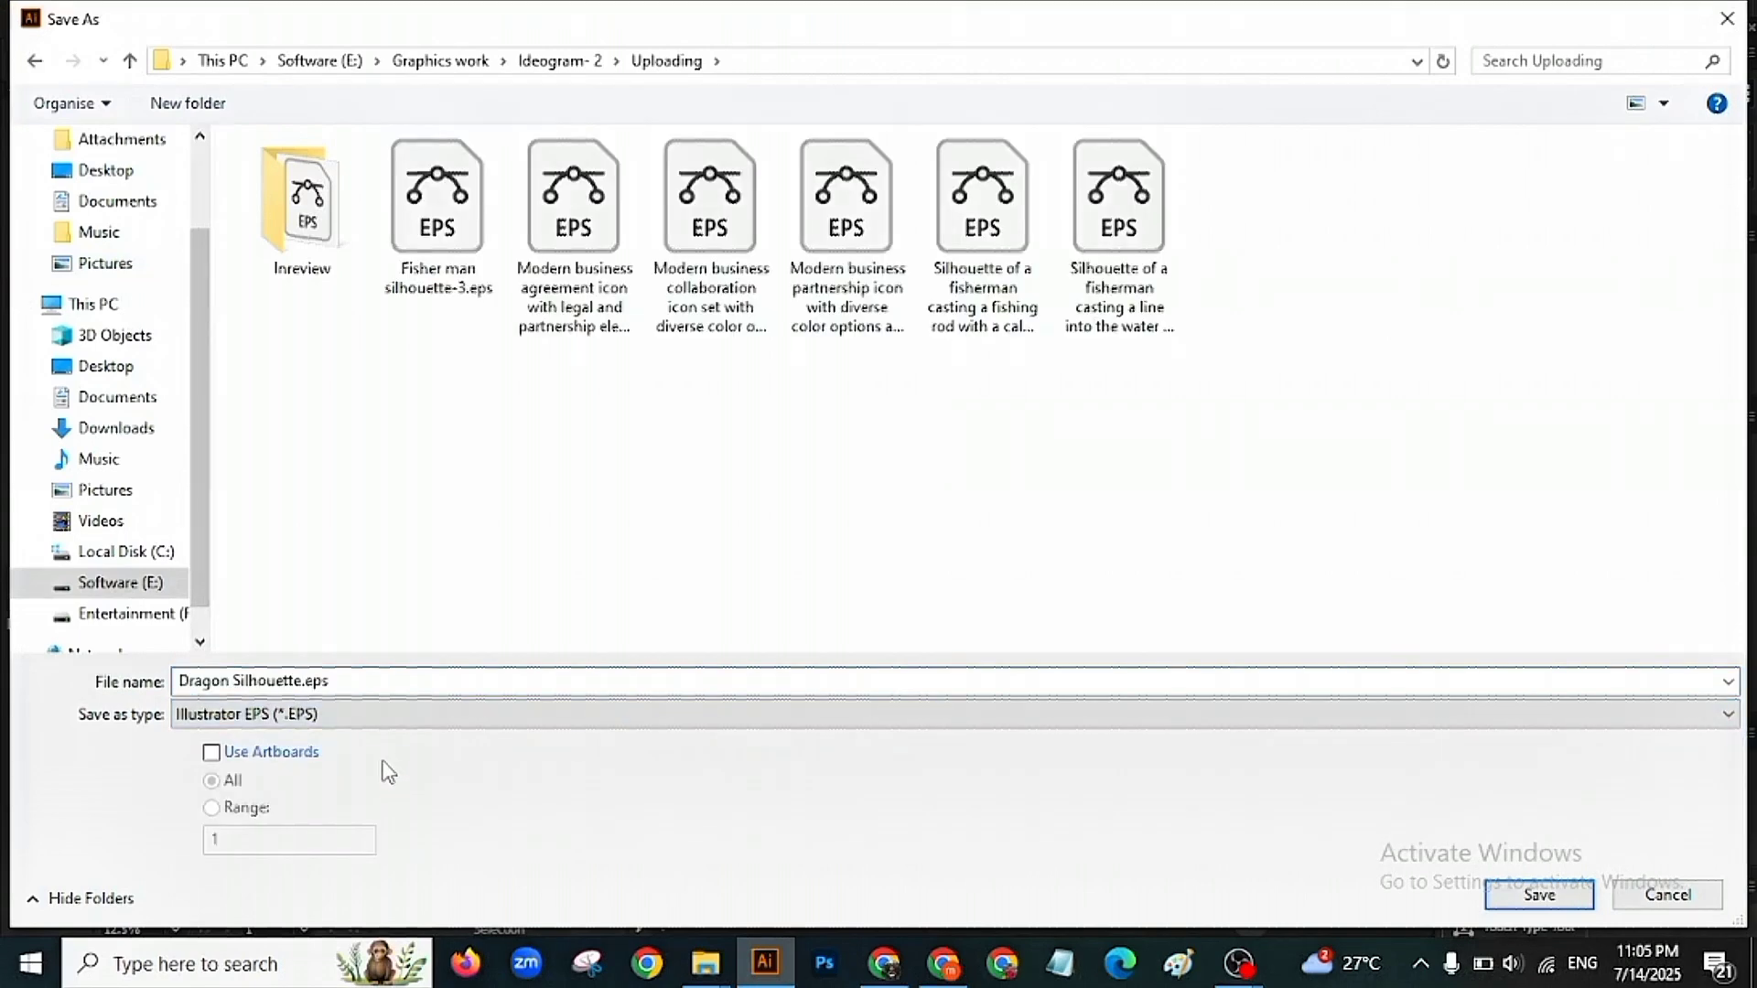
pyautogui.click(1512, 899)
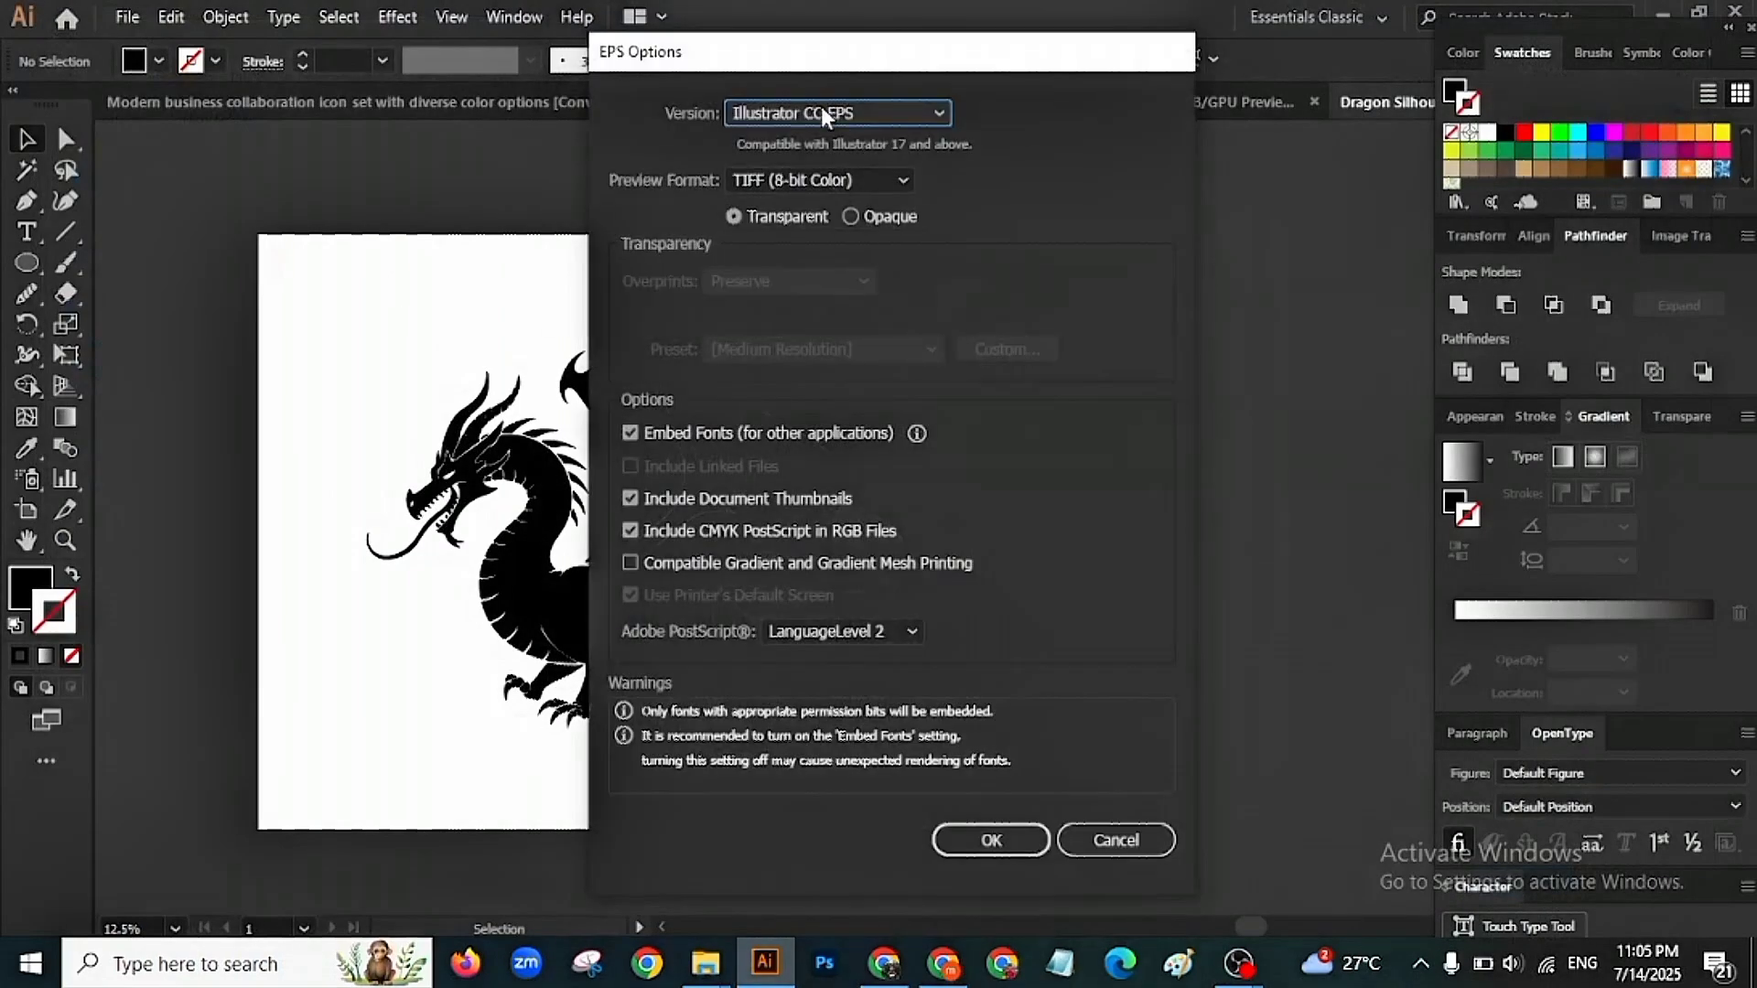
# Set the EPS version to Illustrator 10 EPS and confirm the export options to write the file.
pyautogui.click(942, 112)
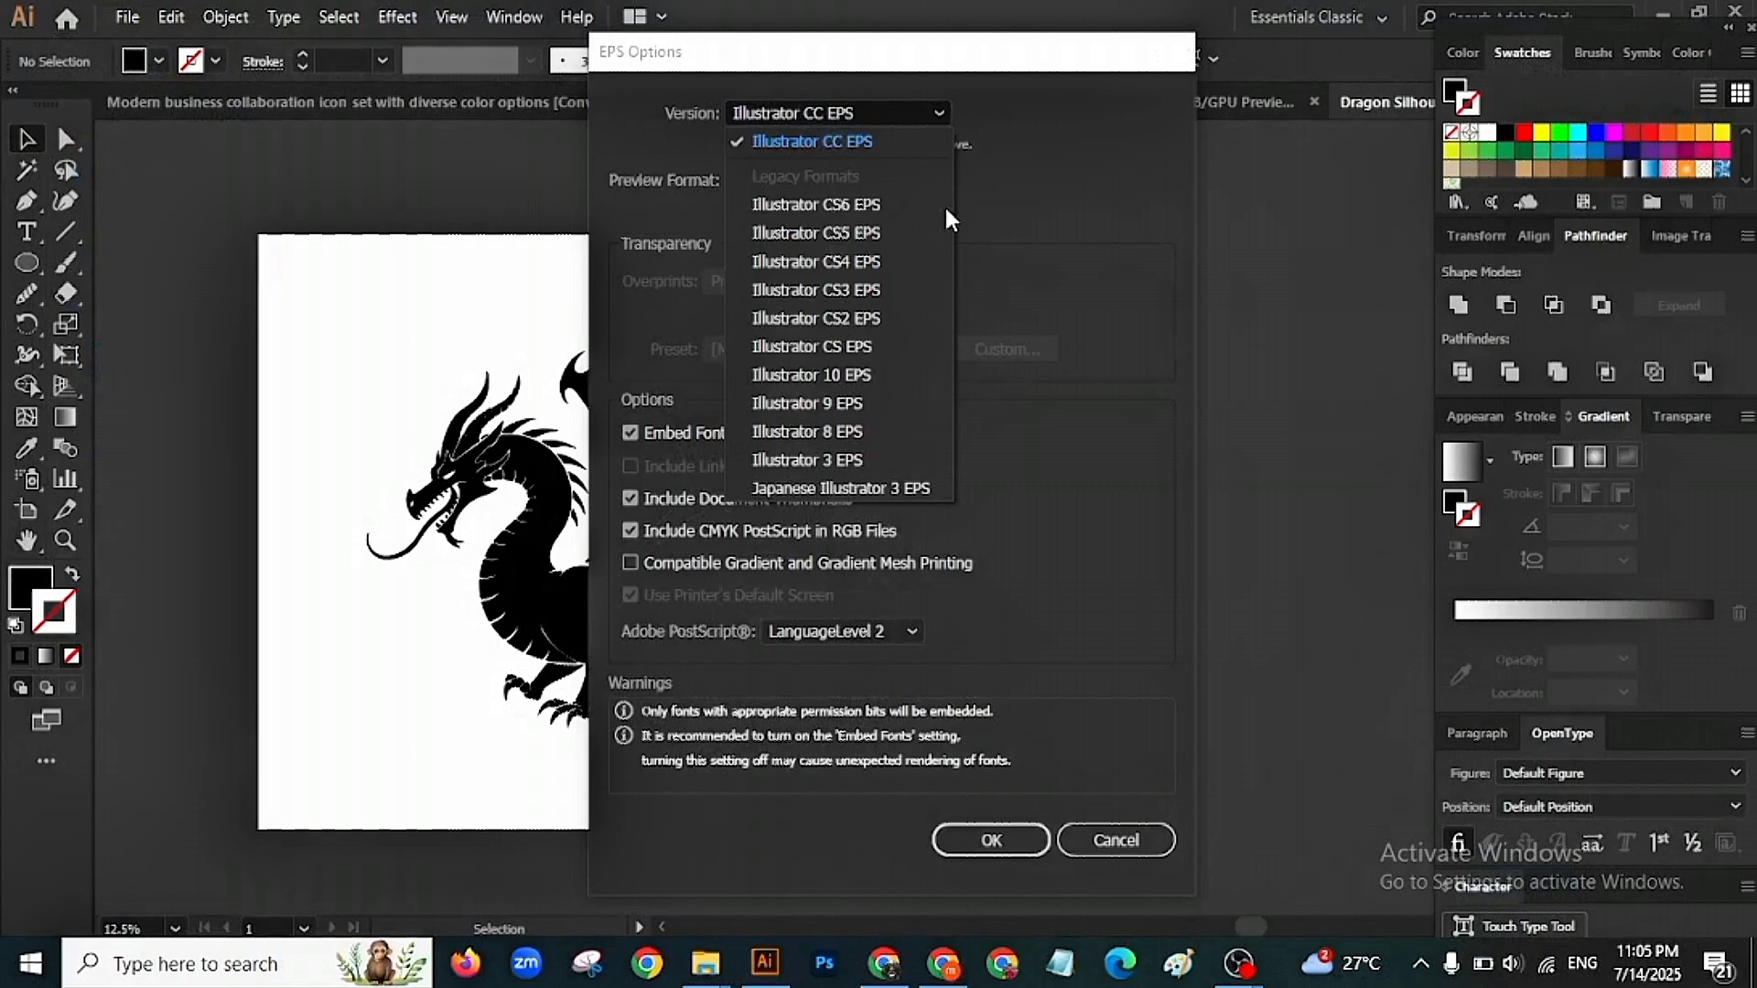
pyautogui.click(892, 375)
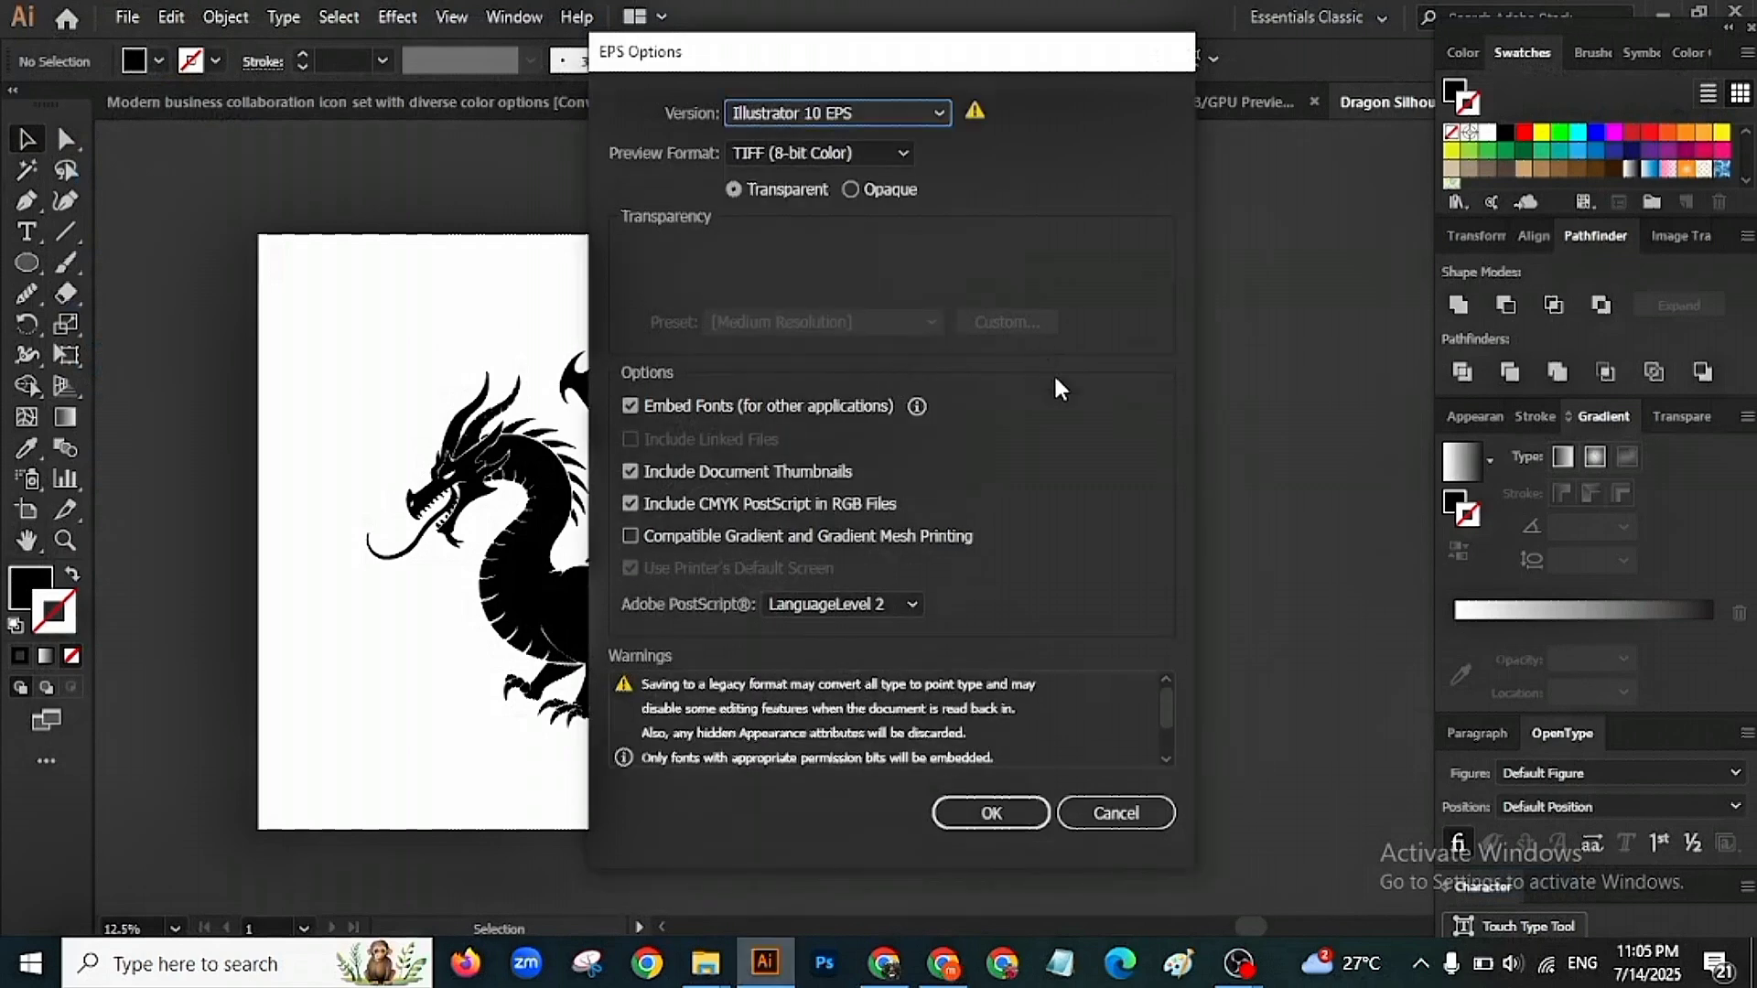
pyautogui.click(994, 810)
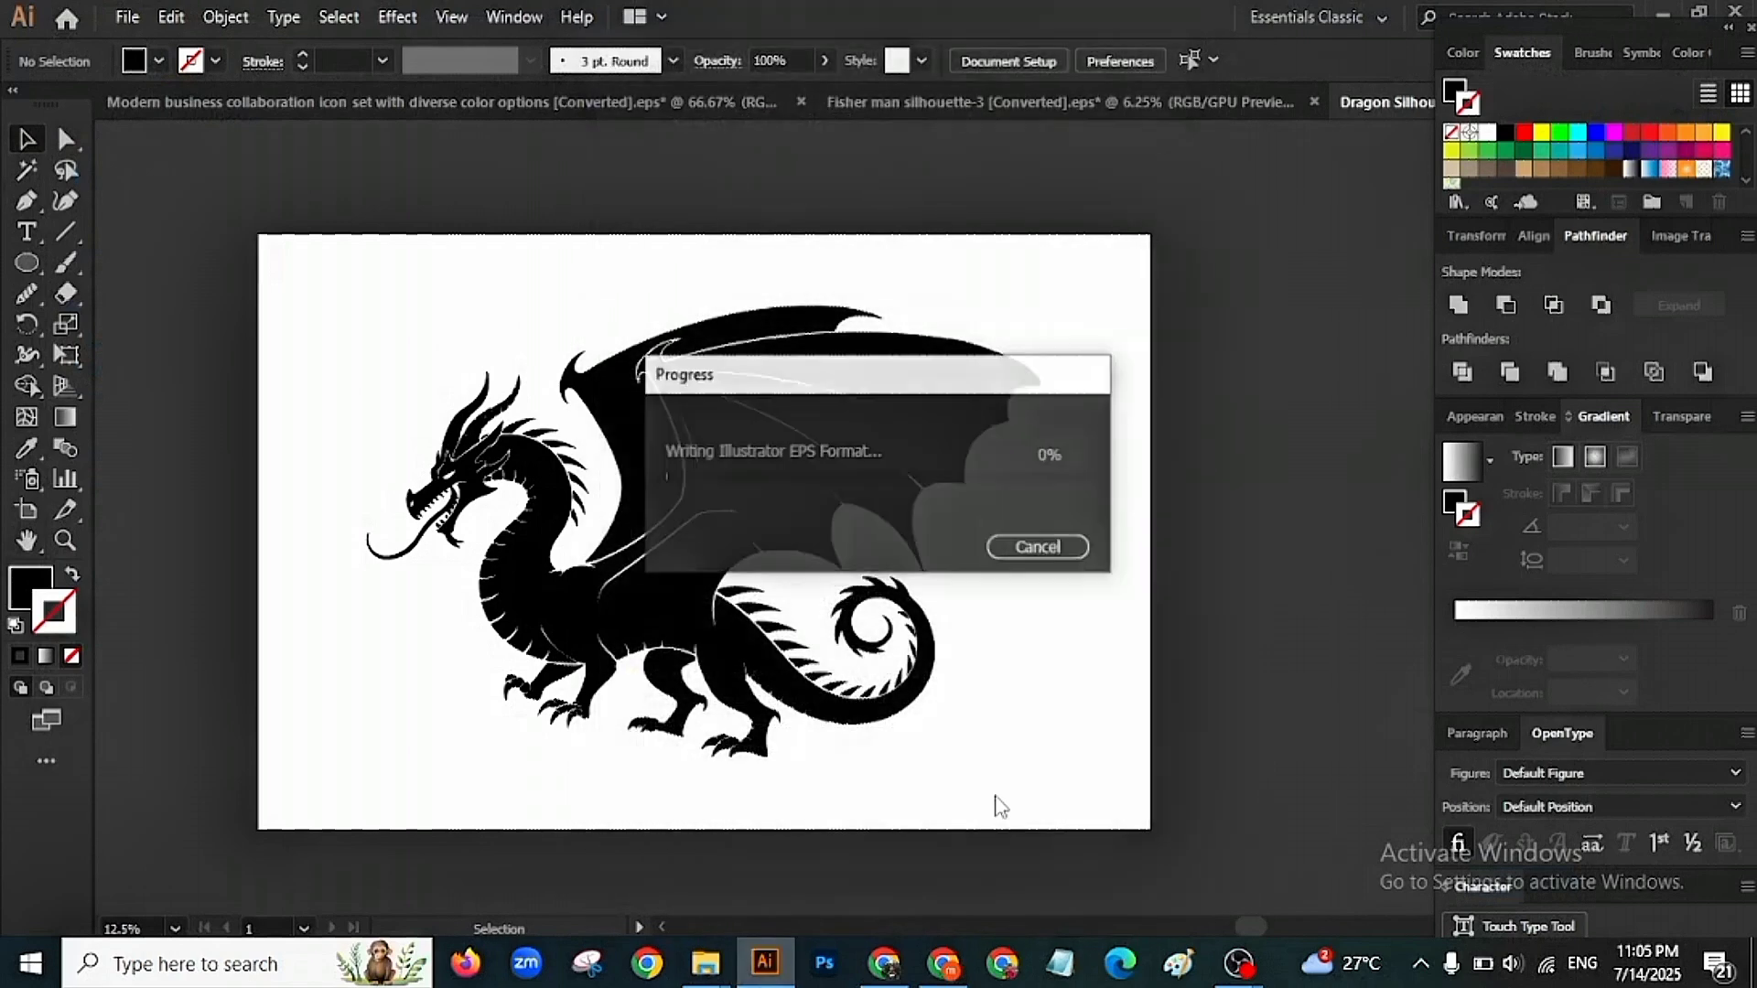